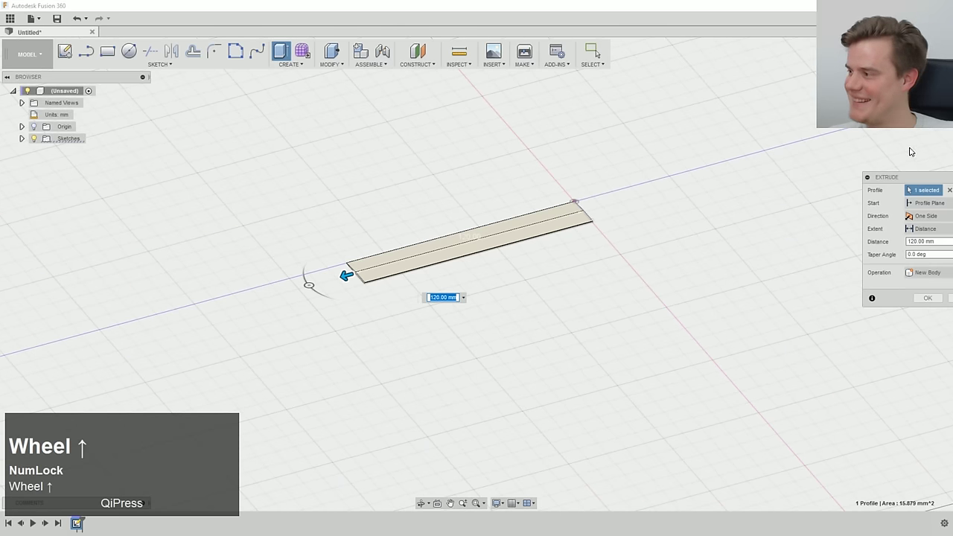
# - Extrude the blade profile 120 mm as a new body and convert that body into a component
pyautogui.moveTo(913, 178); pyautogui.dragTo(870, 171)
pyautogui.click(882, 291)
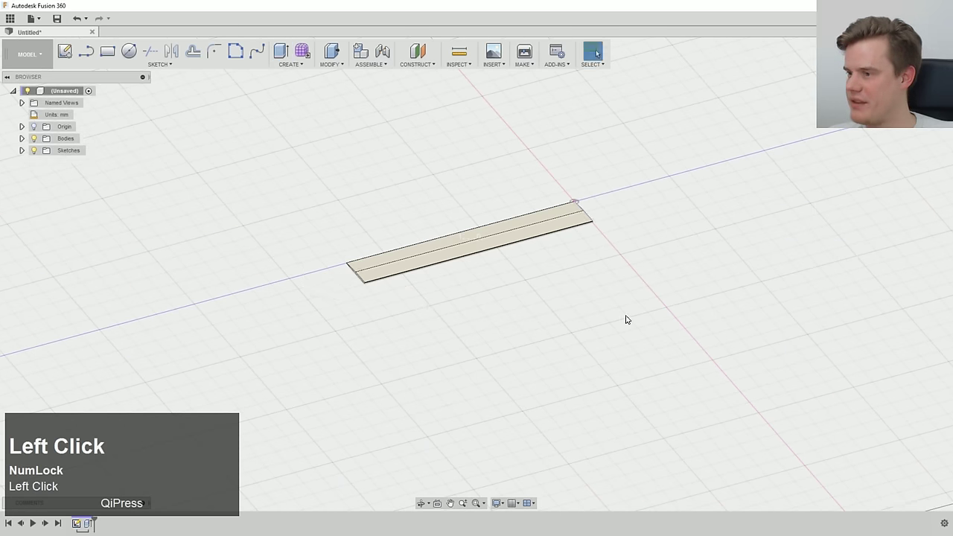
pyautogui.moveTo(626, 320); pyautogui.dragTo(534, 234, button='middle')
pyautogui.scroll(-3, 547, 253)
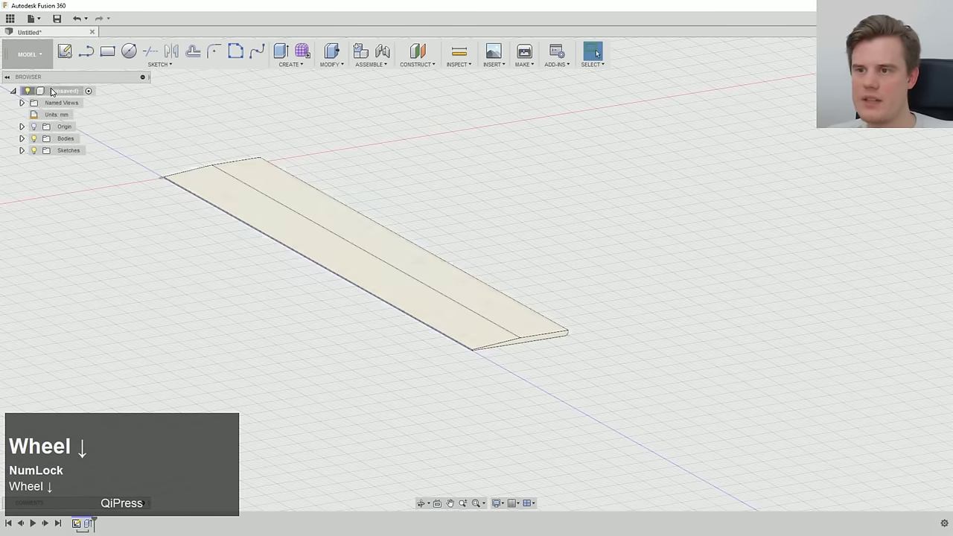
pyautogui.click(22, 139)
pyautogui.click(61, 154)
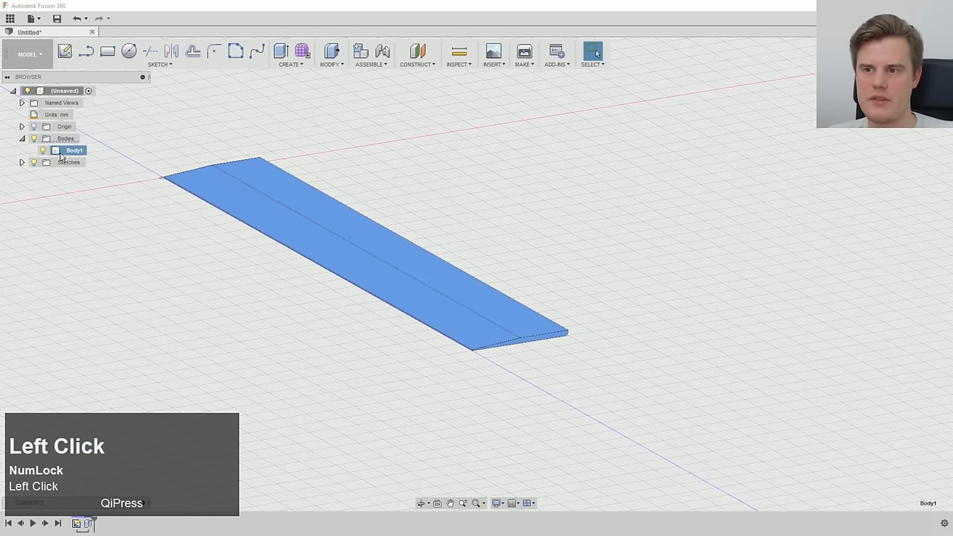
pyautogui.rightClick(72, 152)
pyautogui.click(99, 172)
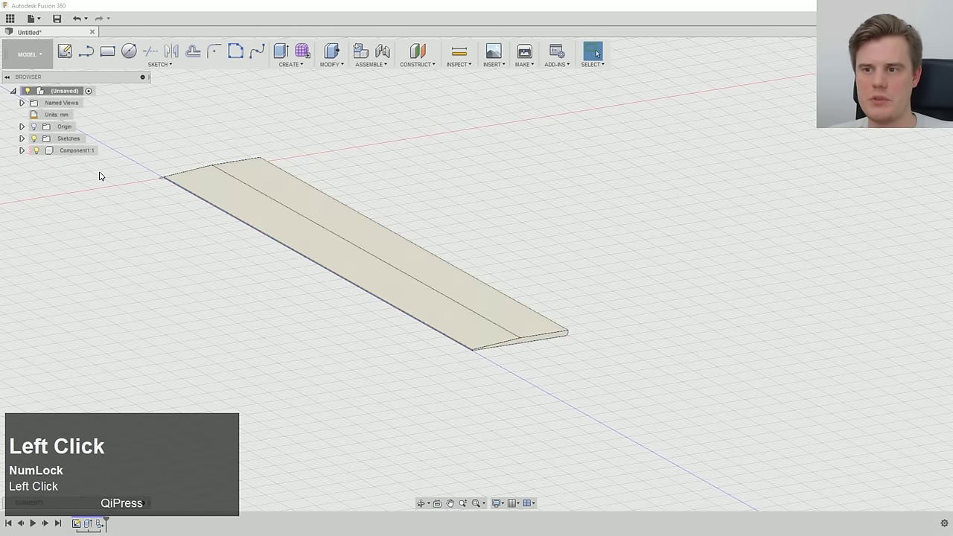
# - Rename the new component WiperBlade
pyautogui.click(71, 152)
pyautogui.click(70, 151)
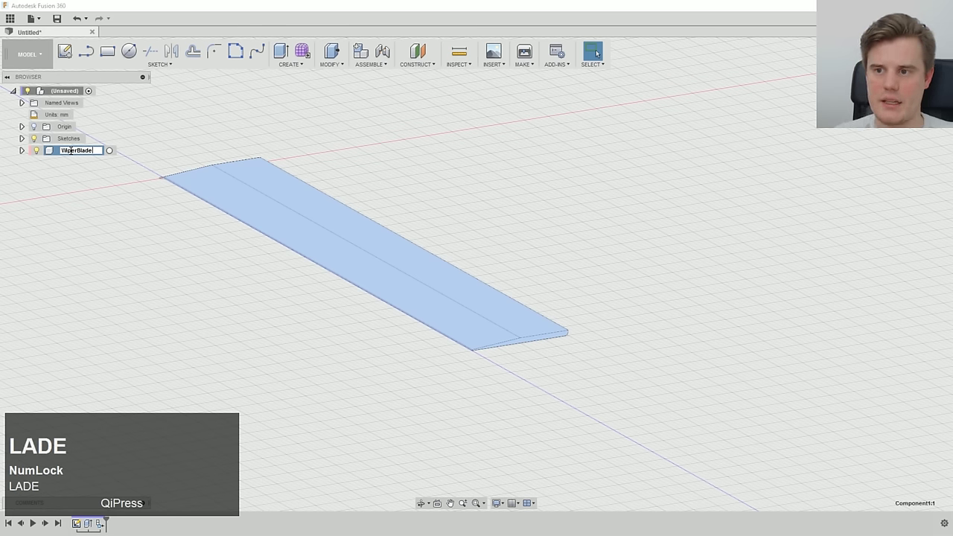
pyautogui.click(80, 176)
# - Create a new T-spline form to enter the sculpting environment
pyautogui.keyDown('ctrl'); pyautogui.moveTo(397, 218); pyautogui.dragTo(566, 253, button='middle'); pyautogui.keyUp('ctrl')
pyautogui.moveTo(566, 253)
pyautogui.keyDown('ctrl'); pyautogui.mouseDown(button='middle')
pyautogui.moveTo(564, 240)
pyautogui.moveTo(573, 246)
pyautogui.mouseUp(button='middle'); pyautogui.keyUp('ctrl')
pyautogui.moveTo(574, 246); pyautogui.dragTo(492, 234, button='middle')
pyautogui.scroll(2, 520, 241)
pyautogui.keyDown('ctrl'); pyautogui.moveTo(492, 235); pyautogui.dragTo(501, 234, button='middle'); pyautogui.keyUp('ctrl')
pyautogui.click(304, 54)
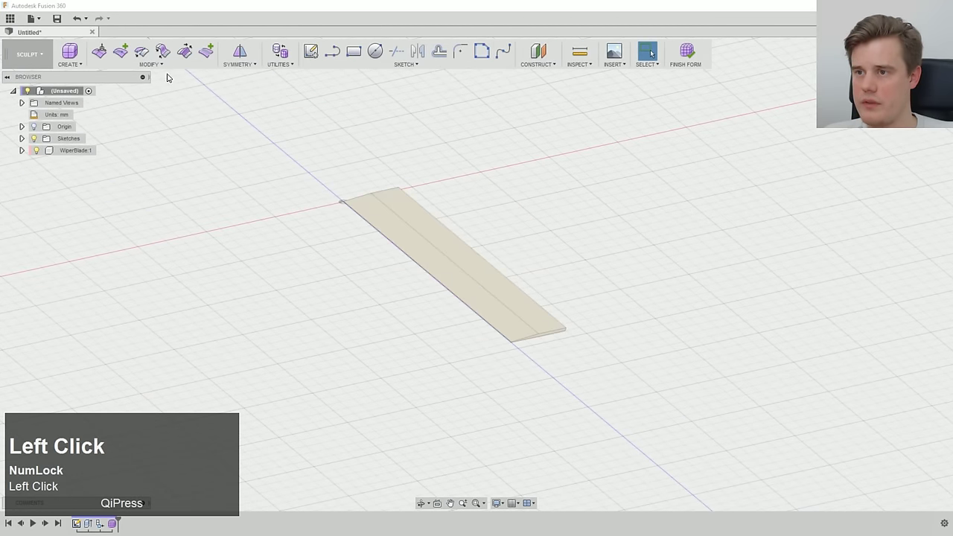
# - Draw a 40 mm diameter form cylinder on the vertical plane along the blade, centred on the vertical axis about 70 mm above the origin
pyautogui.click(69, 64)
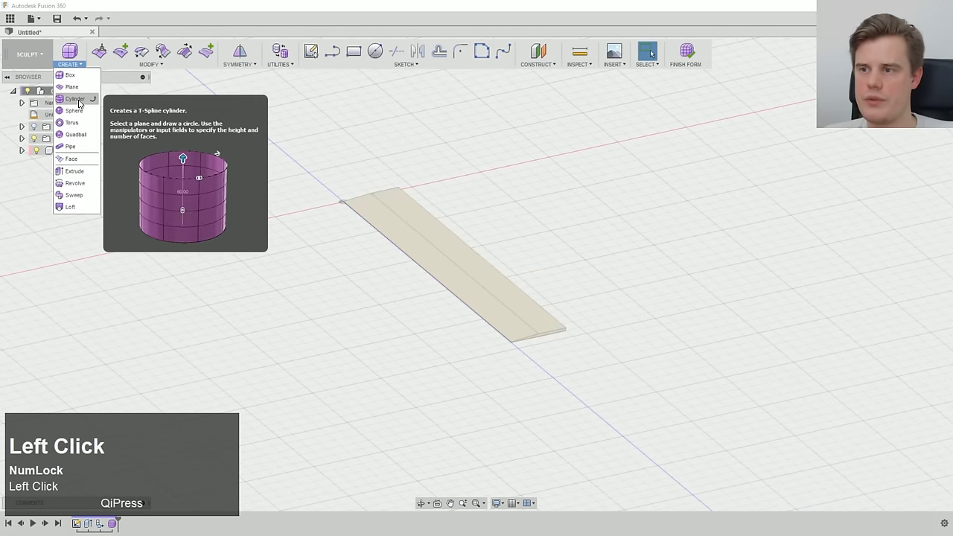
pyautogui.click(78, 100)
pyautogui.moveTo(494, 172); pyautogui.dragTo(534, 196, button='middle')
pyautogui.click(534, 196)
pyautogui.scroll(2, 609, 198)
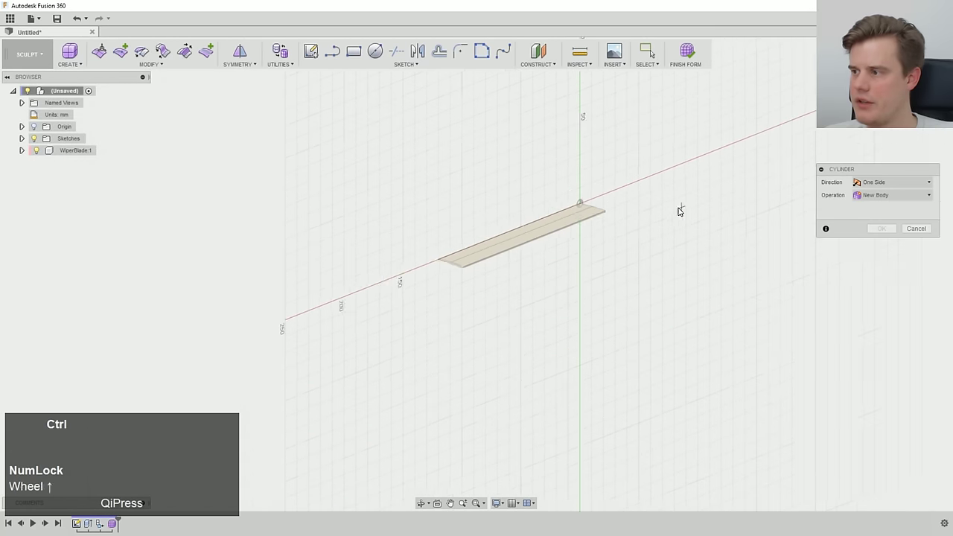
pyautogui.moveTo(679, 209); pyautogui.dragTo(425, 217, button='middle')
pyautogui.keyDown('ctrl'); pyautogui.moveTo(389, 144); pyautogui.dragTo(460, 212, button='middle'); pyautogui.keyUp('ctrl')
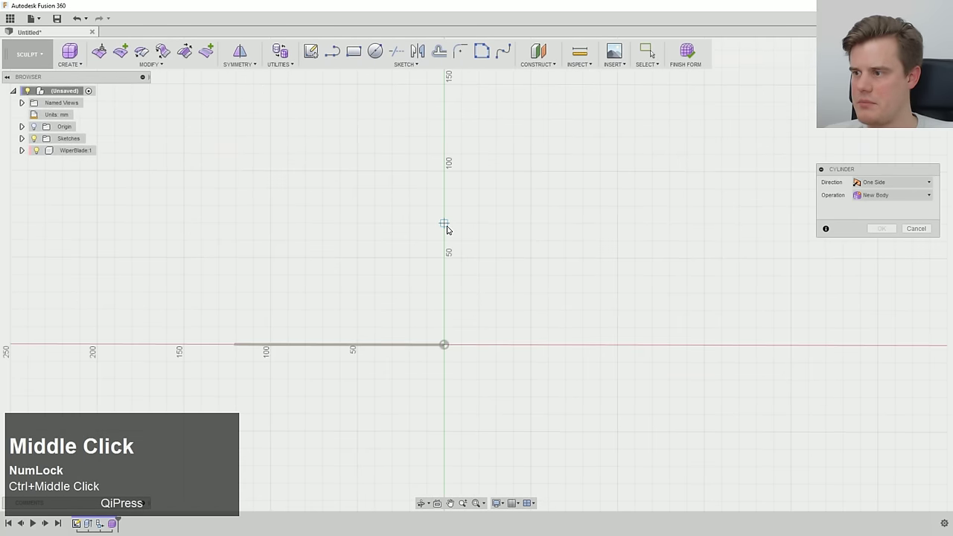
pyautogui.click(444, 225)
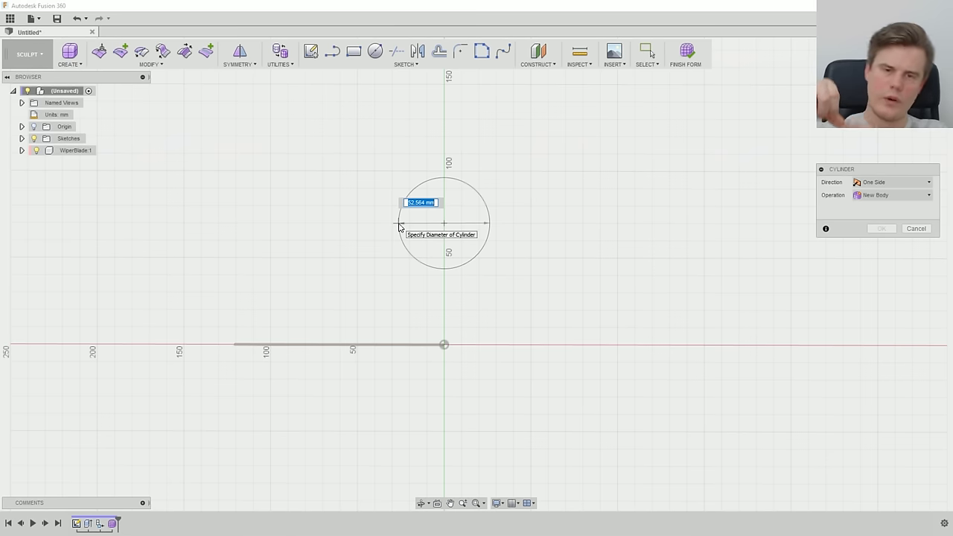
pyautogui.write('40')
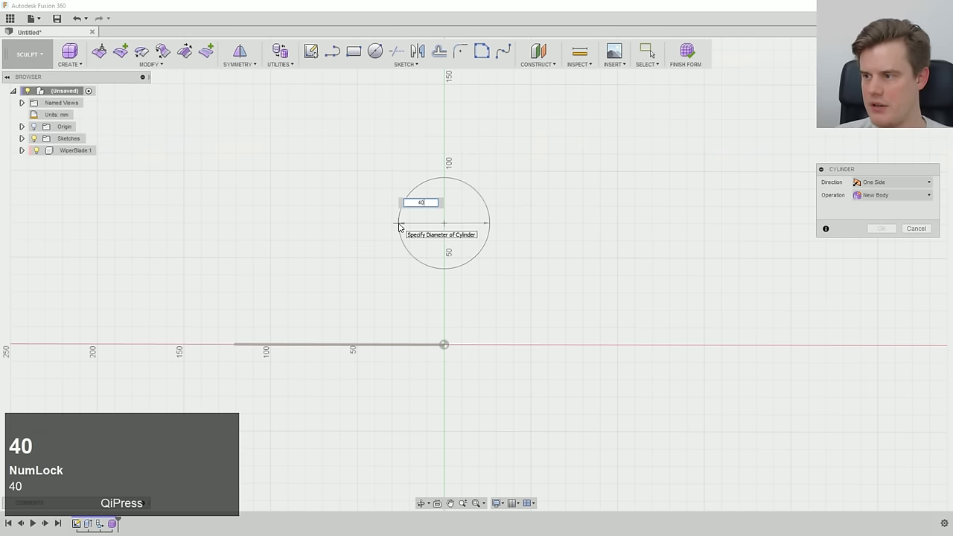
pyautogui.press('Return')
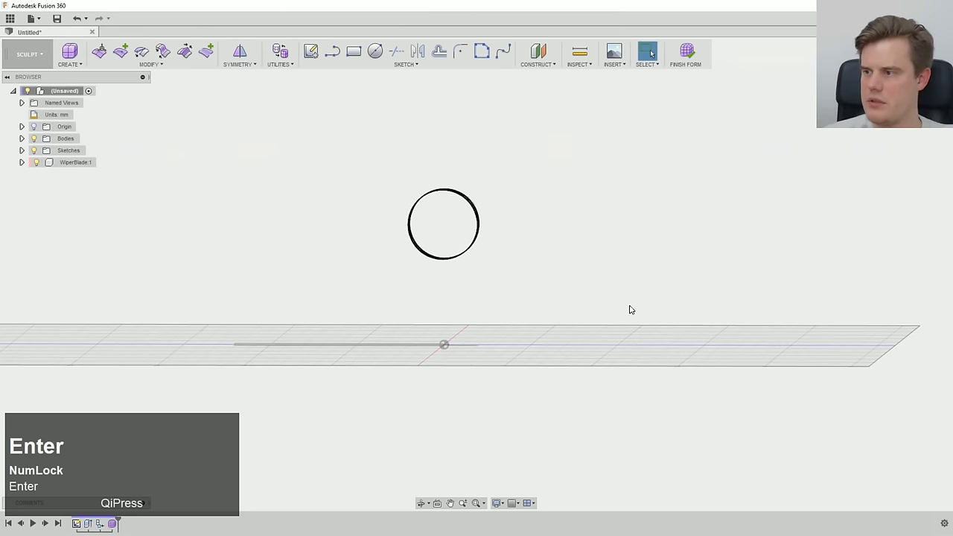
# - Give the cylinder a 60 mm height and mirror symmetry across its width, and create it as a new body
pyautogui.moveTo(409, 302); pyautogui.dragTo(459, 232, button='middle')
pyautogui.moveTo(430, 215); pyautogui.dragTo(504, 244)
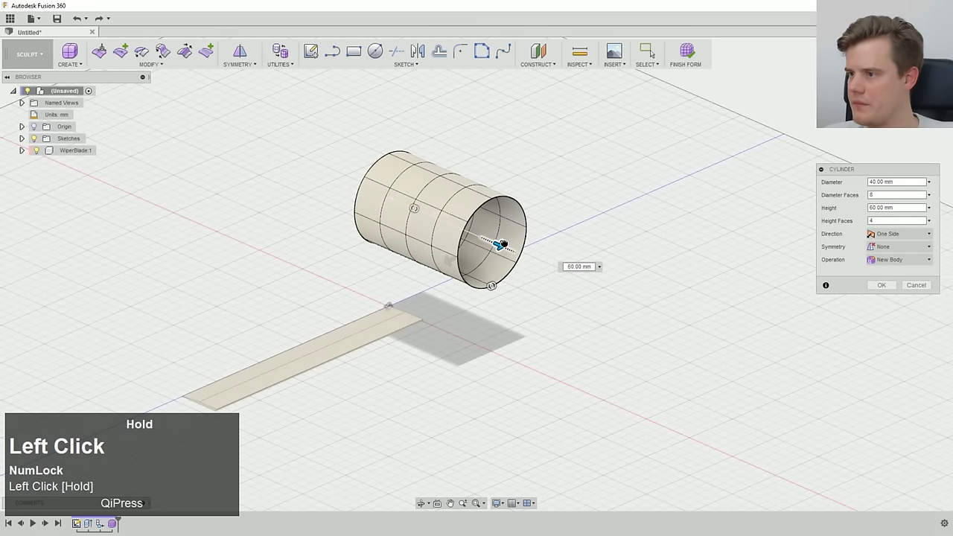
pyautogui.click(899, 252)
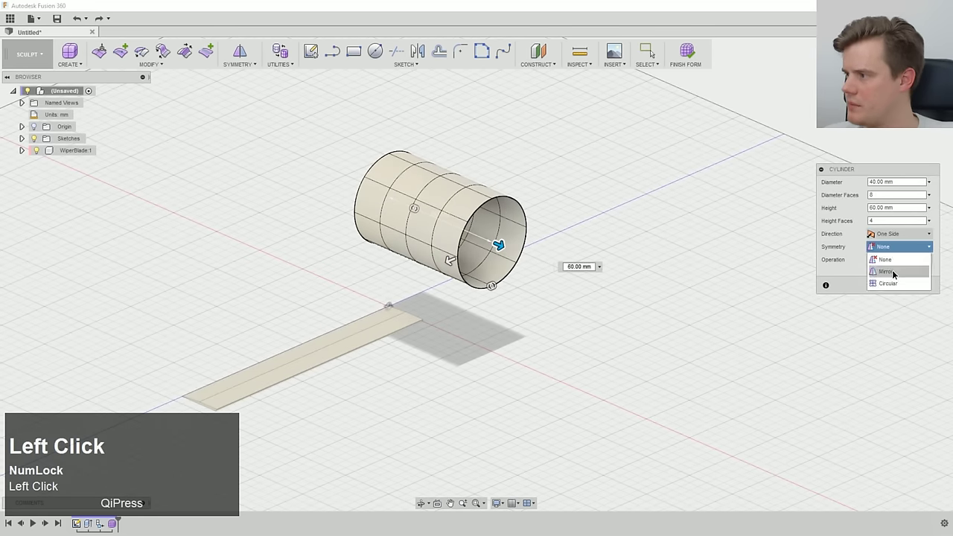
pyautogui.click(884, 271)
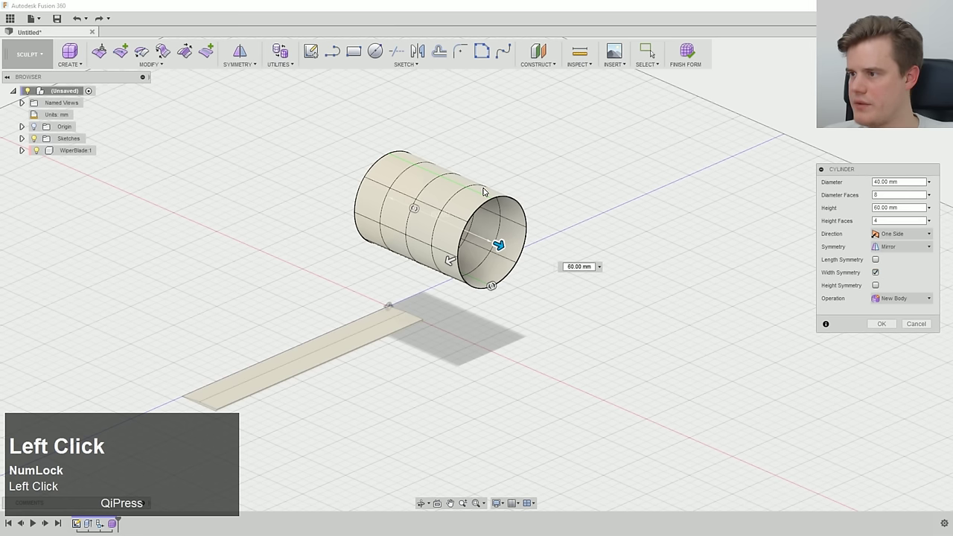
pyautogui.moveTo(483, 296); pyautogui.dragTo(547, 348, button='middle')
pyautogui.scroll(1, 547, 348)
pyautogui.scroll(-6, 547, 349)
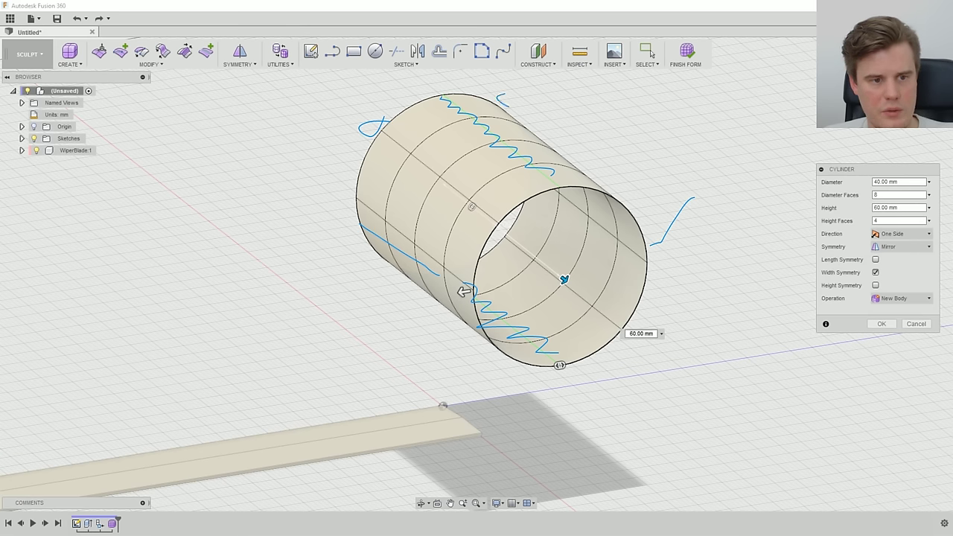
pyautogui.press('Escape')
pyautogui.moveTo(578, 199); pyautogui.dragTo(558, 201, button='middle')
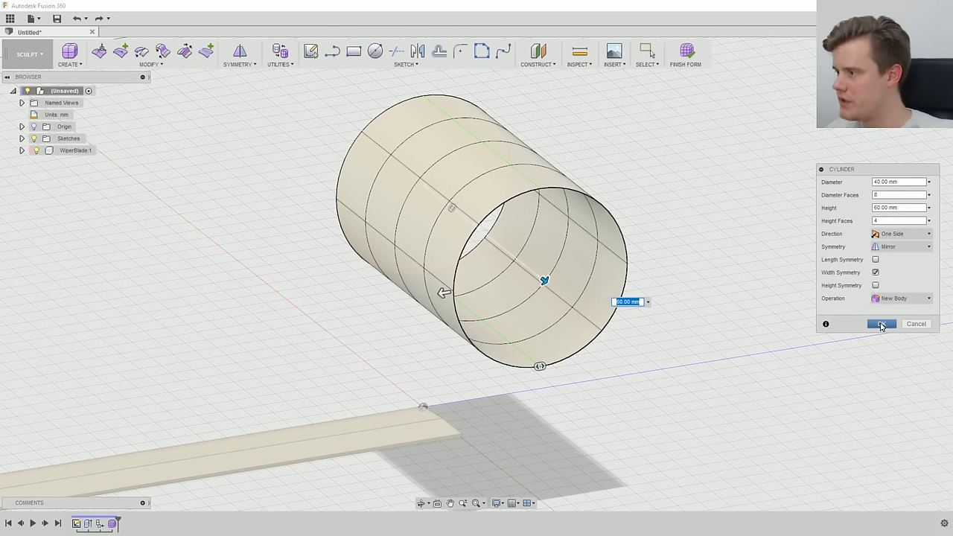
pyautogui.click(881, 325)
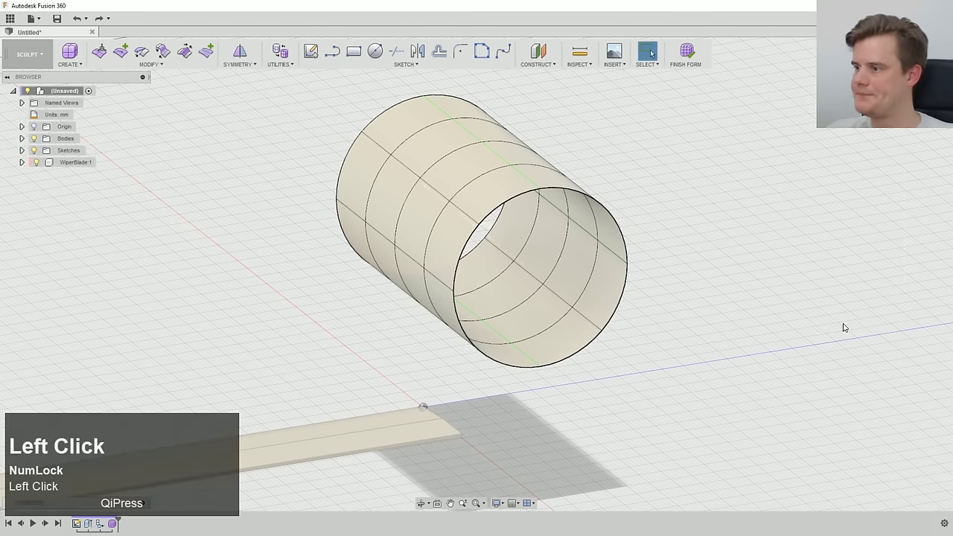
# - Move the cylinder body along its length, away from the wiper blade
pyautogui.scroll(3, 368, 309)
pyautogui.moveTo(368, 308); pyautogui.dragTo(528, 253, button='middle')
pyautogui.scroll(-3, 436, 277)
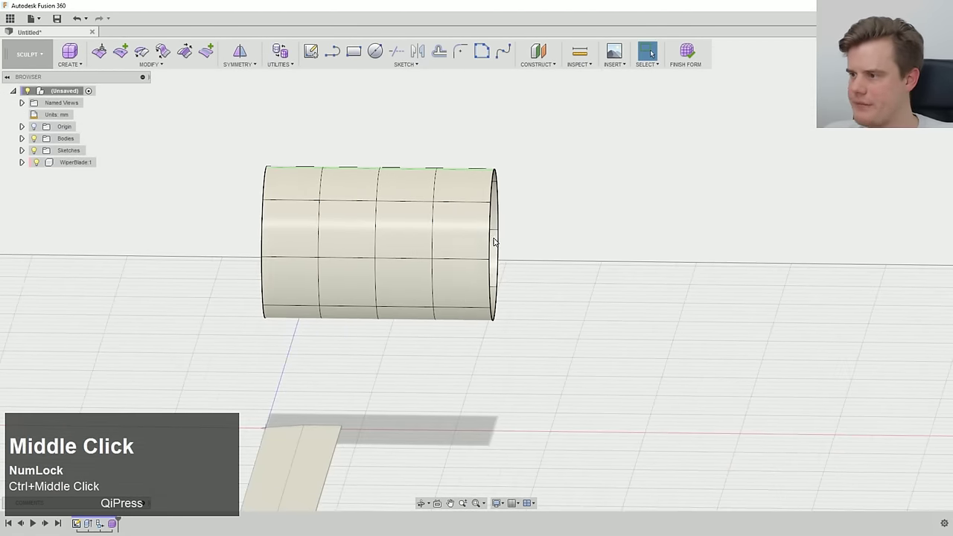
pyautogui.scroll(3, 440, 227)
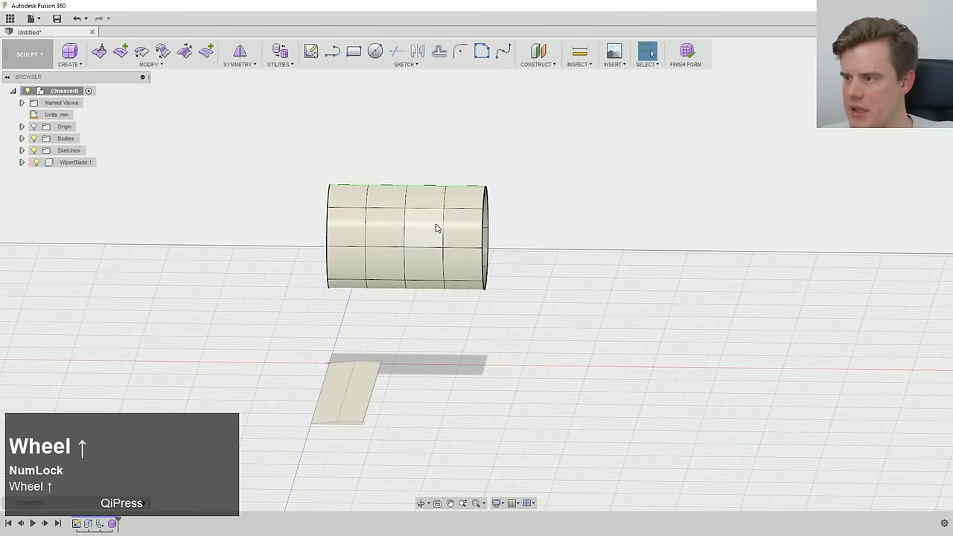
pyautogui.rightClick(429, 226)
pyautogui.press('Escape')
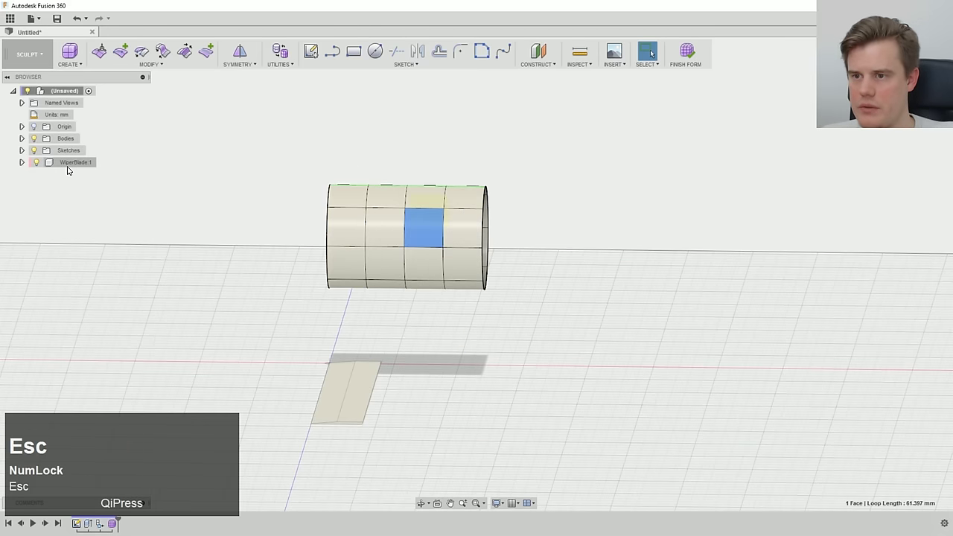
pyautogui.click(21, 138)
pyautogui.rightClick(74, 151)
pyautogui.click(86, 158)
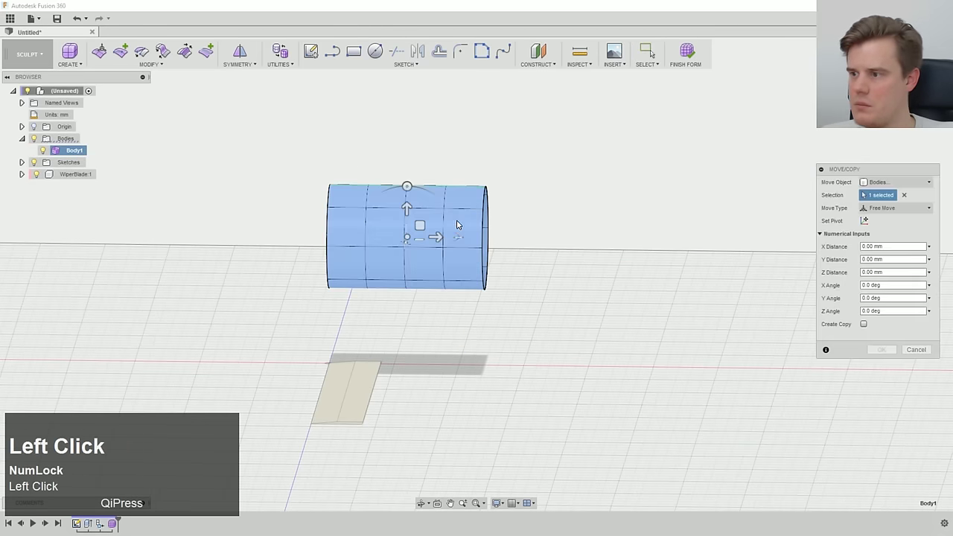
pyautogui.moveTo(417, 222); pyautogui.dragTo(618, 234)
pyautogui.click(882, 350)
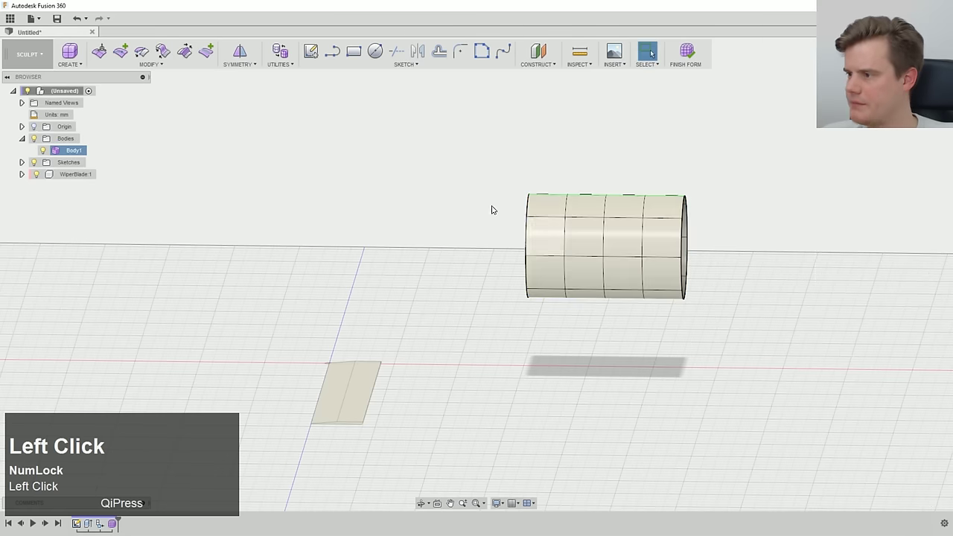
# - Use Edit Form to scale down the edge loop at the cylinder's open end facing the blade
pyautogui.rightClick(527, 236)
pyautogui.click(560, 218)
pyautogui.moveTo(462, 257); pyautogui.dragTo(494, 263, button='middle')
pyautogui.keyDown('ctrl'); pyautogui.moveTo(494, 264); pyautogui.dragTo(504, 245, button='middle'); pyautogui.keyUp('ctrl')
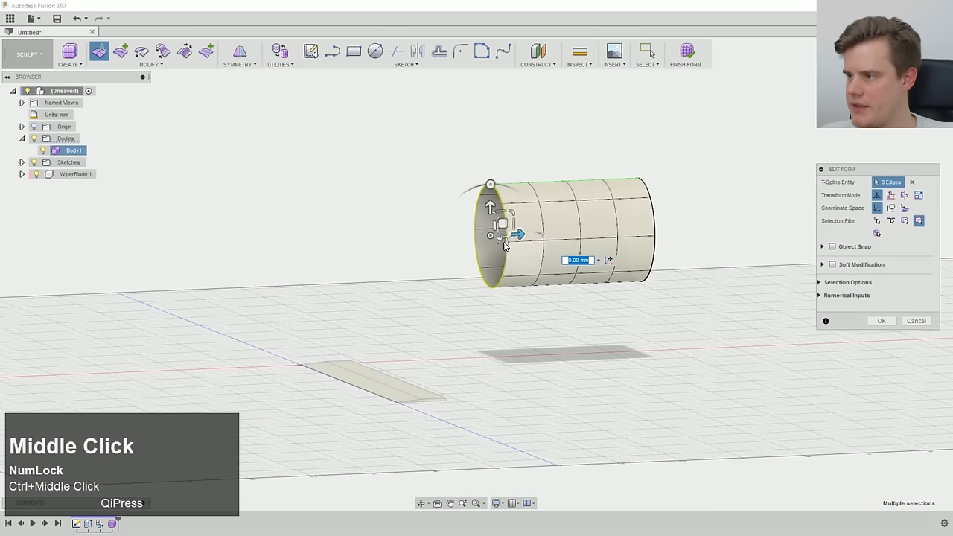
pyautogui.scroll(-2, 504, 246)
pyautogui.scroll(2, 543, 201)
pyautogui.moveTo(560, 149); pyautogui.dragTo(555, 163, button='middle')
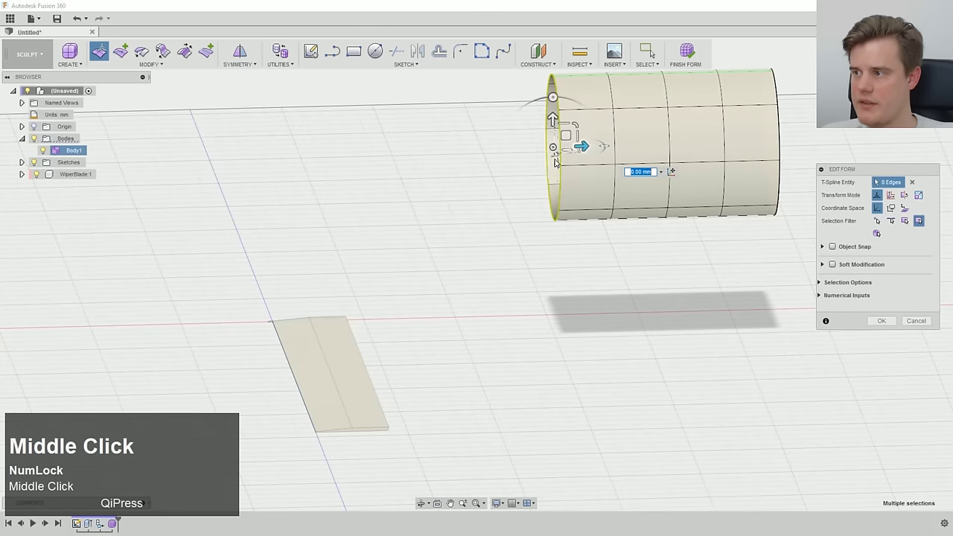
pyautogui.keyDown('shift'); pyautogui.moveTo(576, 125); pyautogui.dragTo(403, 161, button='middle'); pyautogui.keyUp('shift')
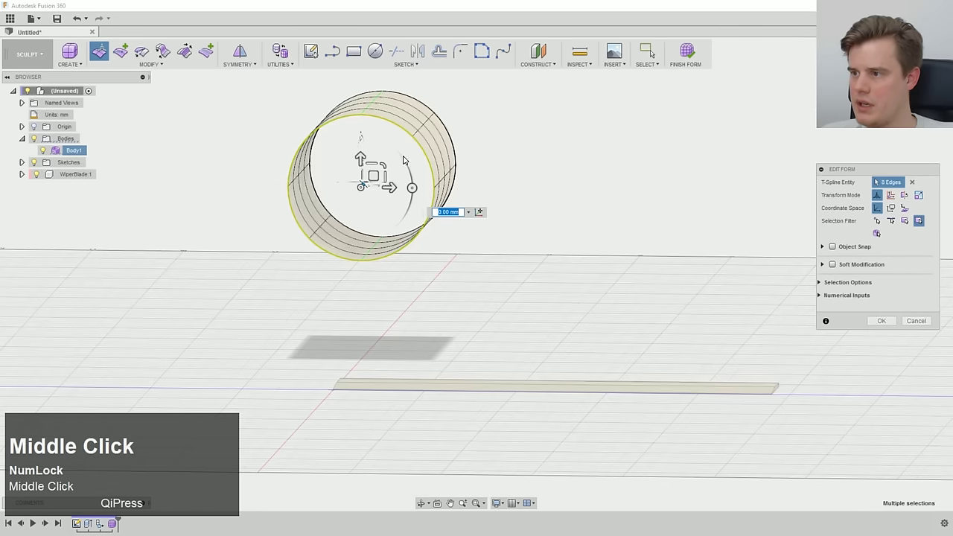
pyautogui.moveTo(385, 162); pyautogui.dragTo(380, 168)
pyautogui.moveTo(372, 162); pyautogui.dragTo(374, 168)
# - Move two side edges of the front opening outward to widen it into a flattened oval
pyautogui.click(416, 167)
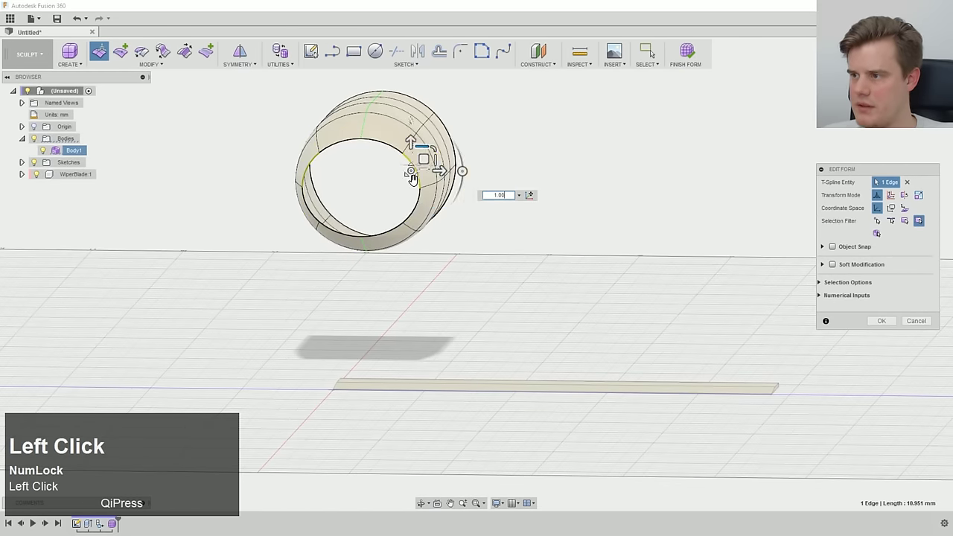
pyautogui.keyDown('ctrl'); pyautogui.click(428, 176); pyautogui.keyUp('ctrl')
pyautogui.moveTo(430, 177); pyautogui.dragTo(454, 188)
pyautogui.moveTo(468, 191); pyautogui.dragTo(540, 241, button='middle')
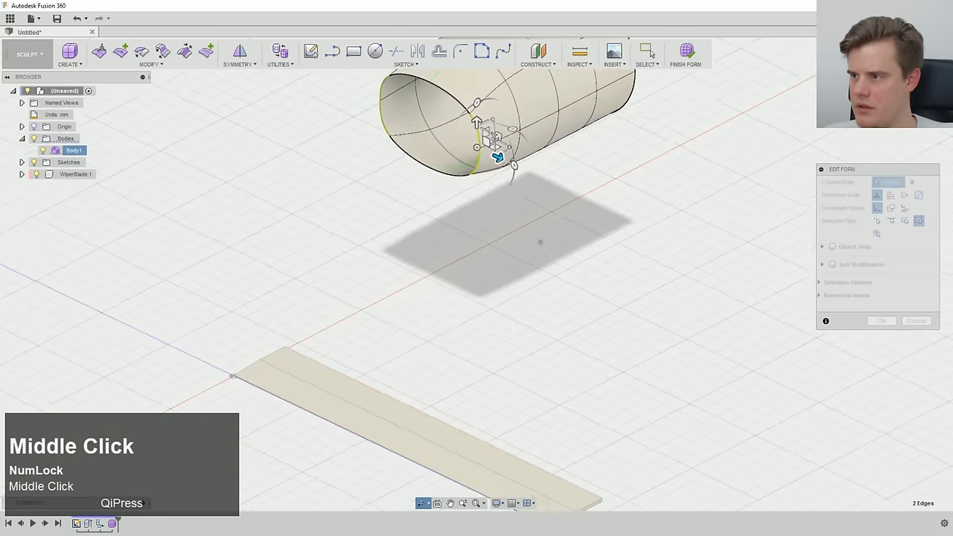
pyautogui.keyDown('ctrl'); pyautogui.moveTo(542, 155); pyautogui.dragTo(569, 217, button='middle'); pyautogui.keyUp('ctrl')
pyautogui.moveTo(560, 214); pyautogui.dragTo(573, 214)
# - Tilt the whole front opening edge loop 15 degrees and move it forward and downward
pyautogui.doubleClick(509, 172)
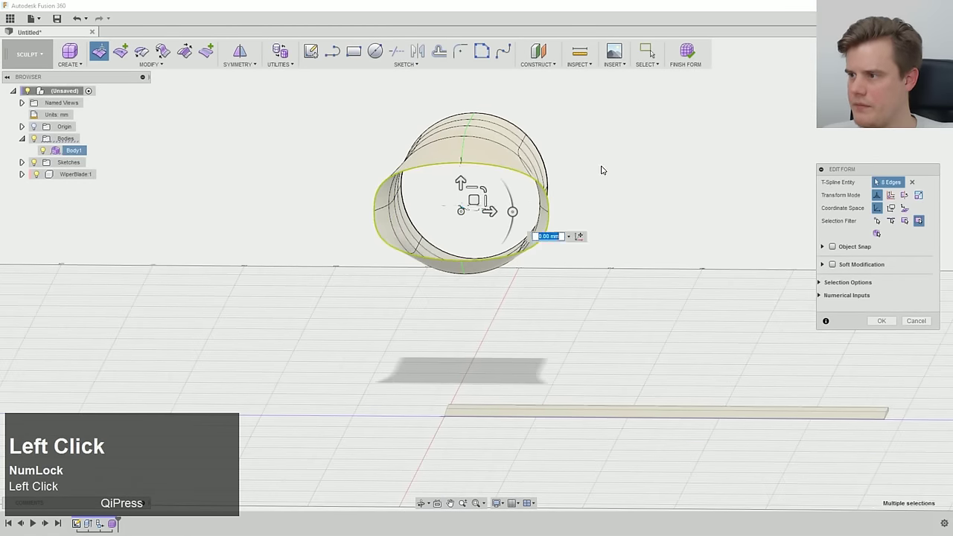
pyautogui.moveTo(603, 170); pyautogui.dragTo(632, 163, button='middle')
pyautogui.moveTo(632, 164); pyautogui.dragTo(623, 163)
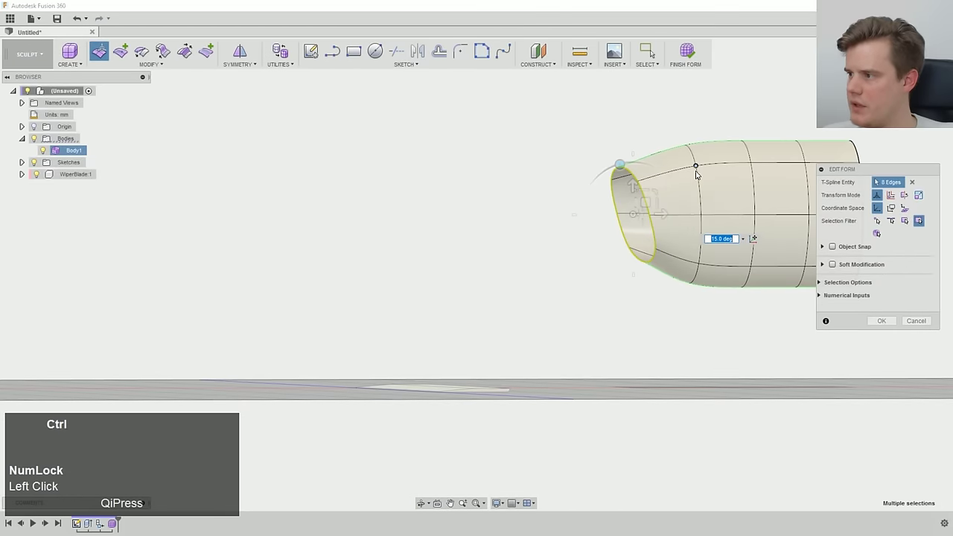
pyautogui.keyDown('ctrl'); pyautogui.moveTo(618, 160); pyautogui.dragTo(609, 163, button='middle'); pyautogui.keyUp('ctrl')
pyautogui.moveTo(596, 173); pyautogui.dragTo(491, 211)
# - Rotate the second edge loop from the front 10 degrees and move it -14.624 mm and -3.191 mm toward the front opening
pyautogui.doubleClick(626, 142)
pyautogui.moveTo(620, 140); pyautogui.dragTo(612, 140)
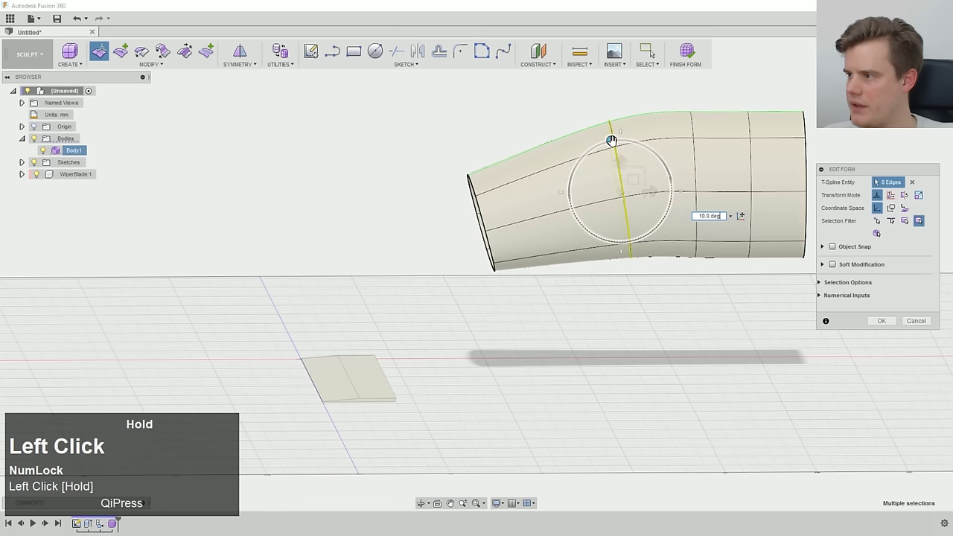
pyautogui.moveTo(631, 178); pyautogui.dragTo(578, 193)
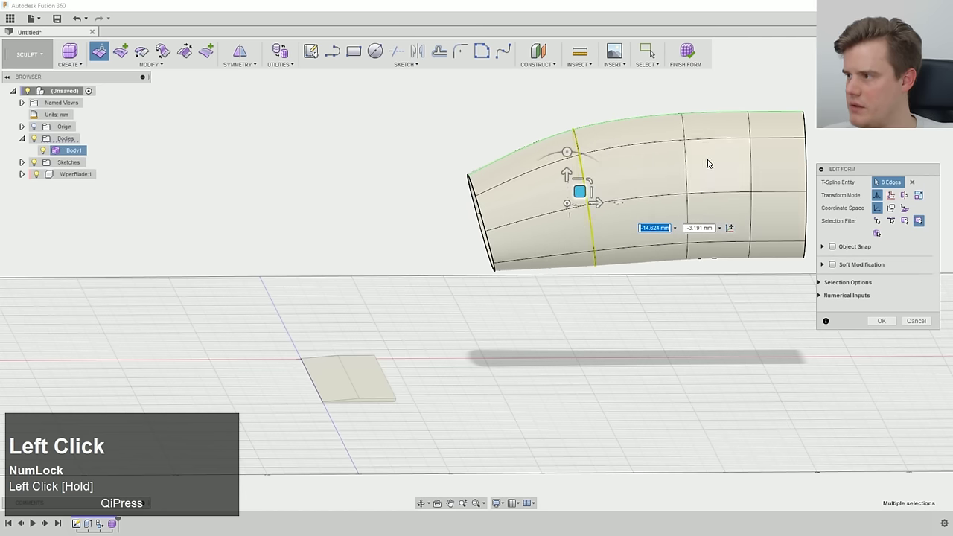
# - Scale the rear opening's edge loop down to about 0.7 and move it 5 mm outward along the body
pyautogui.keyDown('ctrl'); pyautogui.moveTo(708, 158); pyautogui.dragTo(567, 170, button='middle'); pyautogui.keyUp('ctrl')
pyautogui.doubleClick(578, 159)
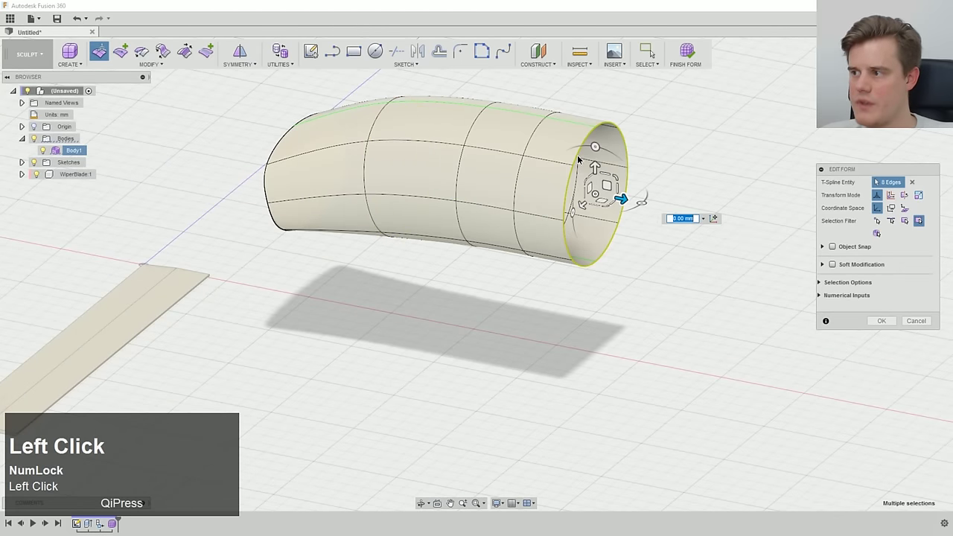
pyautogui.moveTo(589, 181); pyautogui.dragTo(534, 242, button='middle')
pyautogui.moveTo(524, 231)
pyautogui.mouseDown()
pyautogui.moveTo(537, 242)
pyautogui.moveTo(530, 237)
pyautogui.mouseUp()
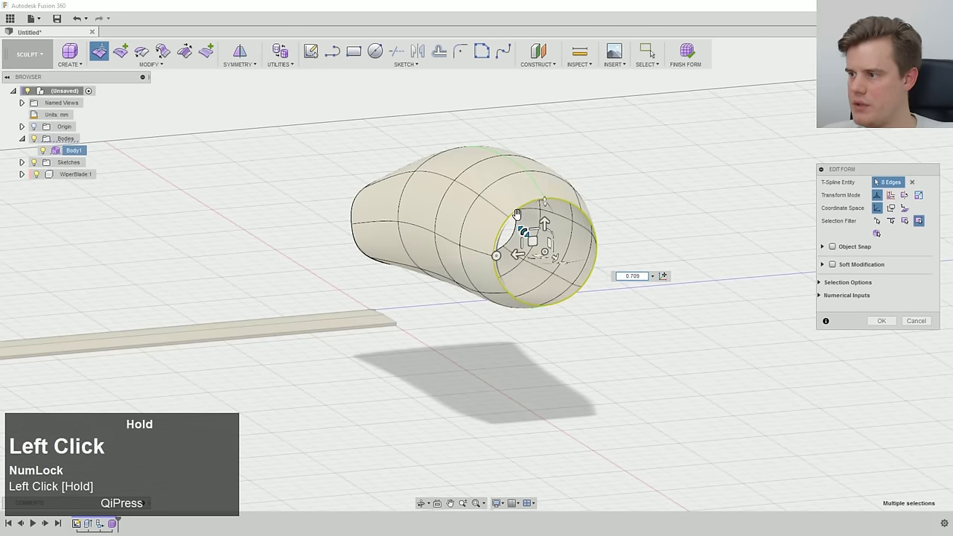
pyautogui.moveTo(530, 237); pyautogui.dragTo(581, 160, button='middle')
pyautogui.moveTo(598, 170); pyautogui.dragTo(618, 170)
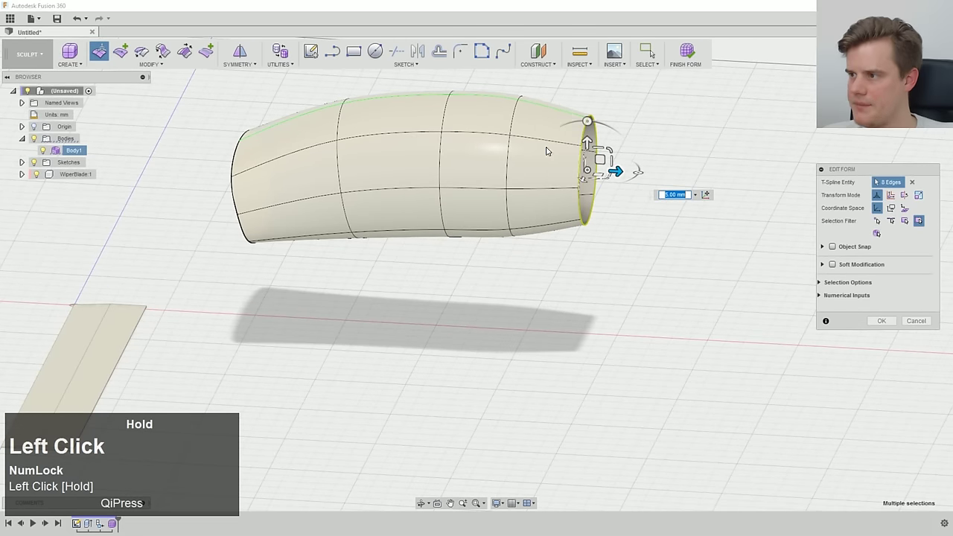
# - Try to delete the edge loop nearest the rear opening while still editing the form
pyautogui.doubleClick(512, 128)
pyautogui.press('Delete')
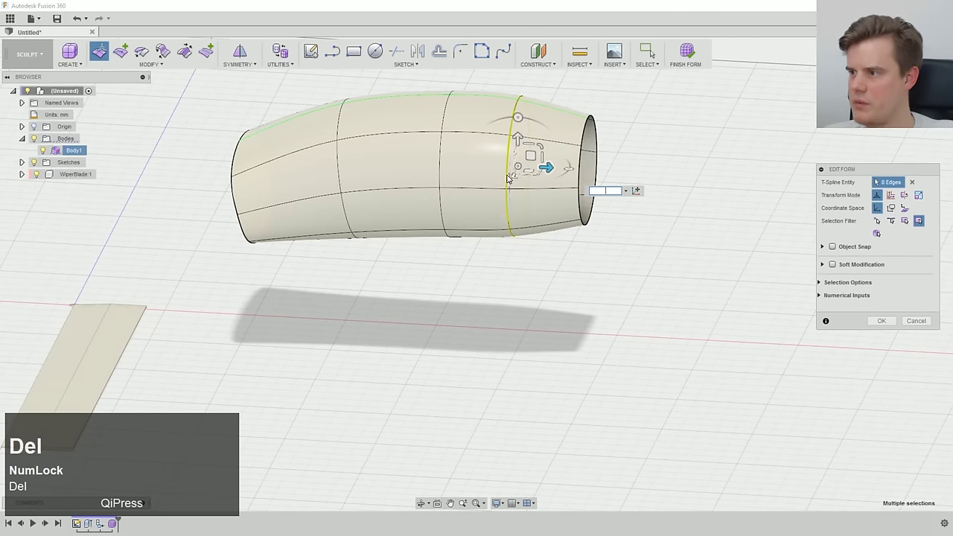
pyautogui.click(522, 266)
pyautogui.doubleClick(509, 206)
pyautogui.press('Delete')
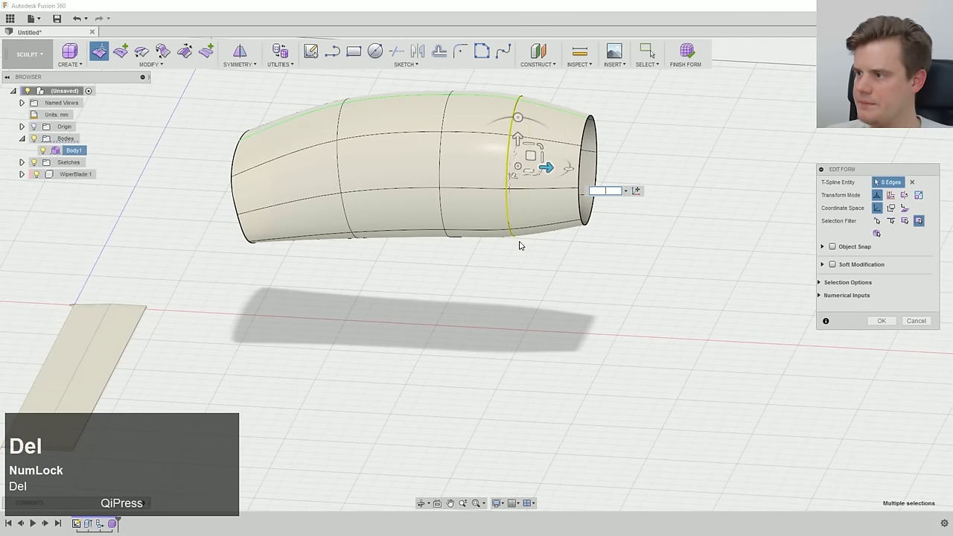
# - Undo the rear opening's move and scaling, and delete the edge loop next to that opening
pyautogui.rightClick(507, 199)
pyautogui.click(458, 207)
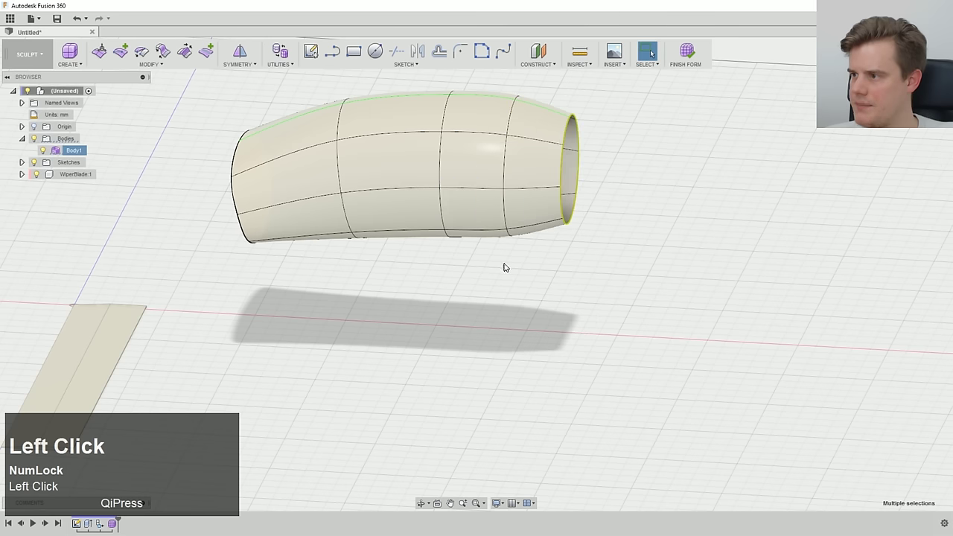
pyautogui.hotkey('ctrl', 'z')
pyautogui.doubleClick(507, 165)
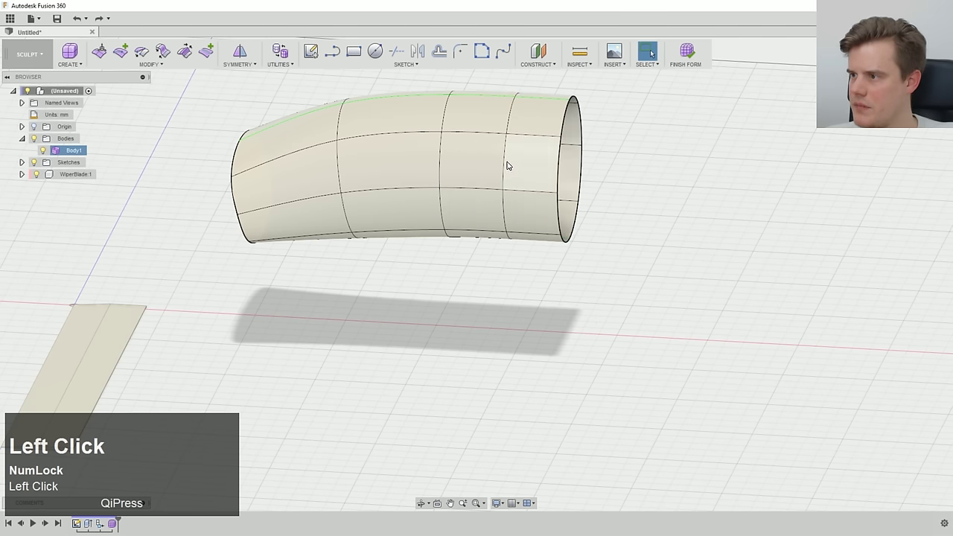
pyautogui.press('Delete')
# - Scale the rear opening's edge loop down to taper the end of the body
pyautogui.doubleClick(564, 167)
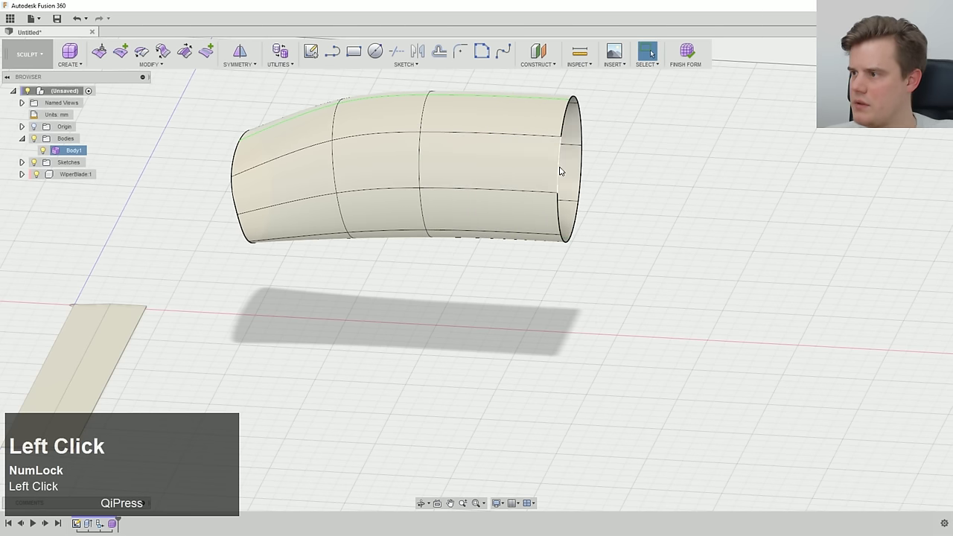
pyautogui.rightClick(559, 166)
pyautogui.click(589, 153)
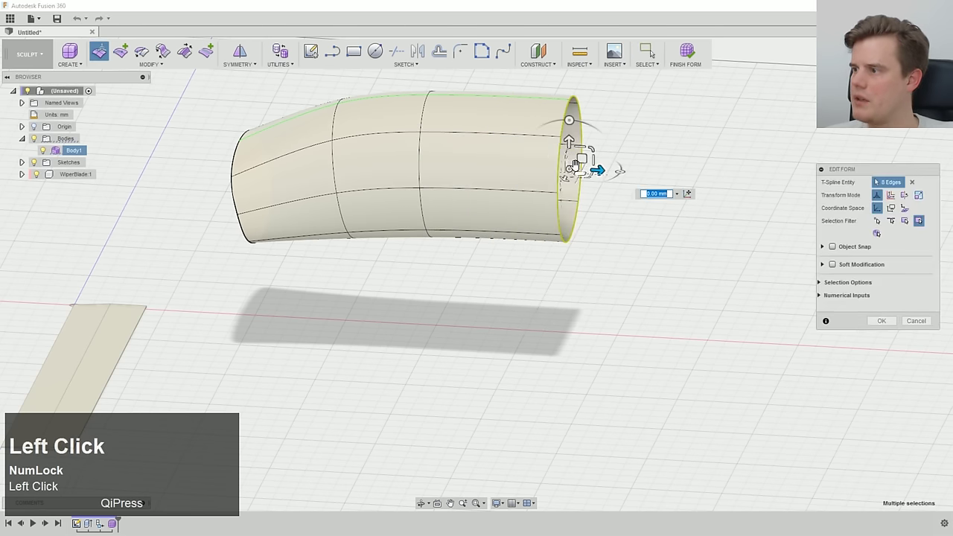
pyautogui.keyDown('shift'); pyautogui.moveTo(633, 216); pyautogui.dragTo(567, 191, button='middle'); pyautogui.keyUp('shift')
pyautogui.moveTo(569, 197); pyautogui.dragTo(581, 209)
# - Scale down the edge loop nearest the rear opening to smooth the bulge in the body
pyautogui.doubleClick(476, 153)
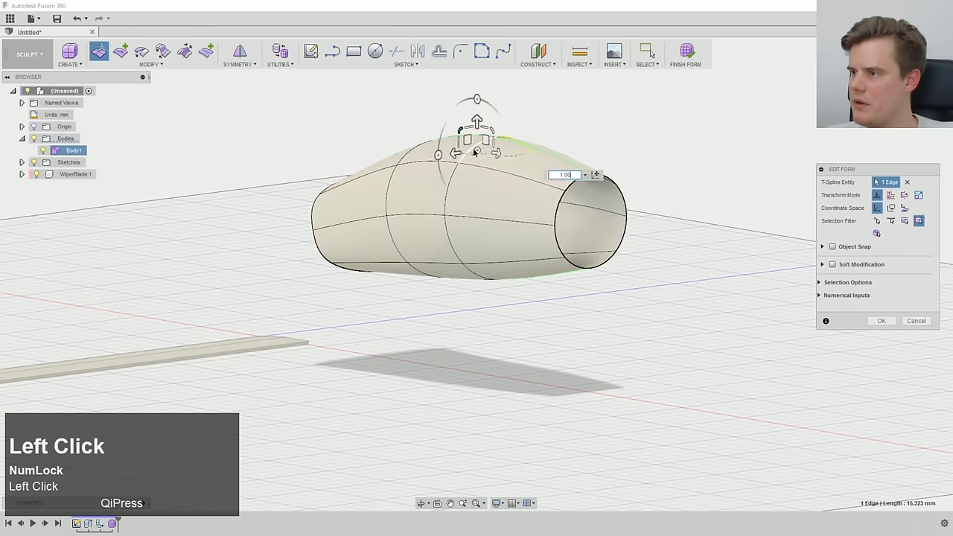
pyautogui.moveTo(481, 188); pyautogui.dragTo(480, 188)
pyautogui.moveTo(482, 202); pyautogui.dragTo(753, 189, button='middle')
pyautogui.scroll(1, 684, 190)
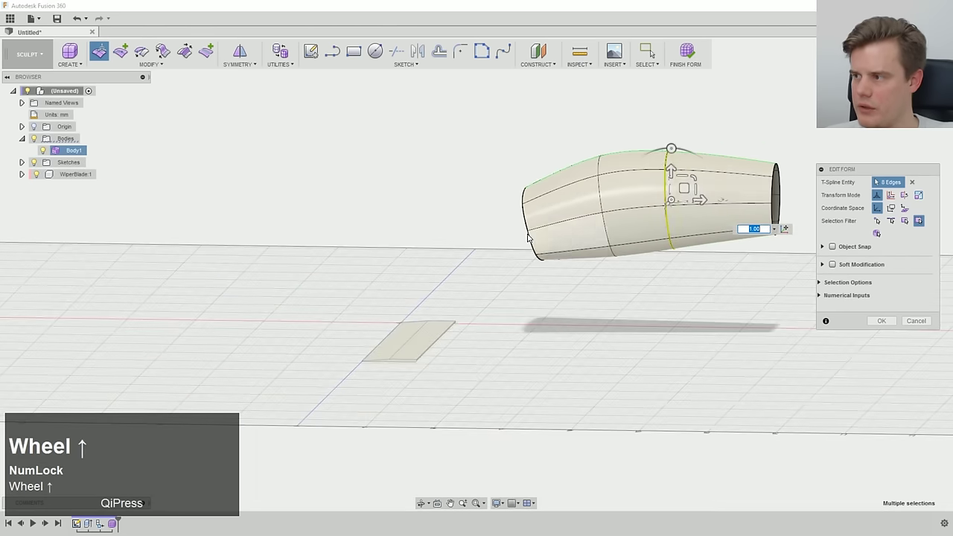
# - Try to extrude only four selected edges of the front opening -17.178 mm and -10.025 mm, and undo the extrusion
pyautogui.moveTo(544, 231); pyautogui.dragTo(693, 210, button='middle')
pyautogui.click(518, 213)
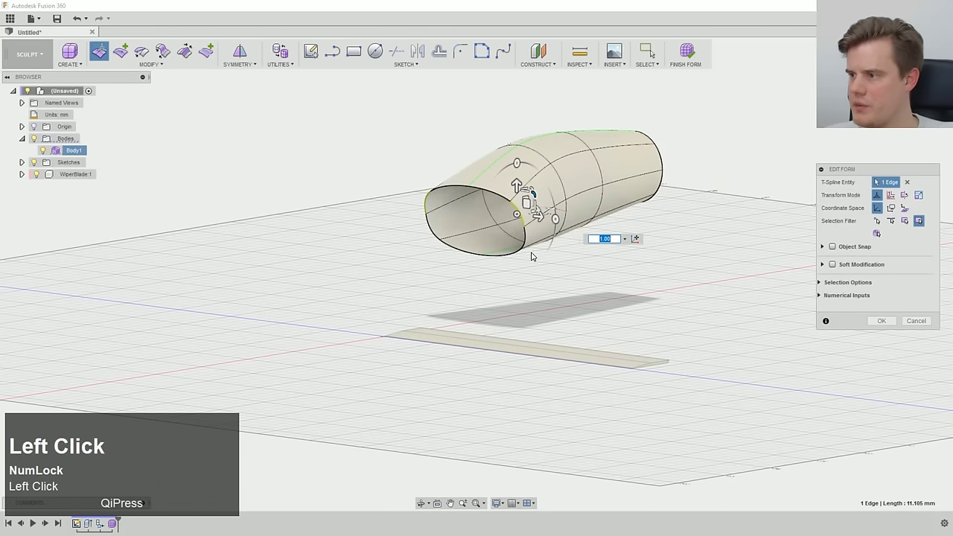
pyautogui.keyDown('ctrl'); pyautogui.click(524, 235); pyautogui.keyUp('ctrl')
pyautogui.moveTo(524, 235); pyautogui.dragTo(519, 230, button='middle')
pyautogui.keyDown('ctrl'); pyautogui.click(511, 260); pyautogui.keyUp('ctrl')
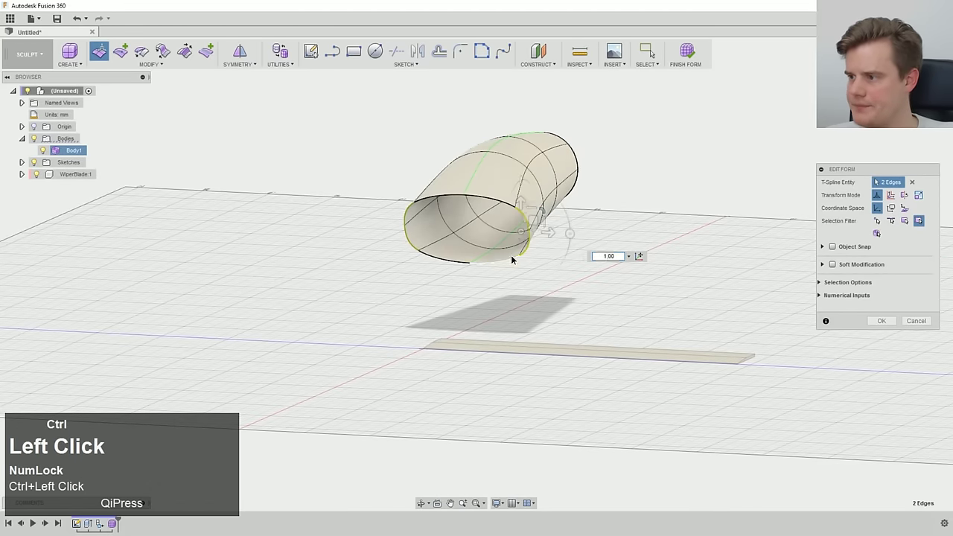
pyautogui.keyDown('ctrl'); pyautogui.click(496, 202); pyautogui.keyUp('ctrl')
pyautogui.moveTo(656, 205); pyautogui.dragTo(439, 355, button='middle')
pyautogui.scroll(1, 554, 236)
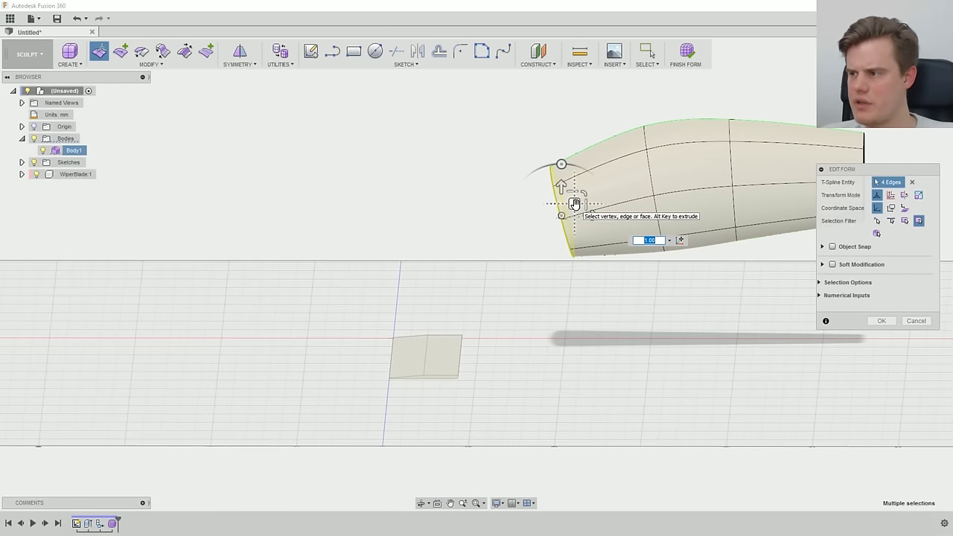
pyautogui.keyDown('alt'); pyautogui.moveTo(575, 203); pyautogui.dragTo(516, 238); pyautogui.keyUp('alt')
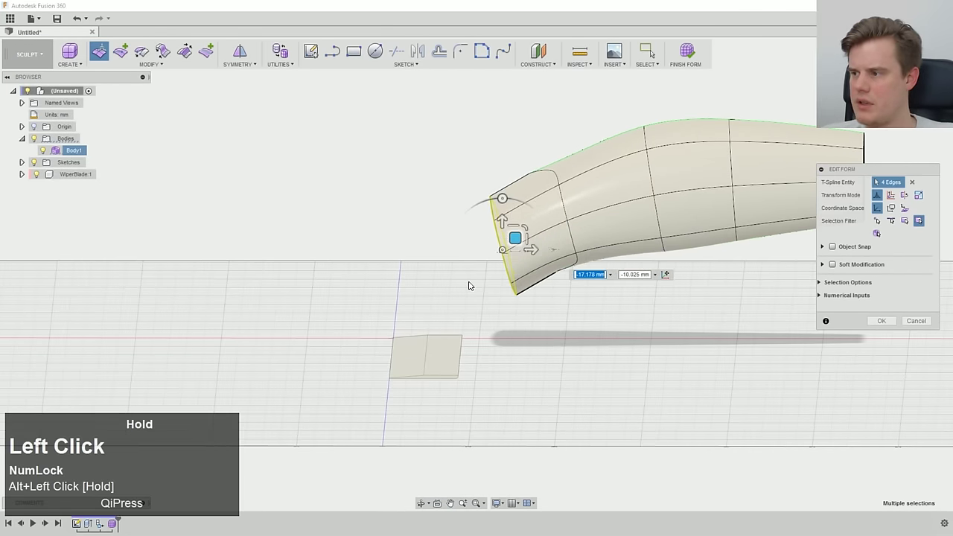
pyautogui.moveTo(469, 285); pyautogui.dragTo(532, 283, button='middle')
pyautogui.hotkey('ctrl', 'z')
# - Extrude the complete front opening edge loop forward and downward, and tilt it 20 degrees
pyautogui.moveTo(619, 243); pyautogui.dragTo(627, 244, button='middle')
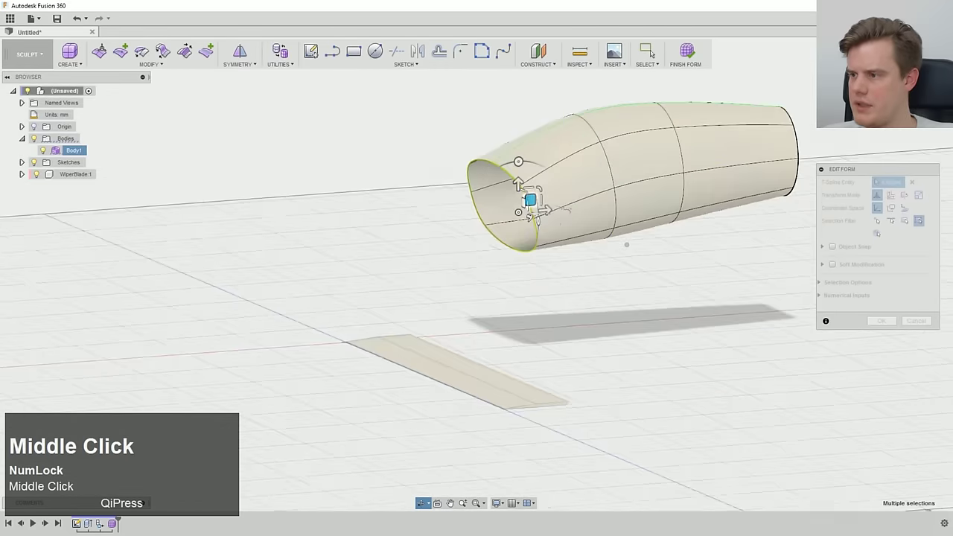
pyautogui.moveTo(520, 184); pyautogui.dragTo(538, 188, button='middle')
pyautogui.doubleClick(527, 178)
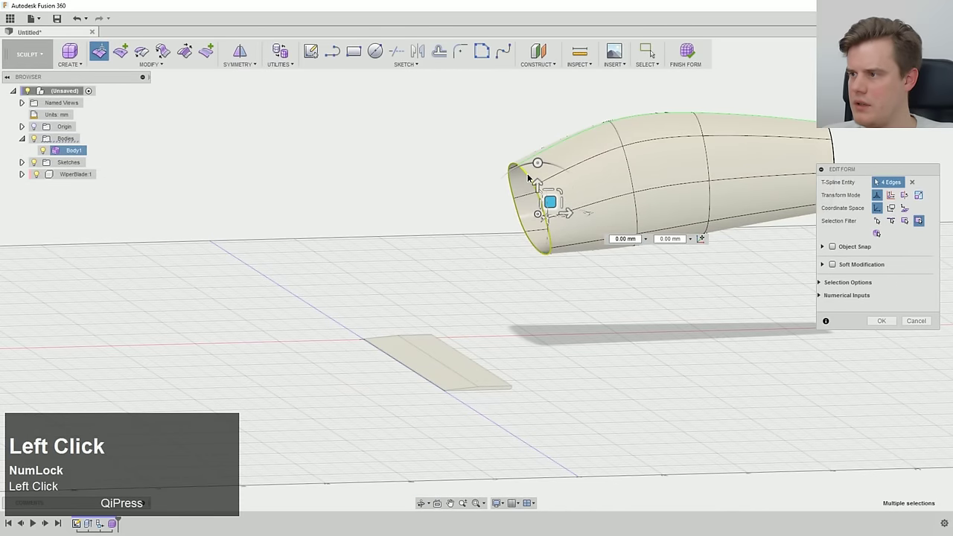
pyautogui.keyDown('alt'); pyautogui.moveTo(541, 196); pyautogui.dragTo(486, 236); pyautogui.keyUp('alt')
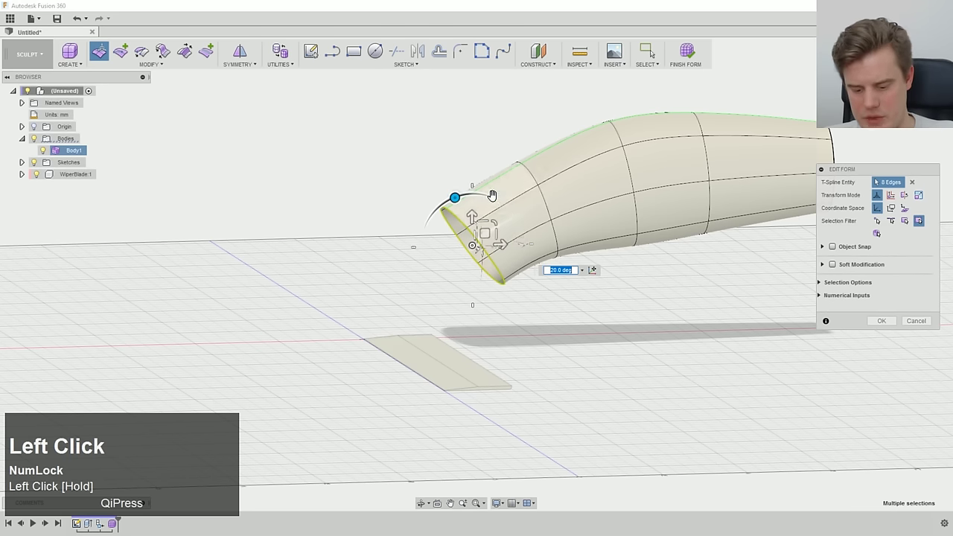
# - Move the side edges of the front opening outward symmetrically to flare it into a wide, flat mouth
pyautogui.moveTo(533, 213); pyautogui.dragTo(505, 220, button='middle')
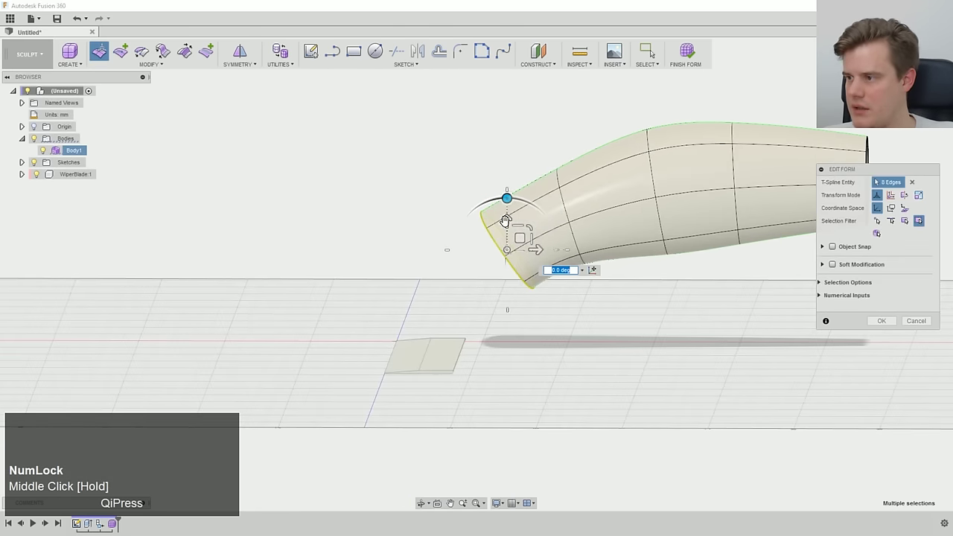
pyautogui.keyDown('alt'); pyautogui.moveTo(527, 273); pyautogui.dragTo(575, 332, button='middle'); pyautogui.keyUp('alt')
pyautogui.click(576, 332)
pyautogui.click(475, 261)
pyautogui.keyDown('ctrl'); pyautogui.click(480, 290); pyautogui.keyUp('ctrl')
pyautogui.moveTo(488, 292); pyautogui.dragTo(535, 292, button='middle')
pyautogui.moveTo(535, 292); pyautogui.dragTo(630, 300)
# - Extrude the widened front opening's edge loop once more, forward and downward
pyautogui.moveTo(630, 300); pyautogui.dragTo(499, 235, button='middle')
pyautogui.doubleClick(445, 251)
pyautogui.keyDown('alt'); pyautogui.moveTo(469, 236); pyautogui.dragTo(429, 273); pyautogui.keyUp('alt')
pyautogui.moveTo(428, 273); pyautogui.dragTo(502, 286, button='middle')
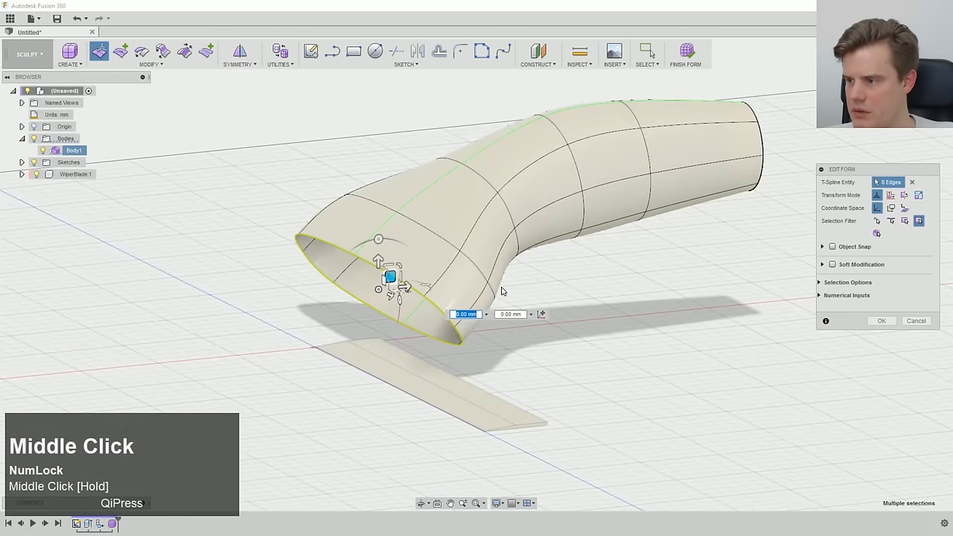
pyautogui.click(472, 353)
pyautogui.click(450, 345)
pyautogui.moveTo(453, 350); pyautogui.dragTo(240, 123, button='middle')
pyautogui.click(544, 376)
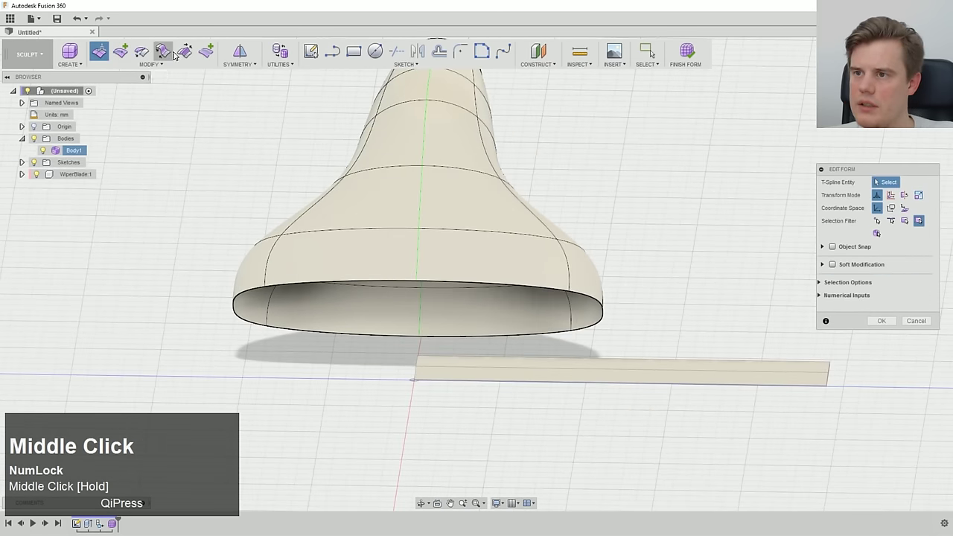
# - Insert points on the top surface from the neck vertex toward the front rim to add a lengthwise edge, using Simple insertion mode
pyautogui.click(121, 51)
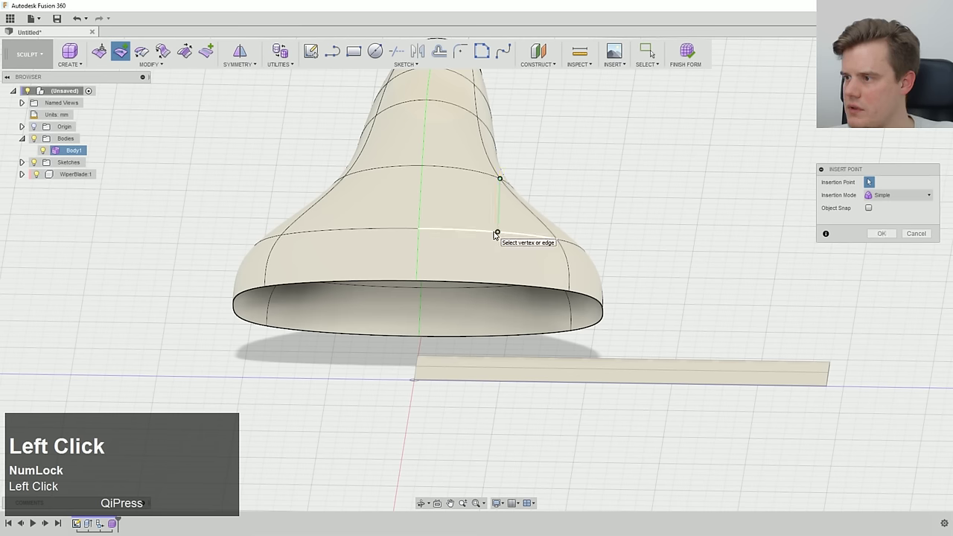
pyautogui.click(876, 237)
pyautogui.moveTo(572, 185)
pyautogui.mouseDown(button='middle')
pyautogui.moveTo(539, 204)
pyautogui.moveTo(574, 191)
pyautogui.mouseUp(button='middle')
# - Insert points along the underside from the neck vertex to the lower front rim to add a lengthwise edge there
pyautogui.moveTo(594, 192); pyautogui.dragTo(589, 170, button='right')
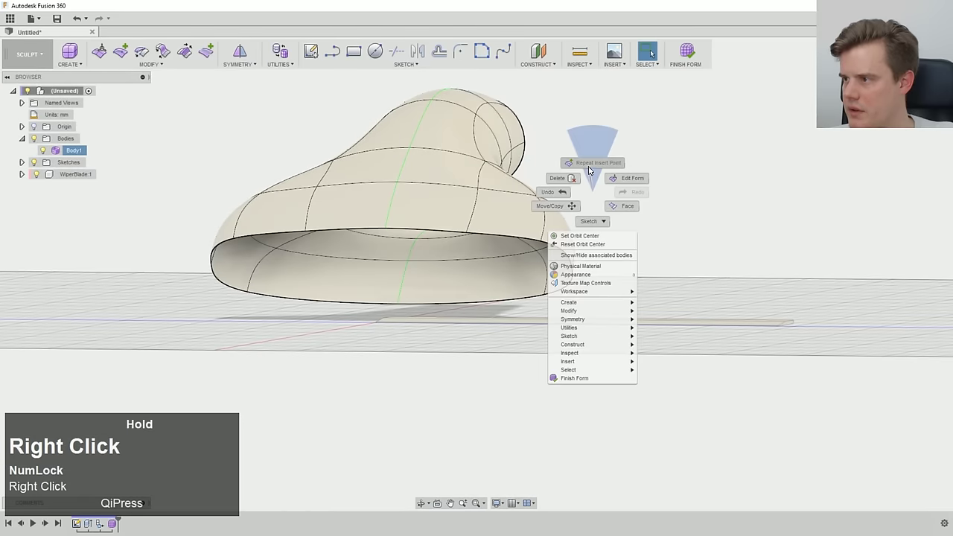
pyautogui.click(589, 170)
pyautogui.moveTo(503, 258); pyautogui.dragTo(501, 225, button='middle')
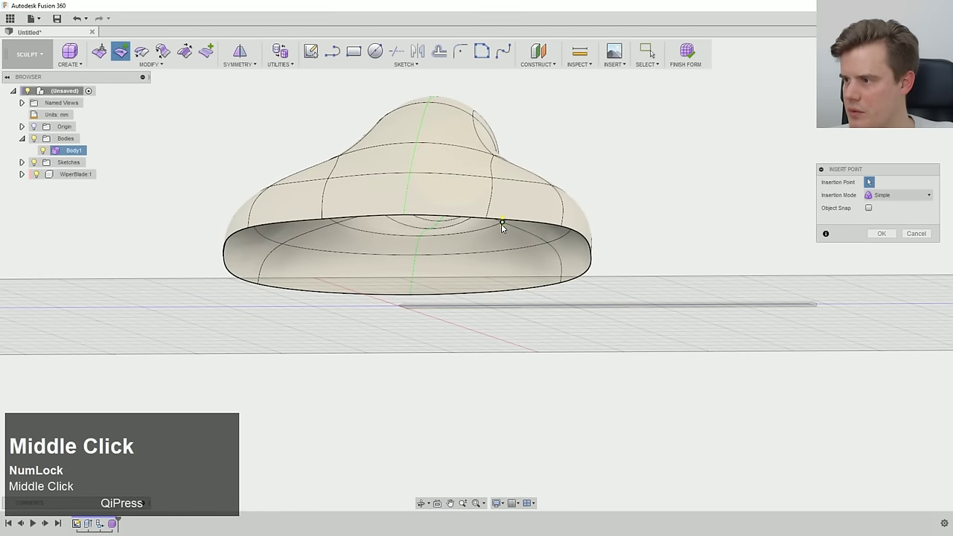
pyautogui.click(502, 224)
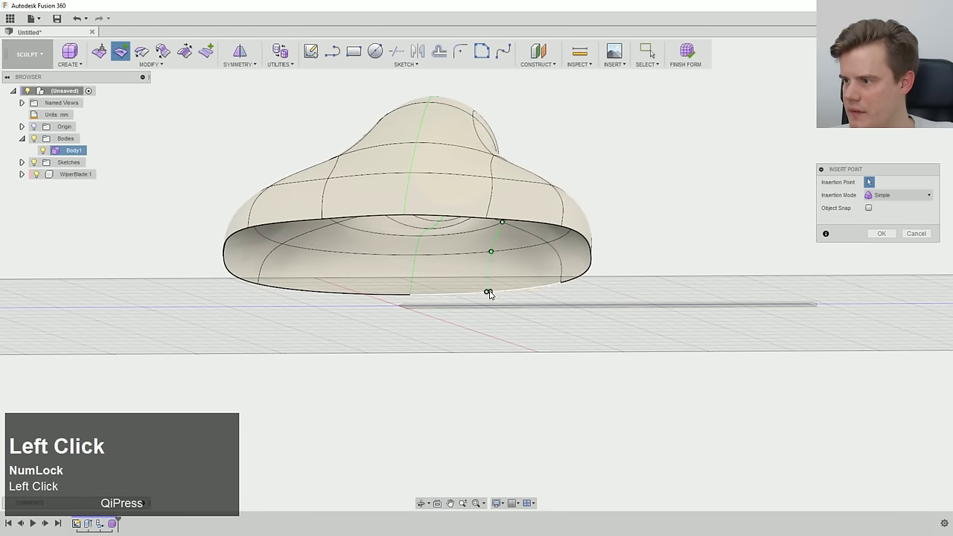
pyautogui.click(880, 235)
# - Crease the short lower side edge that meets the front rim to form a sharp corner at the opening
pyautogui.moveTo(674, 282)
pyautogui.mouseDown(button='middle')
pyautogui.moveTo(576, 308)
pyautogui.moveTo(532, 280)
pyautogui.moveTo(531, 290)
pyautogui.moveTo(524, 266)
pyautogui.moveTo(553, 223)
pyautogui.mouseUp(button='middle')
pyautogui.click(547, 285)
pyautogui.scroll(-3, 532, 281)
pyautogui.scroll(-2, 529, 241)
pyautogui.click(544, 242)
pyautogui.middleClick(558, 245)
pyautogui.click(554, 230)
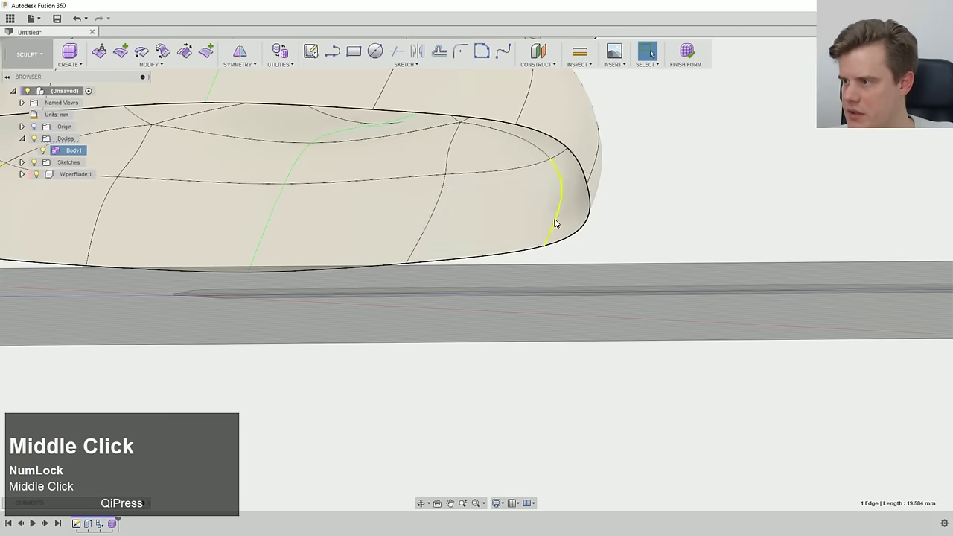
pyautogui.scroll(2, 556, 224)
pyautogui.scroll(-1, 484, 227)
pyautogui.rightClick(540, 219)
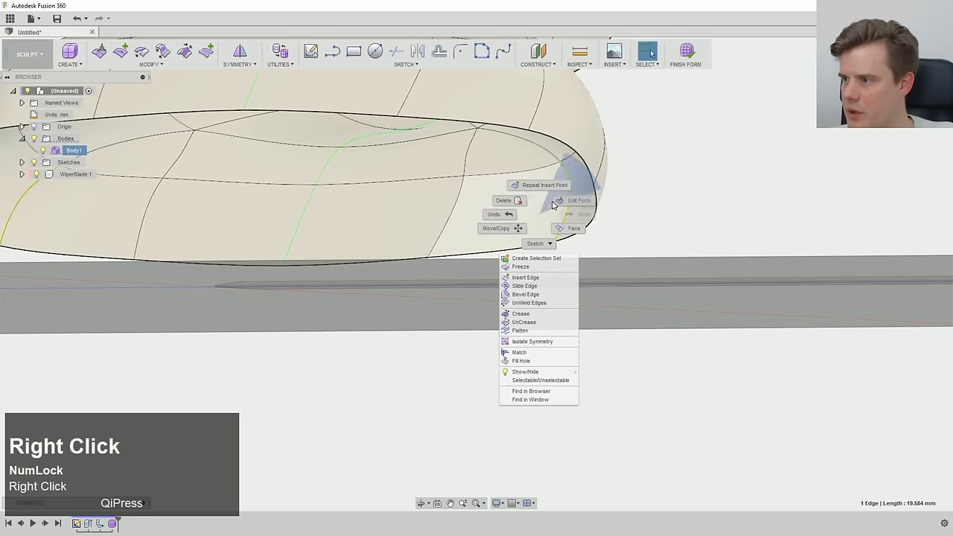
pyautogui.click(525, 315)
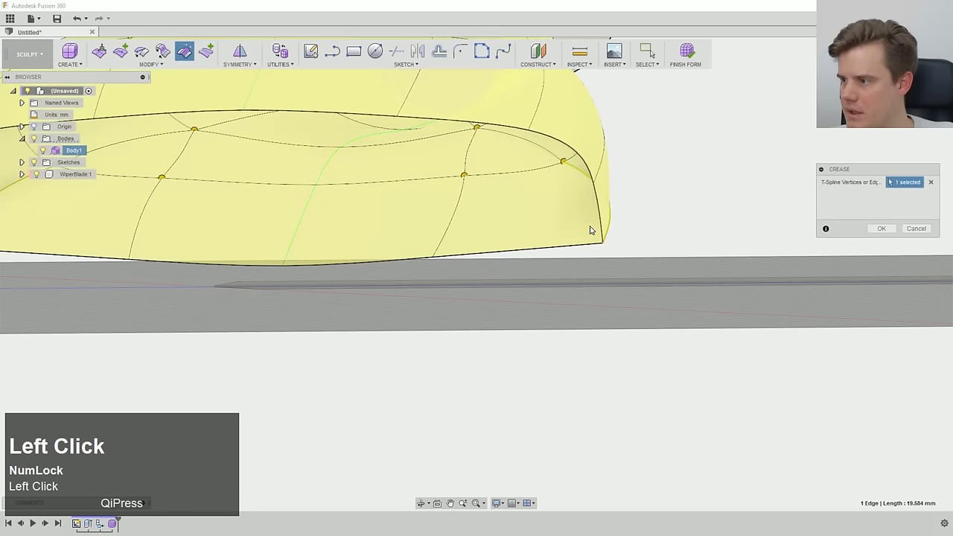
pyautogui.click(868, 228)
pyautogui.moveTo(630, 238); pyautogui.dragTo(562, 304, button='middle')
pyautogui.click(566, 251)
pyautogui.moveTo(496, 246); pyautogui.dragTo(478, 265, button='middle')
pyautogui.click(478, 265)
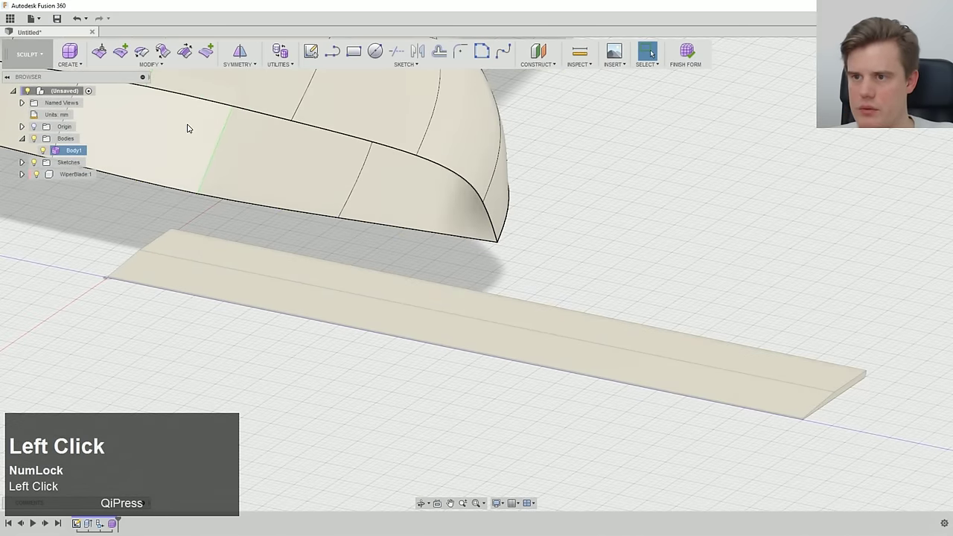
# - Save the design as Lesson 8 in the Fusion360 for 3Dprint project's master folder
pyautogui.hotkey('ctrl', 's')
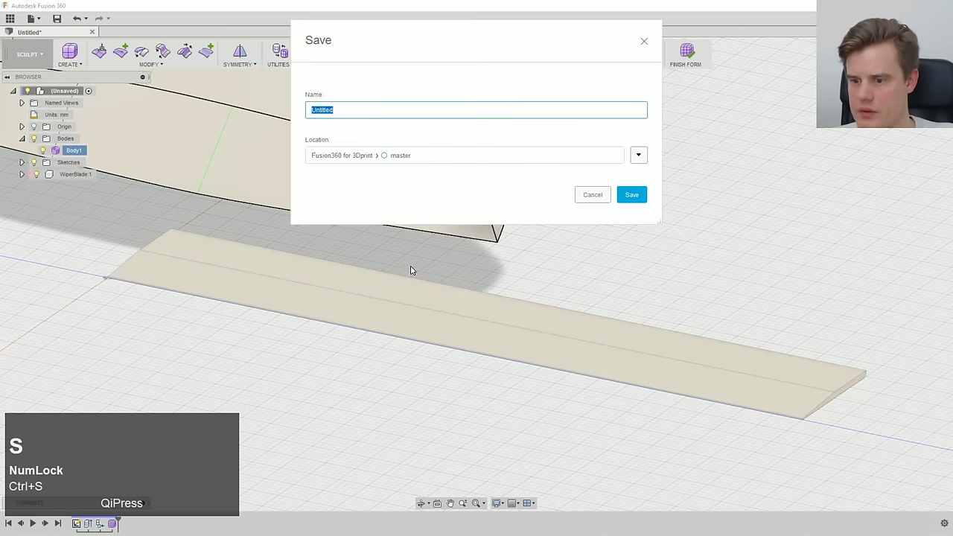
pyautogui.click(368, 108)
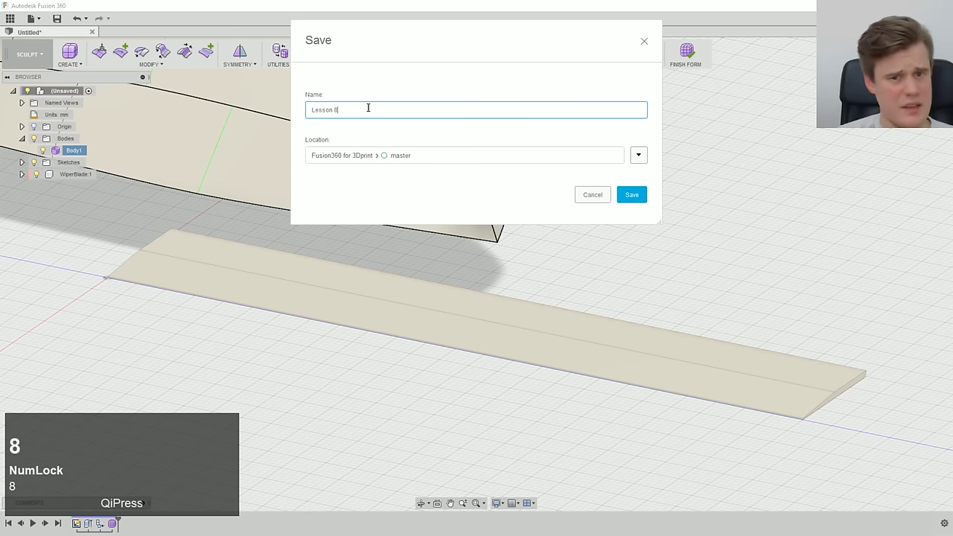
pyautogui.click(632, 194)
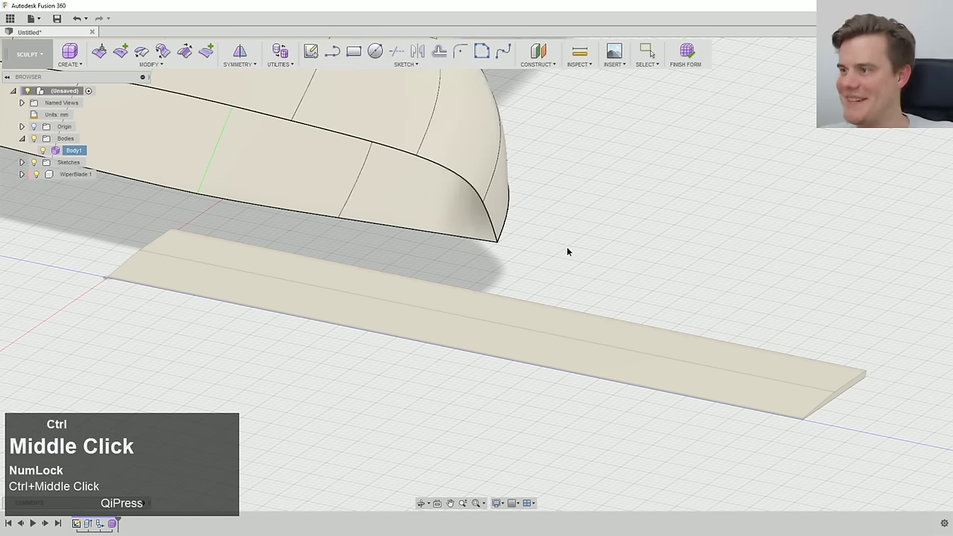
pyautogui.moveTo(568, 251); pyautogui.dragTo(559, 227, button='middle')
pyautogui.scroll(3, 580, 219)
pyautogui.keyDown('ctrl'); pyautogui.moveTo(559, 227); pyautogui.dragTo(572, 261, button='middle'); pyautogui.keyUp('ctrl')
pyautogui.keyDown('ctrl'); pyautogui.moveTo(572, 261); pyautogui.dragTo(551, 258, button='middle'); pyautogui.keyUp('ctrl')
pyautogui.scroll(-2, 544, 258)
pyautogui.click(149, 64)
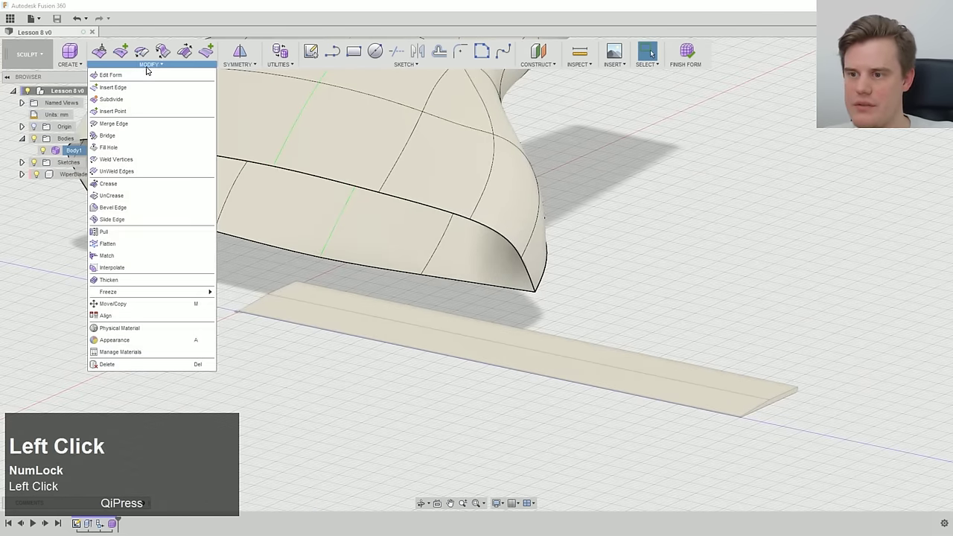
pyautogui.click(170, 256)
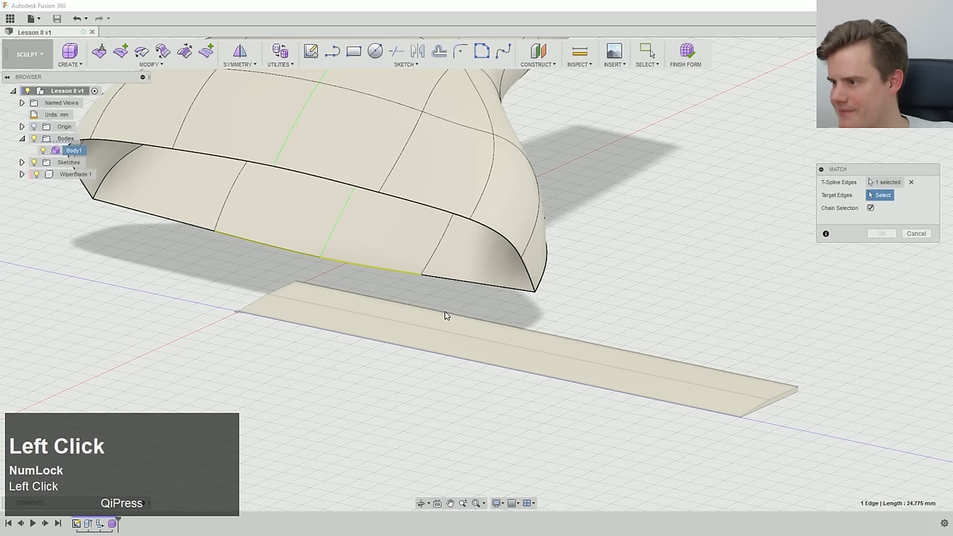
pyautogui.click(916, 233)
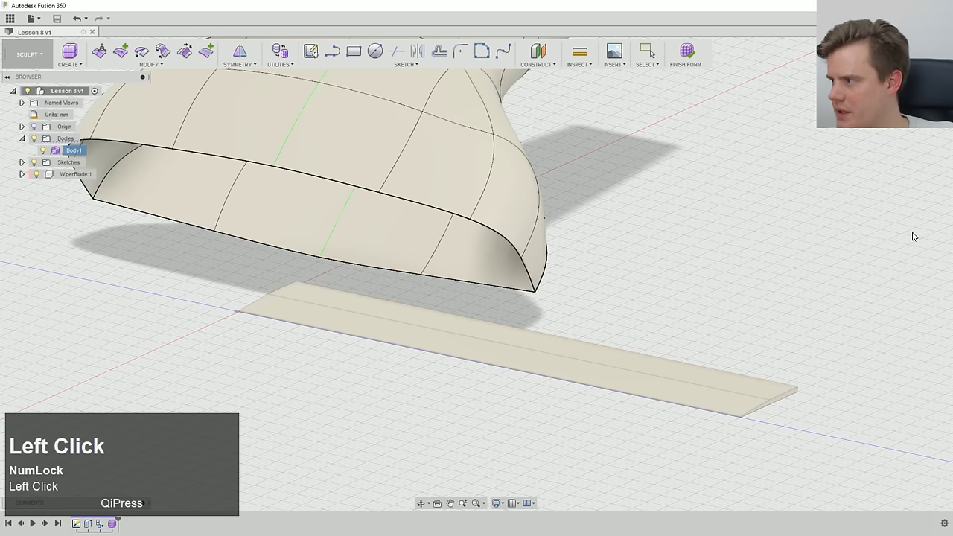
# - Move the corner edges at both sides of the front opening outward symmetrically to widen the mouth further
pyautogui.click(531, 274)
pyautogui.keyDown('ctrl'); pyautogui.click(511, 245); pyautogui.keyUp('ctrl')
pyautogui.rightClick(540, 257)
pyautogui.click(572, 242)
pyautogui.scroll(1, 570, 260)
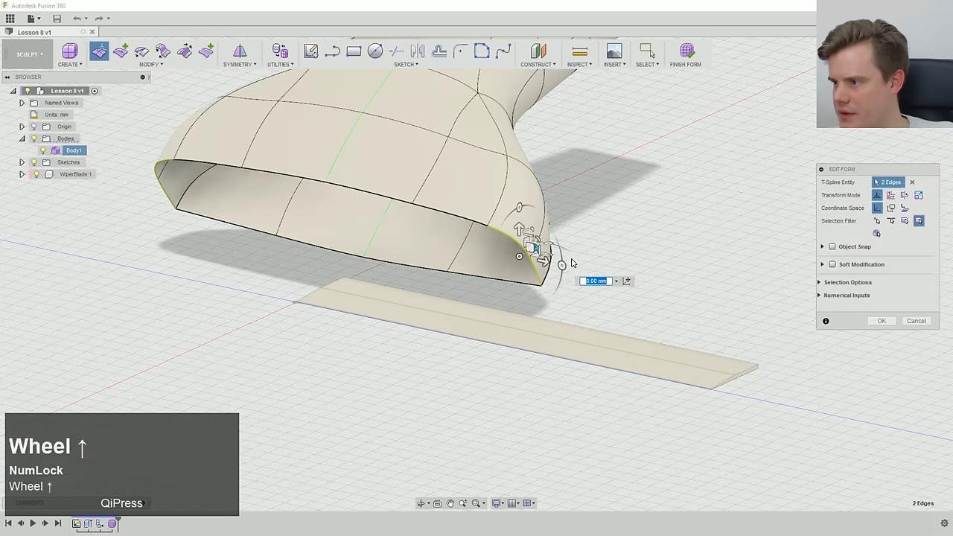
pyautogui.middleClick(596, 281)
pyautogui.keyDown('shift'); pyautogui.moveTo(605, 245); pyautogui.dragTo(542, 250, button='middle'); pyautogui.keyUp('shift')
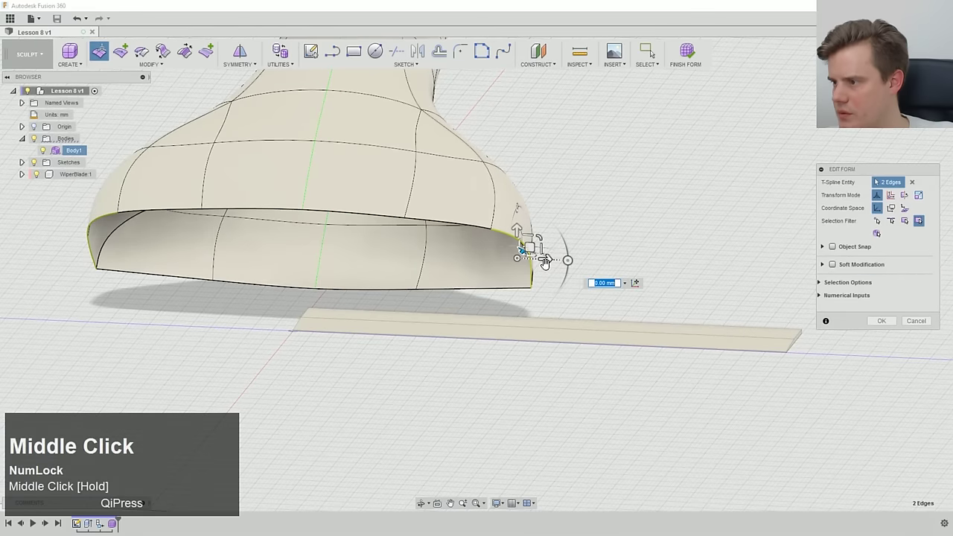
pyautogui.moveTo(546, 260); pyautogui.dragTo(809, 300)
# - Extrude the complete edge loop of the handle's front opening a short distance toward the blade and finish the form edit
pyautogui.keyDown('shift'); pyautogui.moveTo(797, 252); pyautogui.dragTo(691, 226, button='middle'); pyautogui.keyUp('shift')
pyautogui.doubleClick(691, 227)
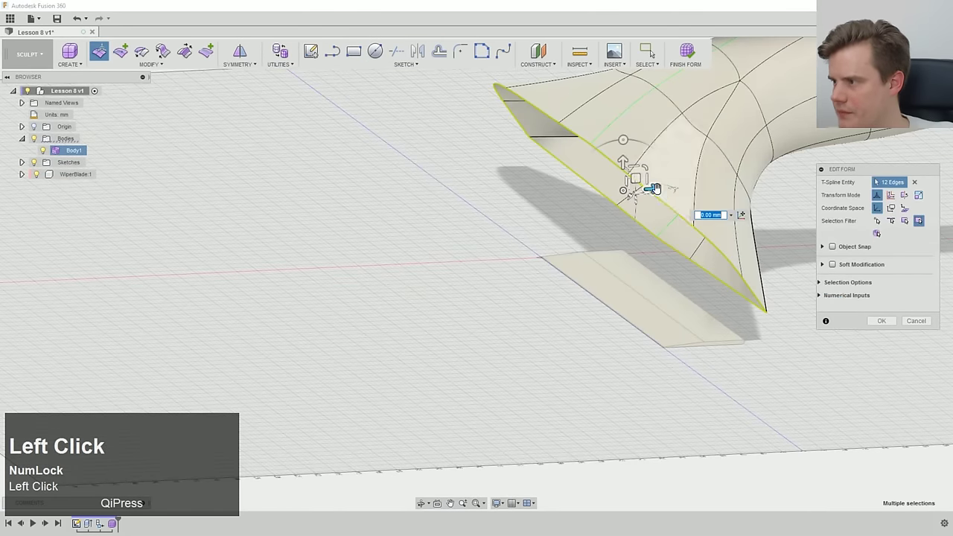
pyautogui.moveTo(667, 190); pyautogui.dragTo(630, 170, button='middle')
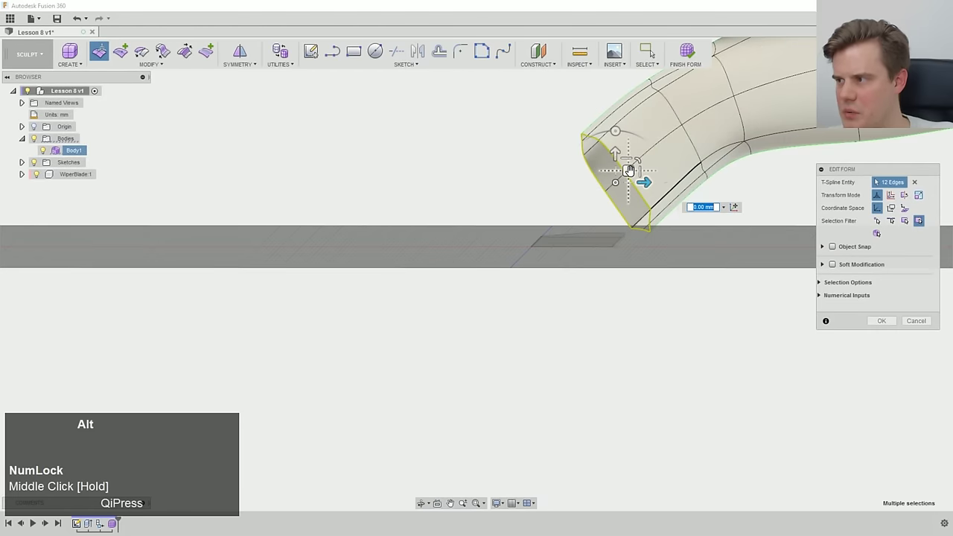
pyautogui.keyDown('alt'); pyautogui.moveTo(616, 175); pyautogui.dragTo(629, 177); pyautogui.keyUp('alt')
pyautogui.moveTo(629, 178); pyautogui.dragTo(673, 192, button='middle')
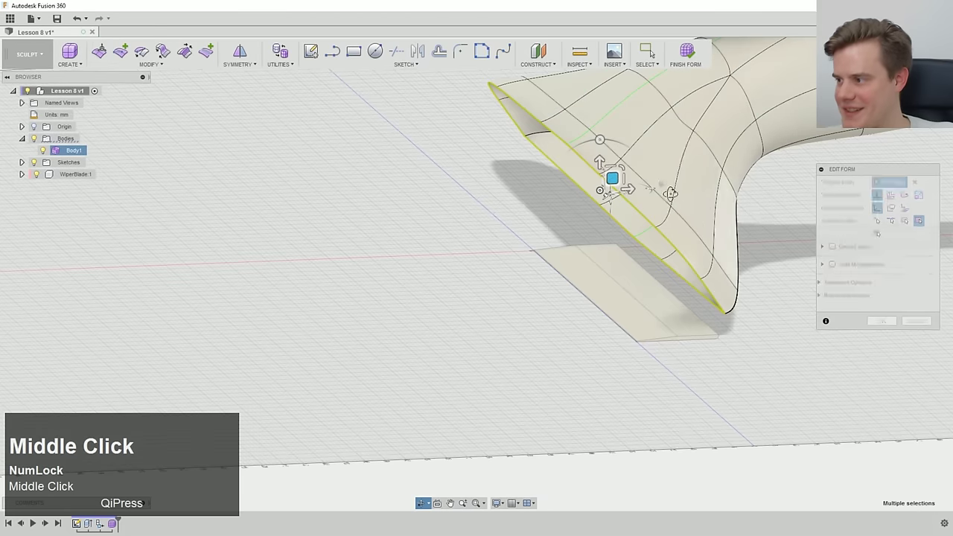
pyautogui.click(882, 321)
pyautogui.keyDown('ctrl'); pyautogui.moveTo(790, 323); pyautogui.dragTo(664, 335, button='middle'); pyautogui.keyUp('ctrl')
pyautogui.click(664, 335)
pyautogui.scroll(-3, 592, 313)
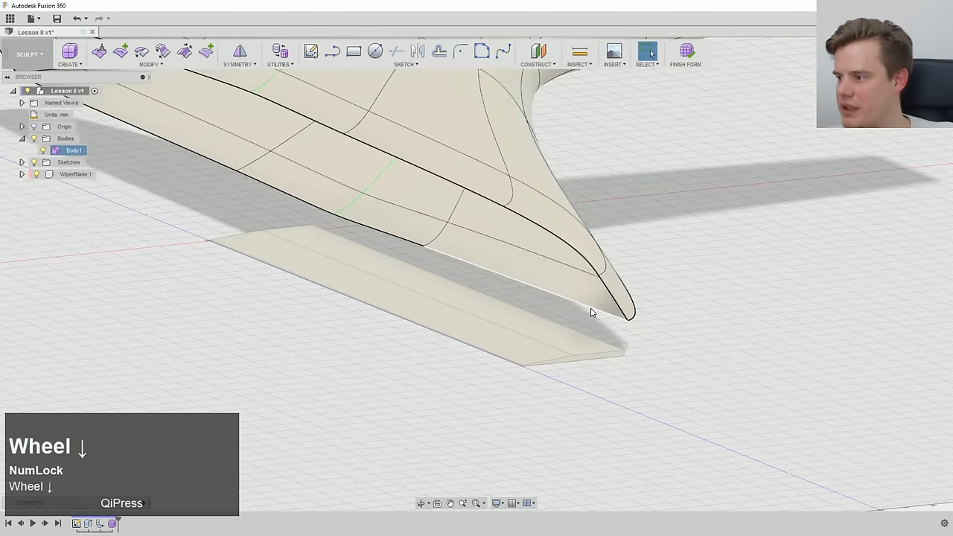
pyautogui.click(442, 260)
pyautogui.click(132, 145)
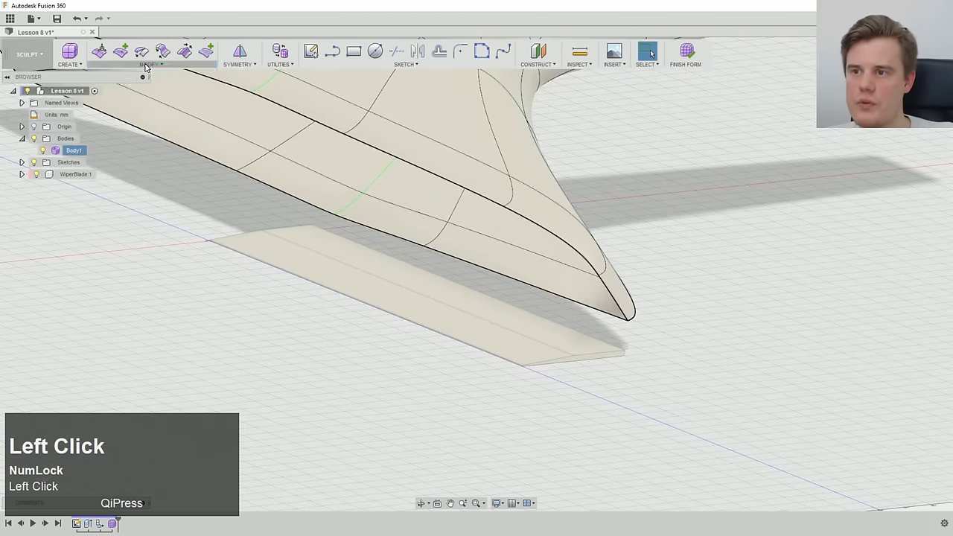
pyautogui.click(149, 64)
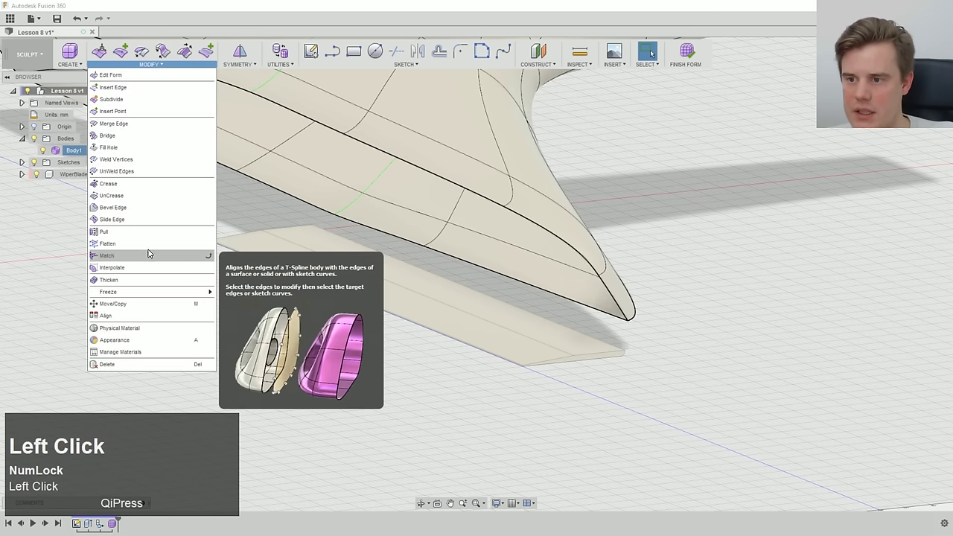
pyautogui.click(428, 249)
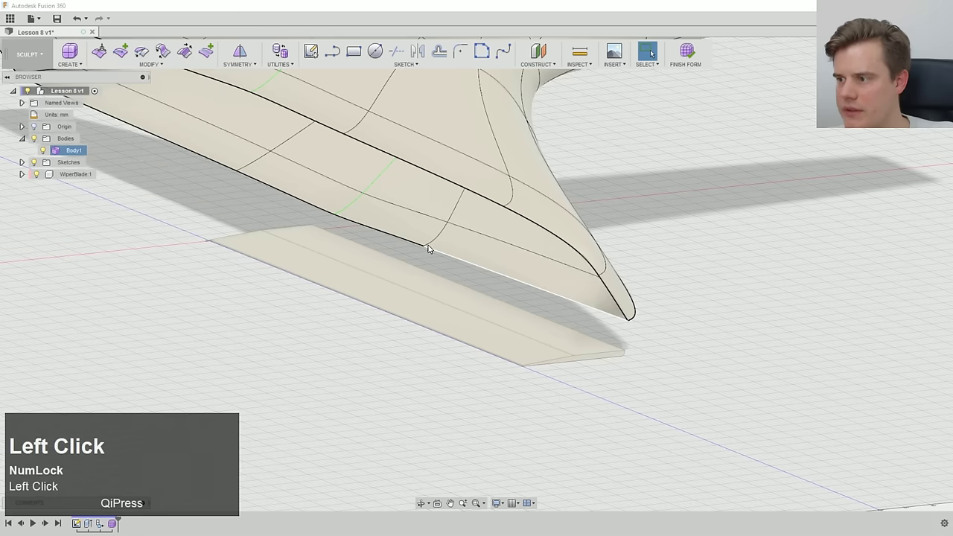
pyautogui.click(415, 242)
pyautogui.keyDown('ctrl'); pyautogui.click(441, 251); pyautogui.keyUp('ctrl')
pyautogui.click(416, 270)
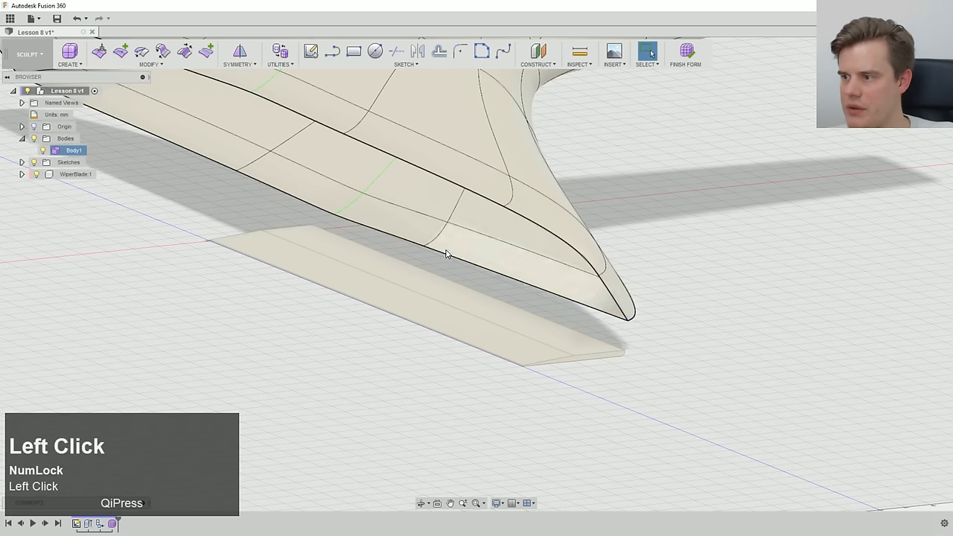
pyautogui.click(431, 249)
pyautogui.keyDown('ctrl'); pyautogui.click(404, 239); pyautogui.keyUp('ctrl')
pyautogui.click(289, 242)
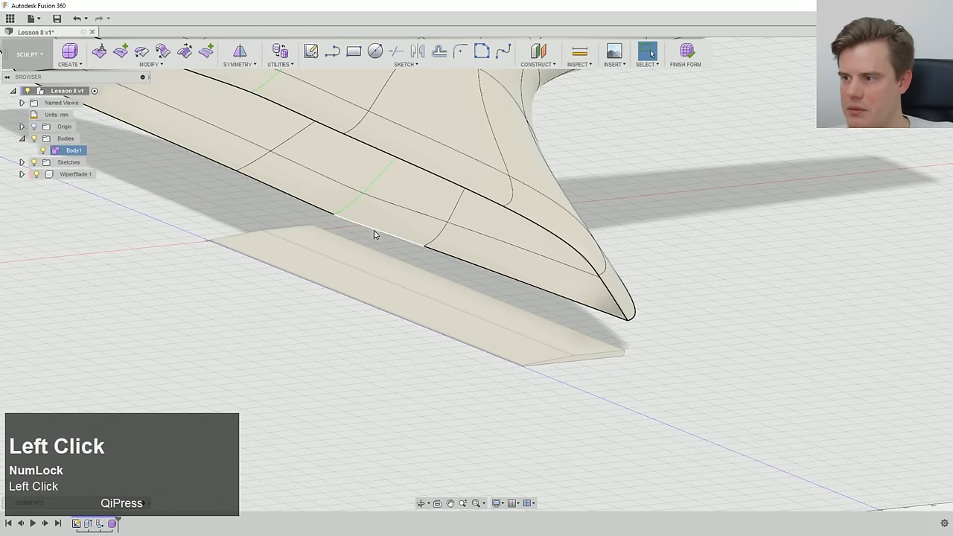
# - Try to match the lower front rim edges of the handle to the rear edge of the blade
pyautogui.click(132, 65)
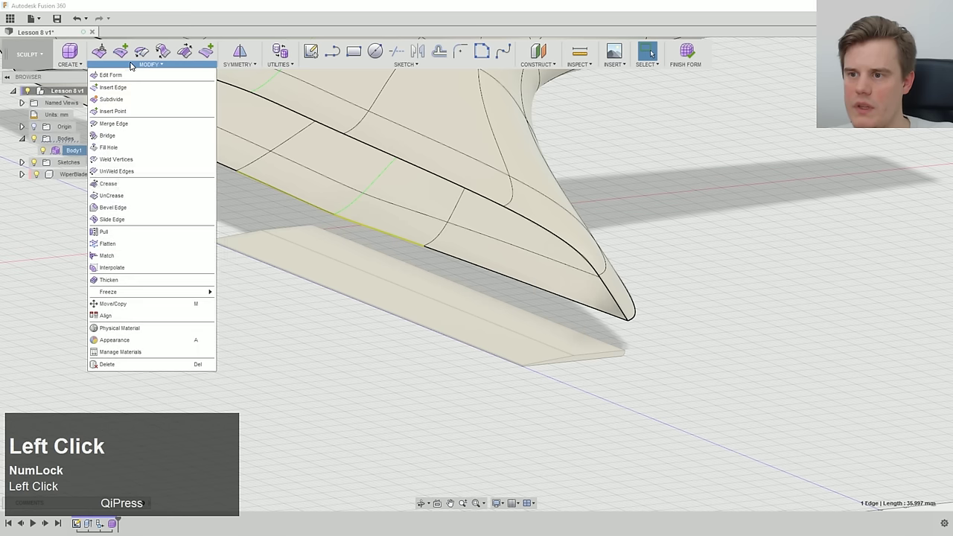
pyautogui.click(132, 256)
pyautogui.keyDown('ctrl'); pyautogui.click(447, 260); pyautogui.keyUp('ctrl')
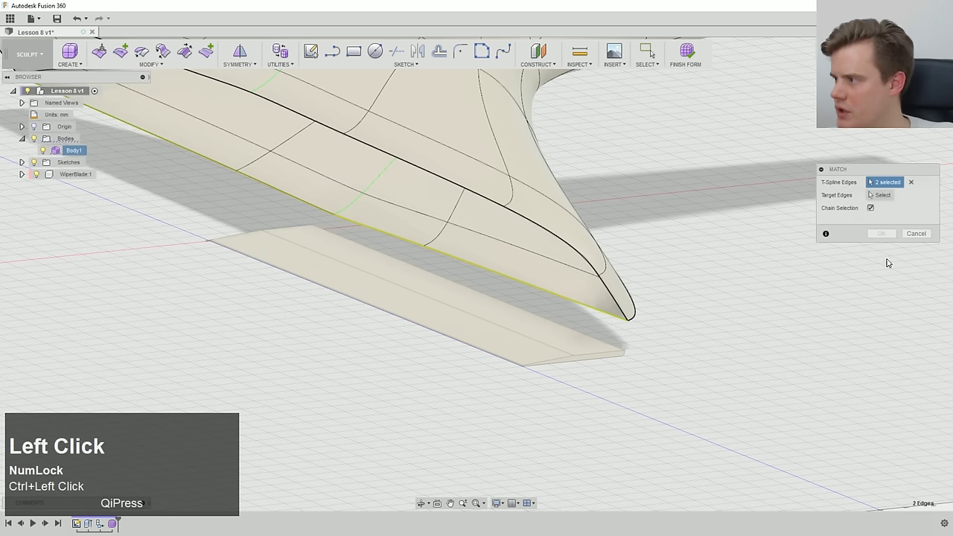
pyautogui.click(889, 196)
pyautogui.click(508, 310)
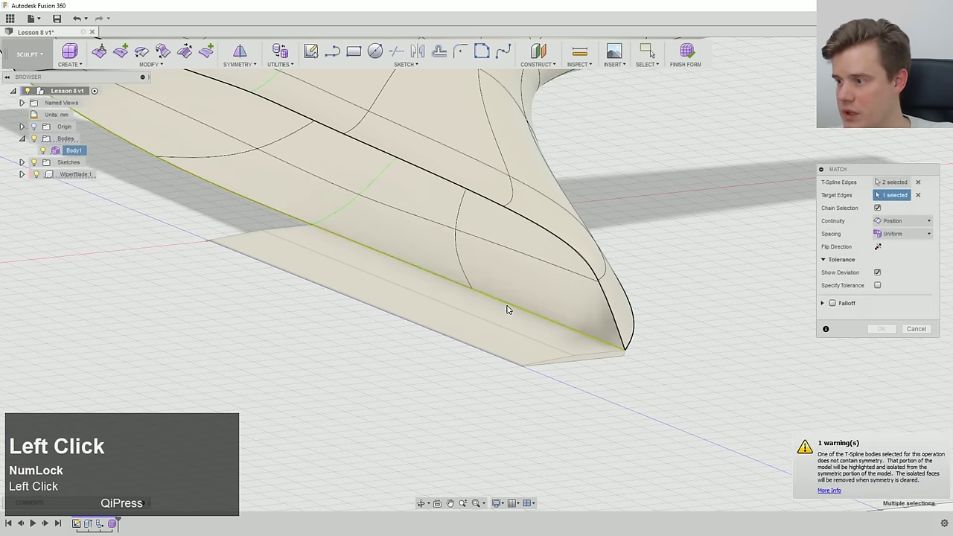
pyautogui.moveTo(533, 313); pyautogui.dragTo(855, 473, button='middle')
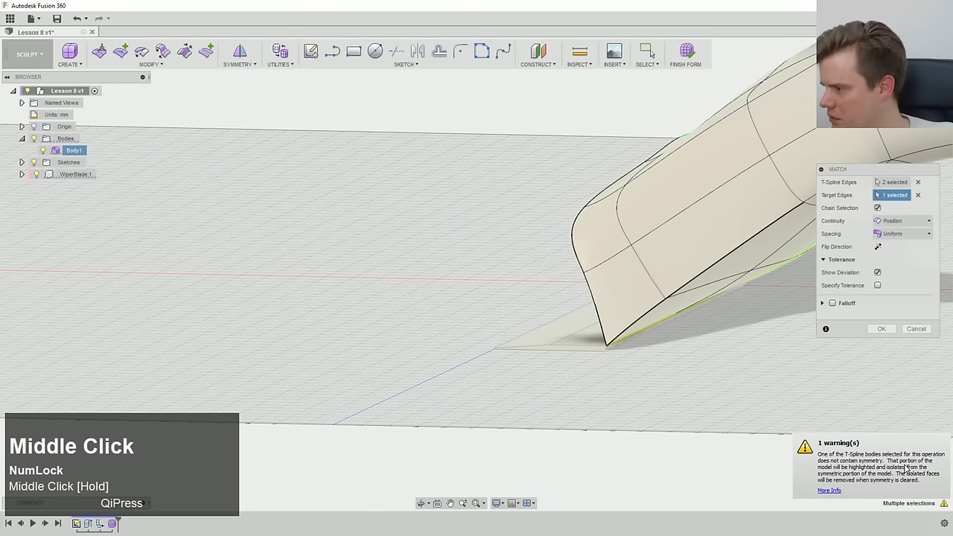
pyautogui.moveTo(630, 334); pyautogui.dragTo(566, 350, button='middle')
pyautogui.keyDown('ctrl'); pyautogui.moveTo(566, 351); pyautogui.dragTo(381, 329, button='middle'); pyautogui.keyUp('ctrl')
pyautogui.moveTo(380, 328); pyautogui.dragTo(473, 326, button='middle')
pyautogui.moveTo(525, 353)
pyautogui.mouseDown(button='middle')
pyautogui.moveTo(498, 373)
pyautogui.moveTo(559, 338)
pyautogui.moveTo(541, 347)
pyautogui.mouseUp(button='middle')
pyautogui.scroll(2, 498, 372)
pyautogui.scroll(-4, 541, 347)
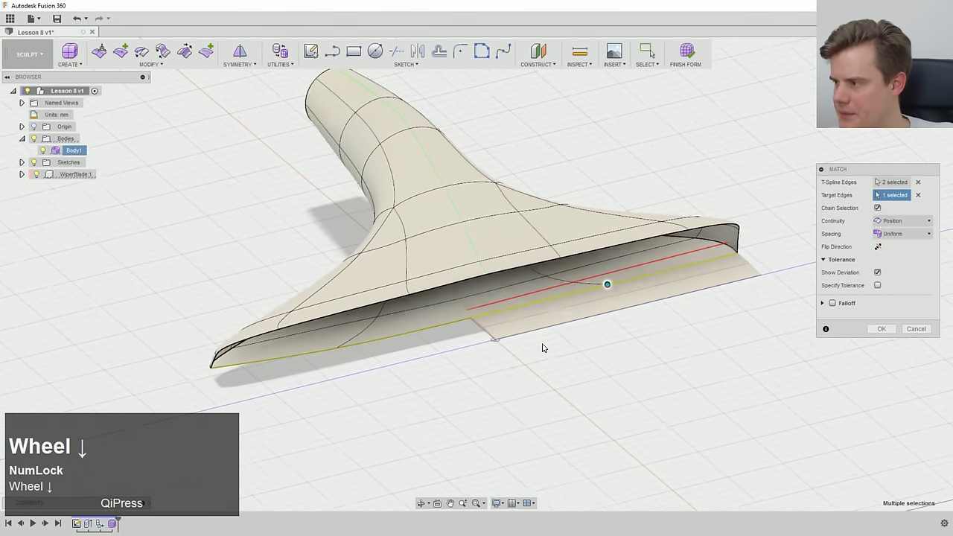
pyautogui.click(916, 329)
# - Finish the T-spline form and return to solid modelling
pyautogui.keyDown('ctrl'); pyautogui.moveTo(637, 356); pyautogui.dragTo(513, 365, button='middle'); pyautogui.keyUp('ctrl')
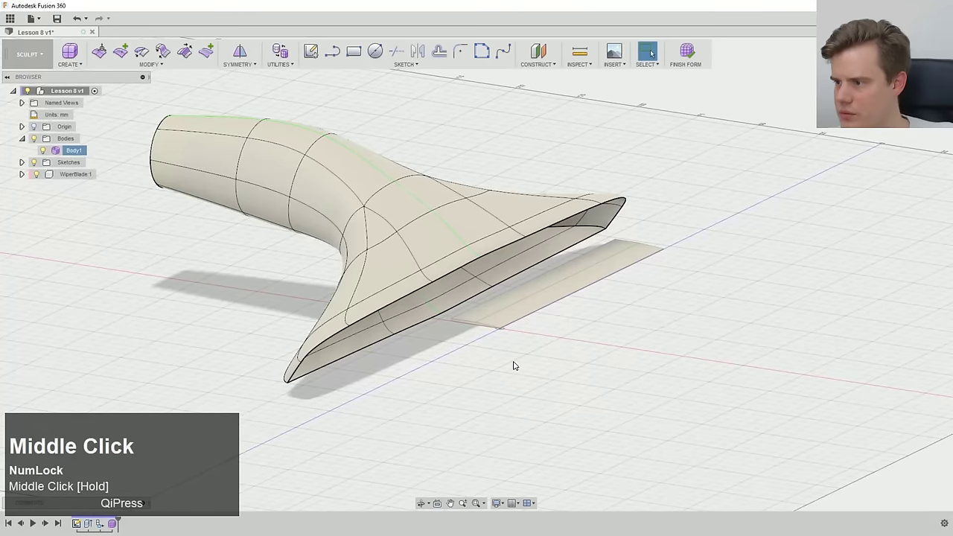
pyautogui.scroll(2, 505, 364)
pyautogui.scroll(-2, 495, 363)
pyautogui.rightClick(87, 525)
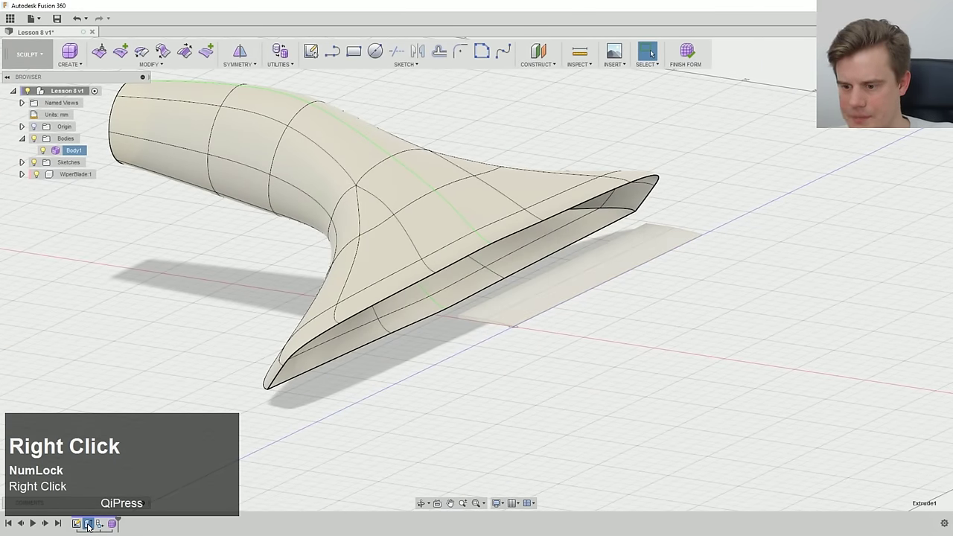
pyautogui.click(685, 52)
# - Change the wiper blade's extrusion to Two Sides with a distance of 120 mm on side 2
pyautogui.rightClick(88, 525)
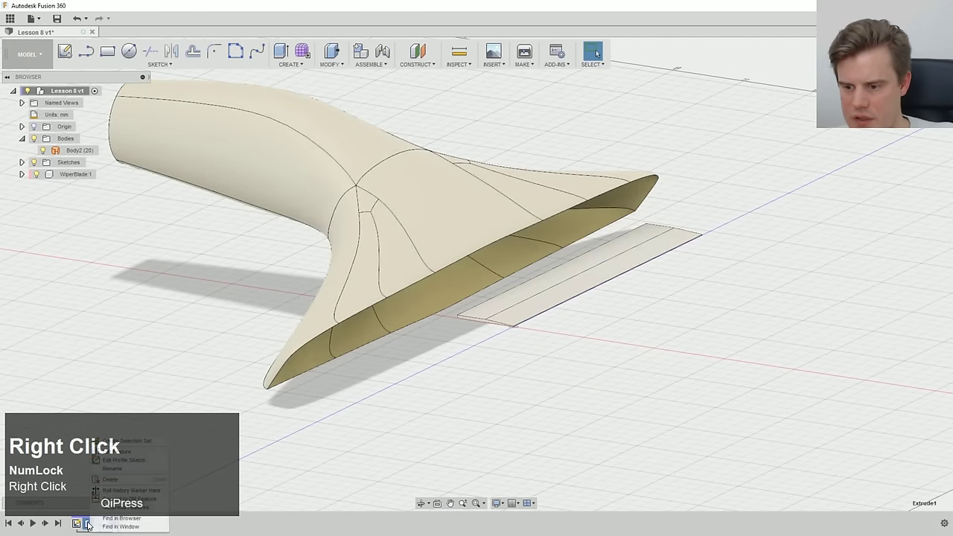
pyautogui.click(126, 451)
pyautogui.click(902, 208)
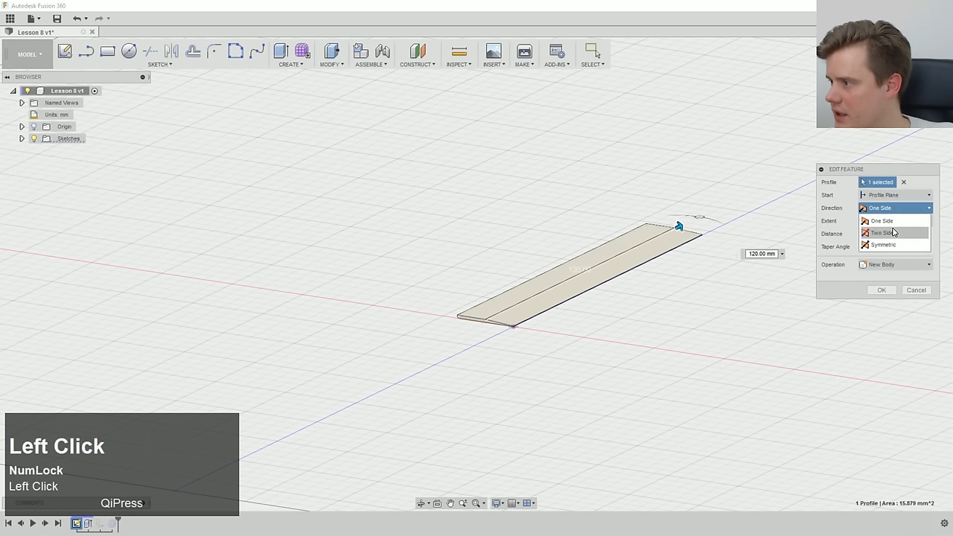
pyautogui.click(894, 233)
pyautogui.moveTo(481, 326); pyautogui.dragTo(292, 421)
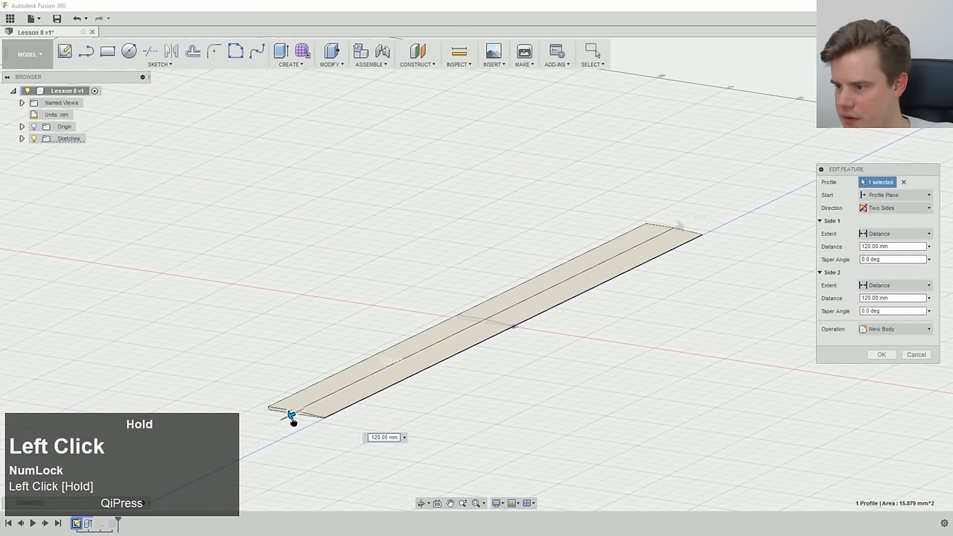
pyautogui.click(891, 358)
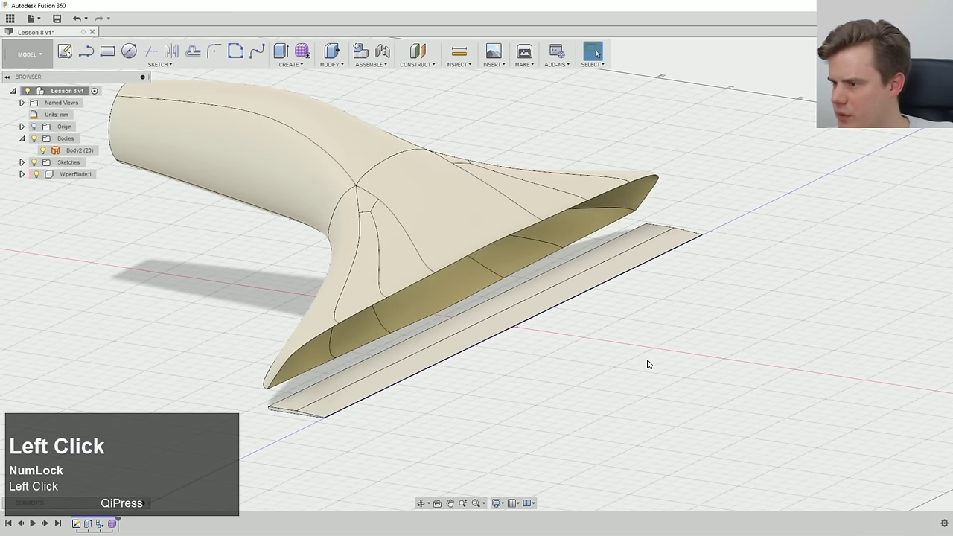
# - Reopen the handle's T-spline form for editing
pyautogui.rightClick(112, 526)
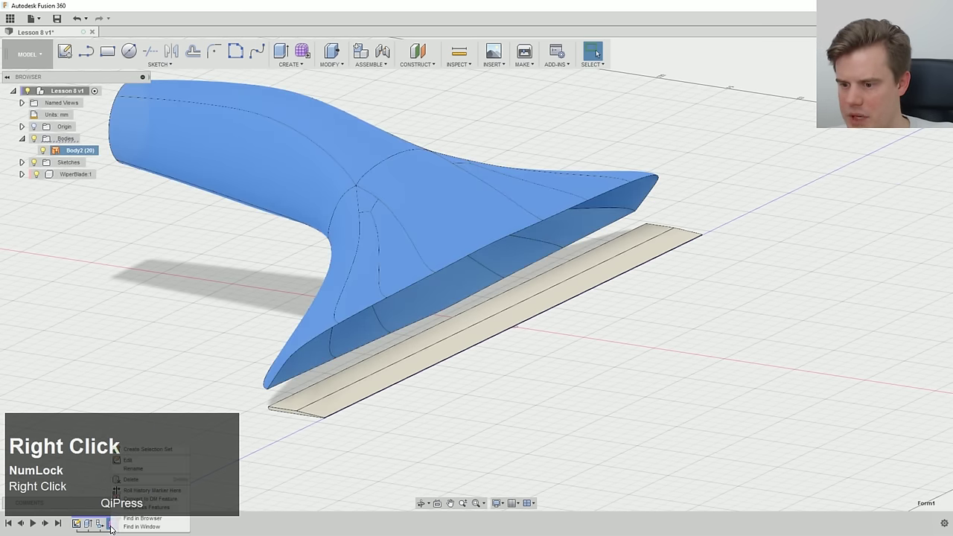
pyautogui.click(141, 462)
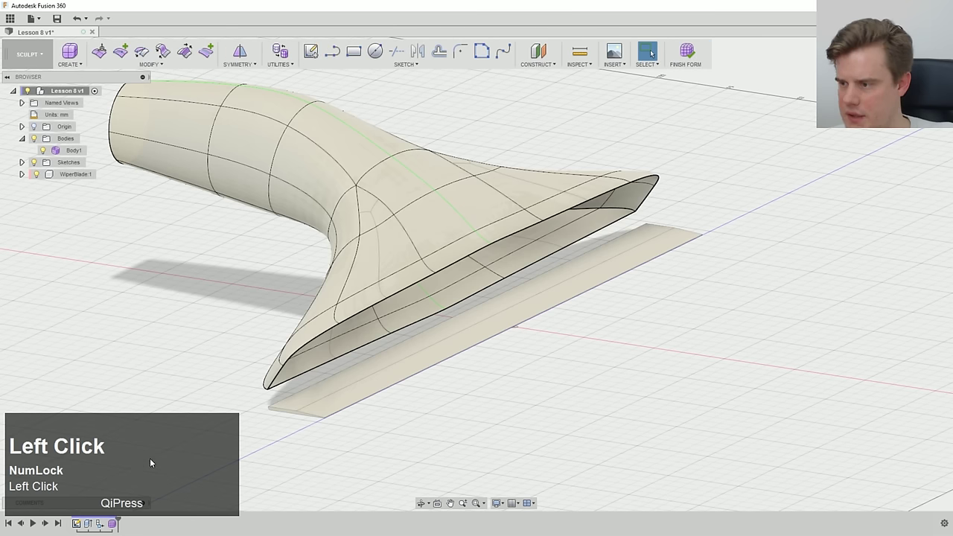
pyautogui.click(299, 438)
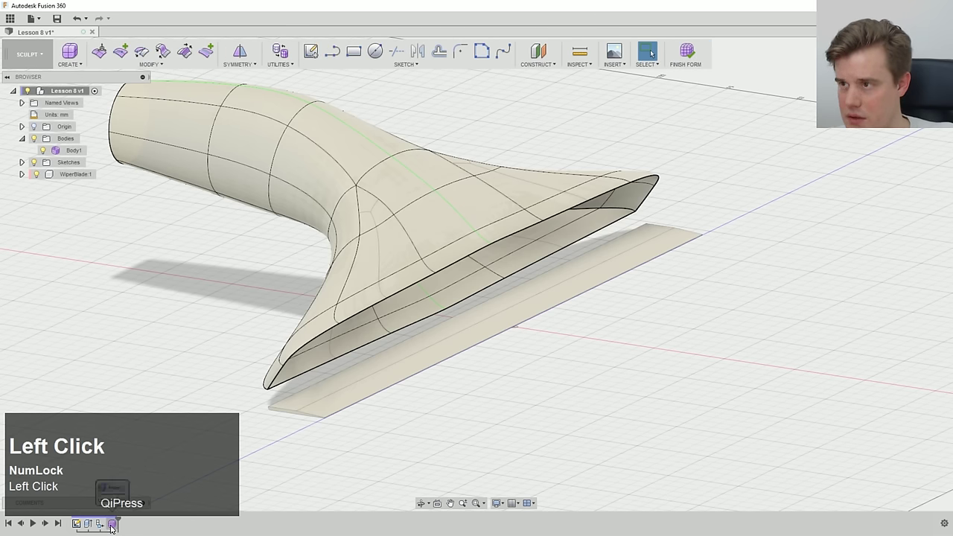
# - Match all lower front rim edges of the handle to the blade's full rear edge with Position continuity and Uniform spacing
pyautogui.click(460, 304)
pyautogui.moveTo(514, 266); pyautogui.dragTo(473, 306, button='middle')
pyautogui.click(473, 306)
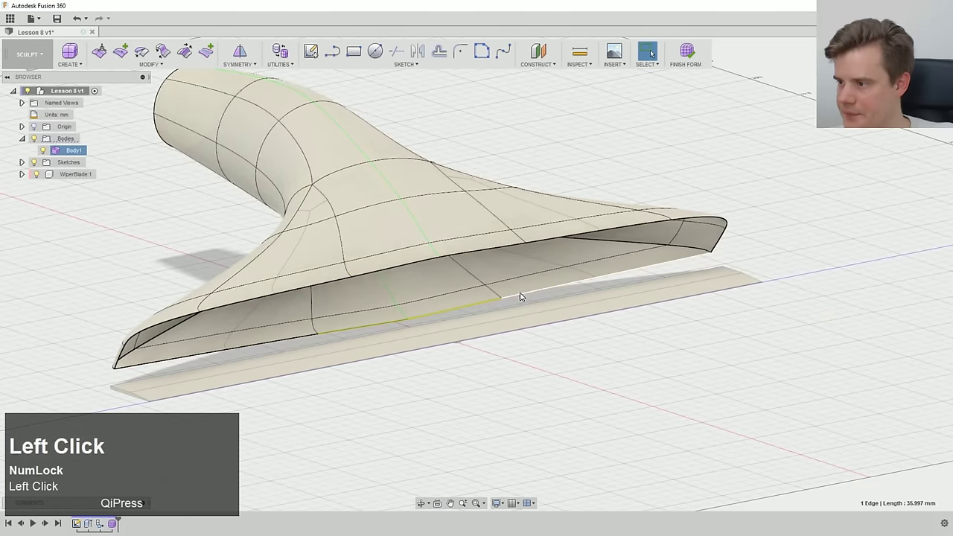
pyautogui.keyDown('ctrl'); pyautogui.click(520, 297); pyautogui.keyUp('ctrl')
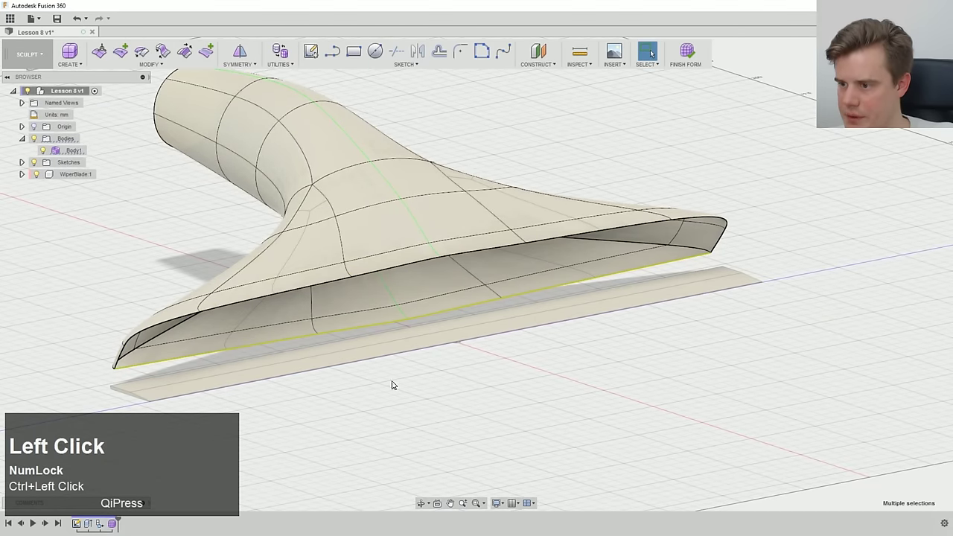
pyautogui.click(134, 64)
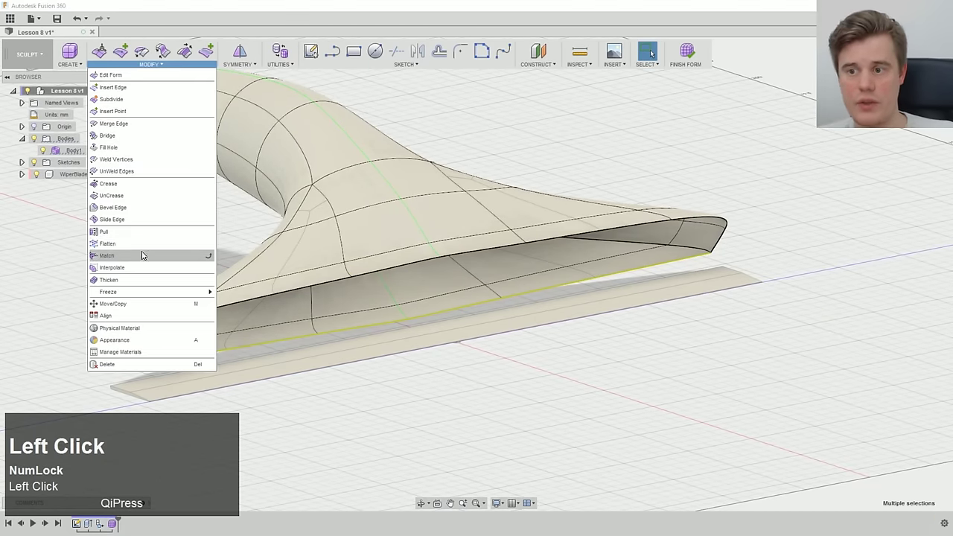
pyautogui.click(143, 256)
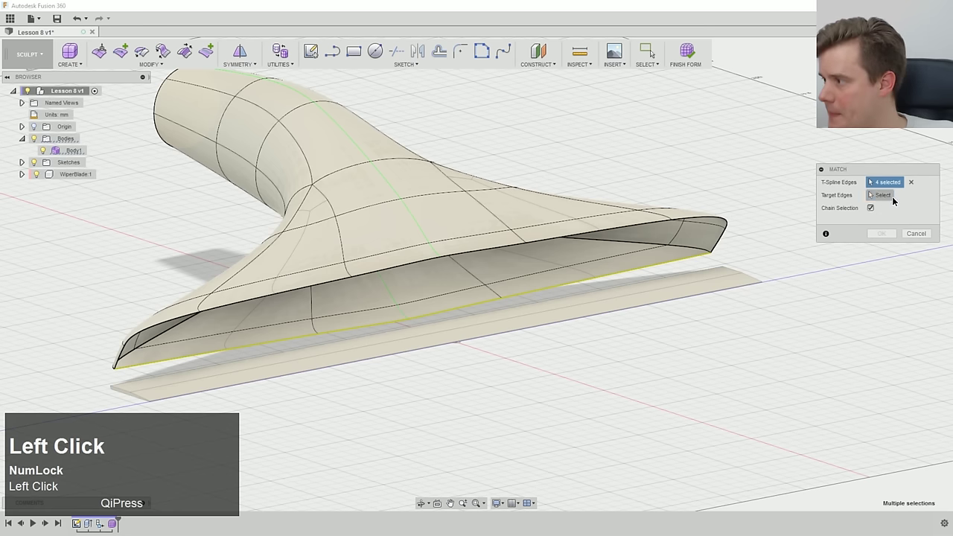
pyautogui.click(891, 197)
pyautogui.click(503, 313)
pyautogui.moveTo(504, 314); pyautogui.dragTo(786, 342, button='middle')
pyautogui.click(881, 329)
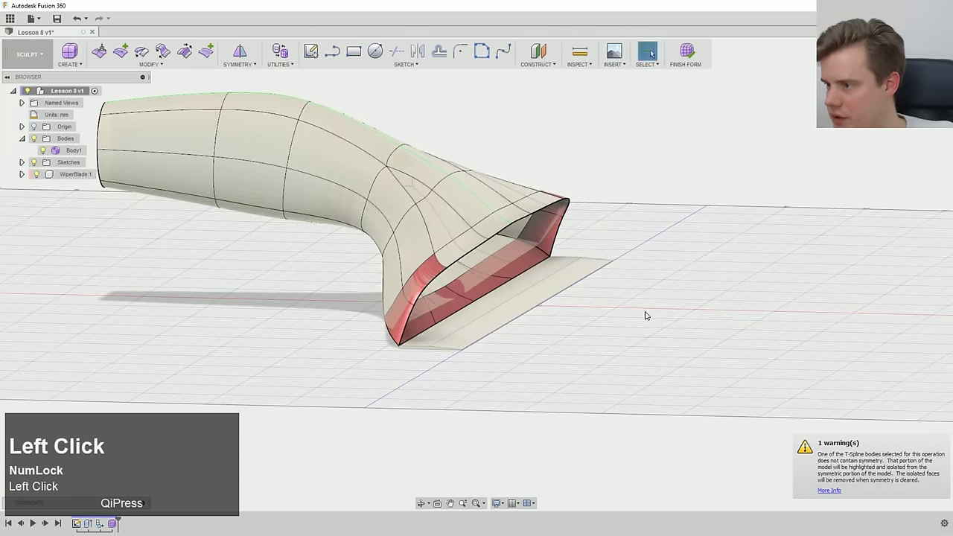
# - Try to match both side edges of the handle's front rim to the blade's two short end edges in one operation
pyautogui.moveTo(645, 315); pyautogui.dragTo(607, 331, button='middle')
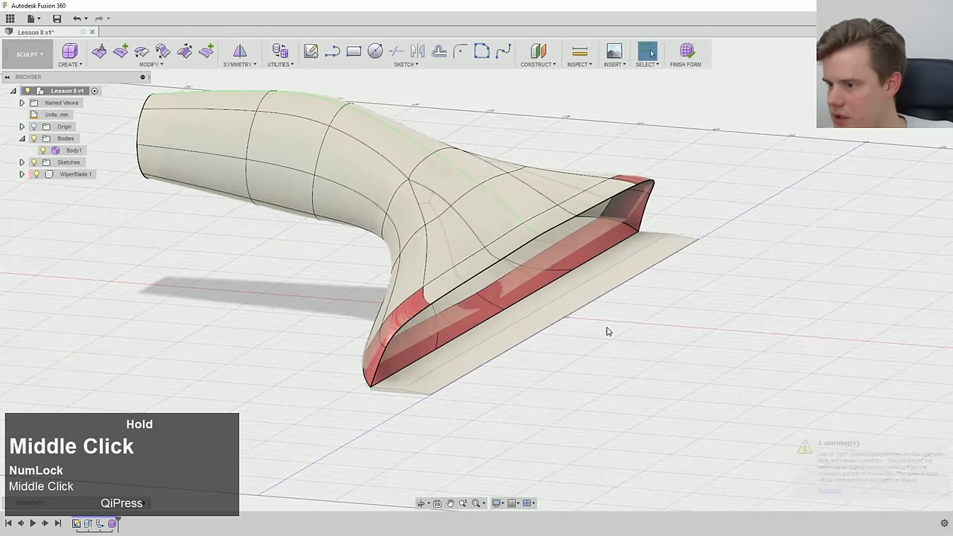
pyautogui.click(385, 364)
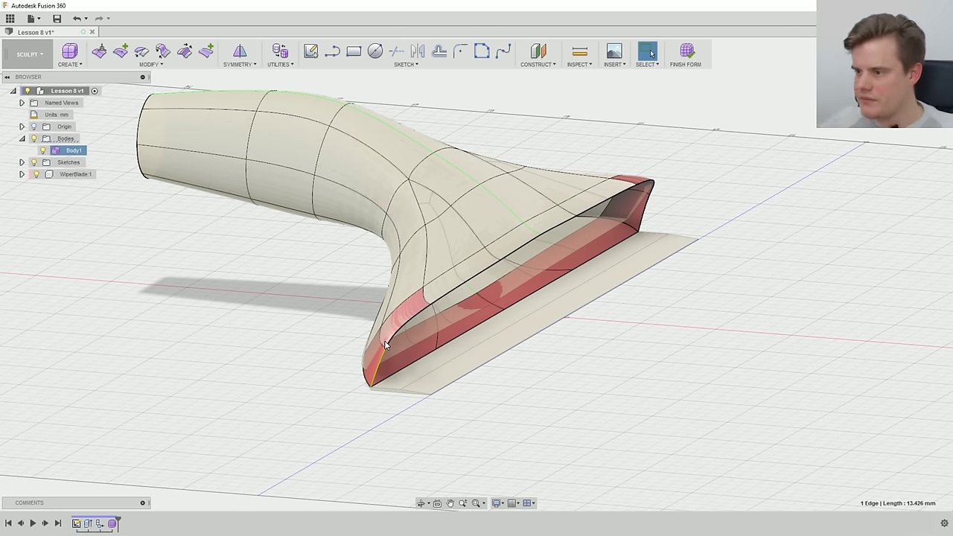
pyautogui.scroll(1, 409, 339)
pyautogui.scroll(-3, 360, 353)
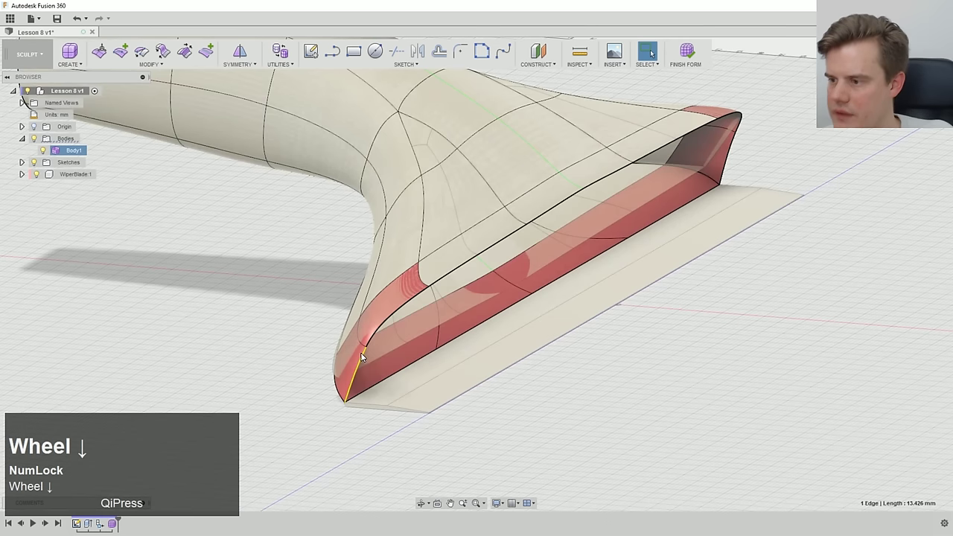
pyautogui.click(151, 66)
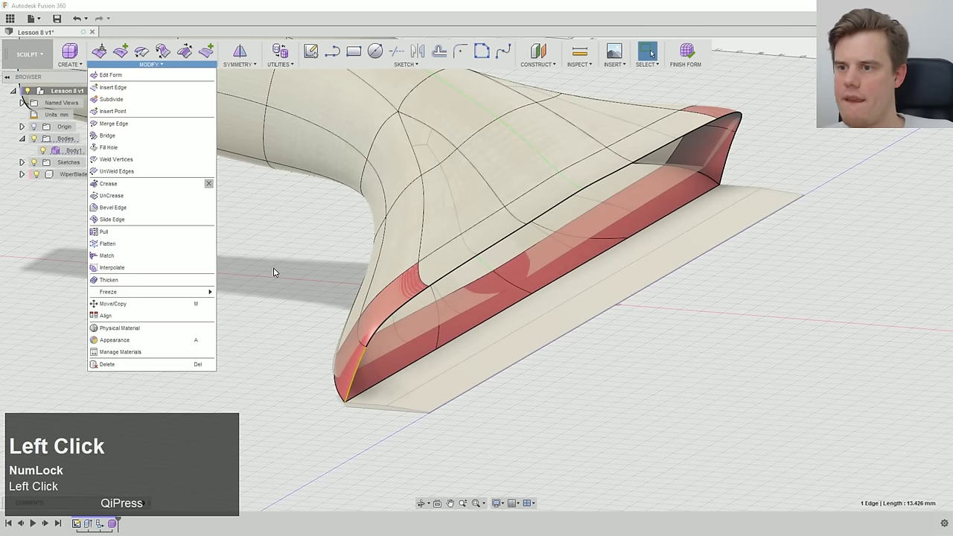
pyautogui.moveTo(711, 255); pyautogui.dragTo(544, 264, button='middle')
pyautogui.scroll(2, 545, 264)
pyautogui.keyDown('ctrl'); pyautogui.moveTo(652, 240); pyautogui.dragTo(520, 251, button='middle'); pyautogui.keyUp('ctrl')
pyautogui.scroll(-2, 650, 261)
pyautogui.rightClick(651, 262)
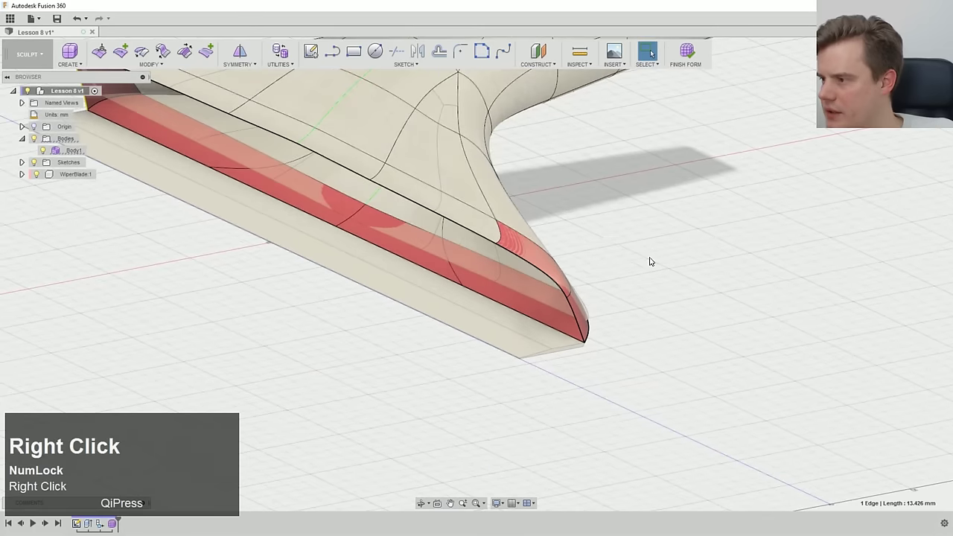
pyautogui.rightClick(650, 261)
pyautogui.click(565, 312)
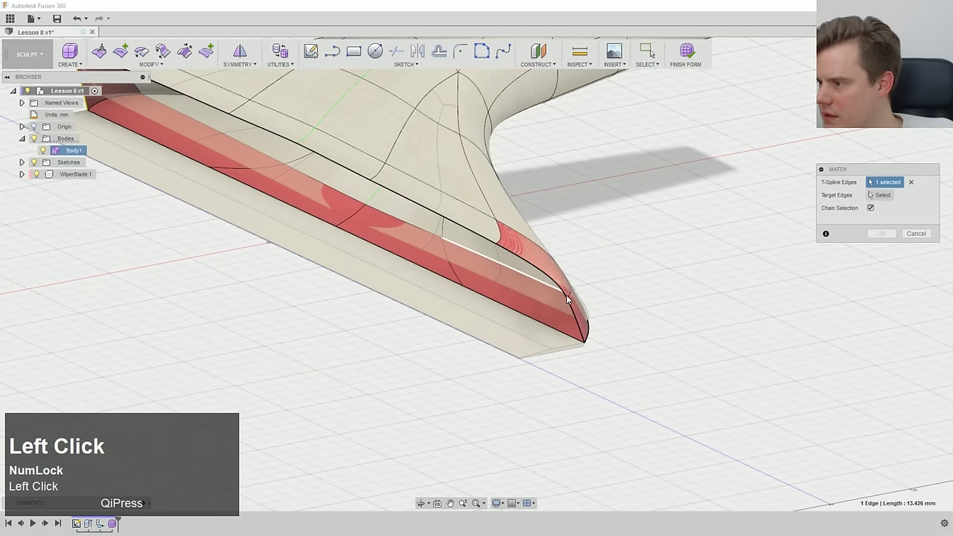
pyautogui.click(572, 312)
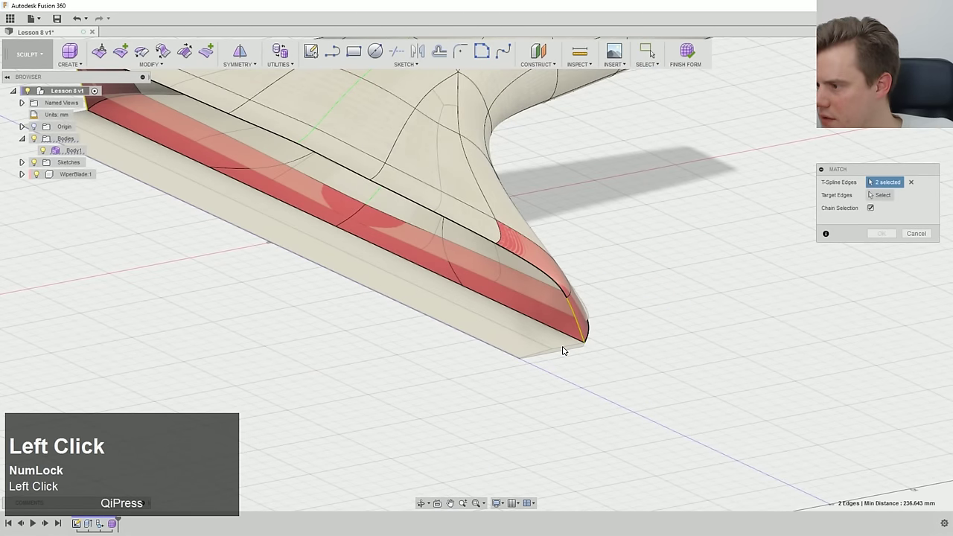
pyautogui.click(560, 352)
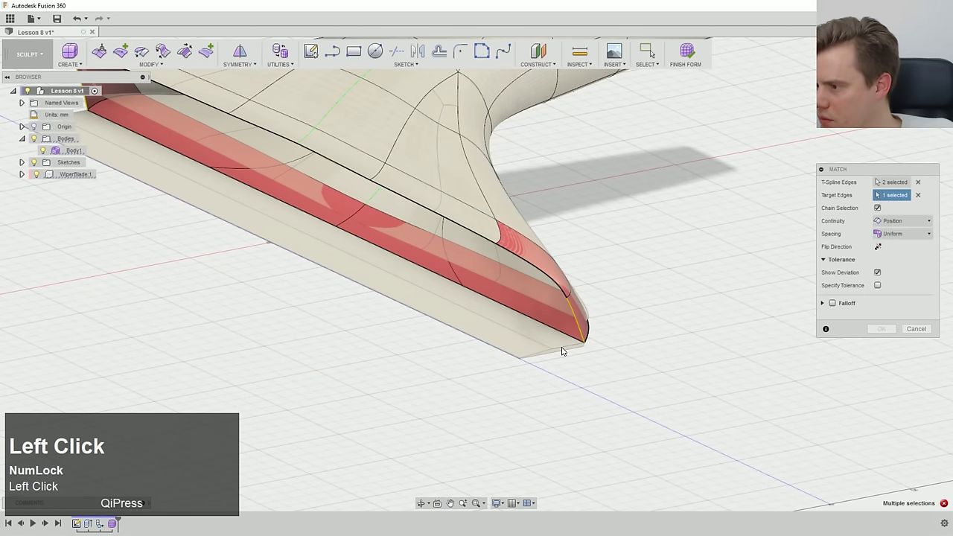
pyautogui.scroll(3, 174, 179)
pyautogui.keyDown('ctrl'); pyautogui.click(170, 173); pyautogui.keyUp('ctrl')
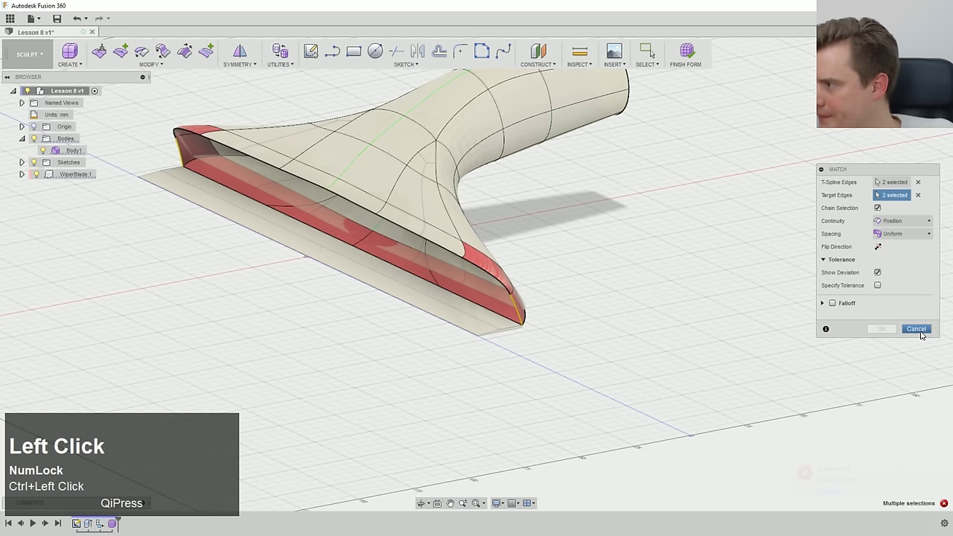
# - With Chain Selection off, match one side edge of the handle's rim to the blade's adjacent short end edge, using Position continuity and Uniform spacing
pyautogui.click(878, 209)
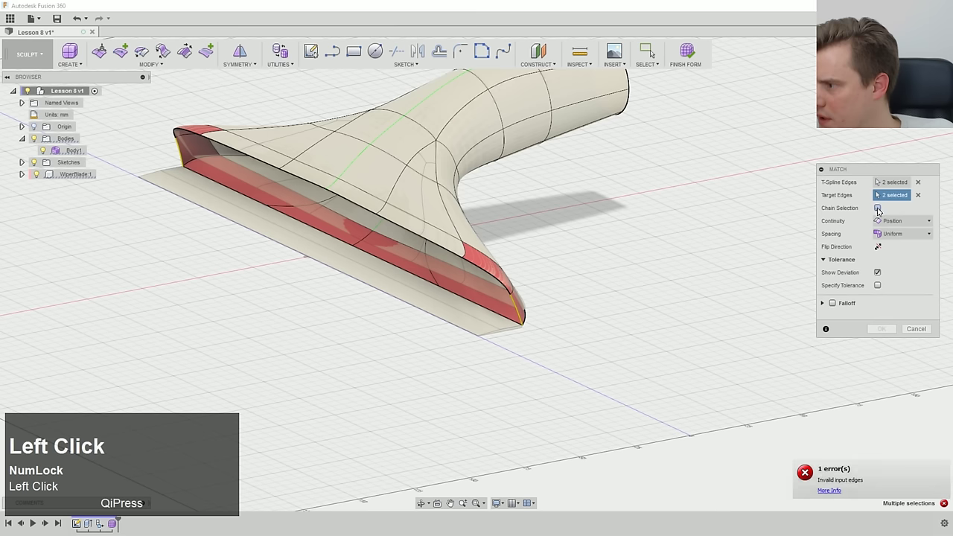
pyautogui.click(918, 195)
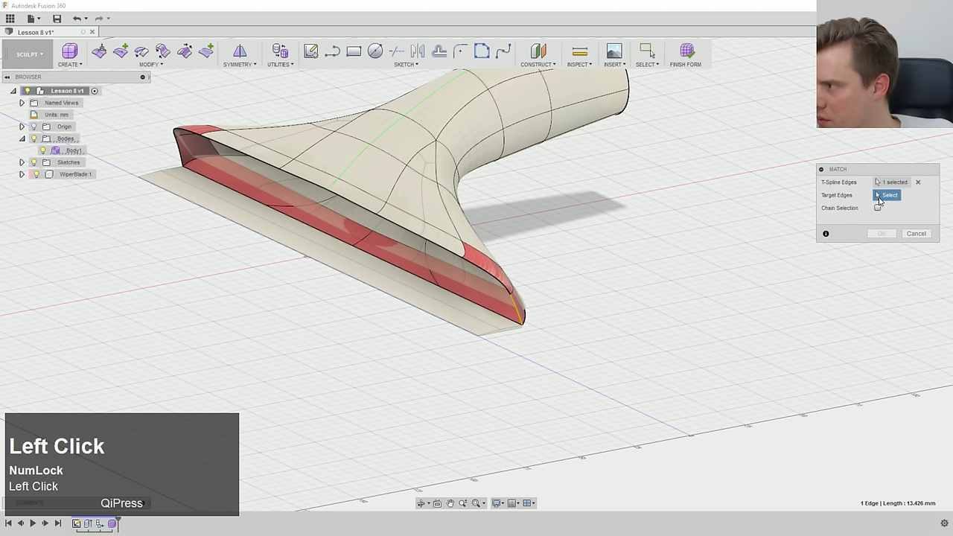
pyautogui.click(508, 331)
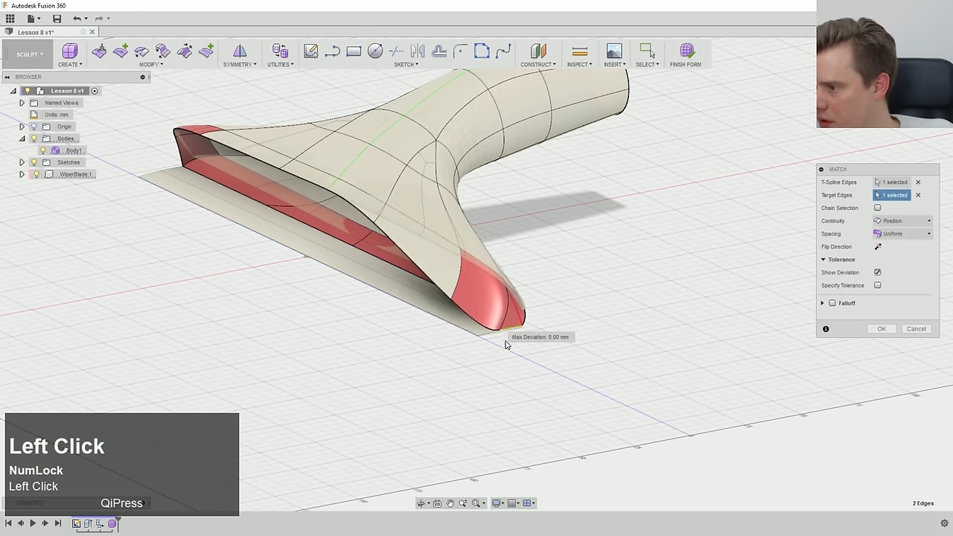
pyautogui.moveTo(506, 345); pyautogui.dragTo(707, 342, button='middle')
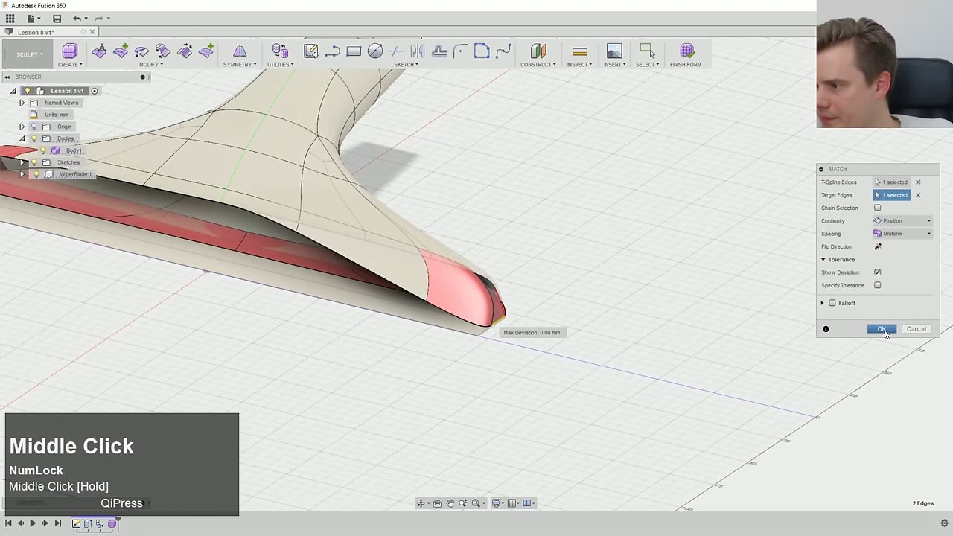
pyautogui.click(882, 329)
# - Match the side edge at the opposite end of the handle's rim to the blade's other short end edge with Position continuity
pyautogui.keyDown('ctrl'); pyautogui.moveTo(607, 330); pyautogui.dragTo(628, 427, button='middle'); pyautogui.keyUp('ctrl')
pyautogui.rightClick(627, 427)
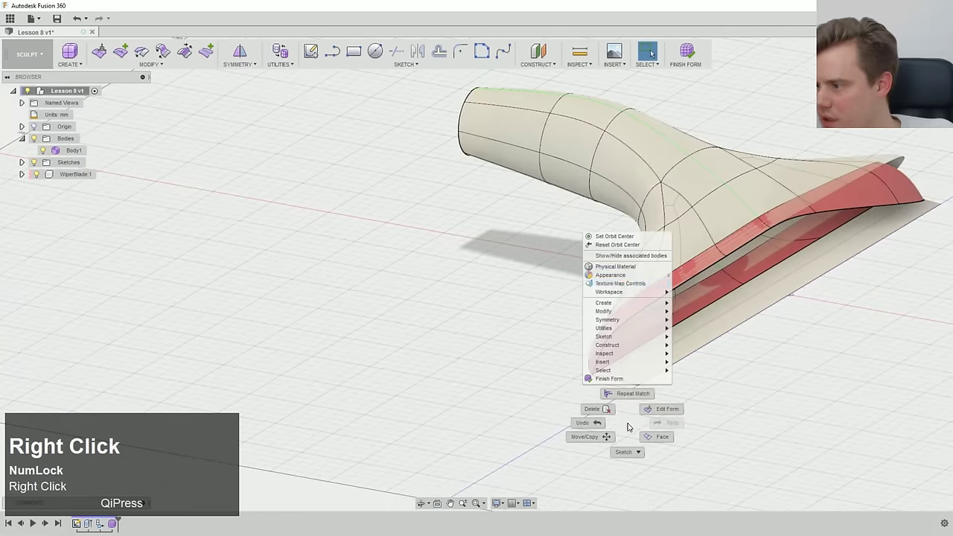
pyautogui.click(631, 395)
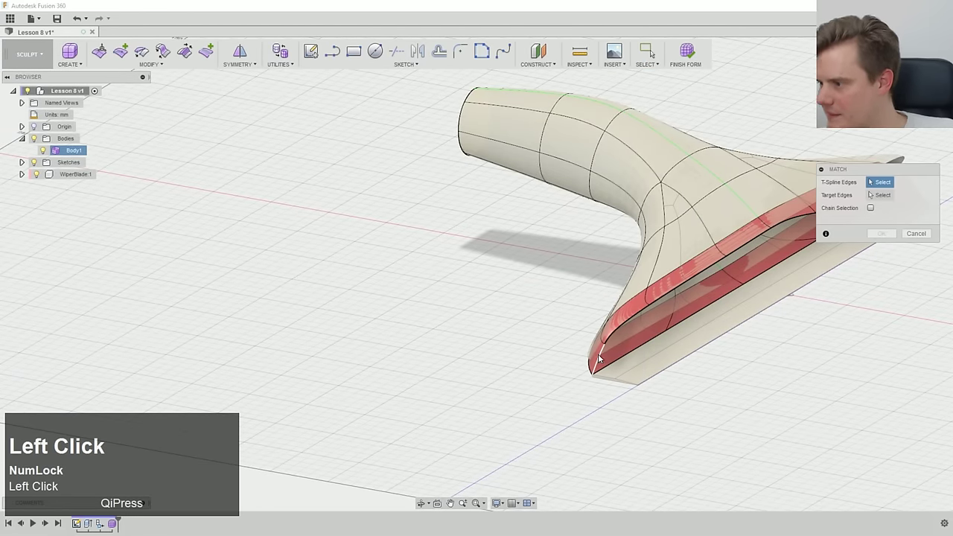
pyautogui.click(607, 381)
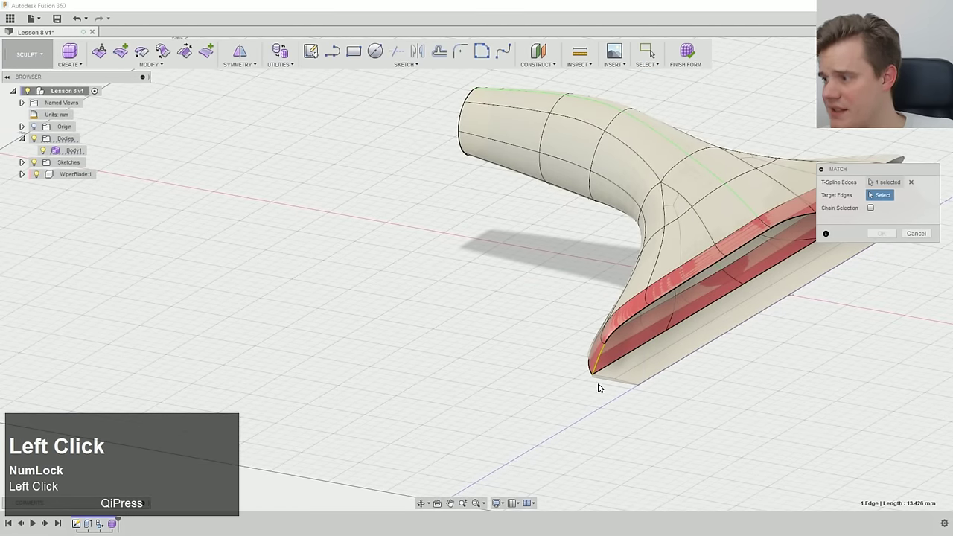
pyautogui.click(608, 380)
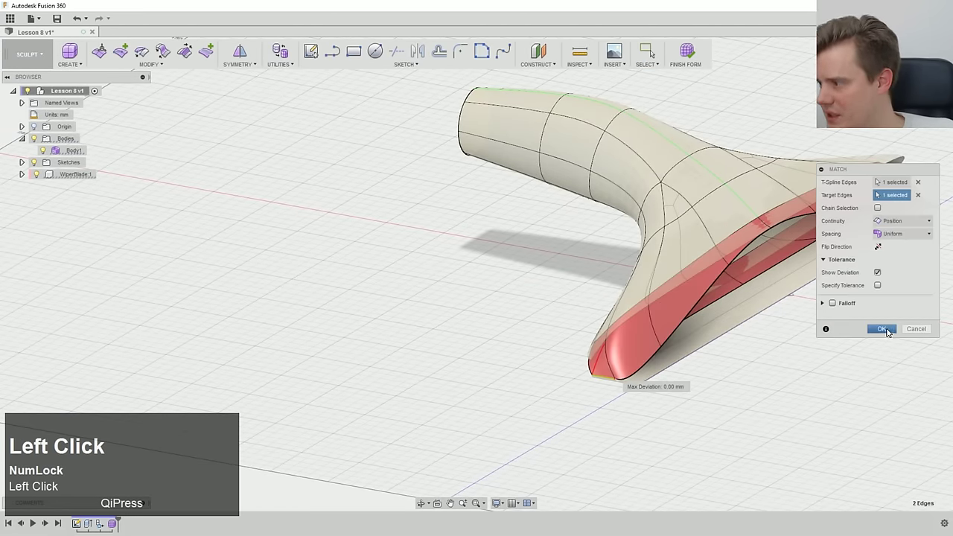
pyautogui.click(884, 329)
# - Try to match the six upper rim edges of the handle to the blade's long forward edge with Position continuity and Uniform spacing
pyautogui.keyDown('ctrl'); pyautogui.moveTo(886, 330); pyautogui.dragTo(733, 383, button='middle'); pyautogui.keyUp('ctrl')
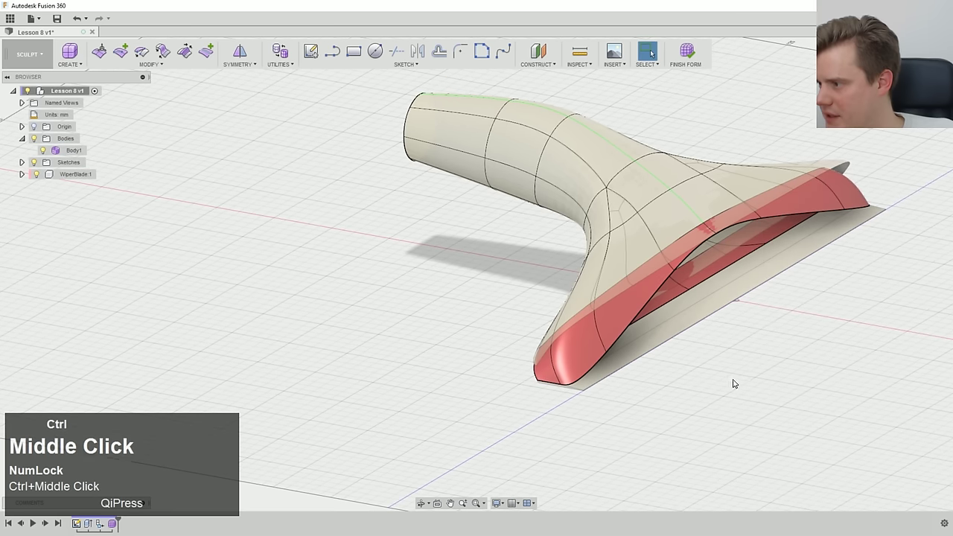
pyautogui.rightClick(728, 360)
pyautogui.click(734, 350)
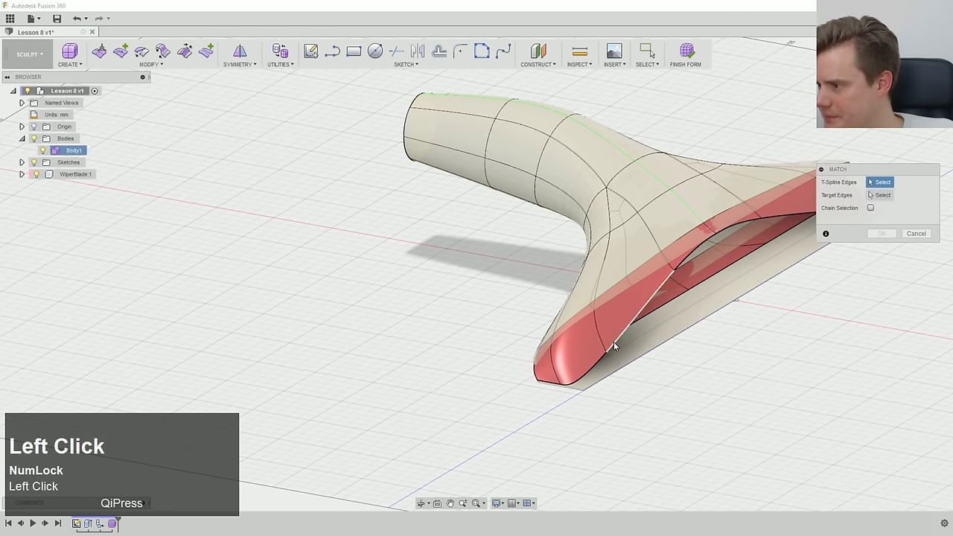
pyautogui.keyDown('ctrl'); pyautogui.click(600, 358); pyautogui.keyUp('ctrl')
pyautogui.keyDown('ctrl'); pyautogui.moveTo(809, 311); pyautogui.dragTo(554, 299, button='middle'); pyautogui.keyUp('ctrl')
pyautogui.keyDown('ctrl'); pyautogui.click(607, 264); pyautogui.keyUp('ctrl')
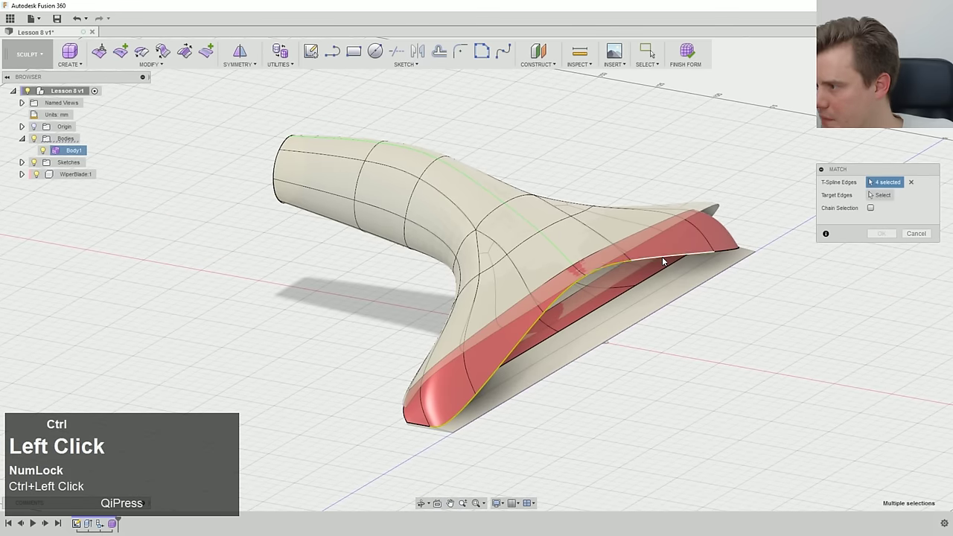
pyautogui.keyDown('ctrl'); pyautogui.click(728, 252); pyautogui.keyUp('ctrl')
pyautogui.click(881, 194)
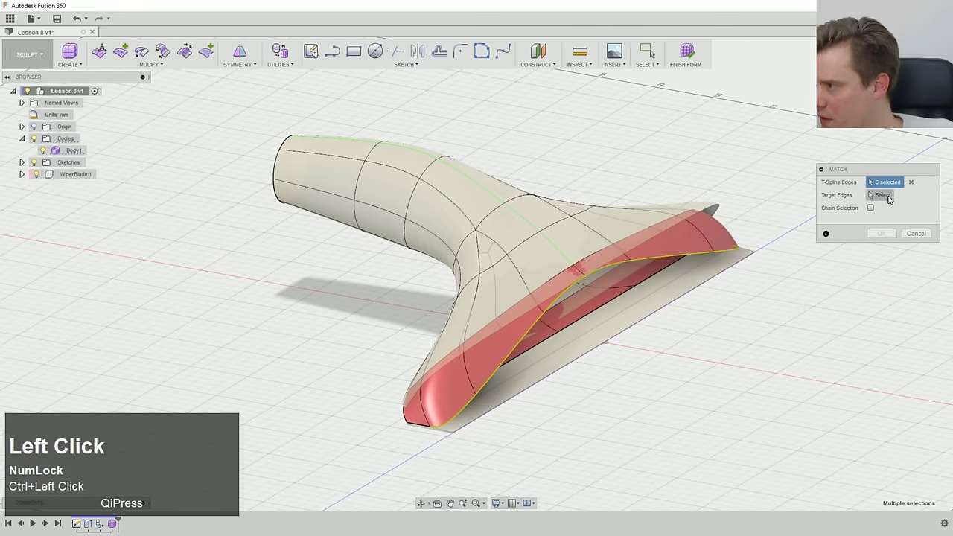
pyautogui.click(595, 327)
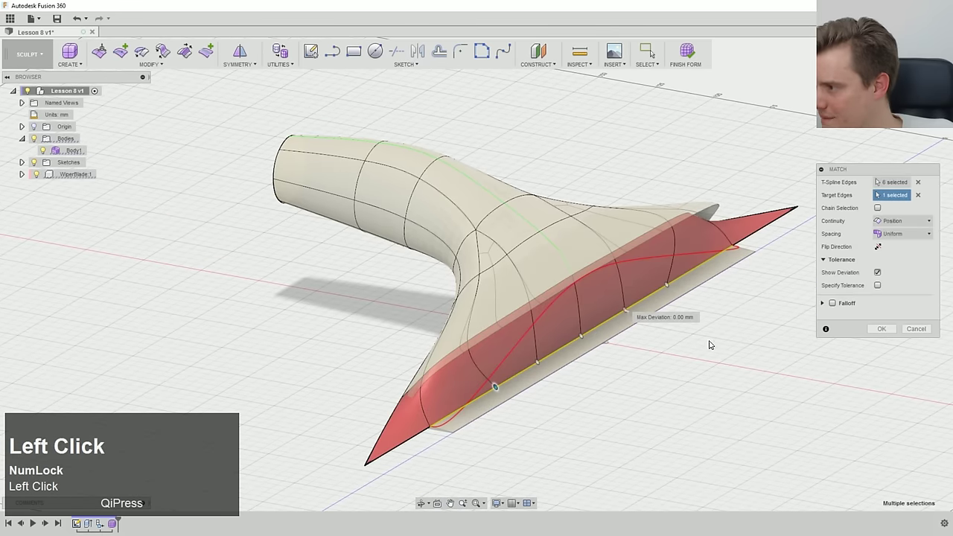
pyautogui.moveTo(709, 344)
pyautogui.mouseDown(button='middle')
pyautogui.moveTo(732, 324)
pyautogui.moveTo(723, 338)
pyautogui.mouseUp(button='middle')
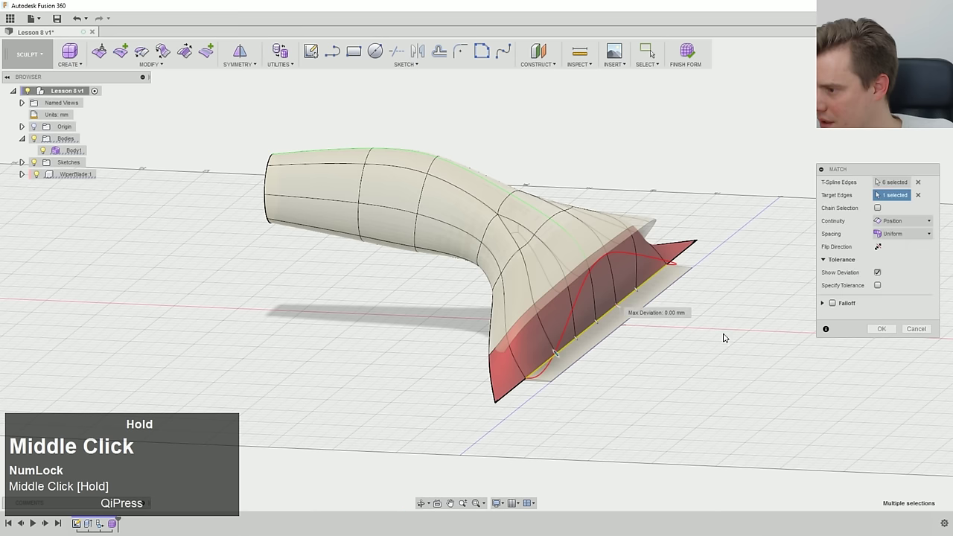
pyautogui.click(882, 329)
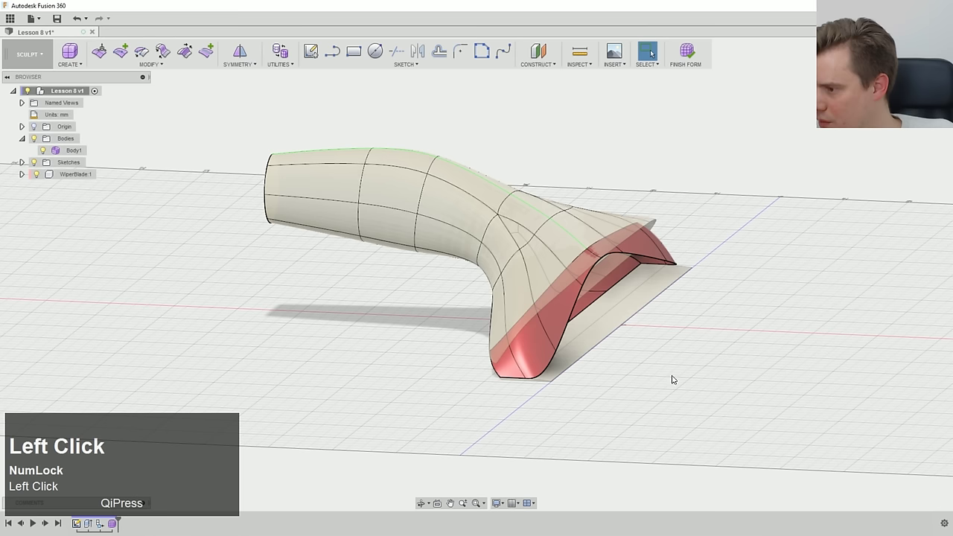
# - Crease the two short face edges that run into the rim corners at both ends of the handle's mouth
pyautogui.click(522, 361)
pyautogui.moveTo(520, 371); pyautogui.dragTo(745, 283, button='middle')
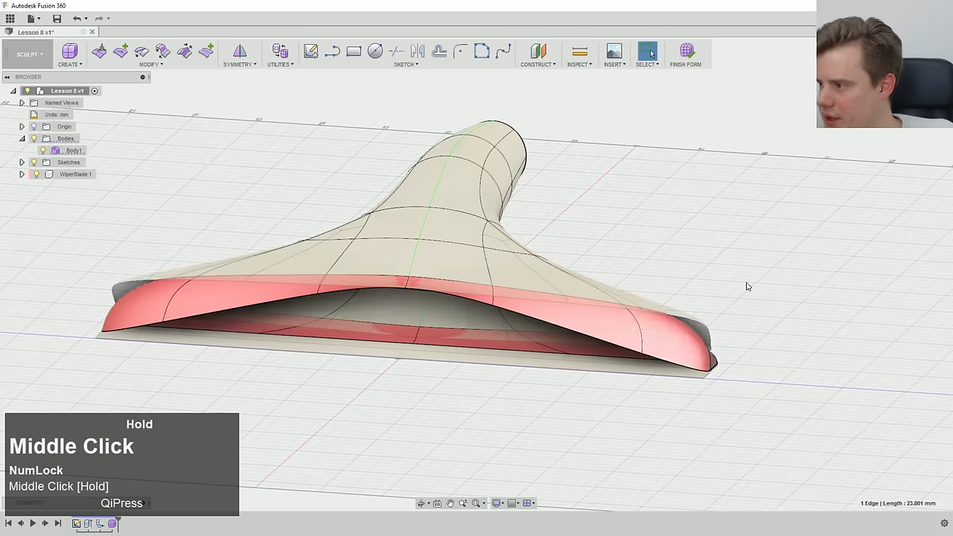
pyautogui.keyDown('ctrl'); pyautogui.click(712, 359); pyautogui.keyUp('ctrl')
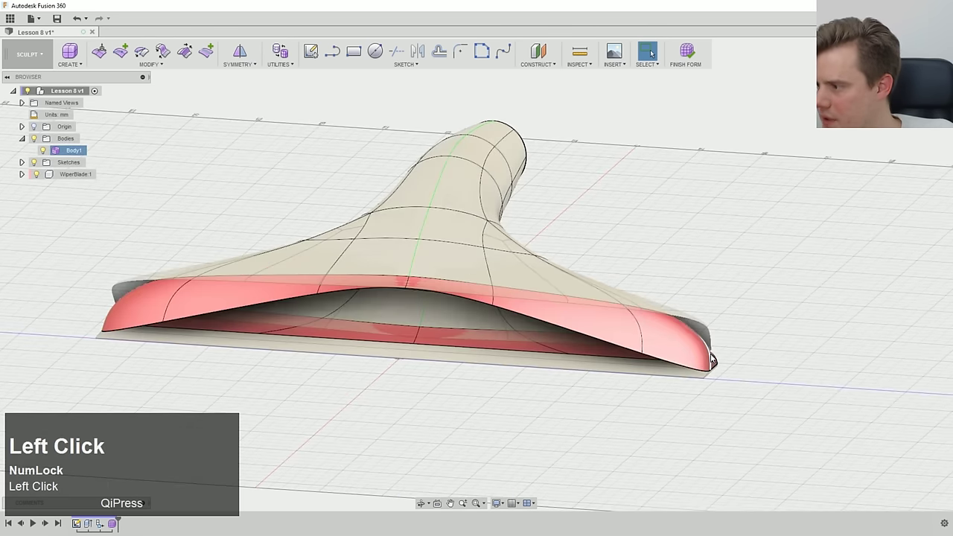
pyautogui.moveTo(711, 360); pyautogui.dragTo(261, 356, button='middle')
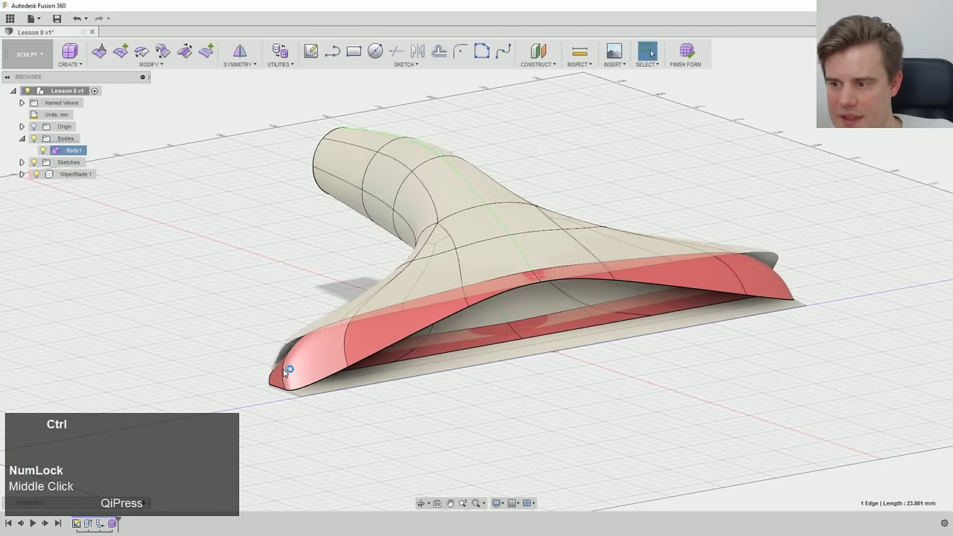
pyautogui.rightClick(282, 368)
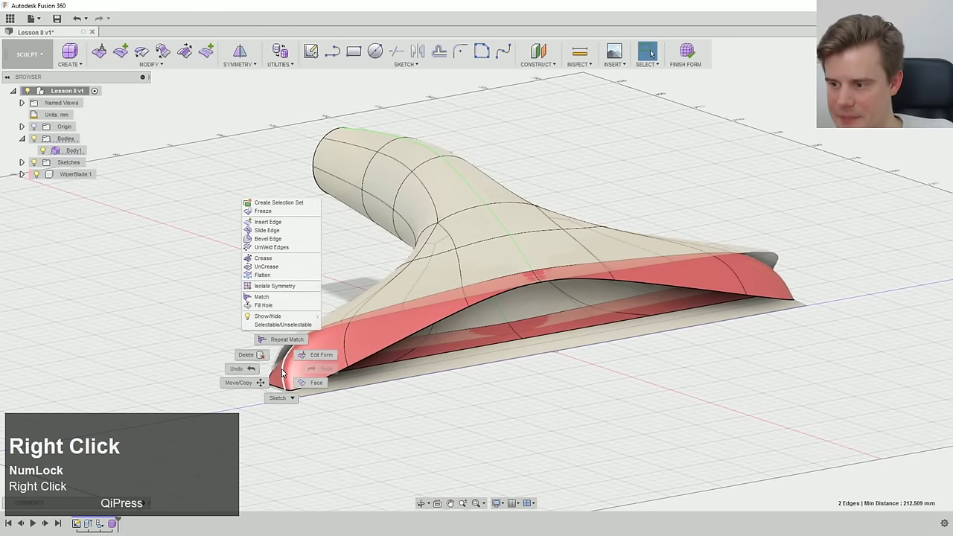
pyautogui.click(271, 258)
pyautogui.moveTo(271, 261); pyautogui.dragTo(628, 234, button='middle')
pyautogui.rightClick(676, 201)
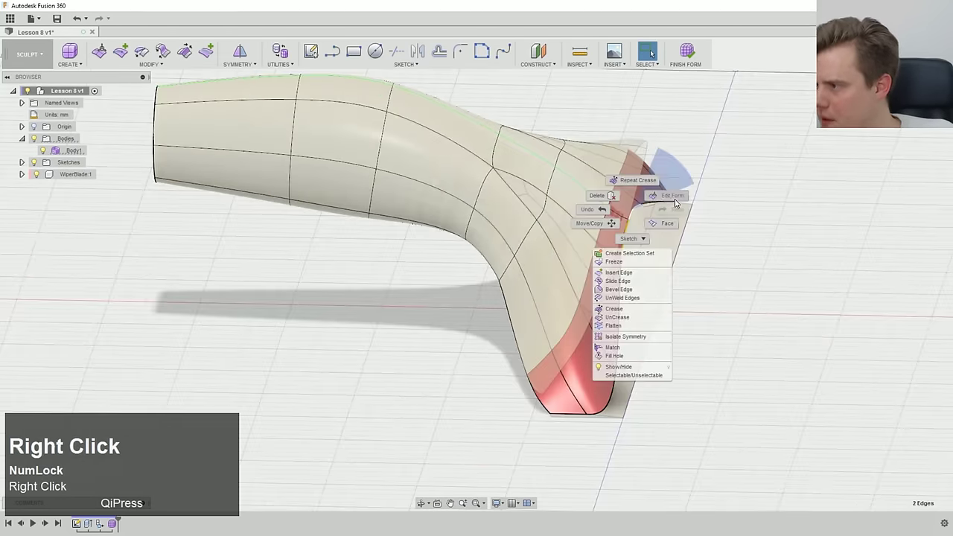
pyautogui.moveTo(676, 201); pyautogui.dragTo(617, 301, button='middle')
pyautogui.scroll(3, 630, 319)
pyautogui.scroll(-3, 617, 300)
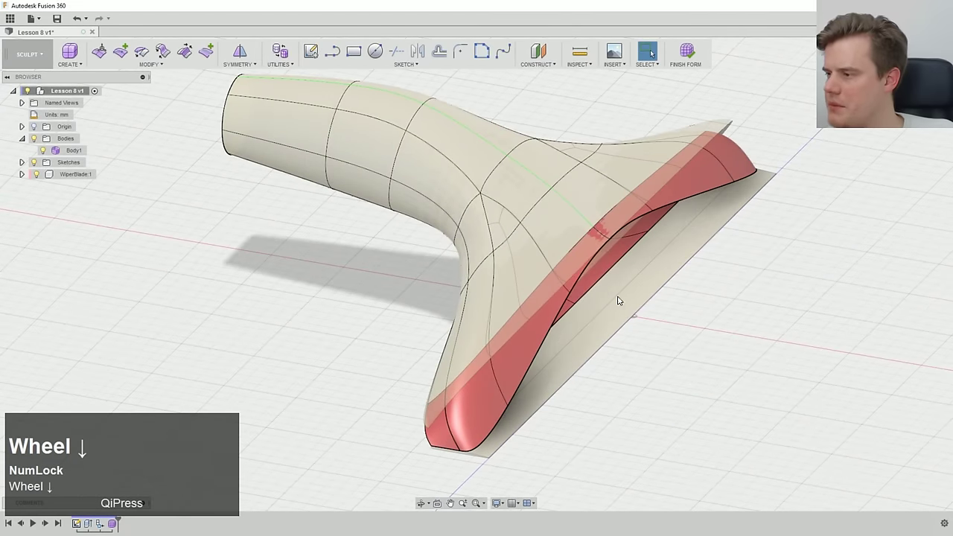
# - Match the six upper rim edges between the creased corners to the blade's long forward edge with Position continuity and Uniform spacing
pyautogui.click(578, 283)
pyautogui.moveTo(693, 298); pyautogui.dragTo(582, 252, button='middle')
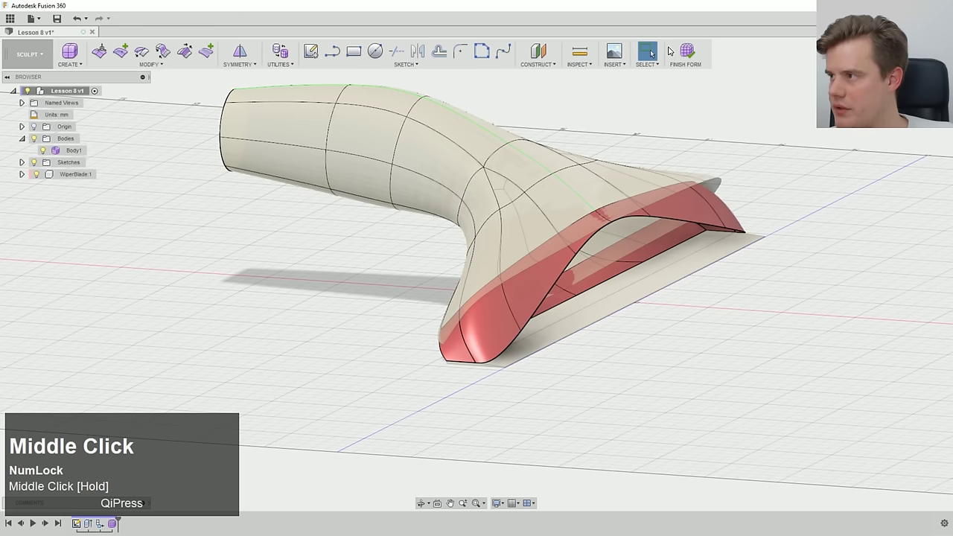
pyautogui.moveTo(669, 51); pyautogui.dragTo(173, 185, button='middle')
pyautogui.rightClick(173, 185)
pyautogui.click(163, 342)
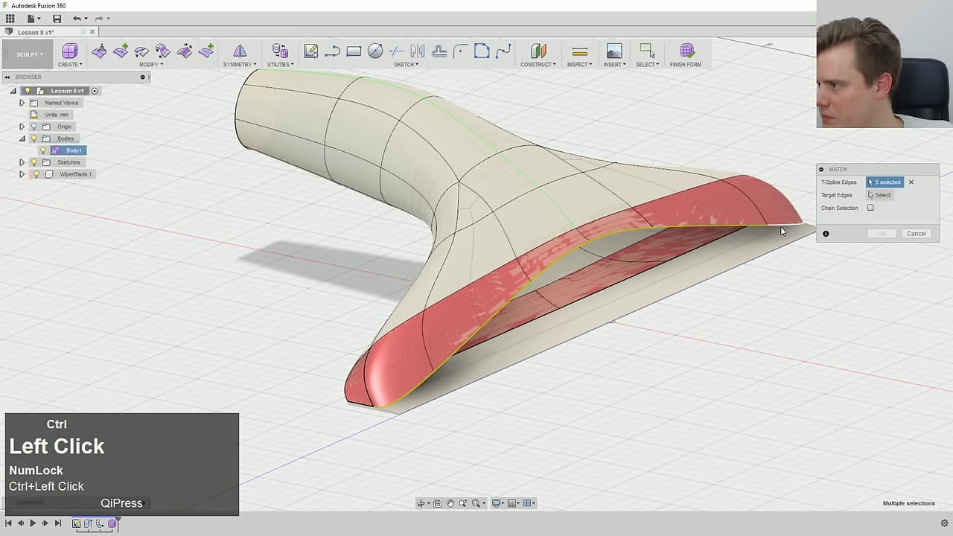
pyautogui.click(714, 261)
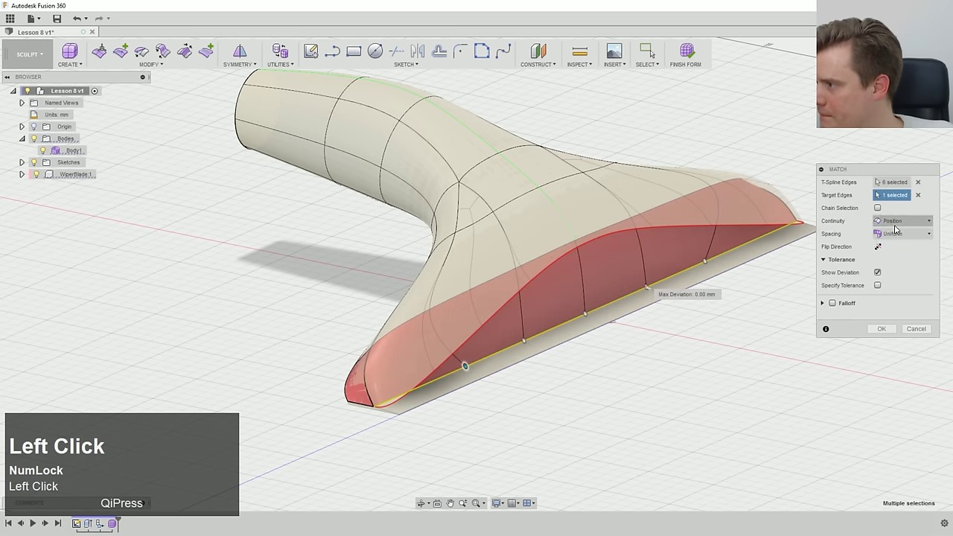
pyautogui.keyDown('shift'); pyautogui.moveTo(583, 390); pyautogui.dragTo(609, 378, button='middle'); pyautogui.keyUp('shift')
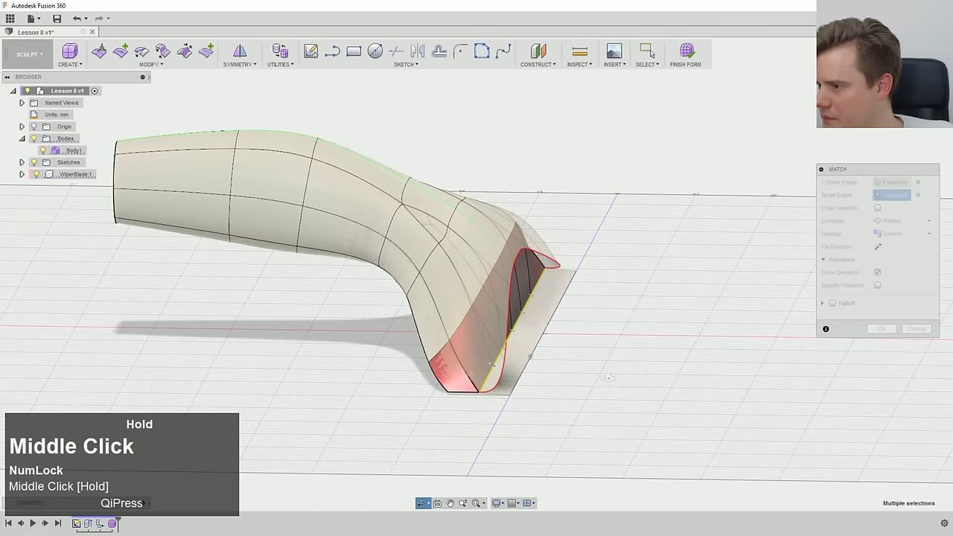
pyautogui.click(882, 330)
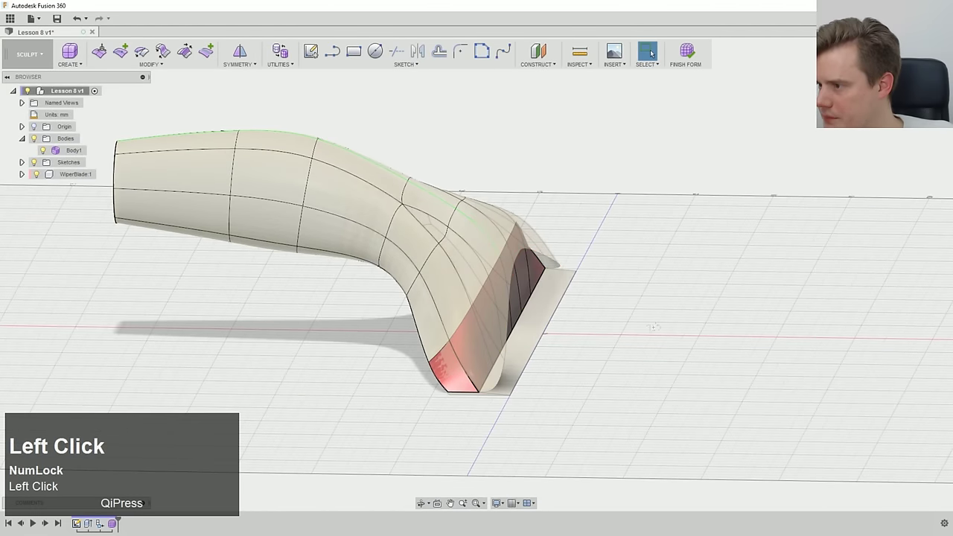
# - Reposition the 12-edge loop above the handle's mouth and the middle vertex on the underside using Edit Form
pyautogui.moveTo(654, 326)
pyautogui.keyDown('shift'); pyautogui.mouseDown(button='middle')
pyautogui.moveTo(487, 328)
pyautogui.moveTo(436, 317)
pyautogui.mouseUp(button='middle'); pyautogui.keyUp('shift')
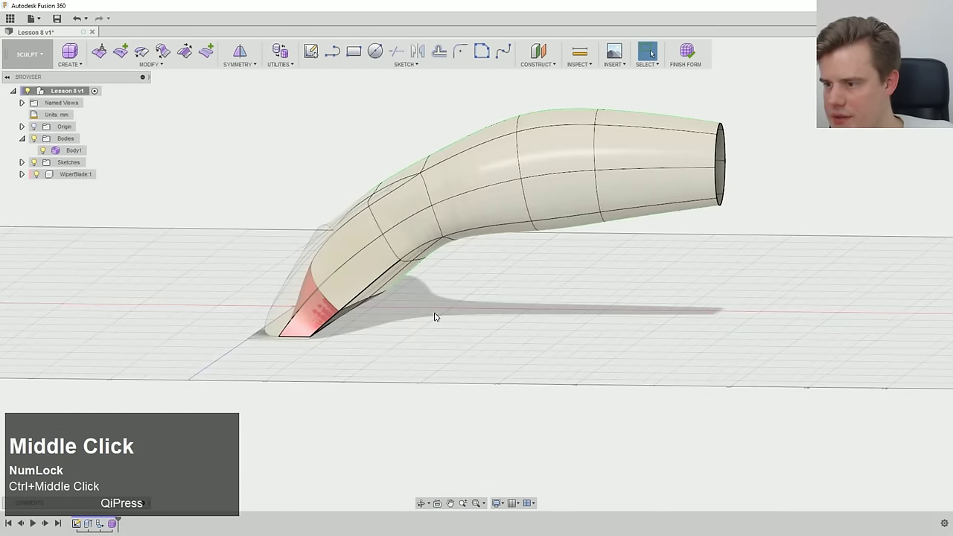
pyautogui.scroll(-2, 373, 310)
pyautogui.moveTo(261, 332); pyautogui.dragTo(484, 417, button='middle')
pyautogui.keyDown('ctrl'); pyautogui.moveTo(545, 289); pyautogui.dragTo(389, 344, button='middle'); pyautogui.keyUp('ctrl')
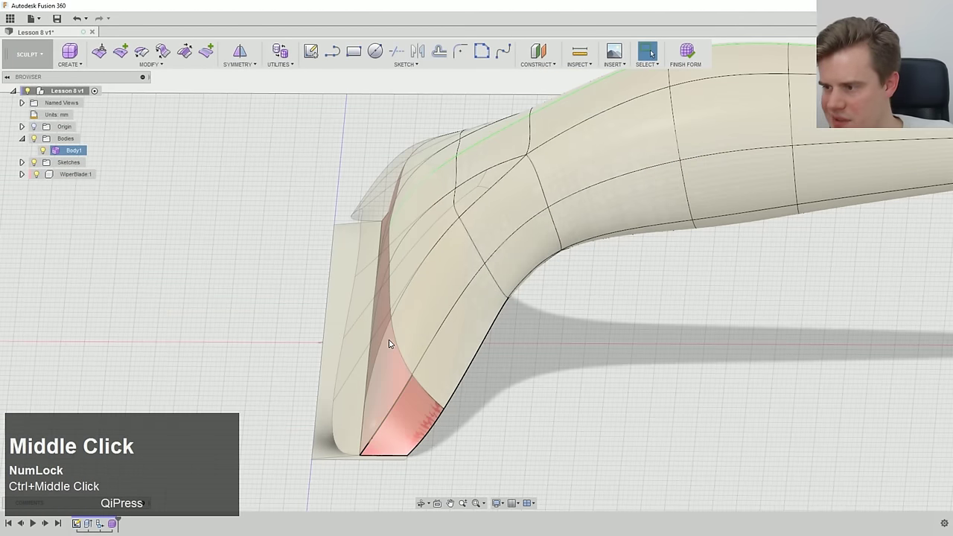
pyautogui.click(395, 343)
pyautogui.rightClick(428, 315)
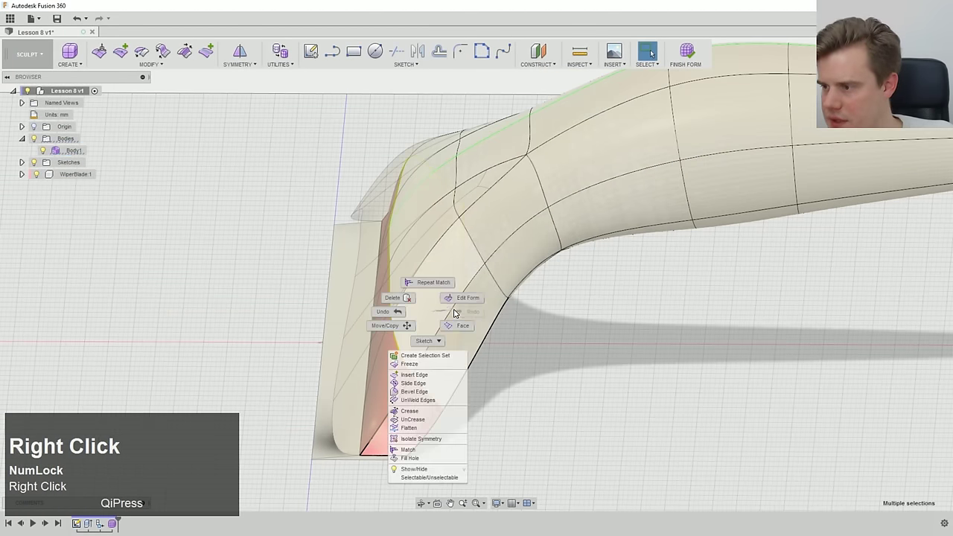
pyautogui.click(470, 308)
pyautogui.keyDown('shift'); pyautogui.moveTo(470, 309); pyautogui.dragTo(430, 266, button='middle'); pyautogui.keyUp('shift')
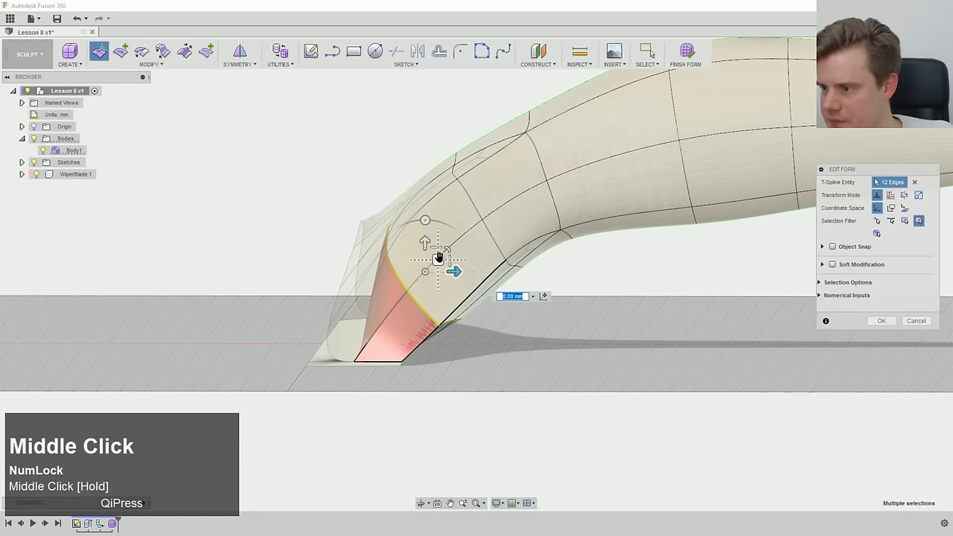
pyautogui.moveTo(439, 259); pyautogui.dragTo(465, 276)
pyautogui.moveTo(465, 276)
pyautogui.keyDown('shift'); pyautogui.mouseDown(button='middle')
pyautogui.moveTo(465, 257)
pyautogui.moveTo(464, 273)
pyautogui.mouseUp(button='middle'); pyautogui.keyUp('shift')
pyautogui.moveTo(463, 273); pyautogui.dragTo(460, 270)
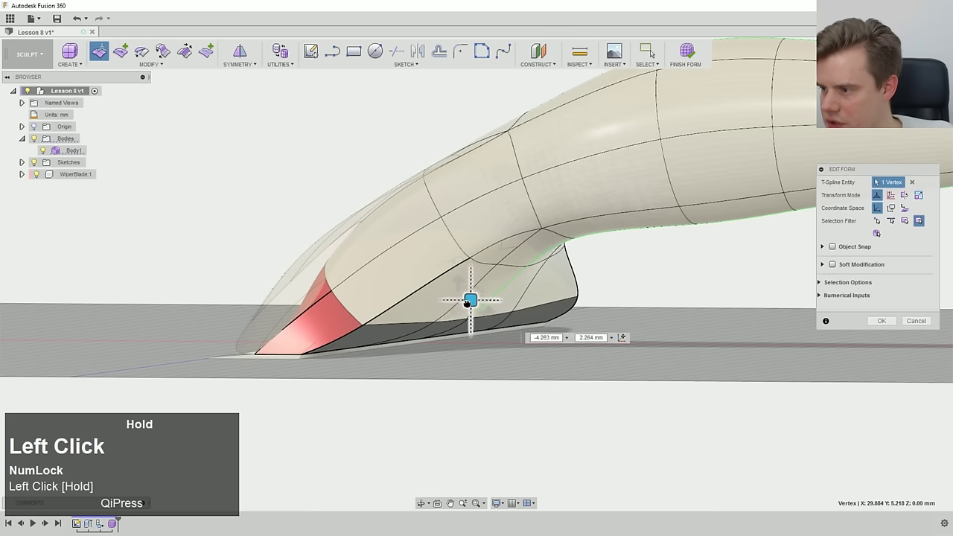
pyautogui.keyDown('shift'); pyautogui.moveTo(417, 315); pyautogui.dragTo(419, 272, button='middle'); pyautogui.keyUp('shift')
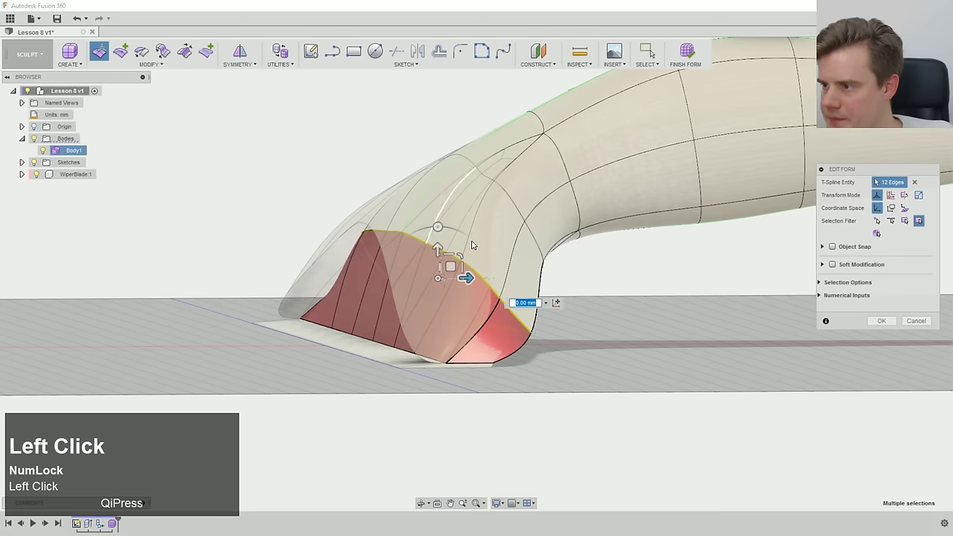
# - Move the front edges of the loop above the mouth towards the blade and scale them vertically to about 0.11
pyautogui.keyDown('shift'); pyautogui.moveTo(472, 245); pyautogui.dragTo(504, 247, button='middle'); pyautogui.keyUp('shift')
pyautogui.click(390, 306)
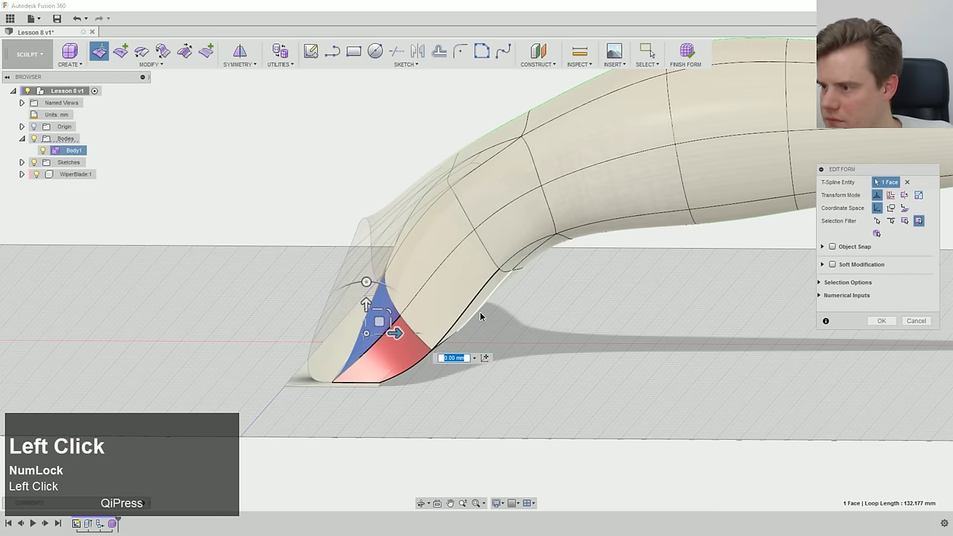
pyautogui.keyDown('shift'); pyautogui.moveTo(481, 316); pyautogui.dragTo(499, 287, button='middle'); pyautogui.keyUp('shift')
pyautogui.click(504, 284)
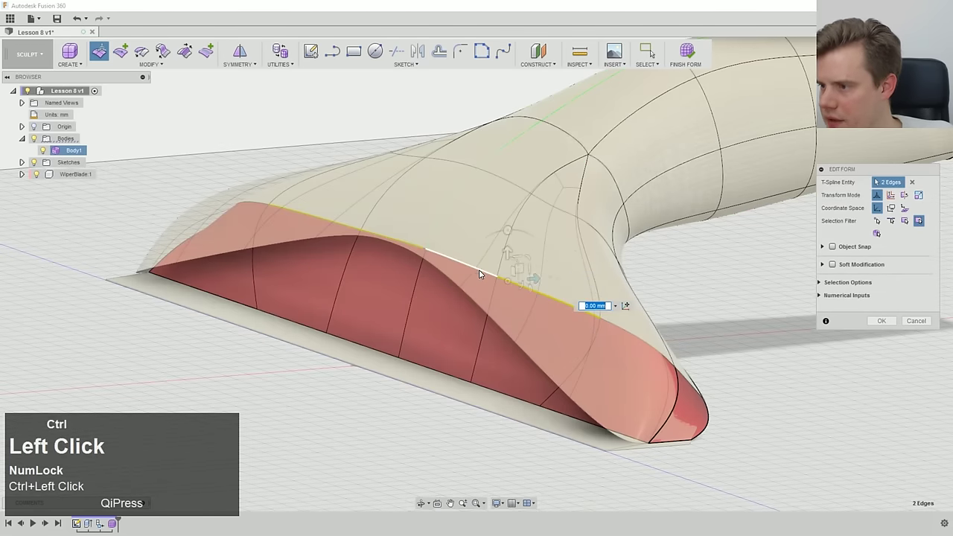
pyautogui.keyDown('ctrl'); pyautogui.click(618, 335); pyautogui.keyUp('ctrl')
pyautogui.keyDown('shift'); pyautogui.moveTo(564, 298); pyautogui.dragTo(480, 285, button='middle'); pyautogui.keyUp('shift')
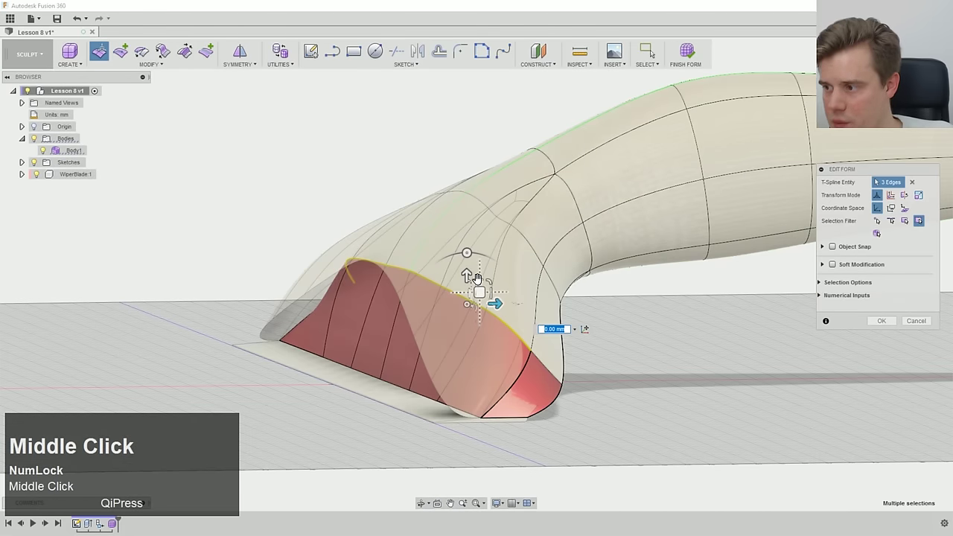
pyautogui.moveTo(480, 292); pyautogui.dragTo(463, 336)
pyautogui.keyDown('shift'); pyautogui.moveTo(462, 336); pyautogui.dragTo(389, 313, button='middle'); pyautogui.keyUp('shift')
pyautogui.moveTo(389, 313); pyautogui.dragTo(405, 368)
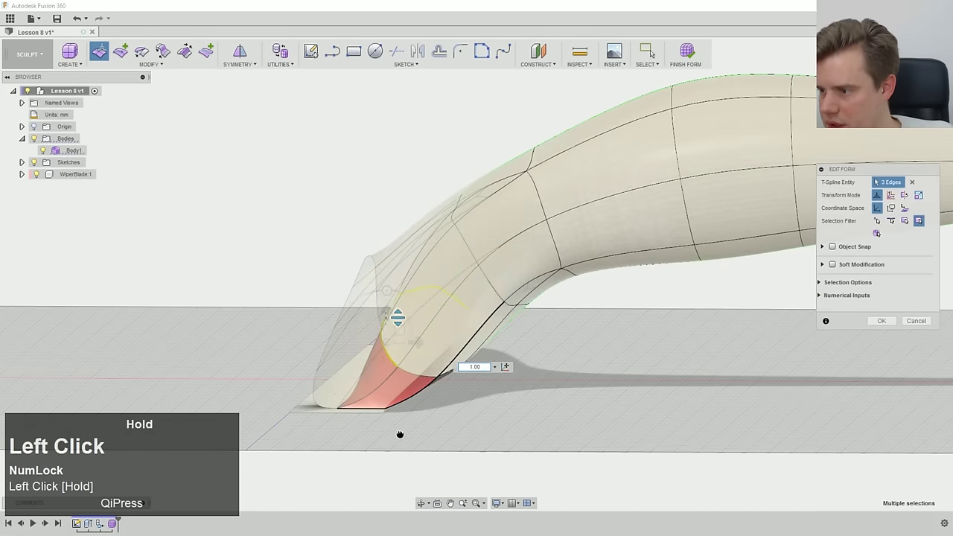
pyautogui.moveTo(403, 424); pyautogui.dragTo(396, 318)
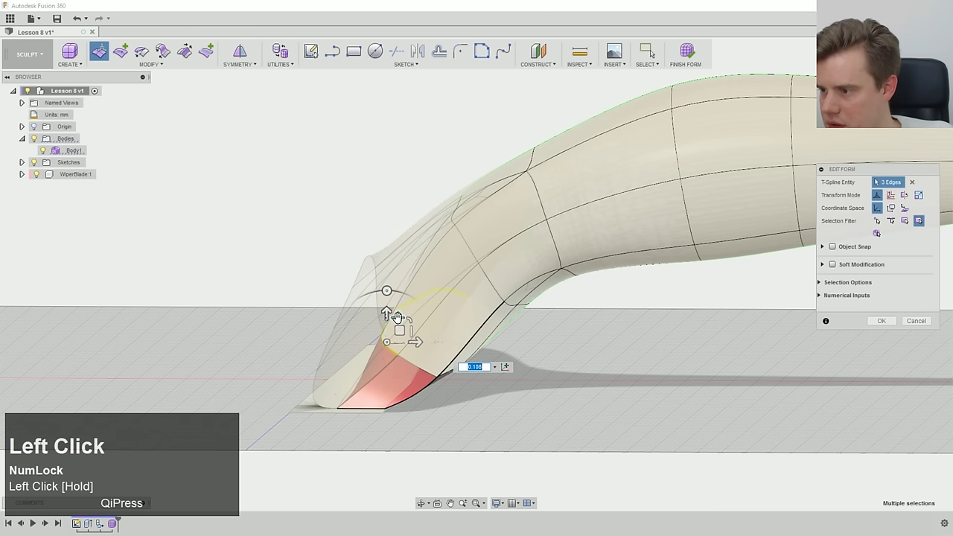
# - Rotate the loop's front edges by about -25 degrees and lower them towards the blade
pyautogui.moveTo(425, 282); pyautogui.dragTo(435, 281)
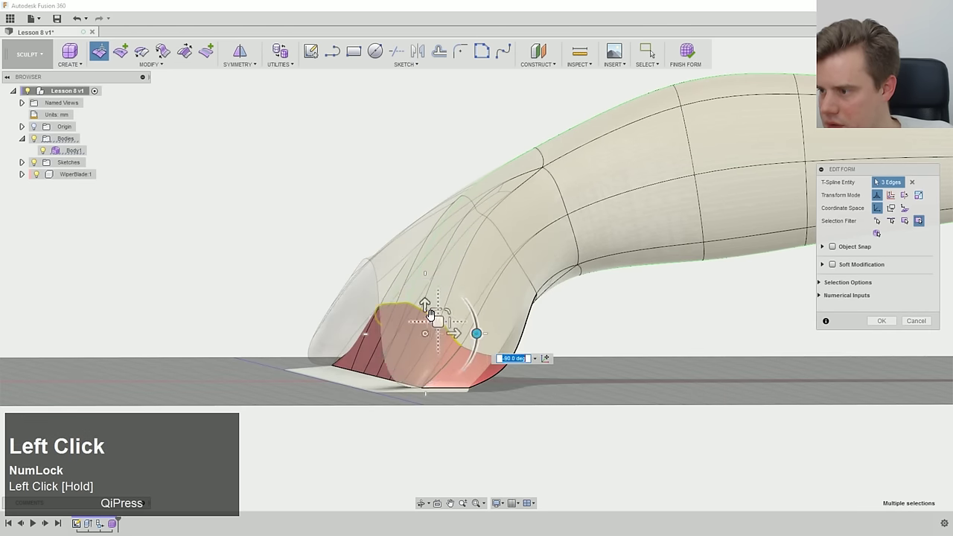
pyautogui.moveTo(430, 315); pyautogui.dragTo(426, 342)
pyautogui.moveTo(381, 304); pyautogui.dragTo(402, 312)
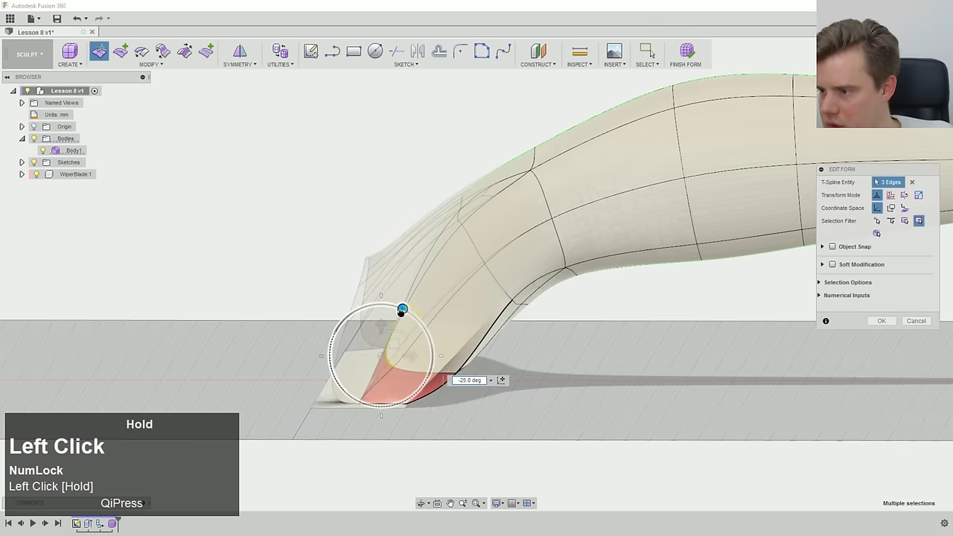
pyautogui.moveTo(339, 343); pyautogui.dragTo(331, 353)
pyautogui.keyDown('shift'); pyautogui.moveTo(339, 343); pyautogui.dragTo(417, 373, button='middle'); pyautogui.keyUp('shift')
# - Flatten the front vertices of the edge loop above the mouth, using a selected reference for the flattening direction
pyautogui.click(153, 64)
pyautogui.click(151, 247)
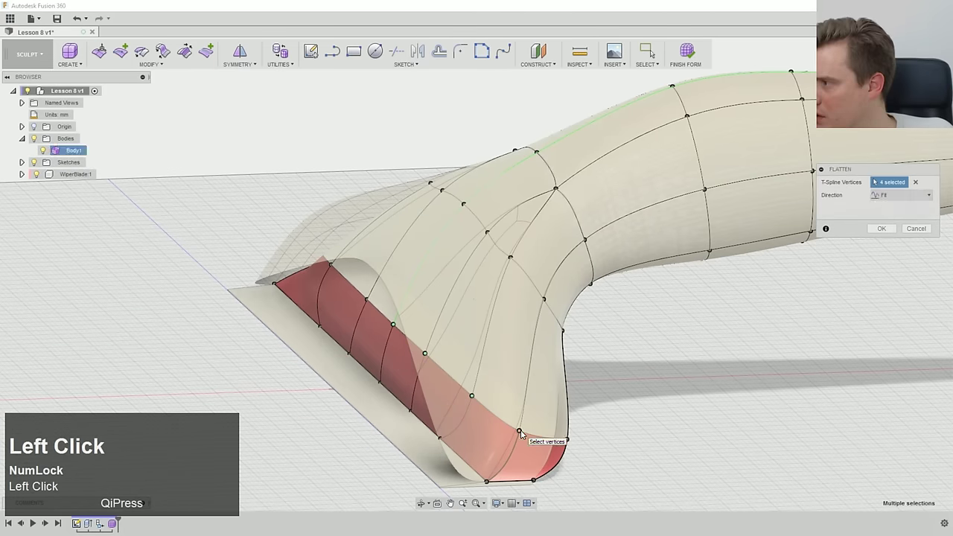
pyautogui.click(901, 195)
pyautogui.click(896, 221)
pyautogui.keyDown('shift'); pyautogui.moveTo(528, 302); pyautogui.dragTo(477, 290, button='middle'); pyautogui.keyUp('shift')
pyautogui.click(390, 383)
pyautogui.click(881, 233)
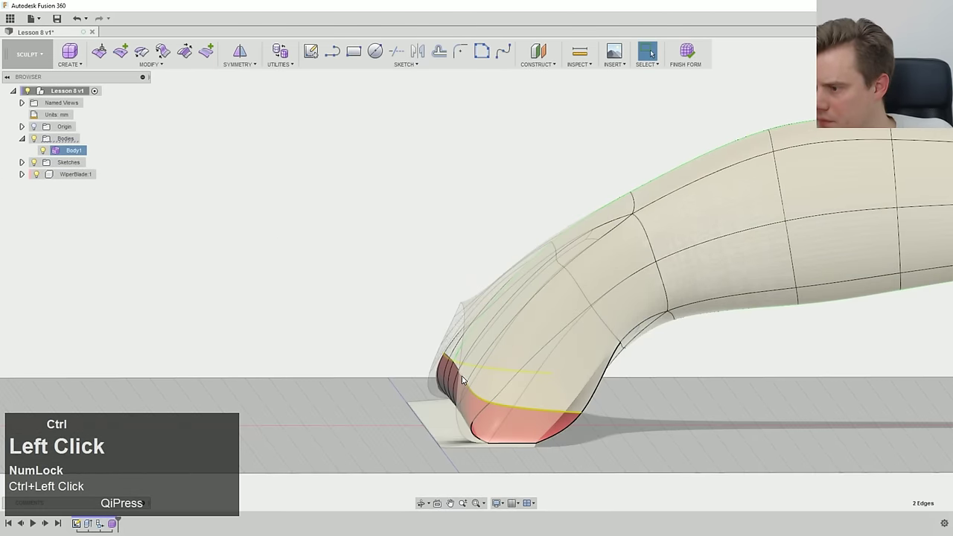
# - Crease the full row of front edges above the mouth and the side edge running back from its corner
pyautogui.keyDown('shift'); pyautogui.moveTo(459, 371); pyautogui.dragTo(506, 373, button='middle'); pyautogui.keyUp('shift')
pyautogui.scroll(5, 628, 400)
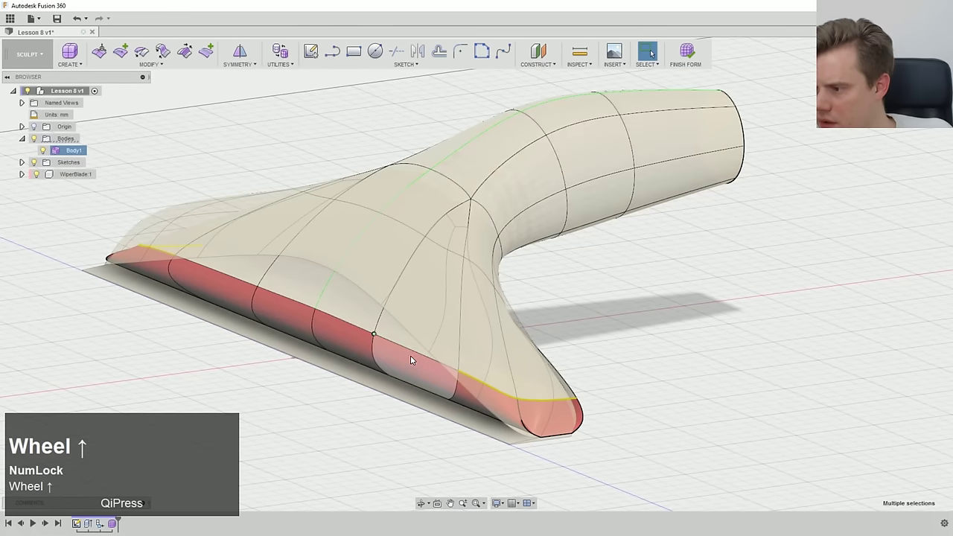
pyautogui.keyDown('ctrl'); pyautogui.click(397, 345); pyautogui.keyUp('ctrl')
pyautogui.rightClick(362, 329)
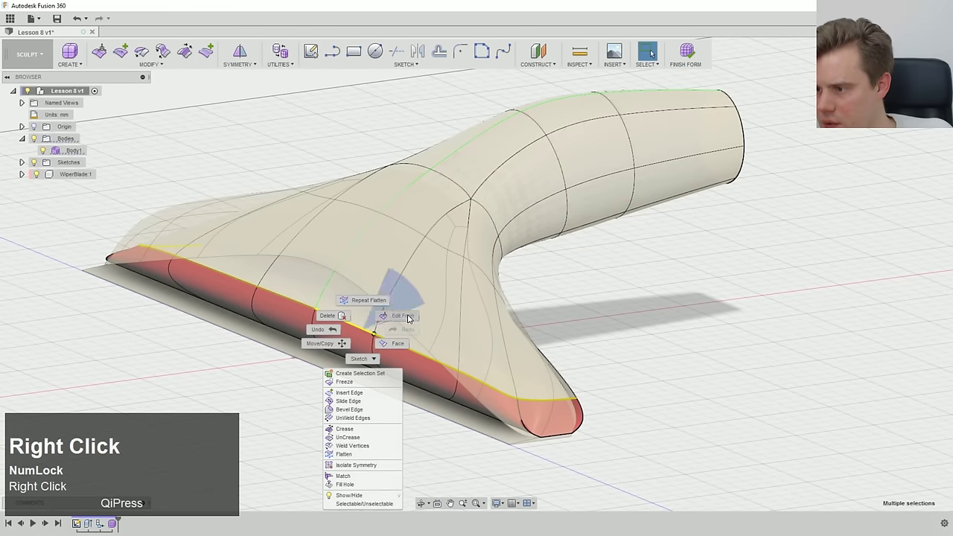
pyautogui.click(365, 430)
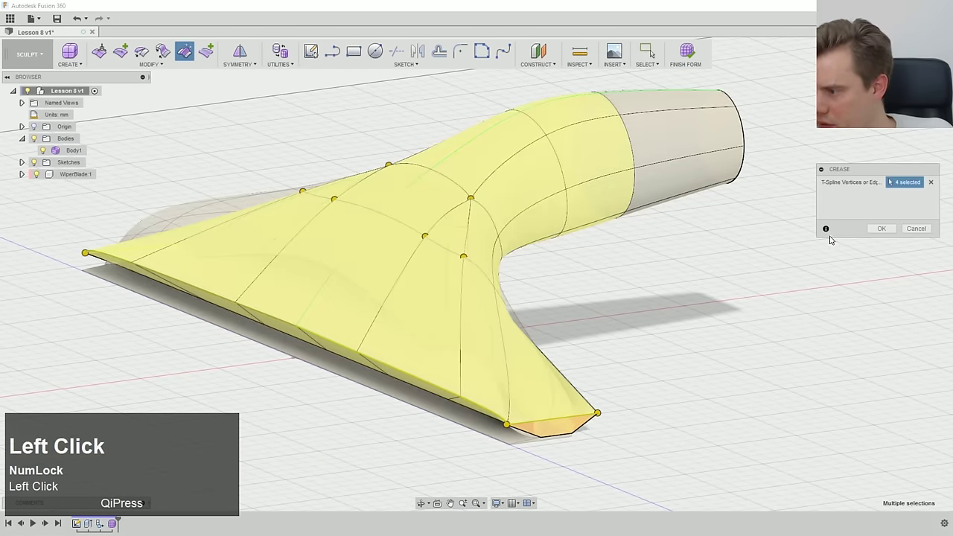
pyautogui.click(882, 230)
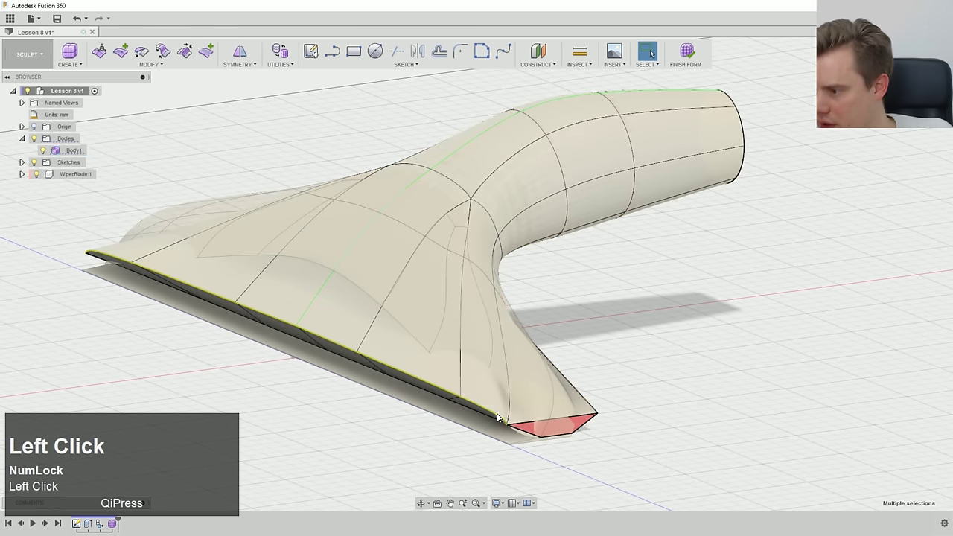
pyautogui.keyDown('shift'); pyautogui.moveTo(307, 223); pyautogui.dragTo(532, 325, button='middle'); pyautogui.keyUp('shift')
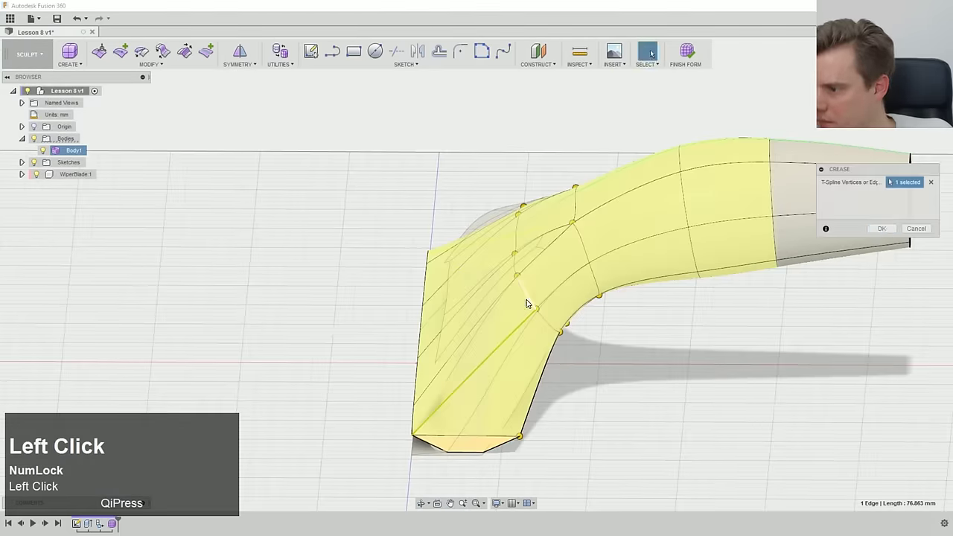
# - Move the creased front edges above the mouth back by about 10.7 mm and down by about 0.7 mm
pyautogui.doubleClick(413, 423)
pyautogui.keyDown('ctrl'); pyautogui.click(536, 376); pyautogui.keyUp('ctrl')
pyautogui.moveTo(559, 320); pyautogui.dragTo(591, 368)
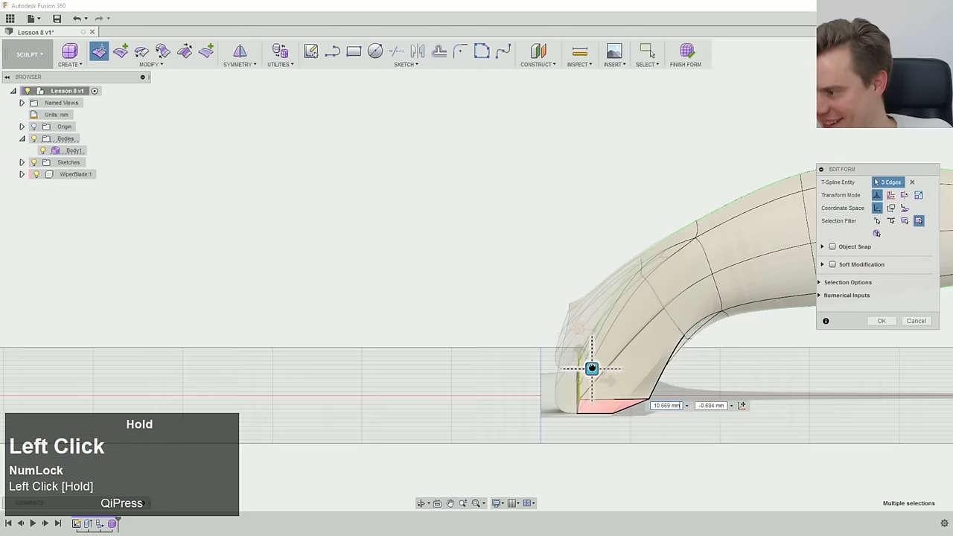
pyautogui.keyDown('shift'); pyautogui.moveTo(592, 368); pyautogui.dragTo(566, 348, button='middle'); pyautogui.keyUp('shift')
pyautogui.moveTo(498, 339); pyautogui.dragTo(673, 412, button='middle')
# - Reposition the vertices of the mouth's front edge near the end corner to smooth the opening
pyautogui.click(672, 412)
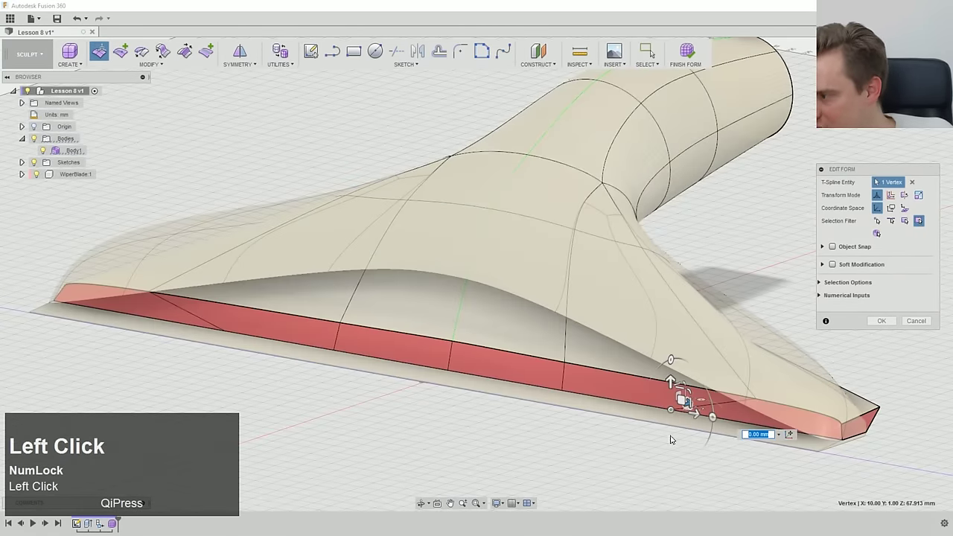
pyautogui.click(767, 402)
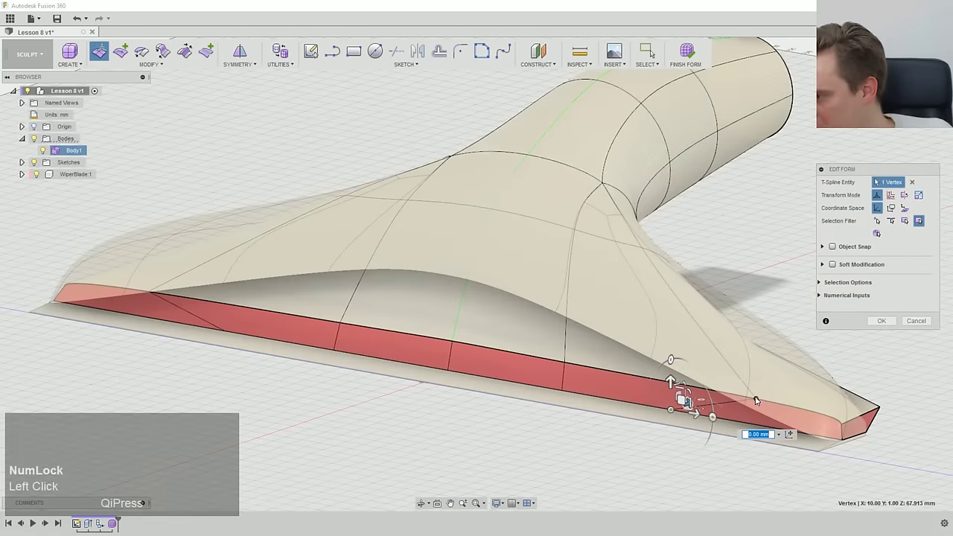
pyautogui.moveTo(777, 401); pyautogui.dragTo(637, 376)
pyautogui.moveTo(637, 376); pyautogui.dragTo(729, 387, button='middle')
pyautogui.keyDown('ctrl'); pyautogui.moveTo(729, 387); pyautogui.dragTo(645, 400, button='middle'); pyautogui.keyUp('ctrl')
pyautogui.moveTo(645, 400)
pyautogui.mouseDown(button='middle')
pyautogui.moveTo(536, 377)
pyautogui.moveTo(728, 417)
pyautogui.moveTo(649, 389)
pyautogui.mouseUp(button='middle')
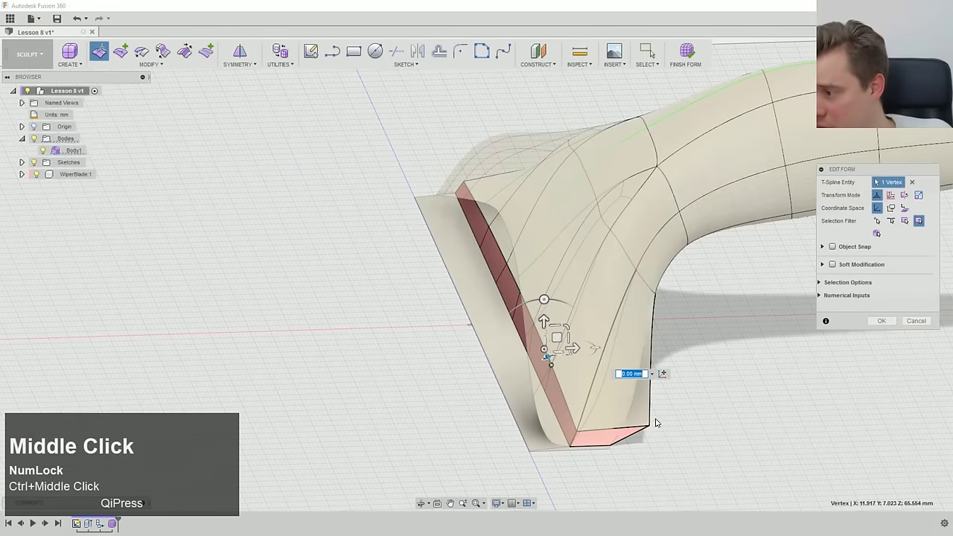
# - Adjust the rear corner and the side vertices of the mouth's underside rim near the blade's end
pyautogui.moveTo(648, 427)
pyautogui.mouseDown(button='middle')
pyautogui.moveTo(664, 394)
pyautogui.moveTo(663, 428)
pyautogui.mouseUp(button='middle')
pyautogui.moveTo(663, 428); pyautogui.dragTo(631, 417)
pyautogui.moveTo(630, 417); pyautogui.dragTo(587, 381, button='middle')
pyautogui.moveTo(639, 353); pyautogui.dragTo(608, 347, button='middle')
pyautogui.click(706, 370)
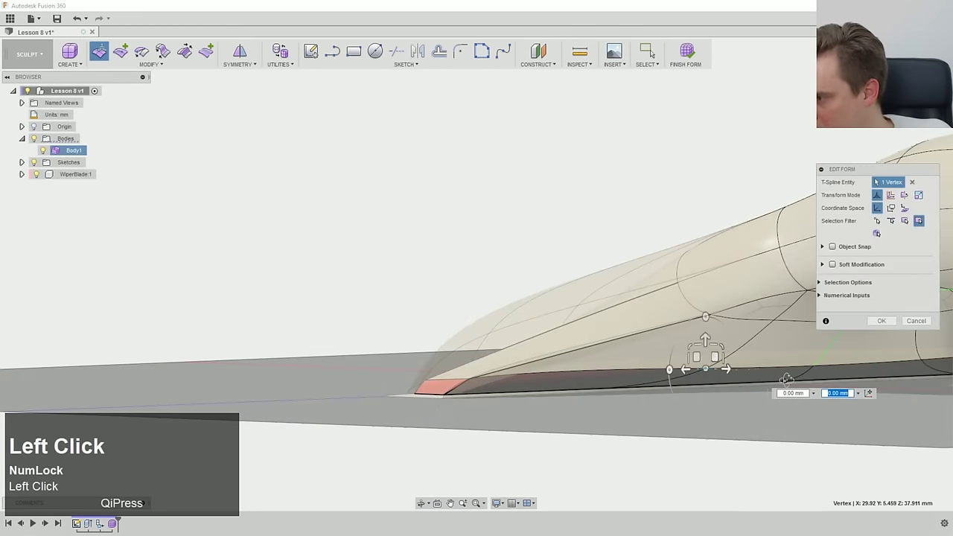
pyautogui.moveTo(706, 370); pyautogui.dragTo(616, 344, button='middle')
pyautogui.moveTo(616, 343); pyautogui.dragTo(473, 315)
pyautogui.moveTo(692, 293); pyautogui.dragTo(645, 279, button='middle')
pyautogui.moveTo(645, 279); pyautogui.dragTo(641, 277)
pyautogui.moveTo(640, 276); pyautogui.dragTo(596, 350, button='middle')
# - Pull the middle vertex of the underside rim away from the blade and adjust its neighbours into a smooth arc
pyautogui.click(560, 372)
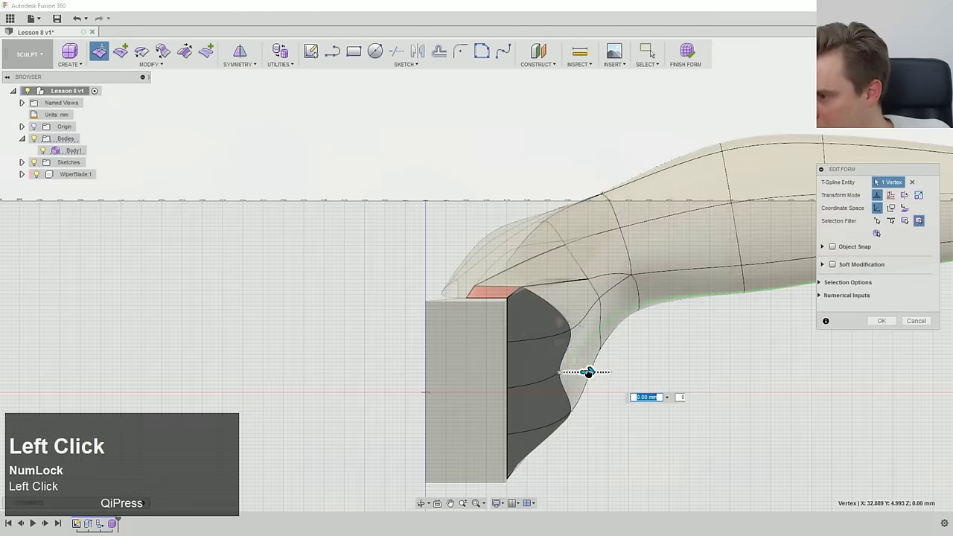
pyautogui.moveTo(588, 372); pyautogui.dragTo(646, 372)
pyautogui.moveTo(645, 372); pyautogui.dragTo(604, 306, button='middle')
pyautogui.click(609, 316)
pyautogui.keyDown('ctrl'); pyautogui.click(588, 319); pyautogui.keyUp('ctrl')
pyautogui.moveTo(604, 306); pyautogui.dragTo(614, 336)
pyautogui.click(583, 372)
pyautogui.moveTo(627, 384); pyautogui.dragTo(628, 385)
pyautogui.moveTo(627, 386); pyautogui.dragTo(461, 356, button='middle')
pyautogui.click(429, 351)
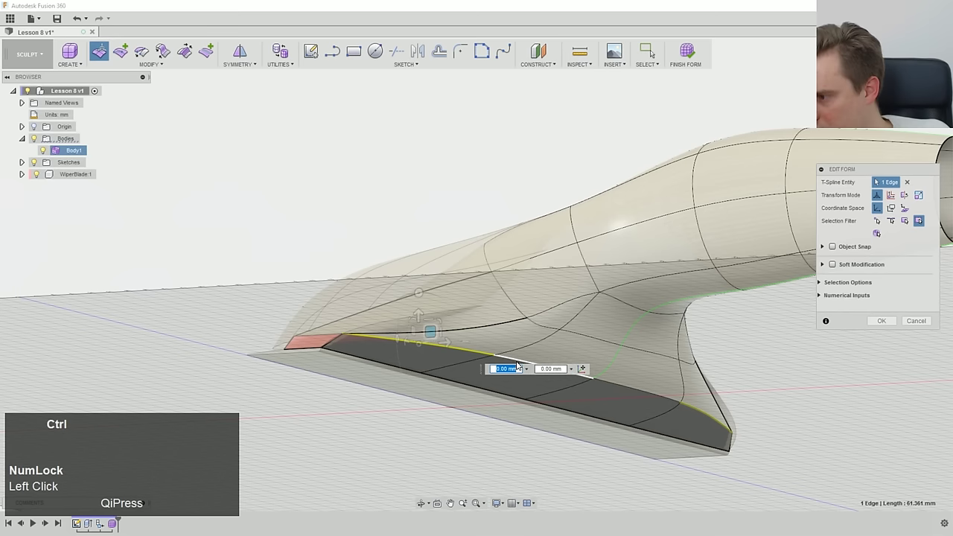
pyautogui.rightClick(516, 364)
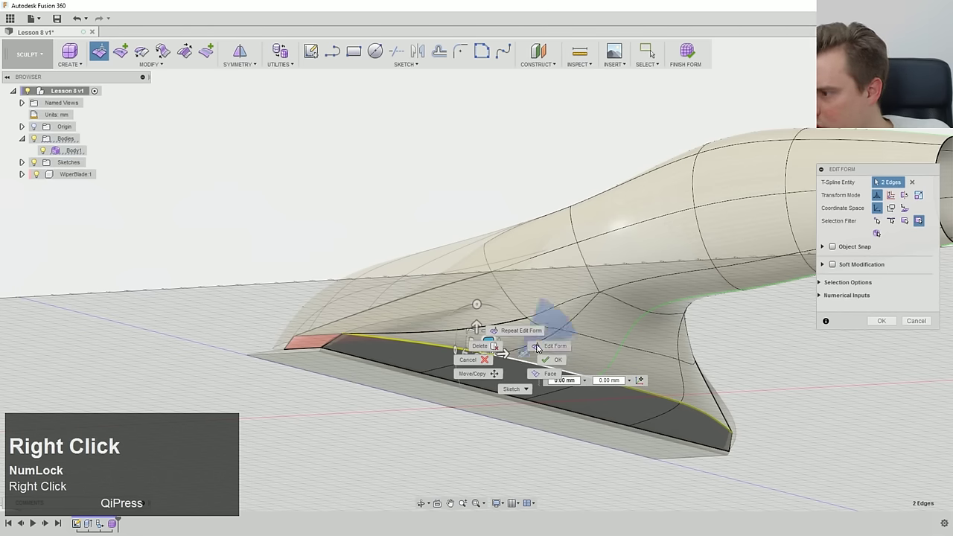
pyautogui.click(151, 65)
pyautogui.click(119, 217)
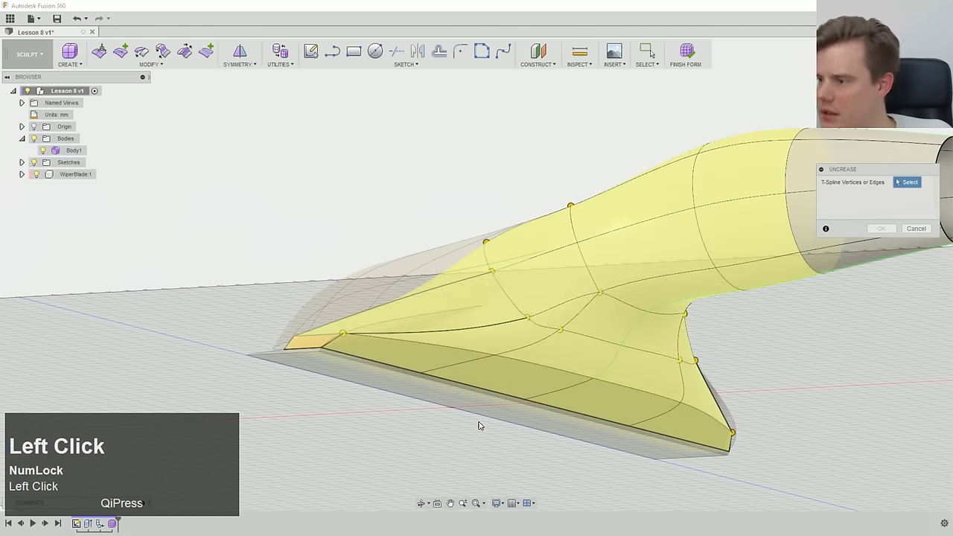
pyautogui.moveTo(389, 344); pyautogui.dragTo(515, 328, button='middle')
pyautogui.click(469, 344)
pyautogui.keyDown('ctrl'); pyautogui.click(491, 321); pyautogui.keyUp('ctrl')
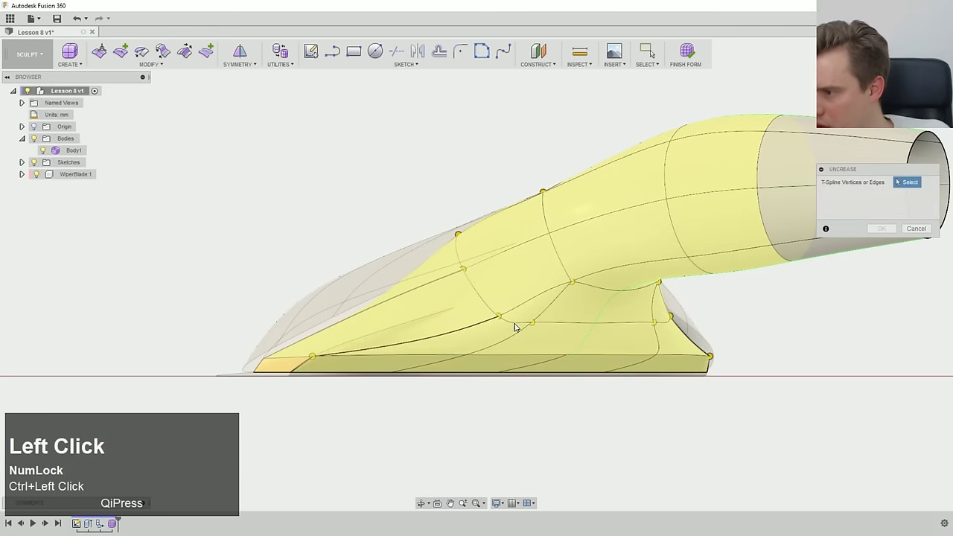
pyautogui.moveTo(476, 361); pyautogui.dragTo(569, 321, button='middle')
pyautogui.click(916, 229)
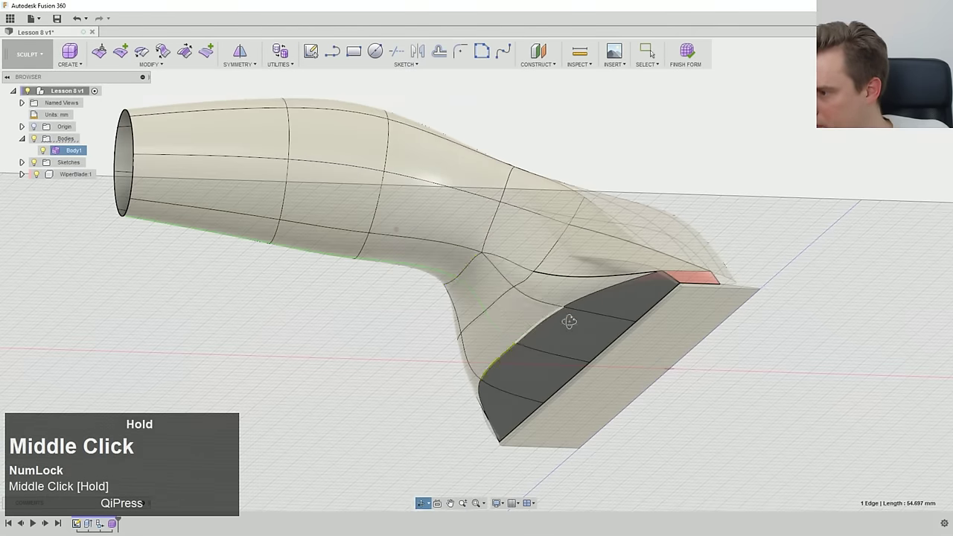
# - Reposition the vertices on the handle's underside between the rear rim and the flared side
pyautogui.doubleClick(502, 300)
pyautogui.moveTo(502, 300); pyautogui.dragTo(521, 294, button='middle')
pyautogui.doubleClick(467, 273)
pyautogui.keyDown('shift'); pyautogui.moveTo(427, 298); pyautogui.dragTo(539, 339, button='middle'); pyautogui.keyUp('shift')
pyautogui.keyDown('shift'); pyautogui.moveTo(534, 302); pyautogui.dragTo(636, 363, button='middle'); pyautogui.keyUp('shift')
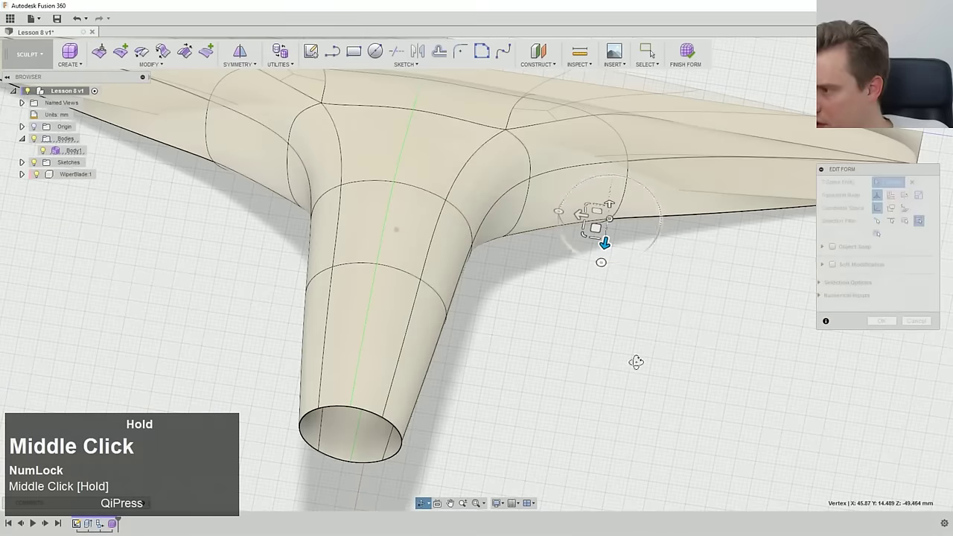
pyautogui.moveTo(611, 225); pyautogui.dragTo(613, 226)
pyautogui.moveTo(613, 226); pyautogui.dragTo(533, 264, button='middle')
pyautogui.moveTo(532, 265); pyautogui.dragTo(494, 238, button='middle')
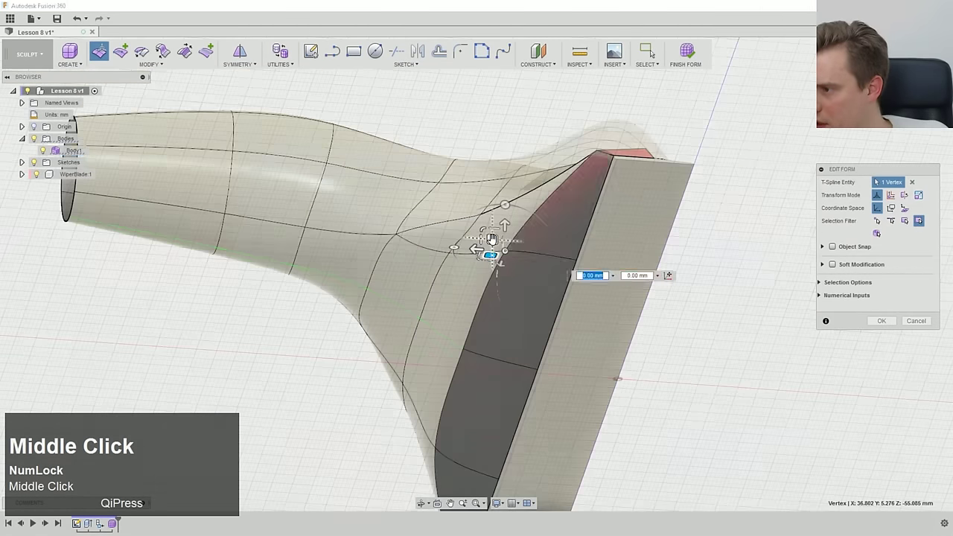
pyautogui.moveTo(539, 225); pyautogui.dragTo(552, 240)
# - Move individual vertices on the handle's flared side above the mouth corner to even out the surface
pyautogui.click(477, 166)
pyautogui.moveTo(479, 166); pyautogui.dragTo(469, 160)
pyautogui.moveTo(470, 160); pyautogui.dragTo(432, 186, button='middle')
pyautogui.click(408, 160)
pyautogui.moveTo(409, 161)
pyautogui.mouseDown(button='middle')
pyautogui.moveTo(420, 149)
pyautogui.moveTo(406, 153)
pyautogui.mouseUp(button='middle')
pyautogui.moveTo(407, 153); pyautogui.dragTo(511, 209)
pyautogui.click(442, 227)
pyautogui.click(437, 212)
pyautogui.moveTo(445, 205); pyautogui.dragTo(455, 222)
pyautogui.scroll(-3, 454, 223)
pyautogui.moveTo(455, 223); pyautogui.dragTo(532, 328, button='middle')
pyautogui.scroll(3, 532, 329)
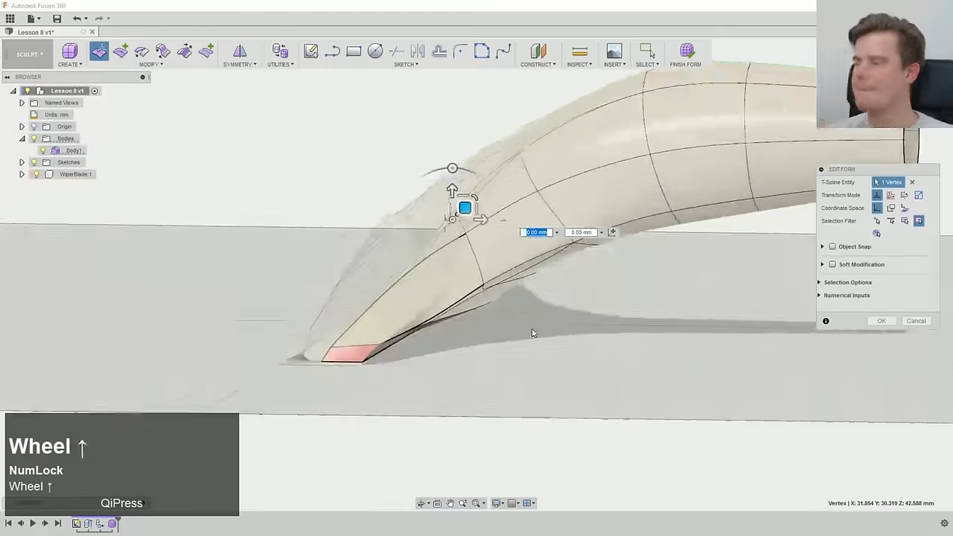
# - Shift the edge loop around the lower neck back along the handle towards the grip
pyautogui.doubleClick(443, 249)
pyautogui.keyDown('ctrl'); pyautogui.moveTo(443, 248); pyautogui.dragTo(468, 243, button='middle'); pyautogui.keyUp('ctrl')
pyautogui.doubleClick(617, 248)
pyautogui.moveTo(617, 249)
pyautogui.mouseDown(button='middle')
pyautogui.moveTo(577, 262)
pyautogui.moveTo(613, 265)
pyautogui.mouseUp(button='middle')
pyautogui.moveTo(622, 257); pyautogui.dragTo(690, 260)
pyautogui.moveTo(418, 312); pyautogui.dragTo(350, 329, button='middle')
# - Move the selected edges at the mouth's front corner back and upwards, away from the blade
pyautogui.scroll(3, 350, 329)
pyautogui.click(360, 327)
pyautogui.keyDown('ctrl'); pyautogui.click(380, 370); pyautogui.keyUp('ctrl')
pyautogui.moveTo(374, 339); pyautogui.dragTo(407, 326)
pyautogui.keyDown('ctrl'); pyautogui.click(415, 301); pyautogui.keyUp('ctrl')
# - Move the edge loop around the handle's neck slightly back towards the grip and downwards
pyautogui.moveTo(383, 313); pyautogui.dragTo(427, 195, button='middle')
pyautogui.click(428, 195)
pyautogui.click(533, 187)
pyautogui.moveTo(553, 172); pyautogui.dragTo(625, 127, button='middle')
pyautogui.keyDown('ctrl'); pyautogui.click(511, 147); pyautogui.keyUp('ctrl')
pyautogui.click(624, 127)
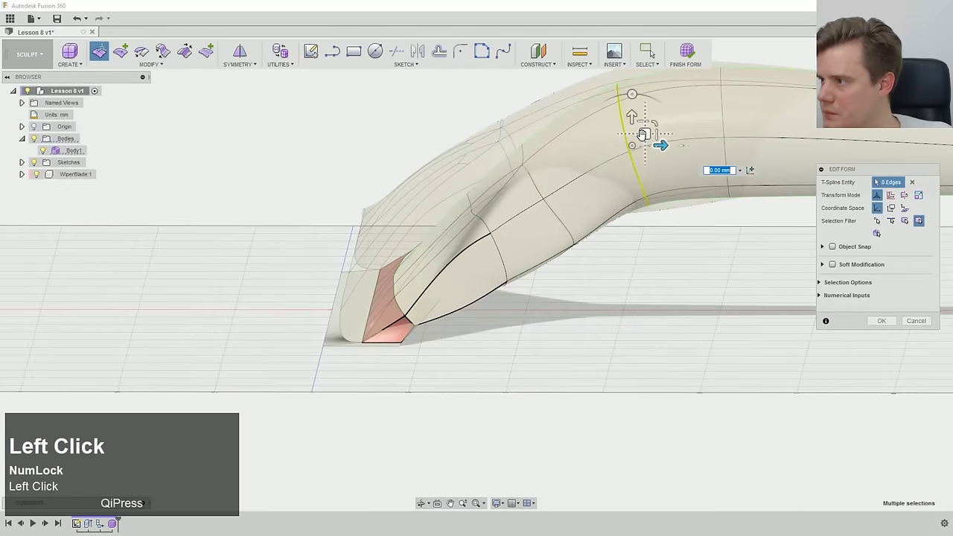
pyautogui.moveTo(644, 134); pyautogui.dragTo(654, 146)
pyautogui.moveTo(572, 221); pyautogui.dragTo(662, 227, button='middle')
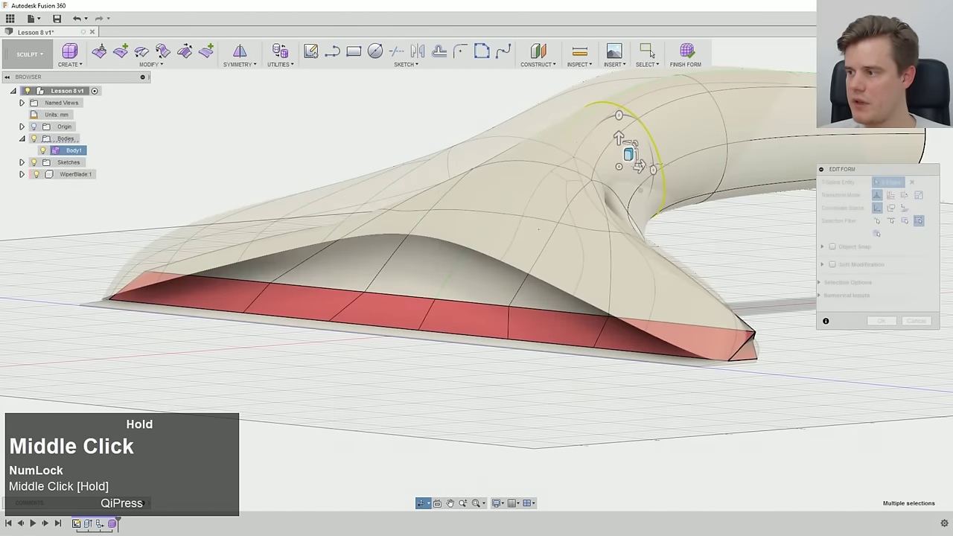
pyautogui.moveTo(633, 158); pyautogui.dragTo(494, 249, button='middle')
pyautogui.click(474, 301)
pyautogui.moveTo(474, 301); pyautogui.dragTo(462, 268, button='middle')
pyautogui.click(378, 325)
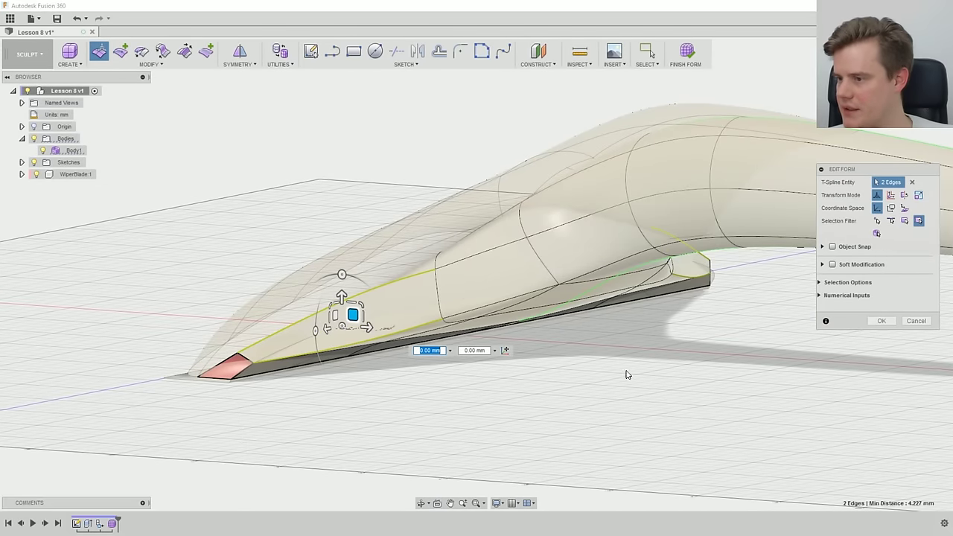
pyautogui.click(380, 259)
pyautogui.moveTo(379, 259); pyautogui.dragTo(415, 232, button='middle')
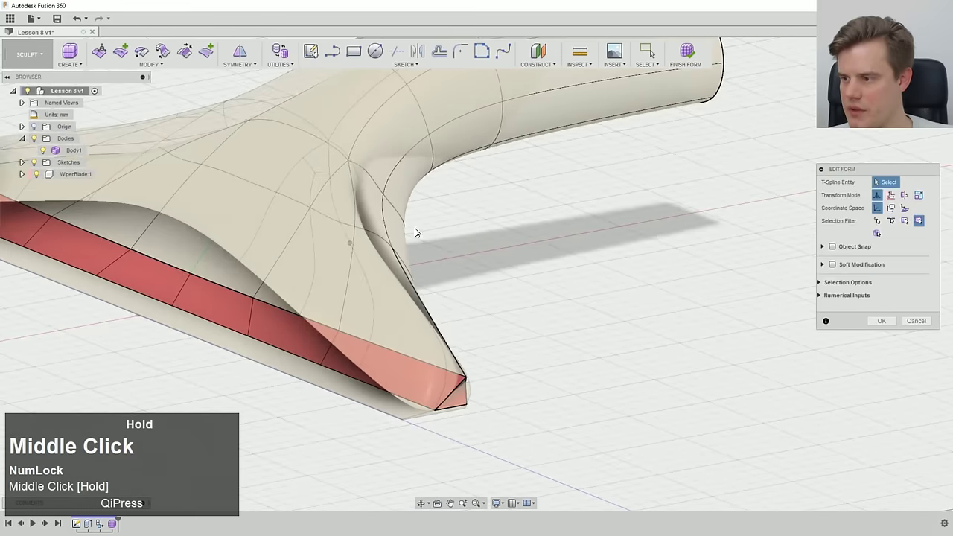
pyautogui.click(413, 289)
pyautogui.rightClick(413, 289)
pyautogui.click(748, 333)
# - Finish the form edit and uncrease the edges running from the mouth's rear corners up the handle's flared sides
pyautogui.click(882, 320)
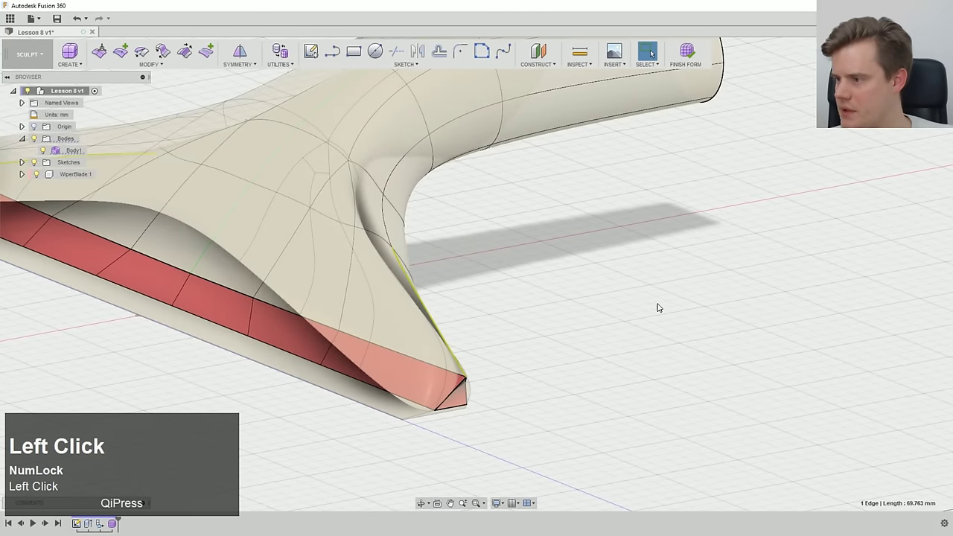
pyautogui.rightClick(596, 303)
pyautogui.press('Escape')
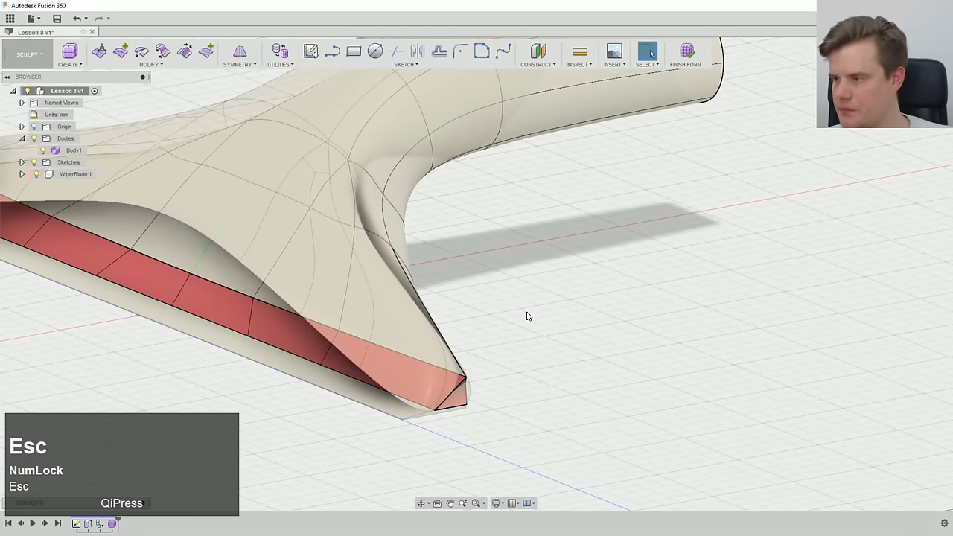
pyautogui.click(128, 66)
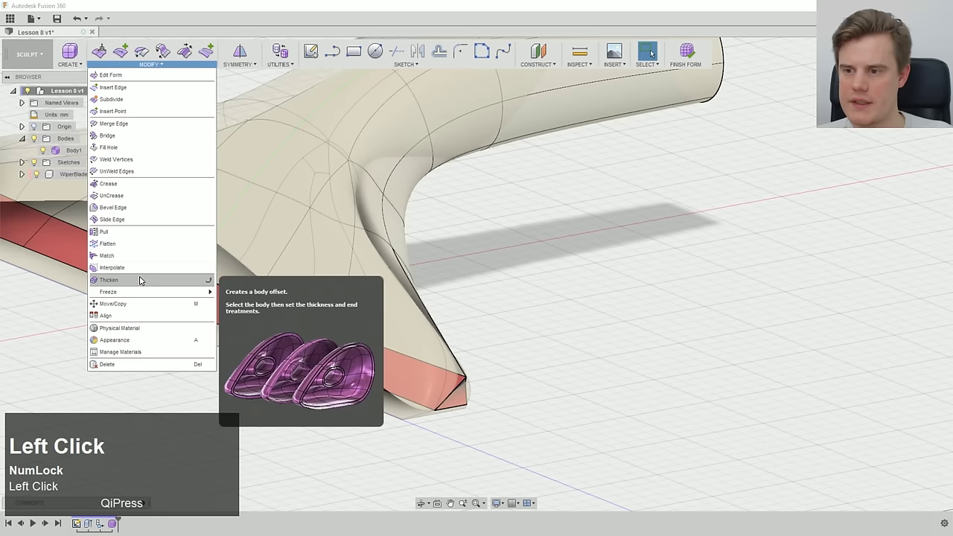
pyautogui.click(142, 196)
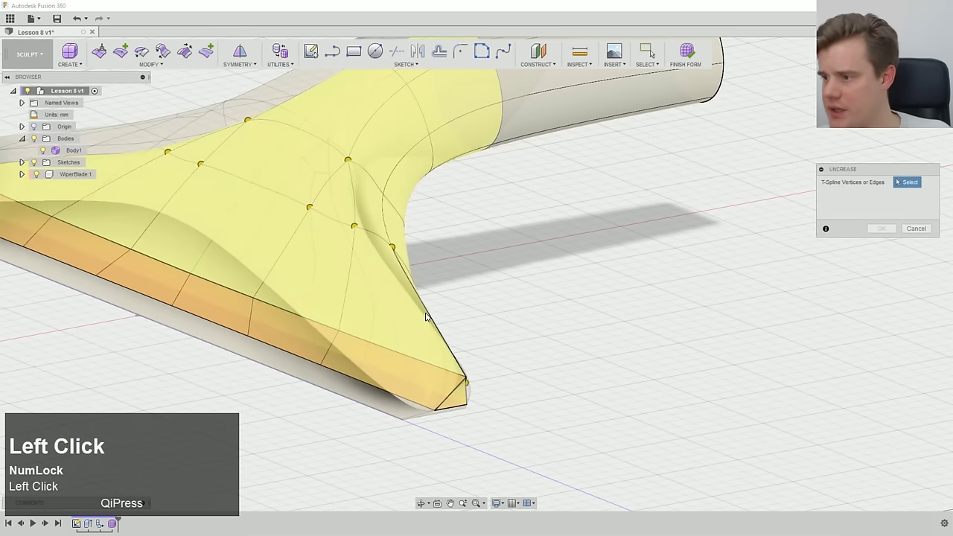
pyautogui.click(447, 324)
pyautogui.moveTo(447, 324); pyautogui.dragTo(428, 353, button='middle')
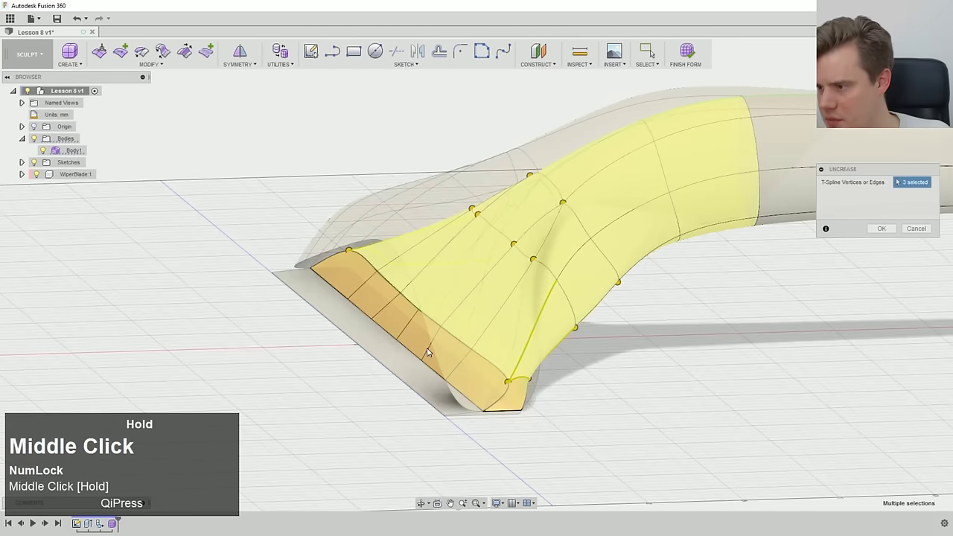
pyautogui.moveTo(507, 390); pyautogui.dragTo(562, 390, button='middle')
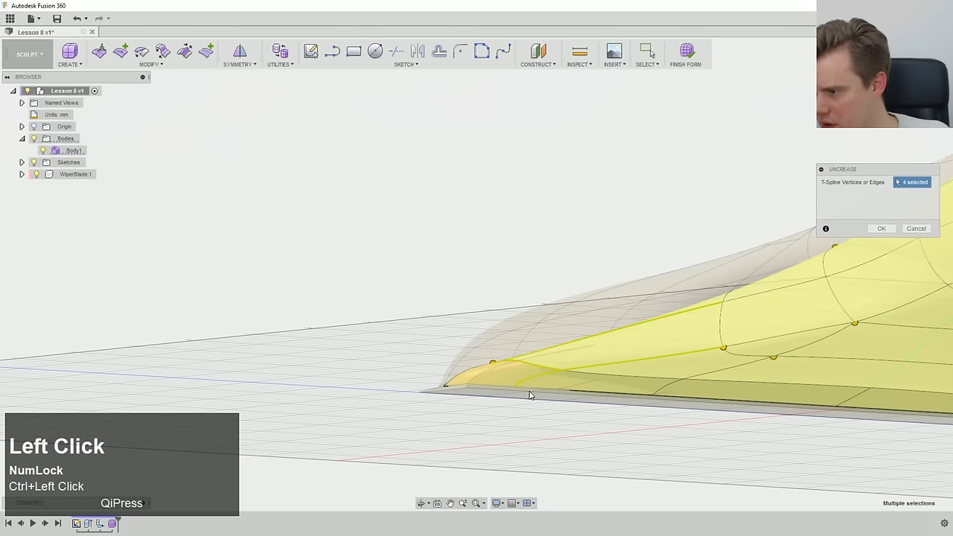
pyautogui.moveTo(531, 395); pyautogui.dragTo(544, 368, button='middle')
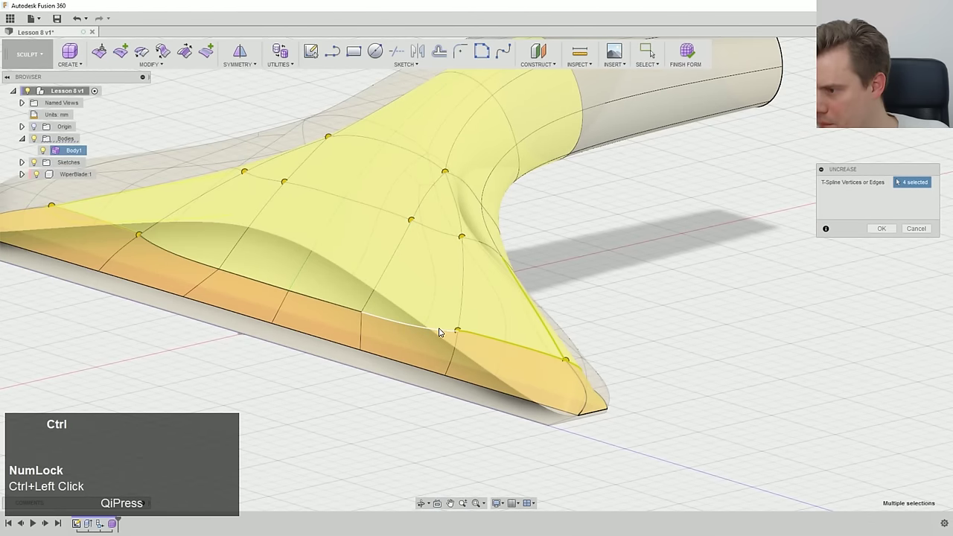
pyautogui.moveTo(503, 287); pyautogui.dragTo(461, 276, button='middle')
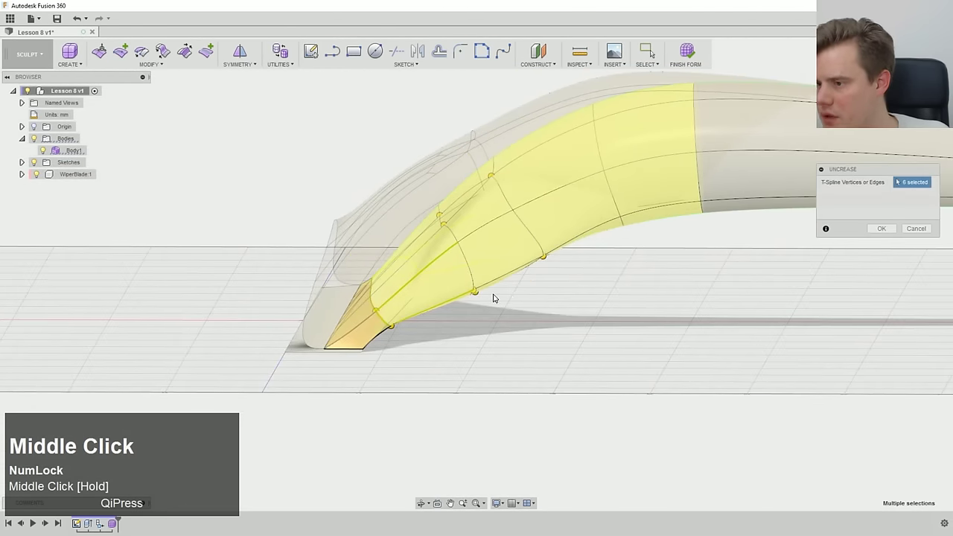
pyautogui.scroll(-5, 493, 298)
pyautogui.moveTo(424, 339); pyautogui.dragTo(455, 334, button='middle')
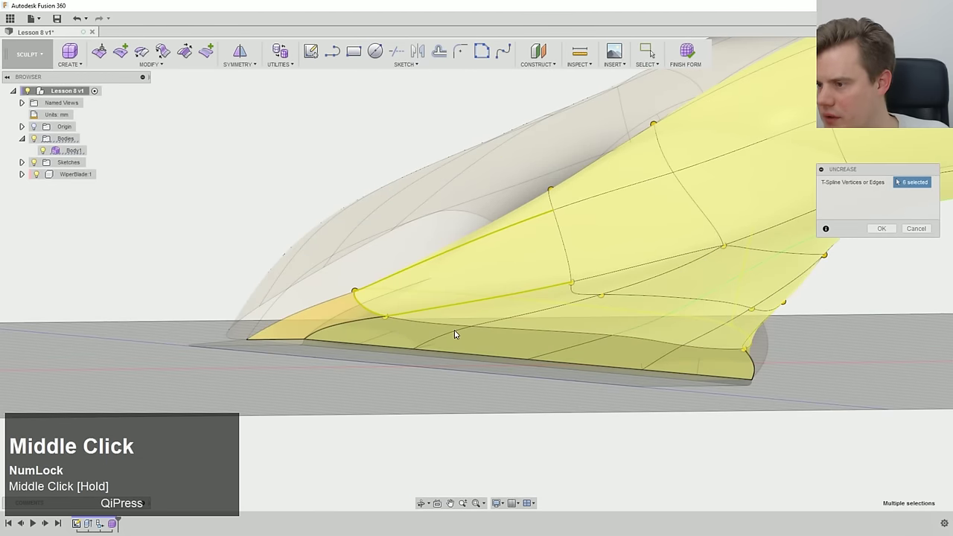
pyautogui.click(880, 231)
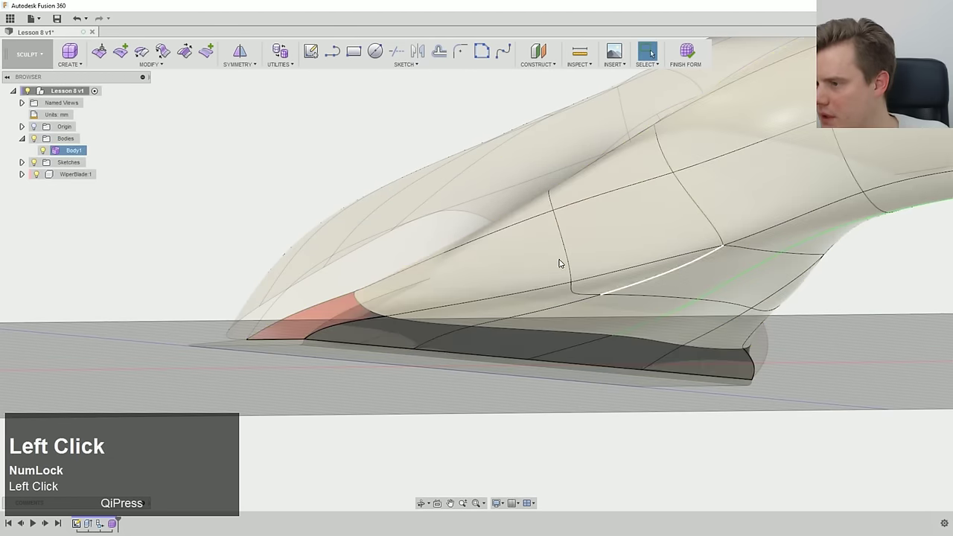
# - Scale the two mirrored edges at the fold on the handle's flared sides by about 0.75
pyautogui.moveTo(559, 263); pyautogui.dragTo(478, 309, button='middle')
pyautogui.click(432, 345)
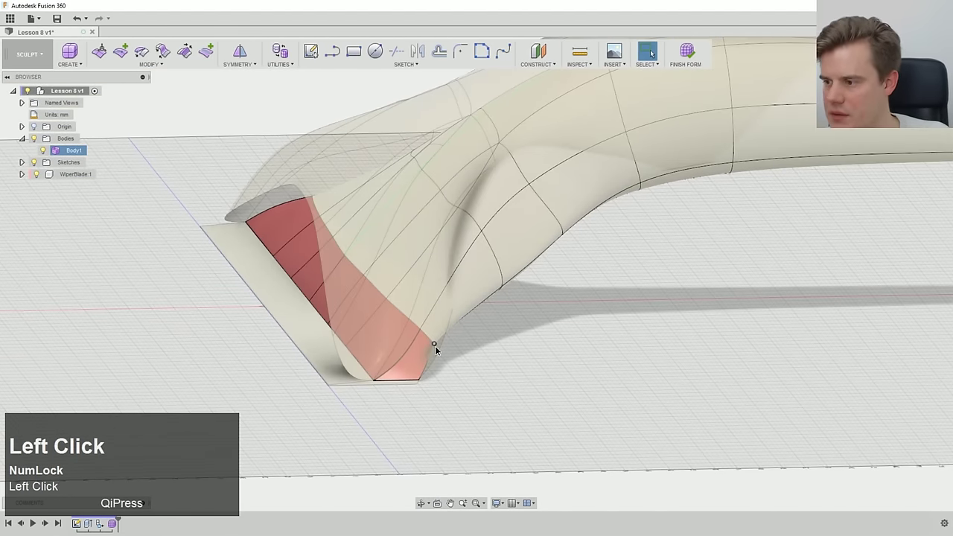
pyautogui.moveTo(435, 346); pyautogui.dragTo(509, 232, button='middle')
pyautogui.rightClick(413, 319)
pyautogui.click(434, 306)
pyautogui.click(468, 225)
pyautogui.scroll(-3, 454, 209)
pyautogui.keyDown('ctrl'); pyautogui.click(509, 231); pyautogui.keyUp('ctrl')
pyautogui.click(487, 237)
pyautogui.keyDown('ctrl'); pyautogui.click(429, 207); pyautogui.keyUp('ctrl')
pyautogui.moveTo(428, 207); pyautogui.dragTo(462, 219, button='middle')
pyautogui.moveTo(462, 219); pyautogui.dragTo(464, 205)
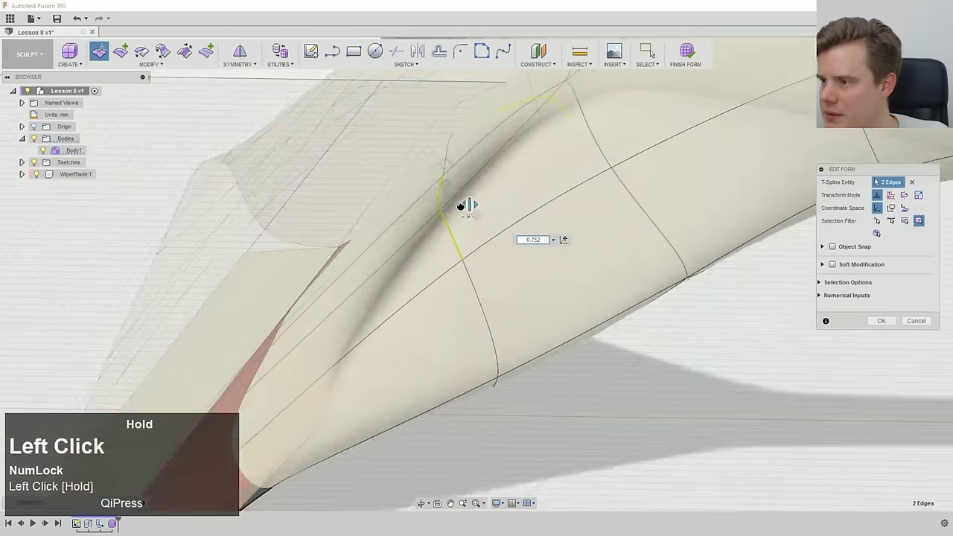
pyautogui.scroll(3, 464, 223)
pyautogui.moveTo(464, 223); pyautogui.dragTo(600, 311, button='middle')
pyautogui.scroll(5, 470, 336)
pyautogui.keyDown('ctrl'); pyautogui.moveTo(600, 312); pyautogui.dragTo(565, 315, button='middle'); pyautogui.keyUp('ctrl')
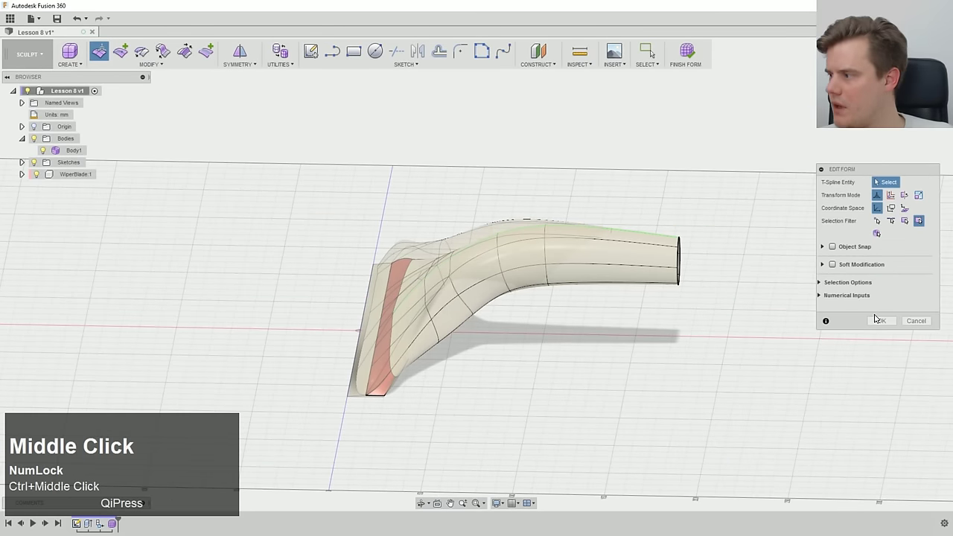
pyautogui.click(881, 321)
# - Measure the distance between the handle's rear rim and the mouth's front edge
pyautogui.click(580, 60)
pyautogui.click(668, 262)
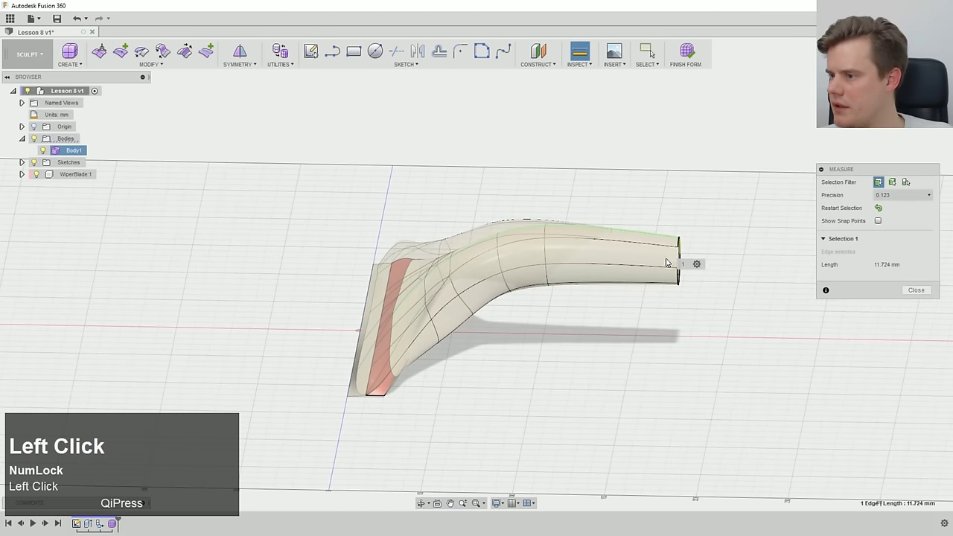
pyautogui.scroll(-5, 378, 333)
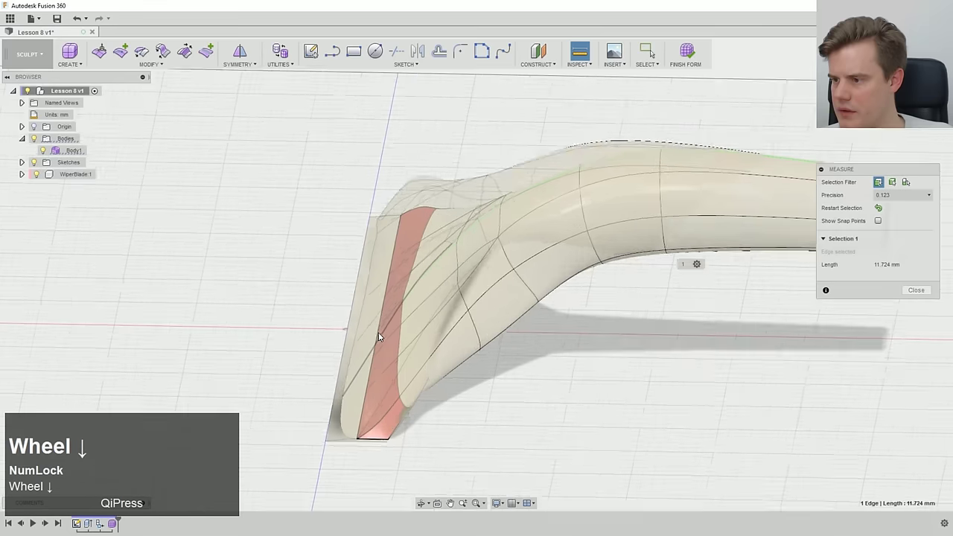
pyautogui.keyDown('ctrl'); pyautogui.moveTo(379, 329); pyautogui.dragTo(298, 377, button='middle'); pyautogui.keyUp('ctrl')
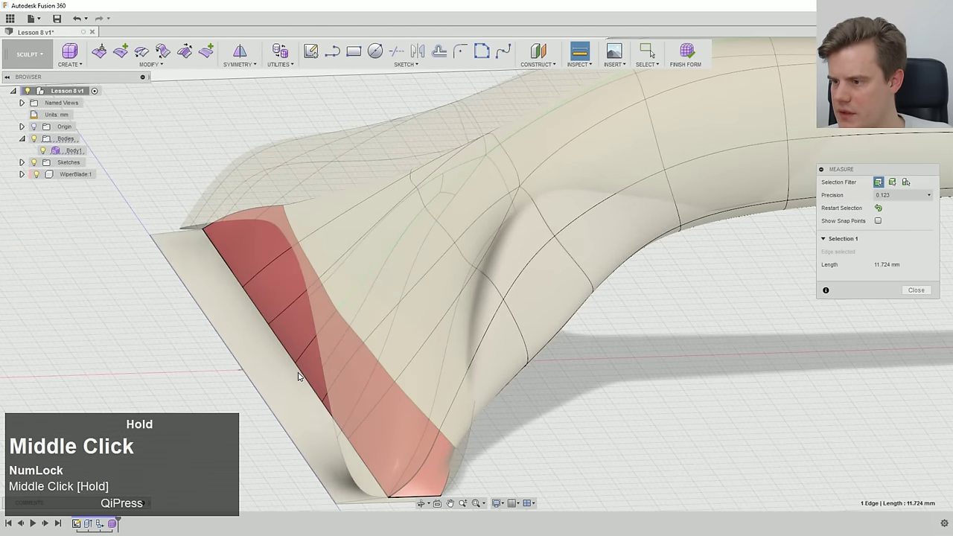
pyautogui.click(302, 376)
pyautogui.scroll(5, 415, 304)
pyautogui.keyDown('ctrl'); pyautogui.moveTo(558, 333); pyautogui.dragTo(493, 325, button='middle'); pyautogui.keyUp('ctrl')
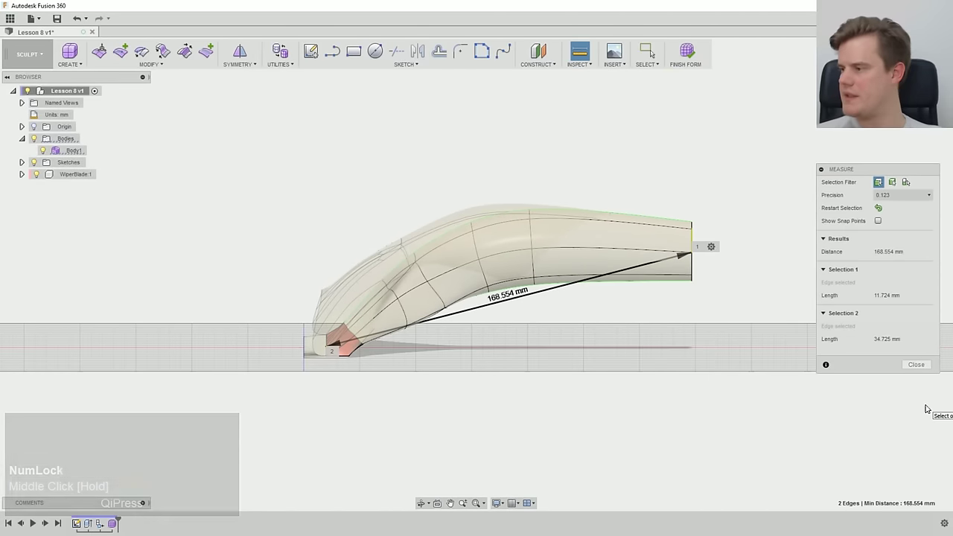
pyautogui.click(916, 364)
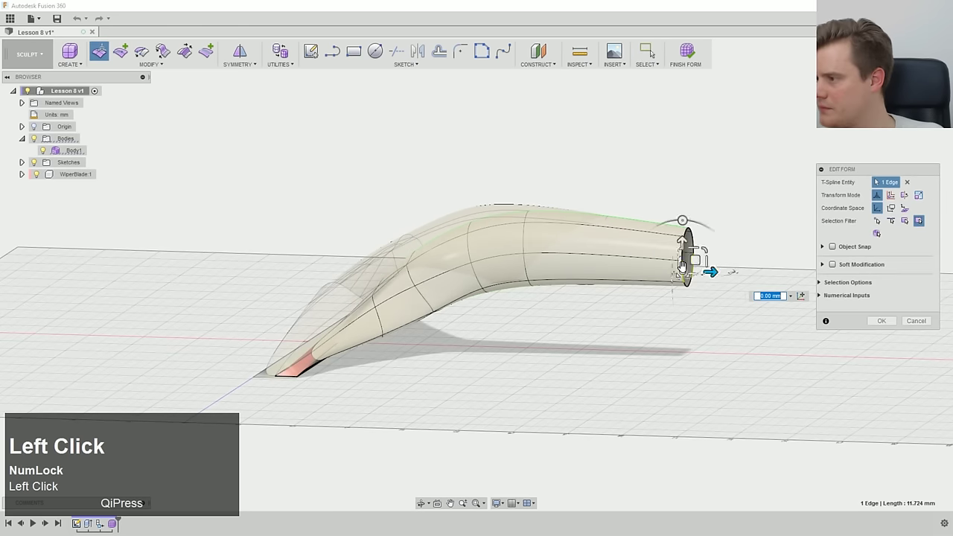
# - Tilt the edge loop of the handle's rear rim by 15 degrees and finish the form edit
pyautogui.keyDown('ctrl'); pyautogui.moveTo(671, 287); pyautogui.dragTo(660, 291, button='middle'); pyautogui.keyUp('ctrl')
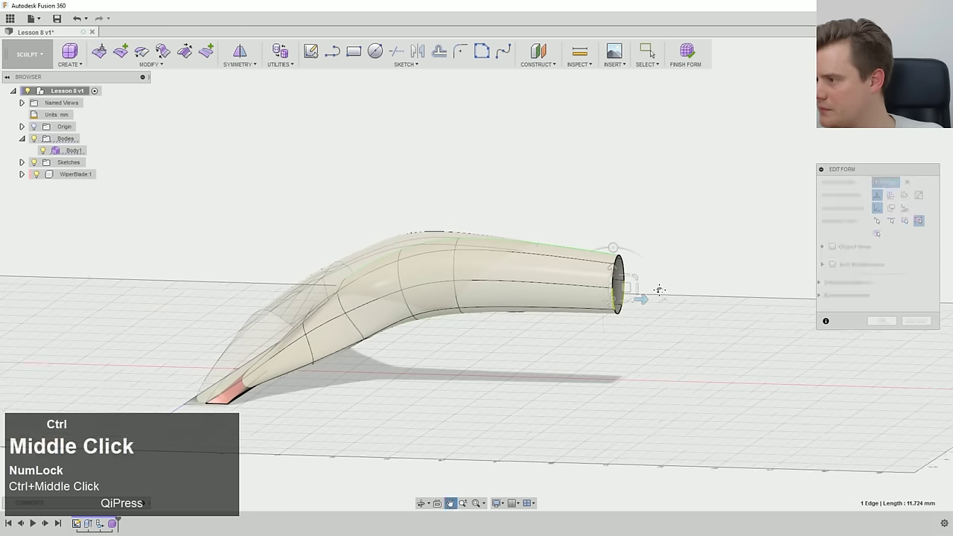
pyautogui.scroll(-3, 627, 277)
pyautogui.doubleClick(539, 272)
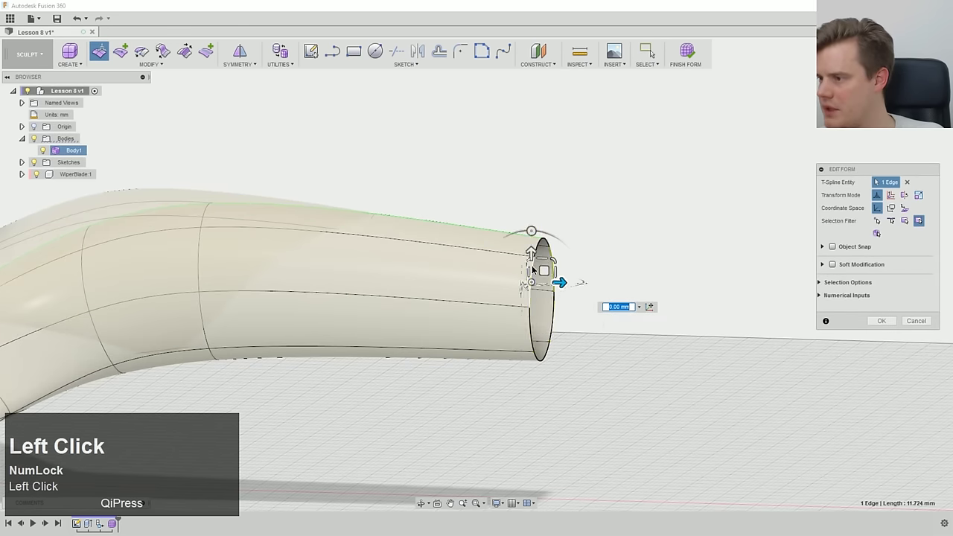
pyautogui.click(568, 299)
pyautogui.scroll(3, 588, 268)
pyautogui.moveTo(588, 268)
pyautogui.mouseDown(button='middle')
pyautogui.moveTo(600, 268)
pyautogui.moveTo(589, 256)
pyautogui.mouseUp(button='middle')
pyautogui.moveTo(546, 225); pyautogui.dragTo(532, 224)
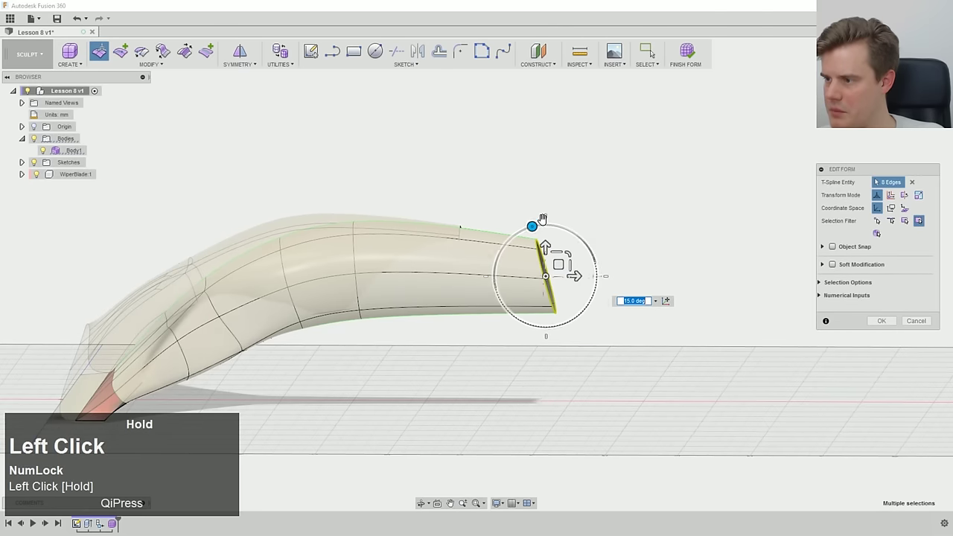
pyautogui.moveTo(585, 222); pyautogui.dragTo(586, 207, button='middle')
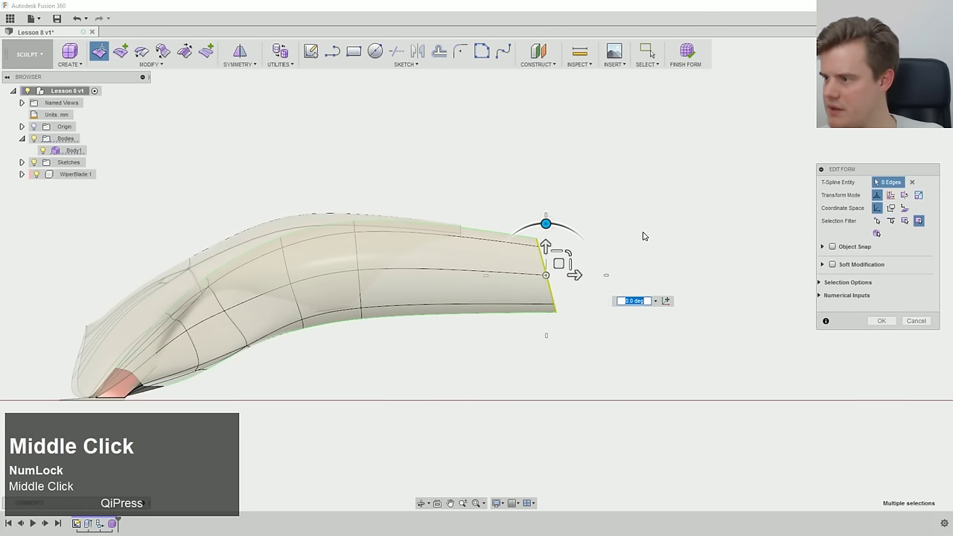
pyautogui.moveTo(645, 236); pyautogui.dragTo(626, 254, button='middle')
pyautogui.click(884, 321)
# - Hide the WiperBlade component so that only the handle body is shown
pyautogui.moveTo(694, 269); pyautogui.dragTo(683, 276, button='middle')
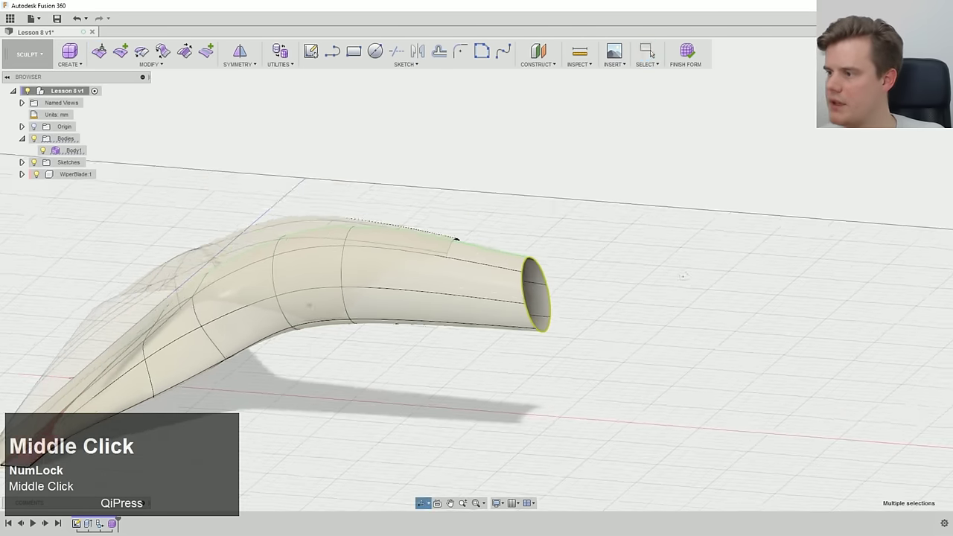
pyautogui.scroll(2, 544, 283)
pyautogui.scroll(-3, 551, 280)
pyautogui.scroll(2, 551, 279)
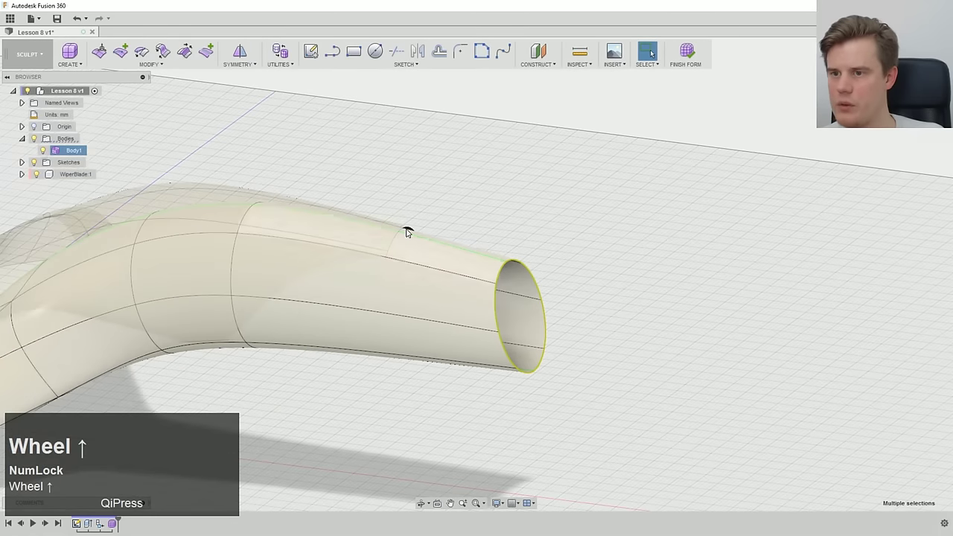
pyautogui.click(33, 175)
# - Fill the handle's rear opening using Fill Star mode with crease edges maintained
pyautogui.rightClick(589, 265)
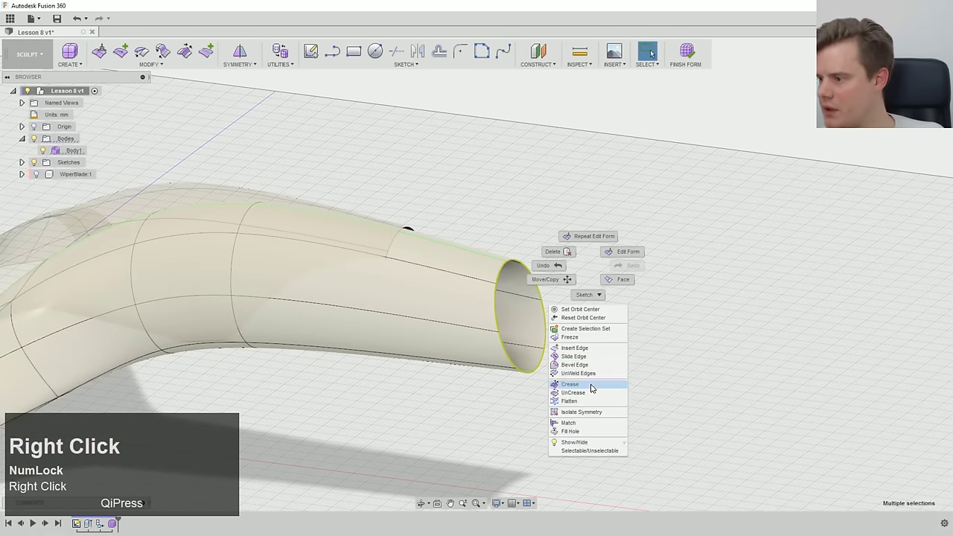
pyautogui.click(626, 301)
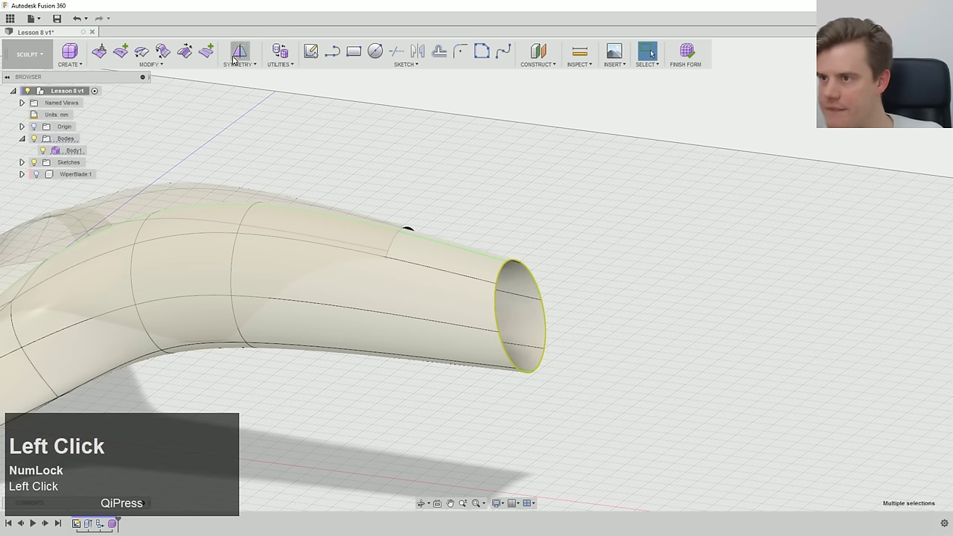
pyautogui.click(206, 64)
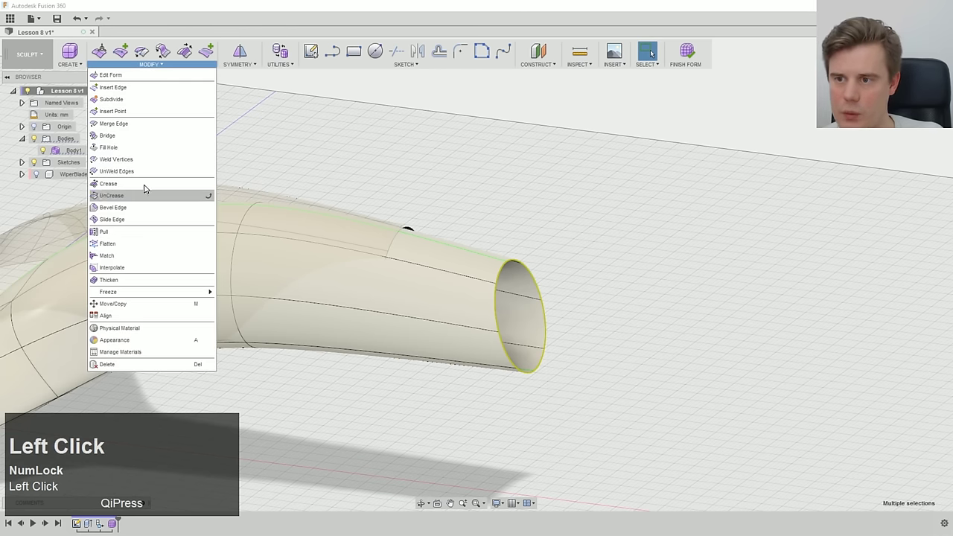
pyautogui.click(485, 324)
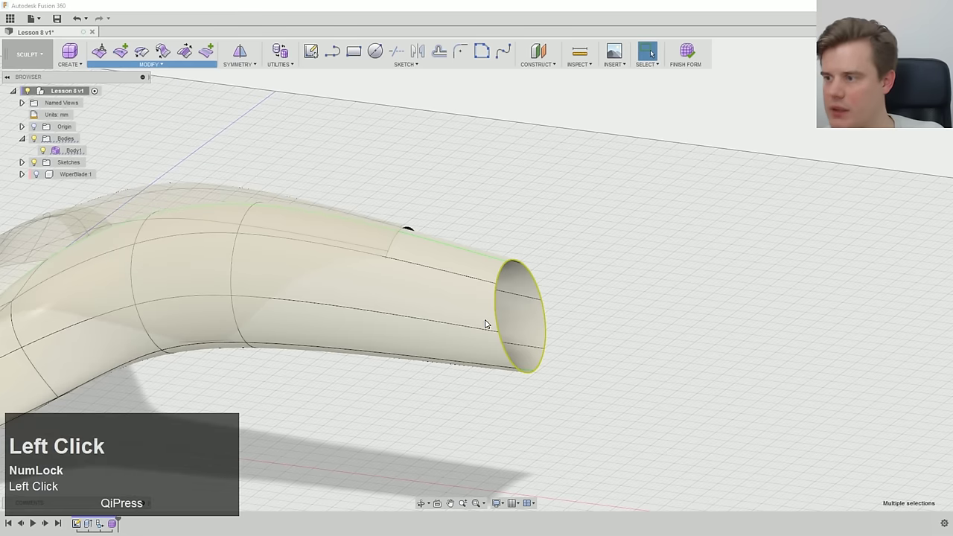
pyautogui.click(907, 196)
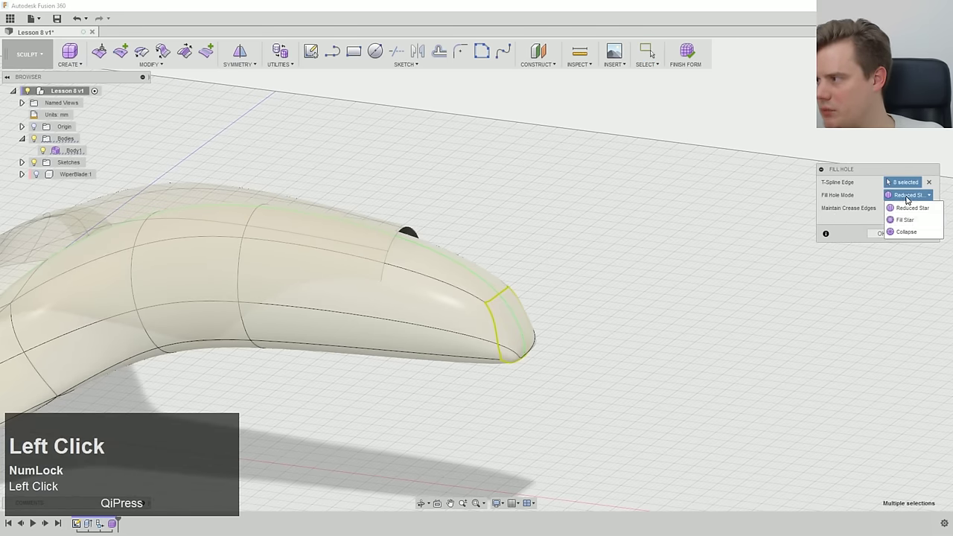
pyautogui.click(903, 221)
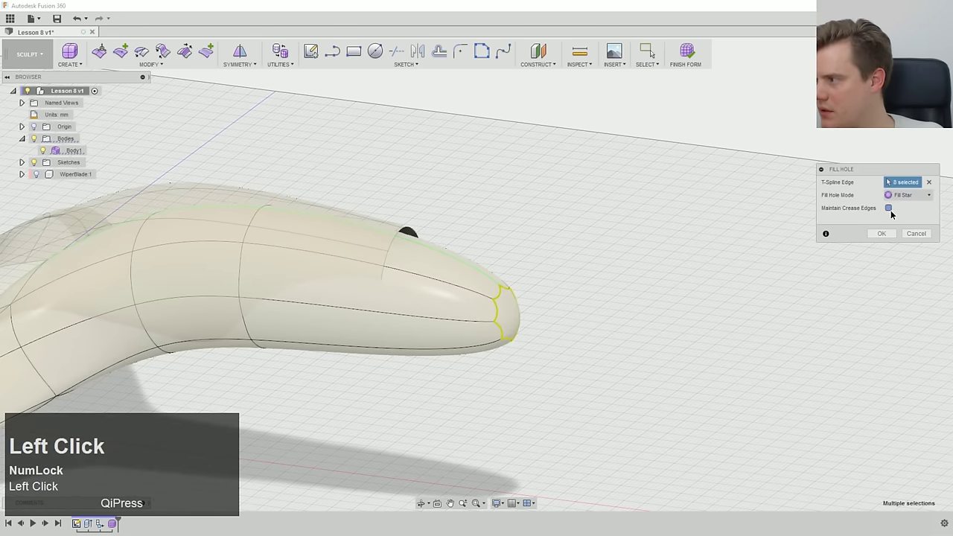
pyautogui.click(889, 208)
pyautogui.click(884, 233)
# - Try to fill the handle's mouth opening in Fill Star mode with crease edges maintained
pyautogui.scroll(3, 437, 323)
pyautogui.keyDown('ctrl'); pyautogui.moveTo(417, 320); pyautogui.dragTo(558, 229, button='middle'); pyautogui.keyUp('ctrl')
pyautogui.doubleClick(523, 416)
pyautogui.rightClick(610, 200)
pyautogui.click(630, 170)
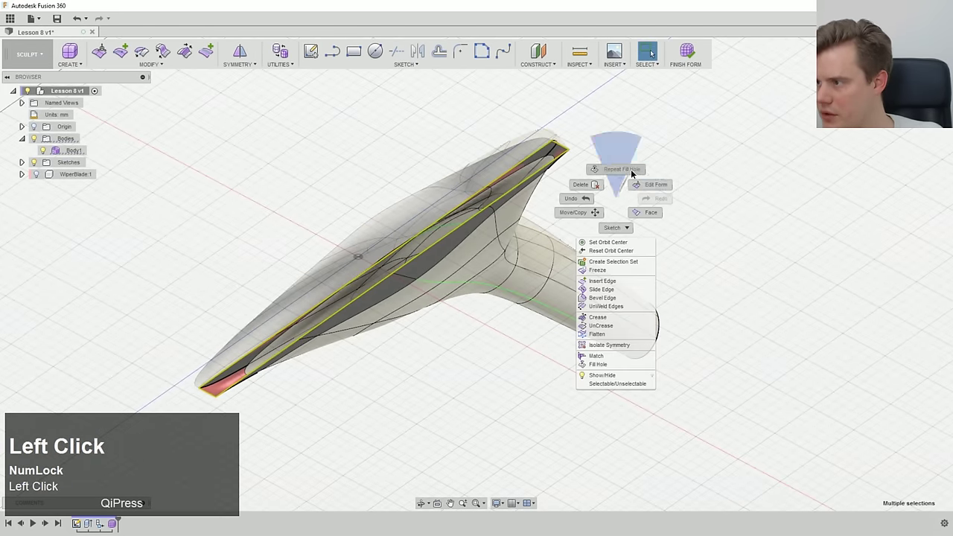
pyautogui.click(906, 197)
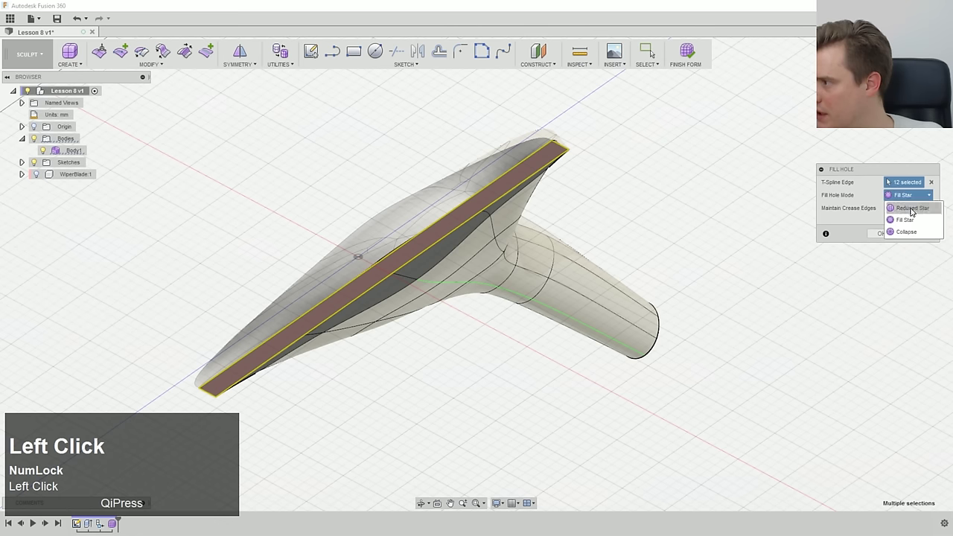
pyautogui.click(854, 236)
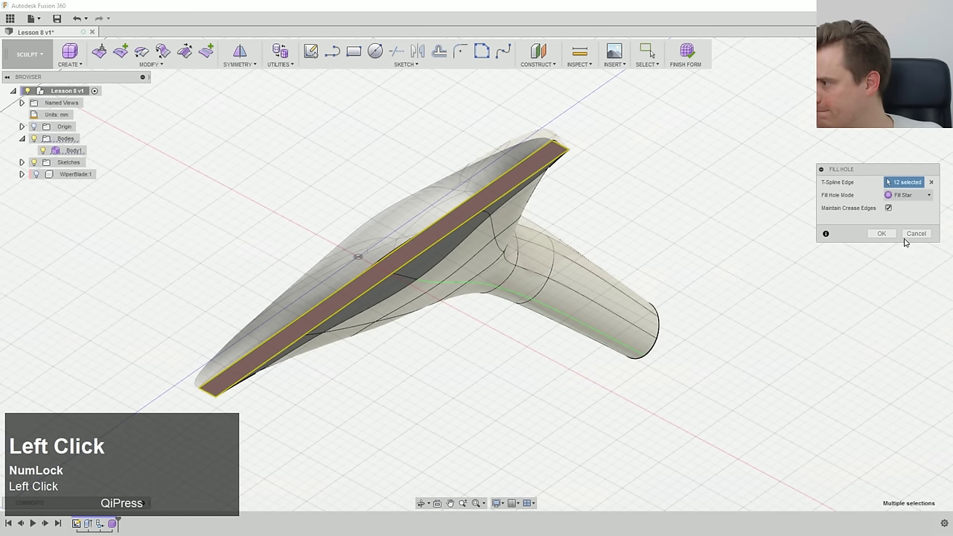
pyautogui.click(907, 234)
# - Try to bridge two opposite middle edges of the mouth opening with 1 face and crease edges maintained
pyautogui.keyDown('shift'); pyautogui.moveTo(470, 158); pyautogui.dragTo(490, 272, button='middle'); pyautogui.keyUp('shift')
pyautogui.scroll(-2, 489, 273)
pyautogui.click(163, 51)
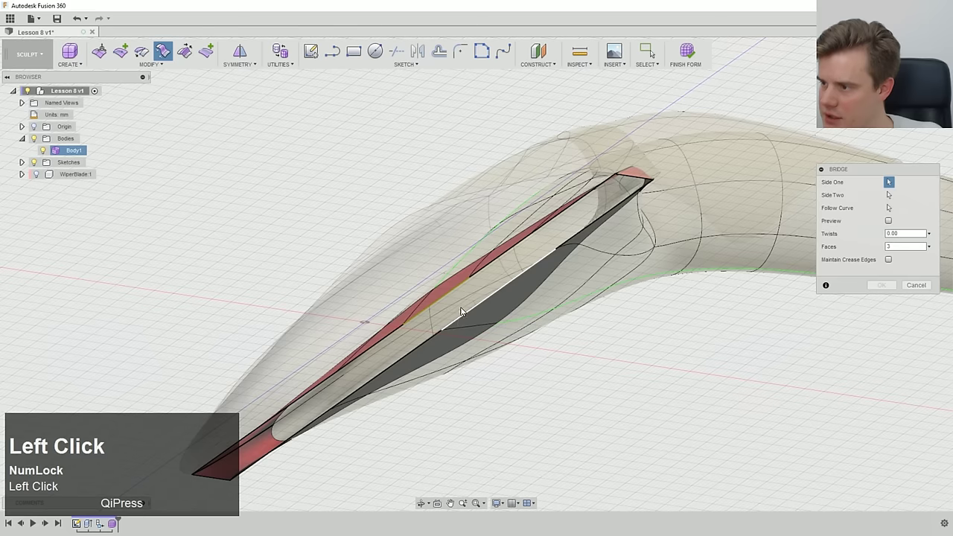
pyautogui.keyDown('ctrl'); pyautogui.click(483, 265); pyautogui.keyUp('ctrl')
pyautogui.click(490, 303)
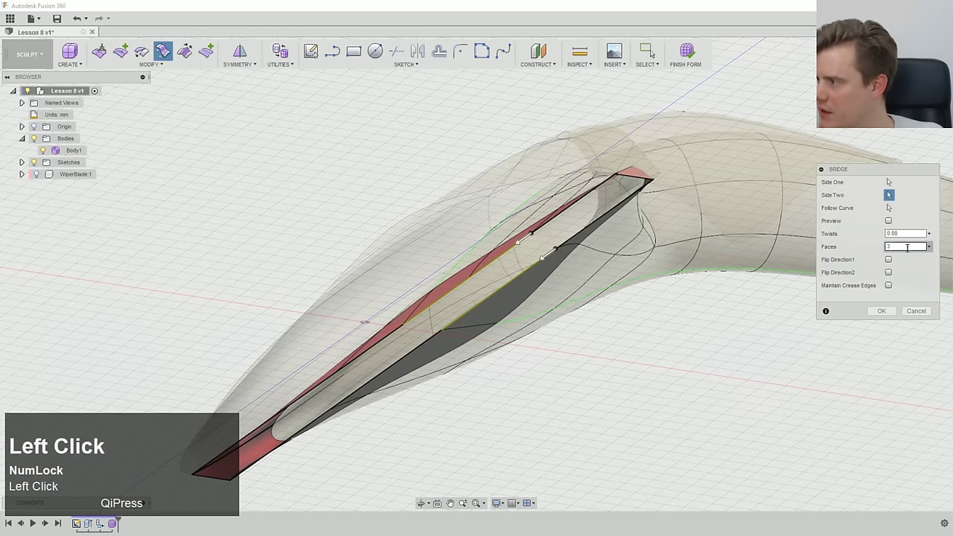
pyautogui.write('1')
pyautogui.click(889, 286)
pyautogui.click(882, 311)
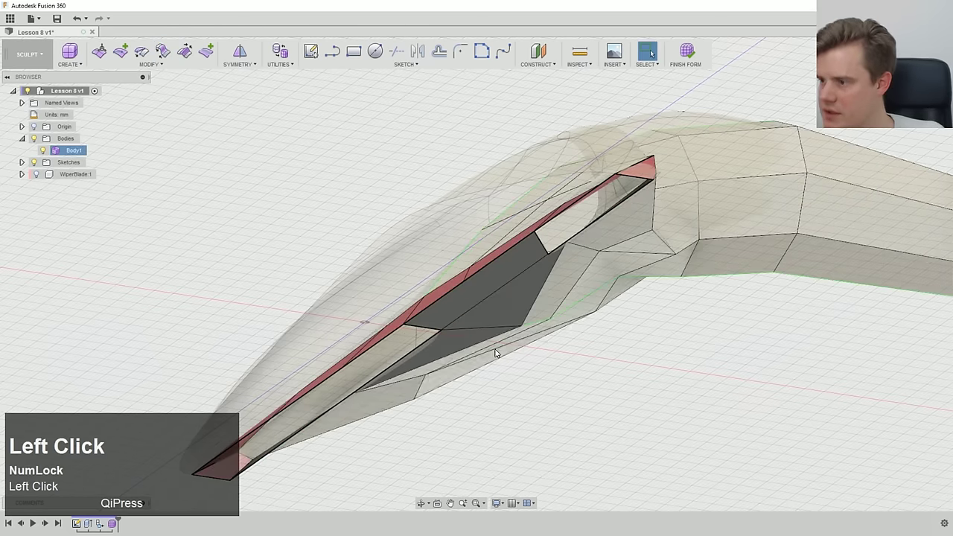
pyautogui.keyDown('ctrl'); pyautogui.moveTo(496, 347); pyautogui.dragTo(566, 287, button='middle'); pyautogui.keyUp('ctrl')
pyautogui.hotkey('ctrl', 'z')
pyautogui.scroll(-2, 565, 329)
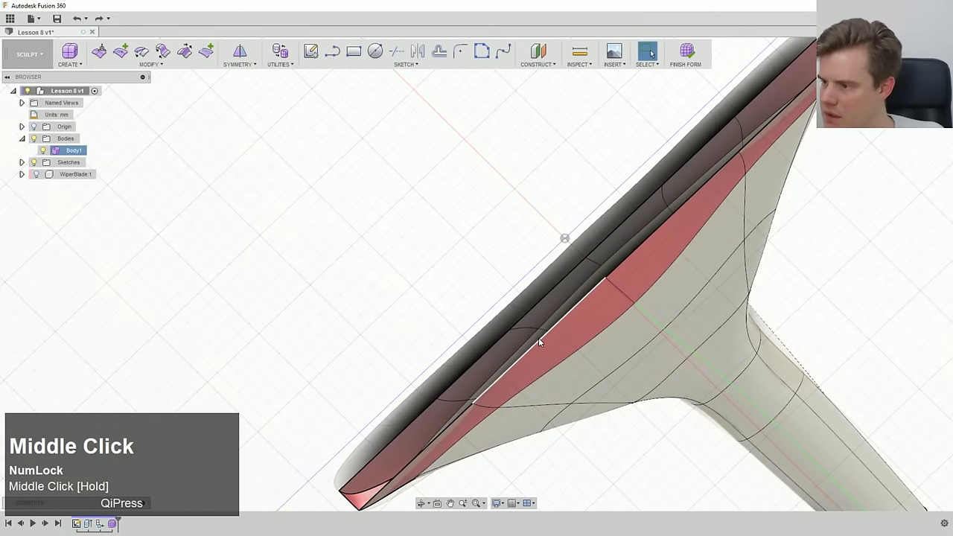
pyautogui.click(449, 422)
pyautogui.click(452, 422)
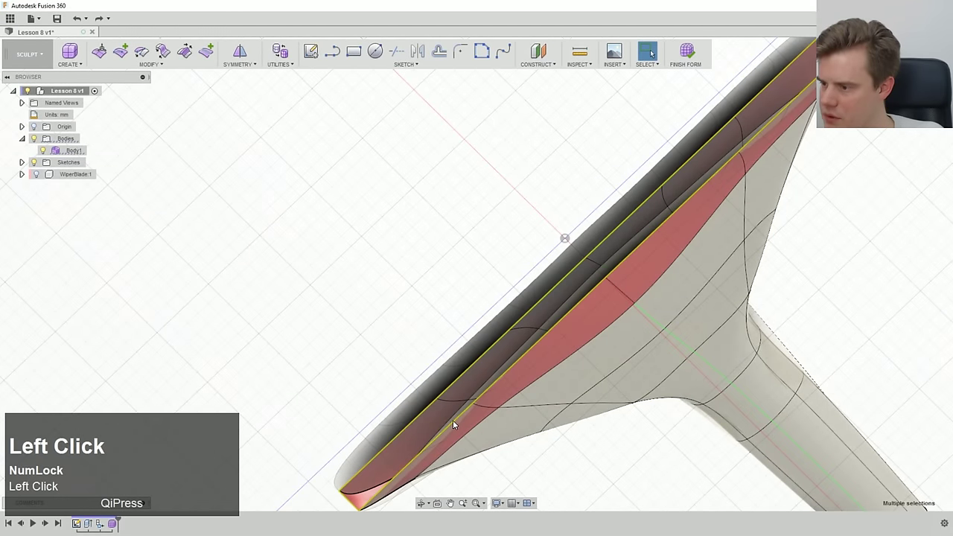
pyautogui.rightClick(412, 314)
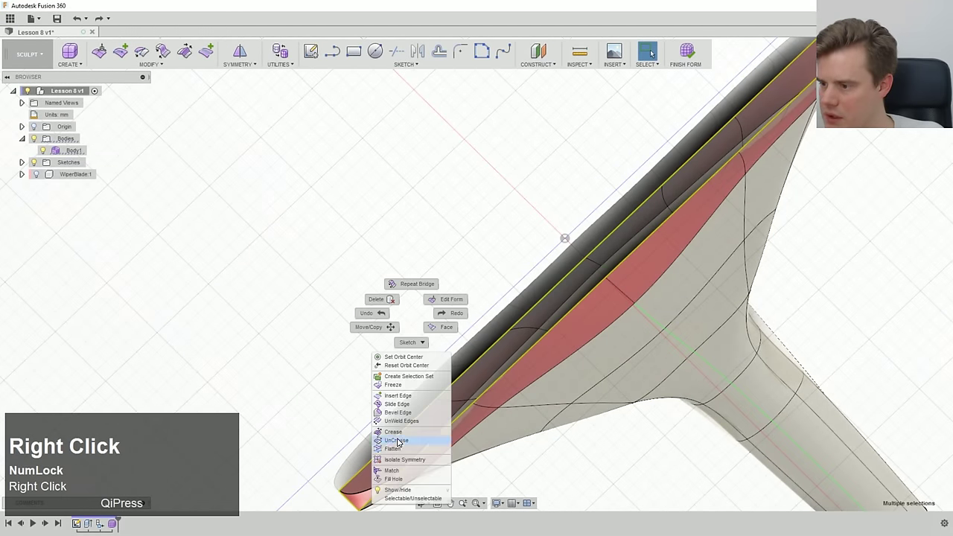
pyautogui.click(325, 402)
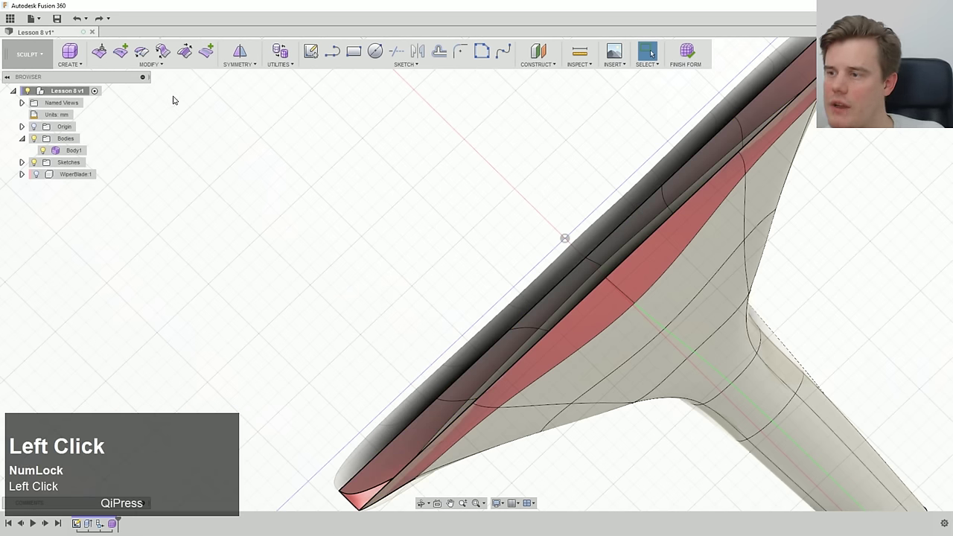
pyautogui.click(160, 58)
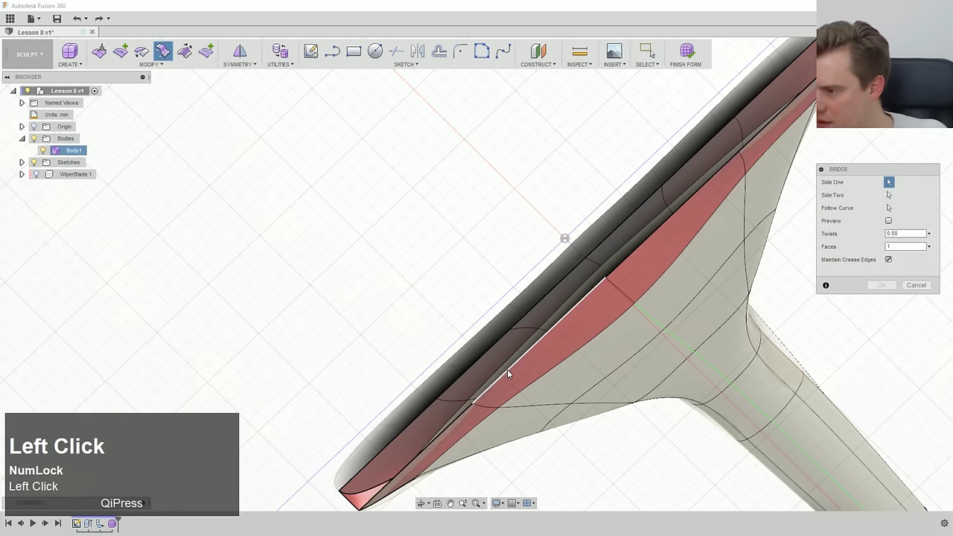
pyautogui.moveTo(507, 370); pyautogui.dragTo(537, 289, button='middle')
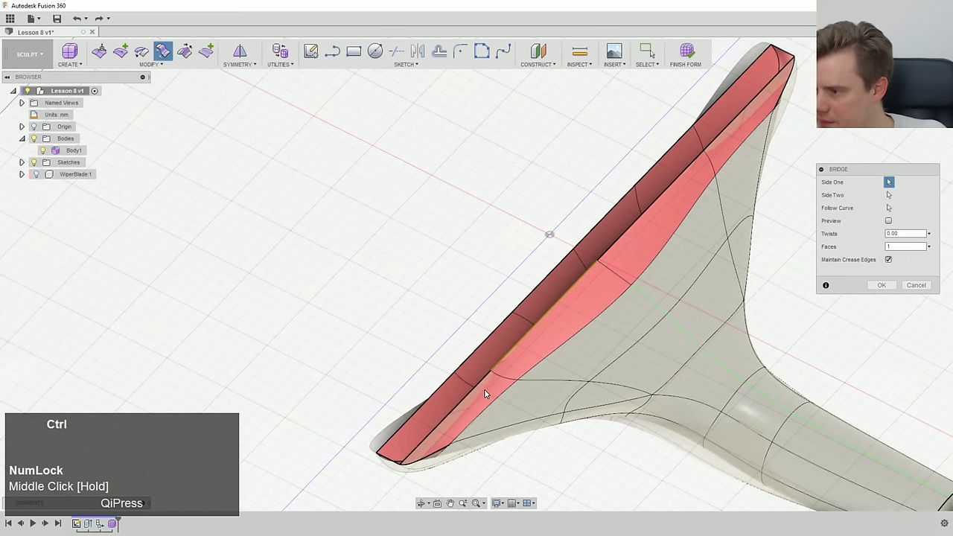
pyautogui.click(918, 284)
pyautogui.keyDown('ctrl'); pyautogui.moveTo(671, 335); pyautogui.dragTo(596, 350, button='middle'); pyautogui.keyUp('ctrl')
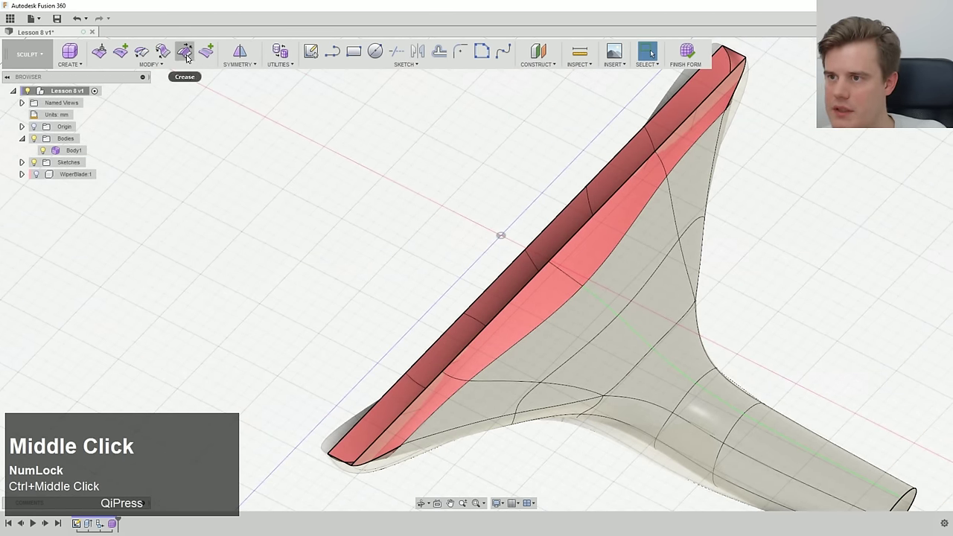
pyautogui.click(206, 51)
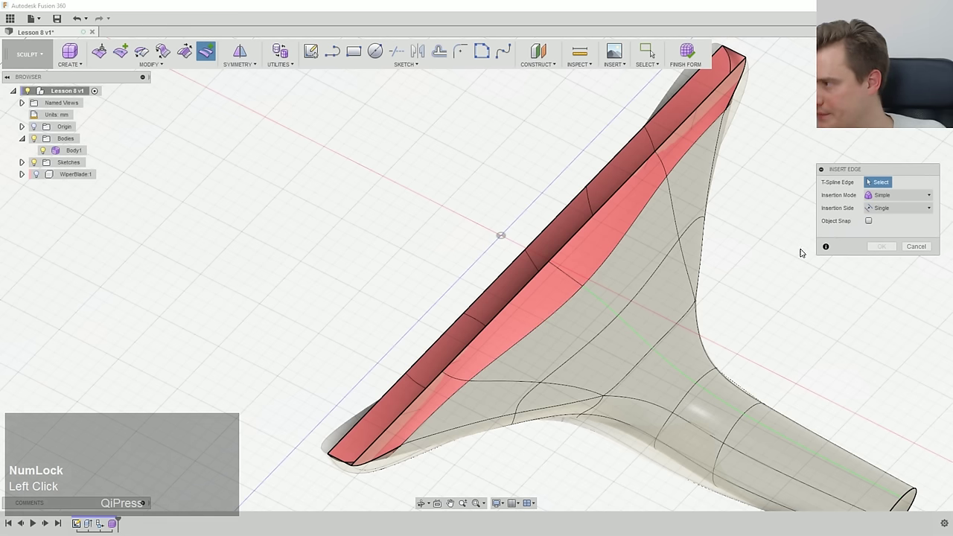
pyautogui.moveTo(502, 312); pyautogui.dragTo(536, 294, button='middle')
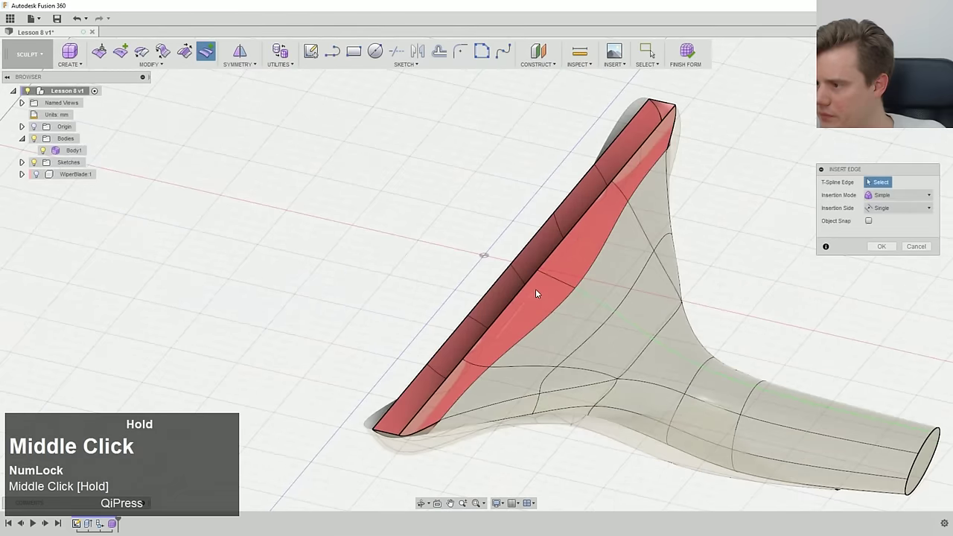
pyautogui.click(919, 249)
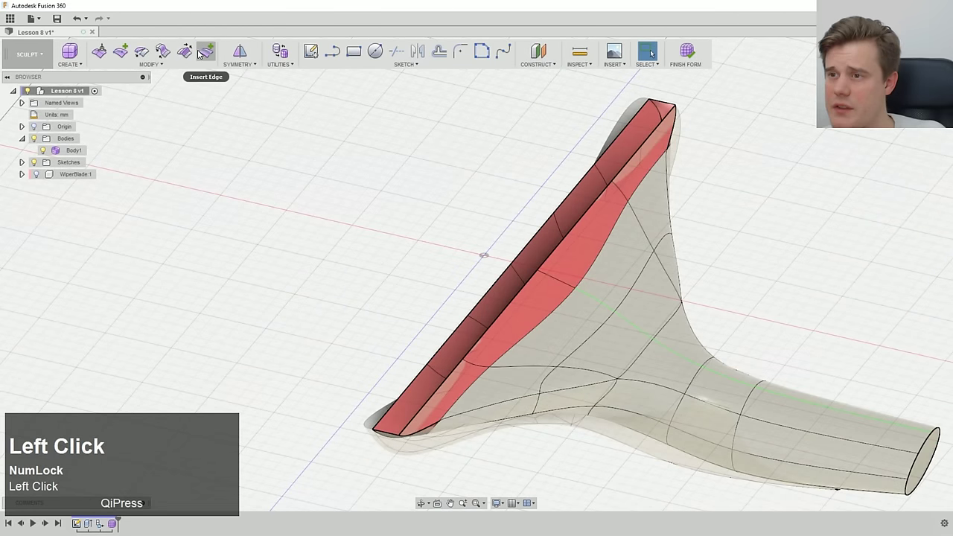
# - Try to insert points in Simple mode across the band beside the mouth's rim, on both sides of the centre line
pyautogui.click(120, 51)
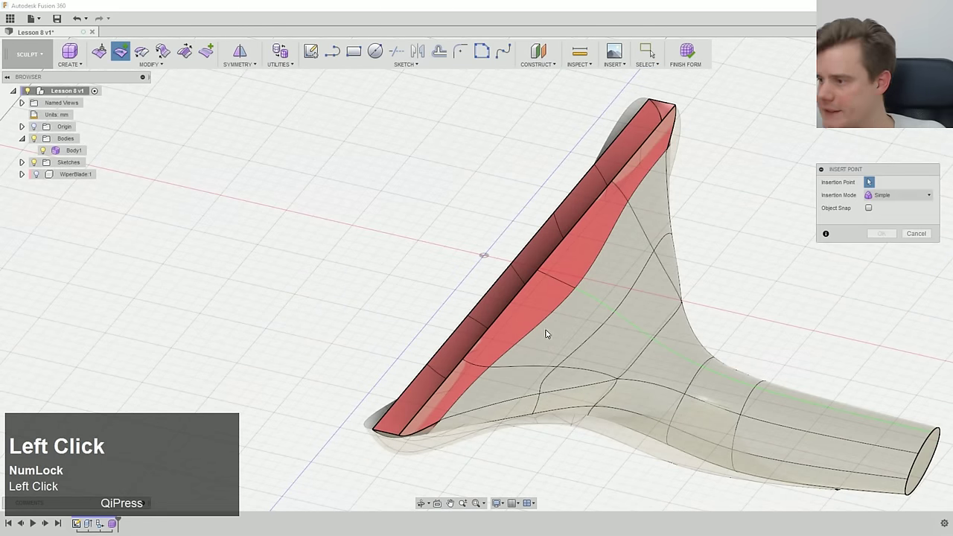
pyautogui.moveTo(493, 322); pyautogui.dragTo(546, 451, button='middle')
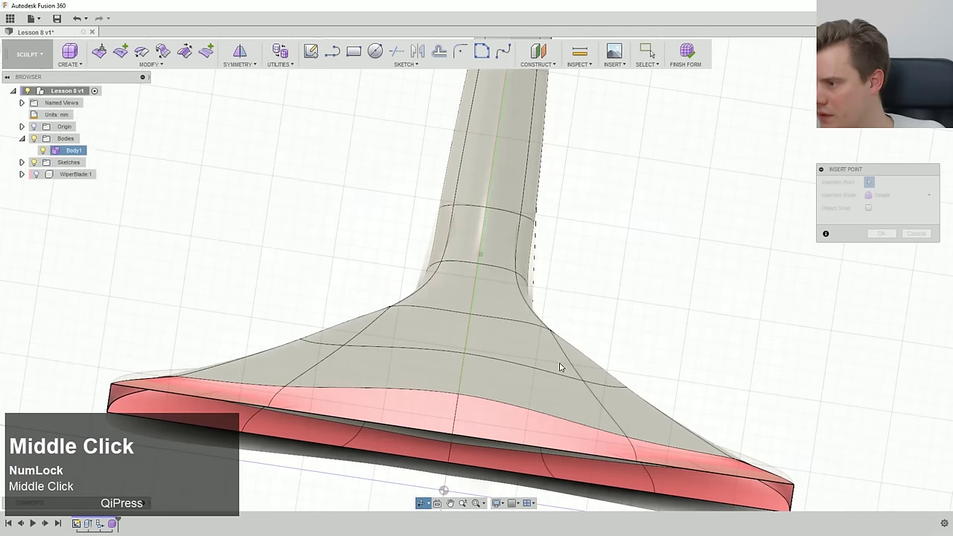
pyautogui.click(543, 448)
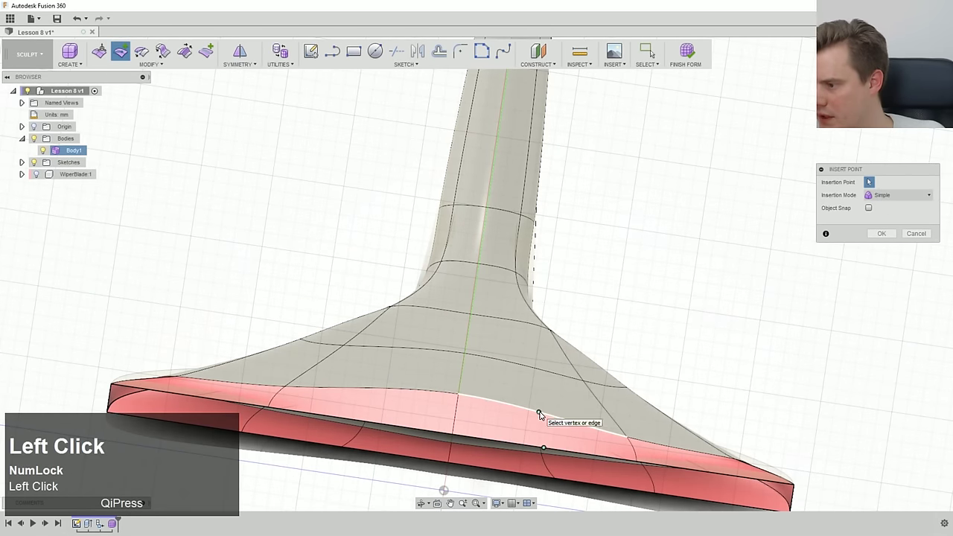
pyautogui.click(363, 422)
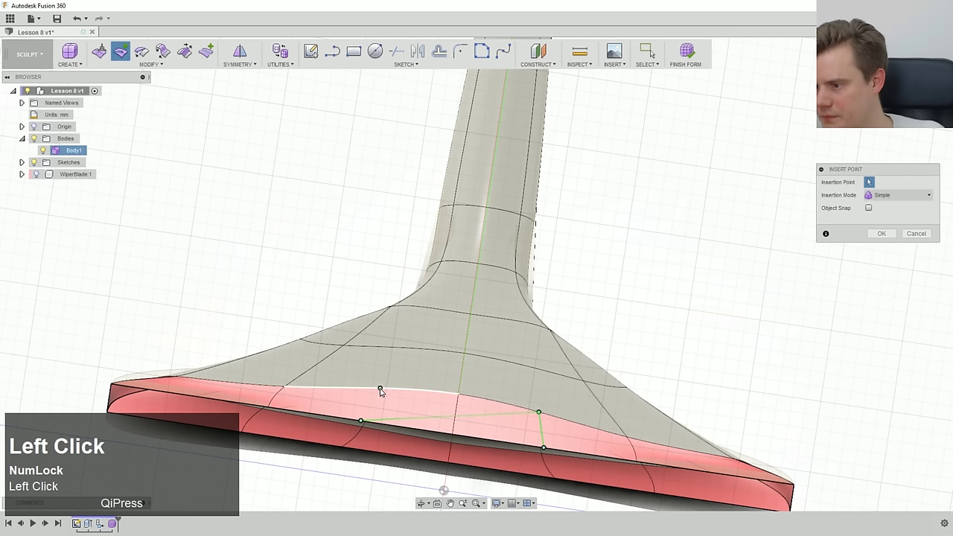
pyautogui.click(912, 236)
pyautogui.keyDown('ctrl'); pyautogui.moveTo(854, 260); pyautogui.dragTo(709, 311, button='middle'); pyautogui.keyUp('ctrl')
# - Start inserting points in Simple mode on the mouth's rim edge beside the centre line
pyautogui.rightClick(707, 289)
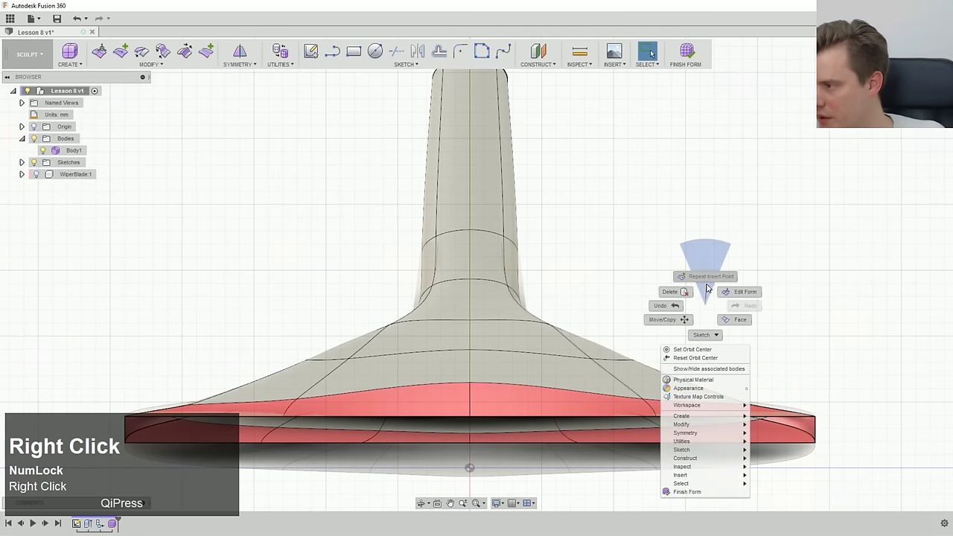
pyautogui.click(707, 289)
pyautogui.click(567, 415)
pyautogui.moveTo(567, 415); pyautogui.dragTo(562, 393, button='middle')
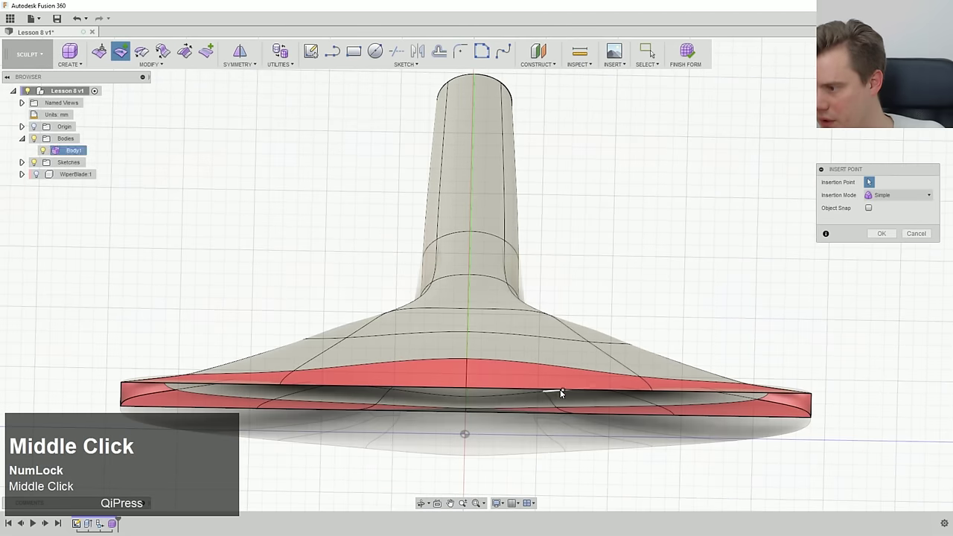
# - Use Insert Point in Simple mode to add an edge across the upper front lip on each side of the centre line
pyautogui.click(559, 393)
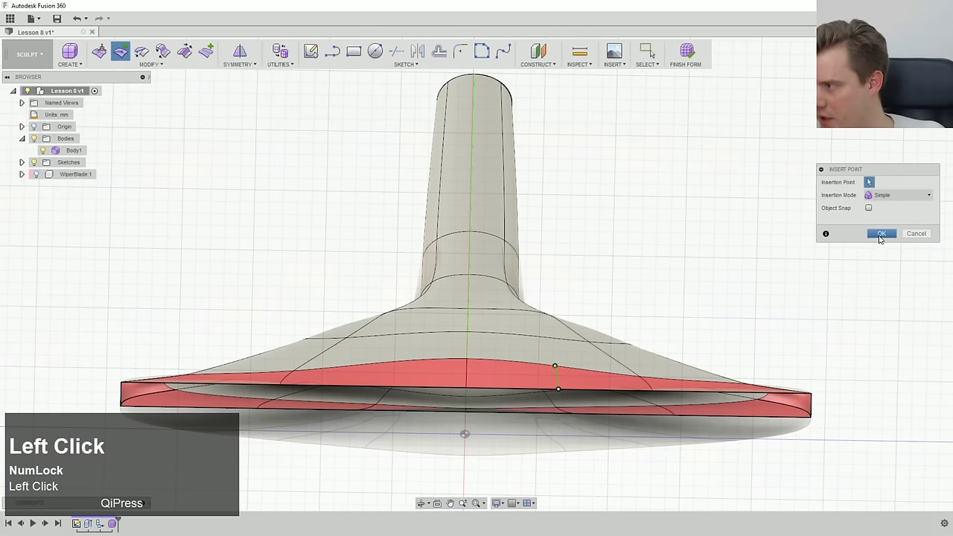
pyautogui.click(880, 234)
pyautogui.rightClick(698, 252)
pyautogui.click(697, 233)
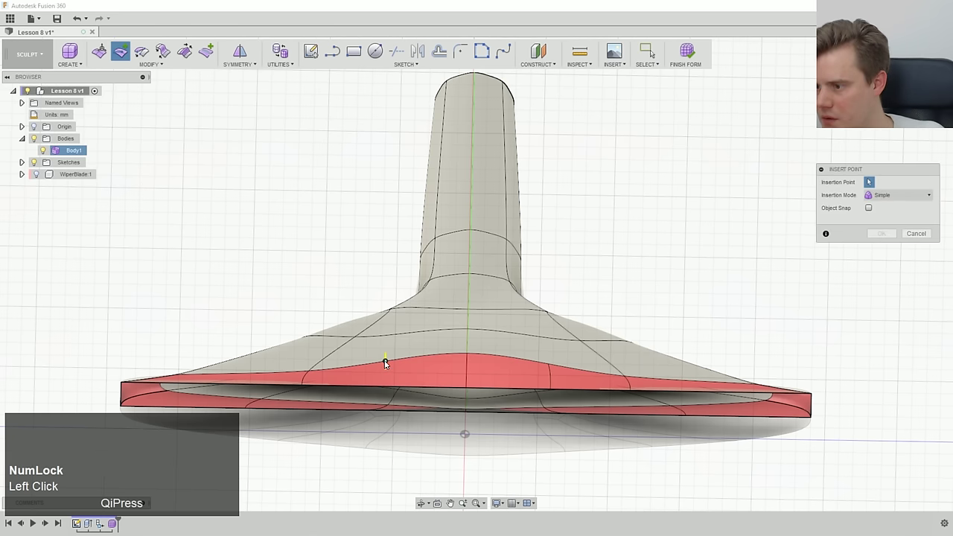
pyautogui.click(385, 362)
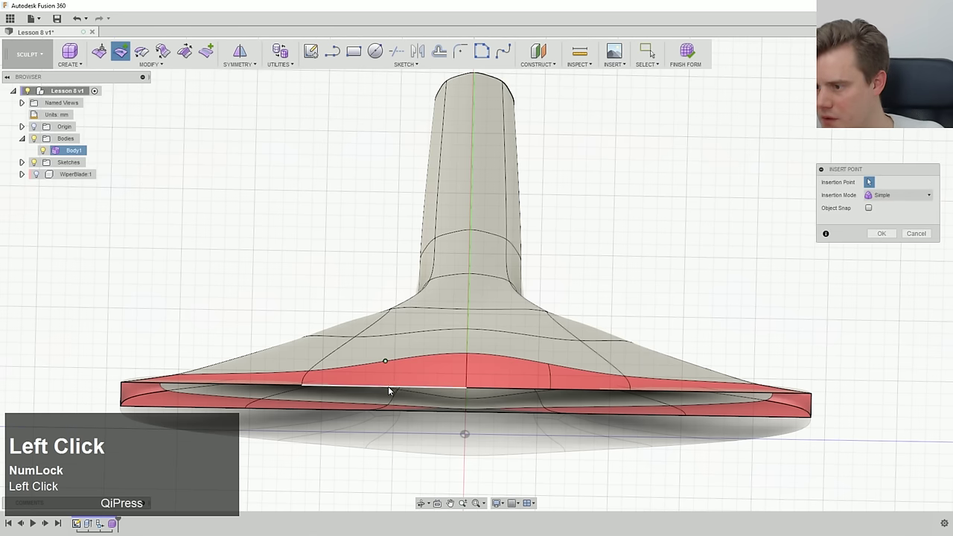
pyautogui.keyDown('shift'); pyautogui.moveTo(388, 386); pyautogui.dragTo(391, 365, button='middle'); pyautogui.keyUp('shift')
pyautogui.click(384, 364)
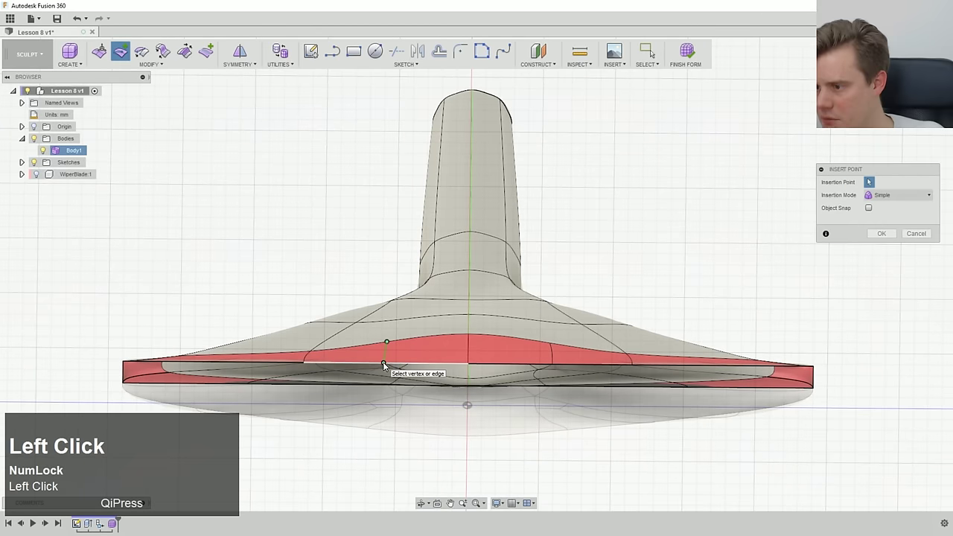
pyautogui.click(877, 233)
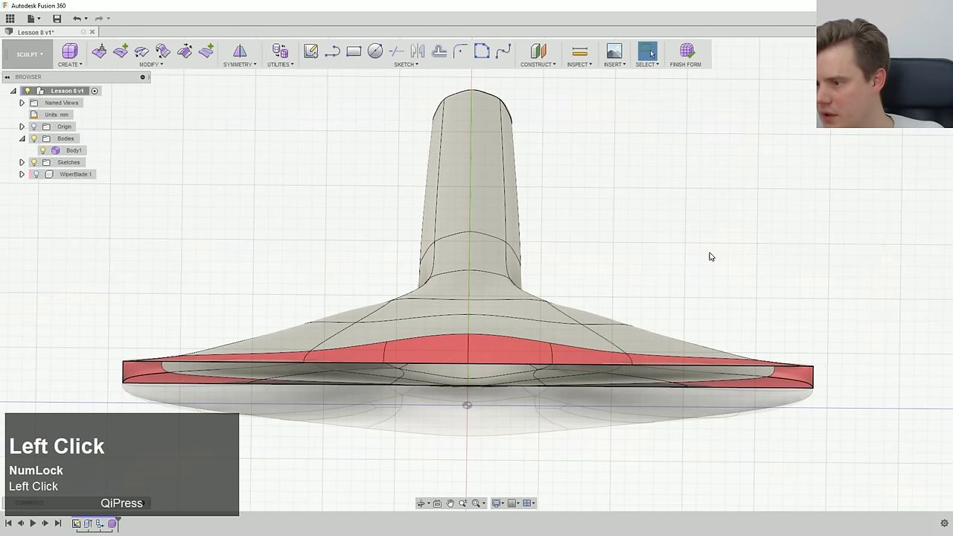
# - Bridge the upper and lower edges of the front opening with 1 face and no twists, keeping Maintain Crease Edges on
pyautogui.moveTo(712, 257); pyautogui.dragTo(648, 262, button='middle')
pyautogui.scroll(-3, 428, 254)
pyautogui.moveTo(429, 253); pyautogui.dragTo(458, 271, button='middle')
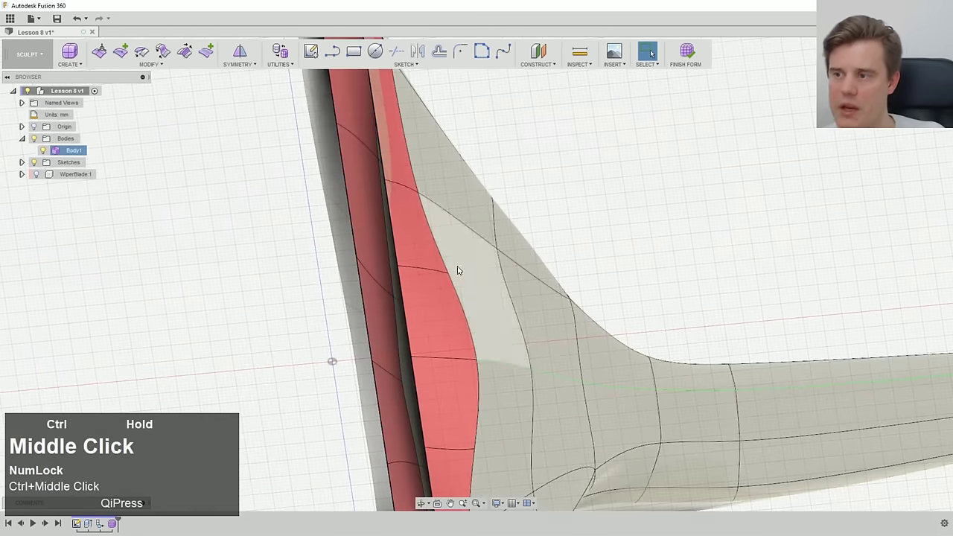
pyautogui.scroll(4, 432, 198)
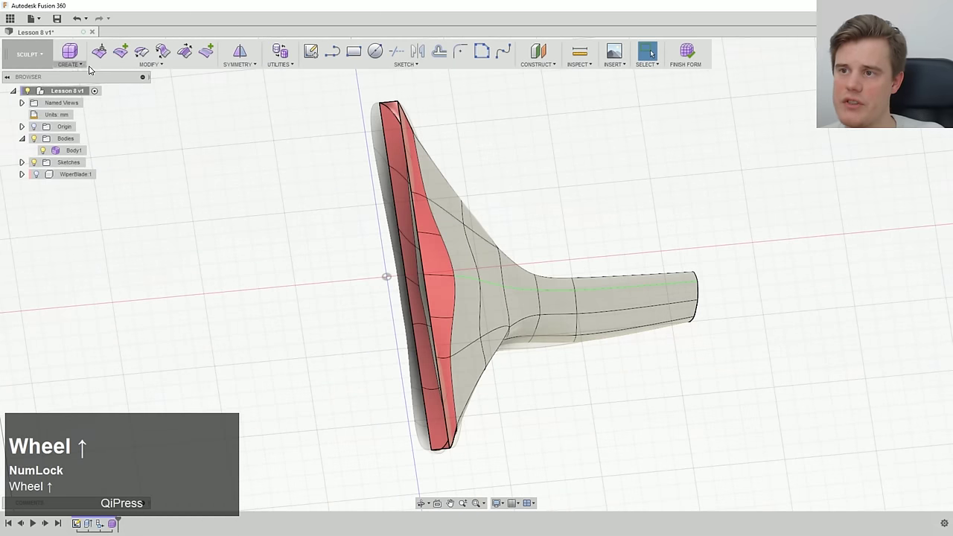
pyautogui.click(160, 51)
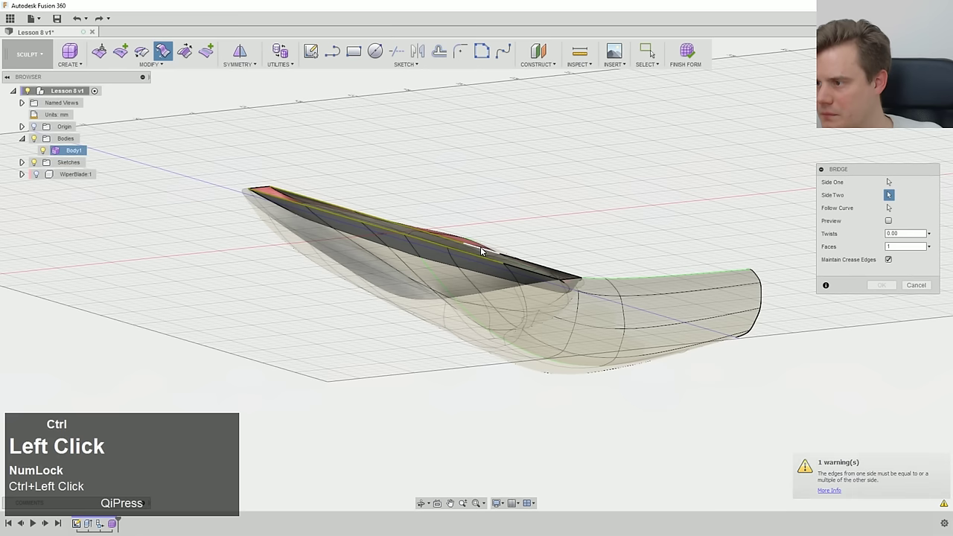
pyautogui.keyDown('ctrl'); pyautogui.click(484, 249); pyautogui.keyUp('ctrl')
pyautogui.keyDown('ctrl'); pyautogui.click(514, 266); pyautogui.keyUp('ctrl')
pyautogui.keyDown('ctrl'); pyautogui.click(524, 261); pyautogui.keyUp('ctrl')
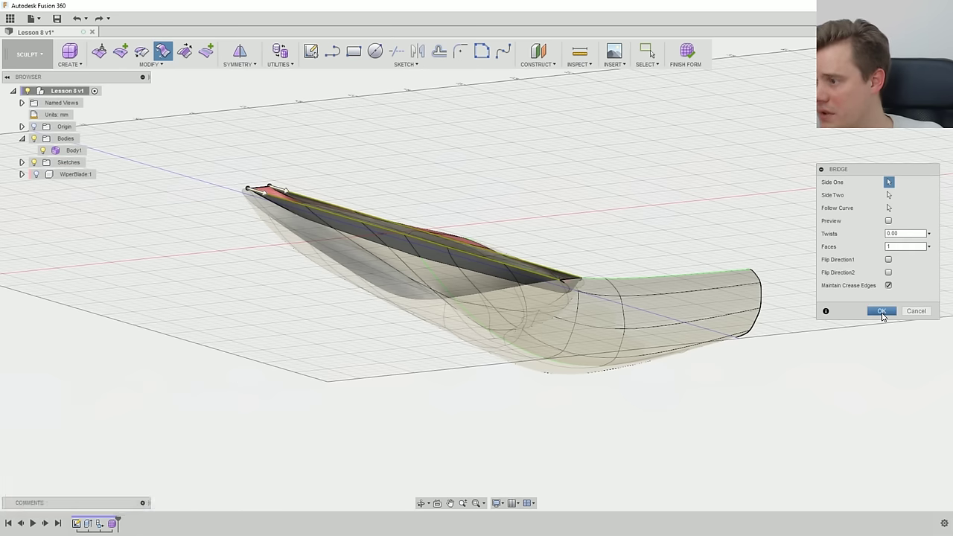
pyautogui.click(882, 312)
# - In Edit Form, move the side vertex at the neck by about -4.417 and 3.019 mm, and its lower neighbour by about 3.05 and 1.052 mm
pyautogui.moveTo(584, 230)
pyautogui.mouseDown(button='middle')
pyautogui.moveTo(543, 227)
pyautogui.moveTo(592, 240)
pyautogui.mouseUp(button='middle')
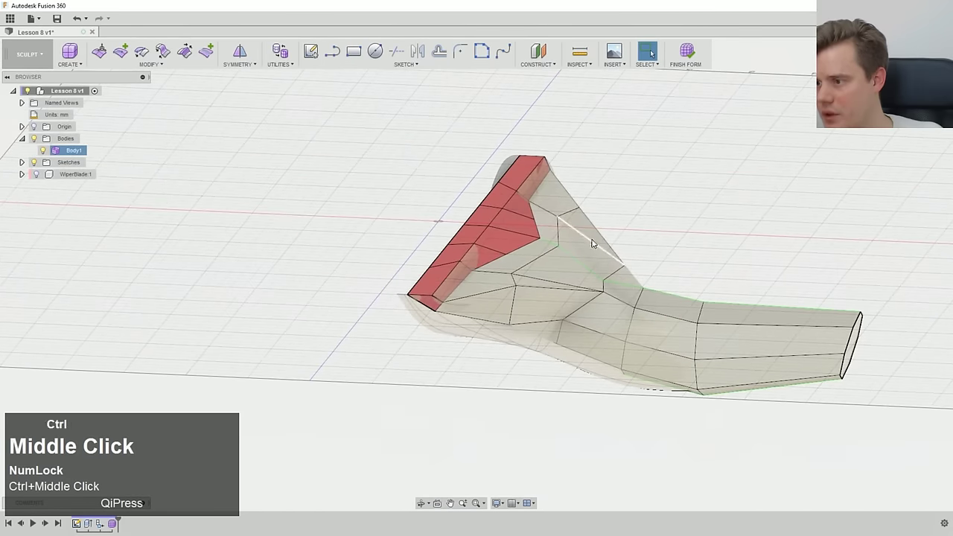
pyautogui.scroll(-2, 591, 241)
pyautogui.keyDown('ctrl'); pyautogui.moveTo(675, 124); pyautogui.dragTo(656, 160, button='middle'); pyautogui.keyUp('ctrl')
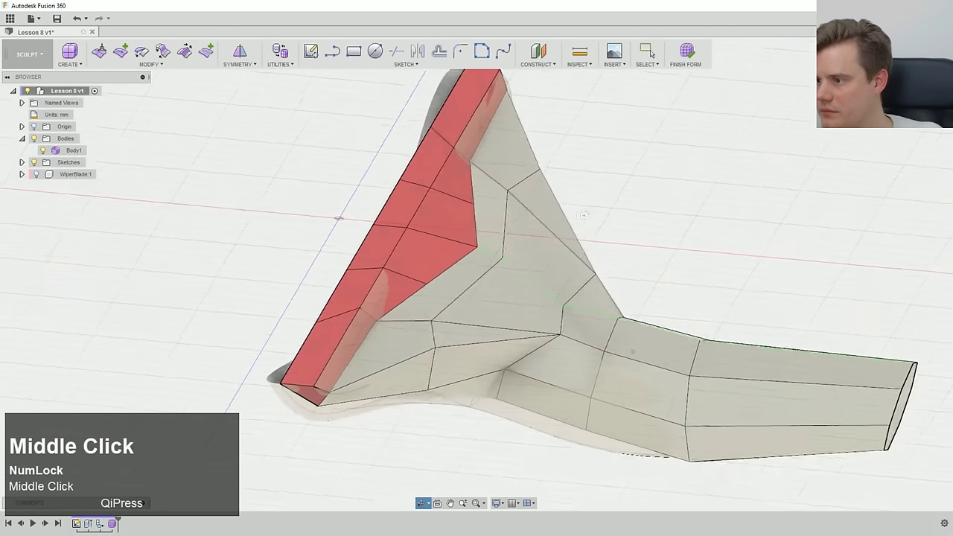
pyautogui.scroll(-3, 615, 270)
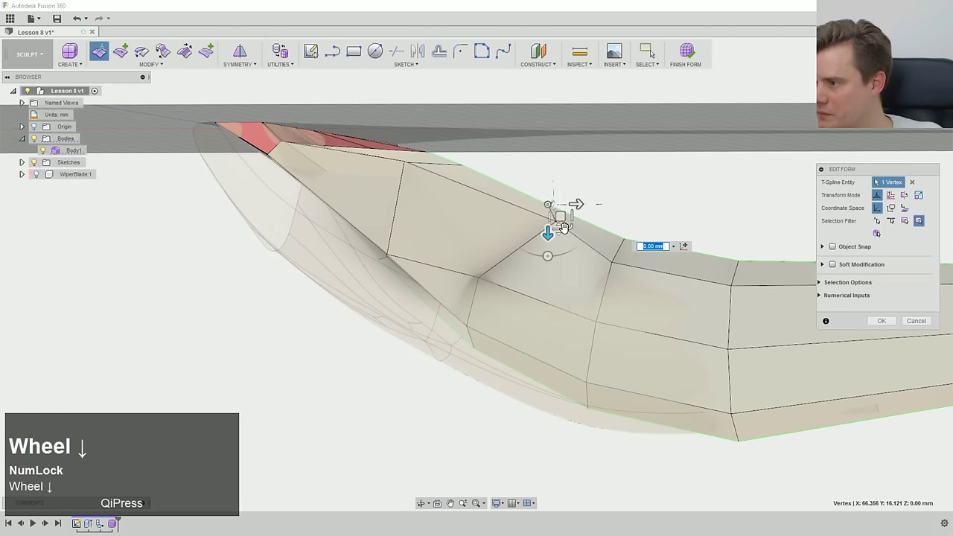
pyautogui.click(555, 224)
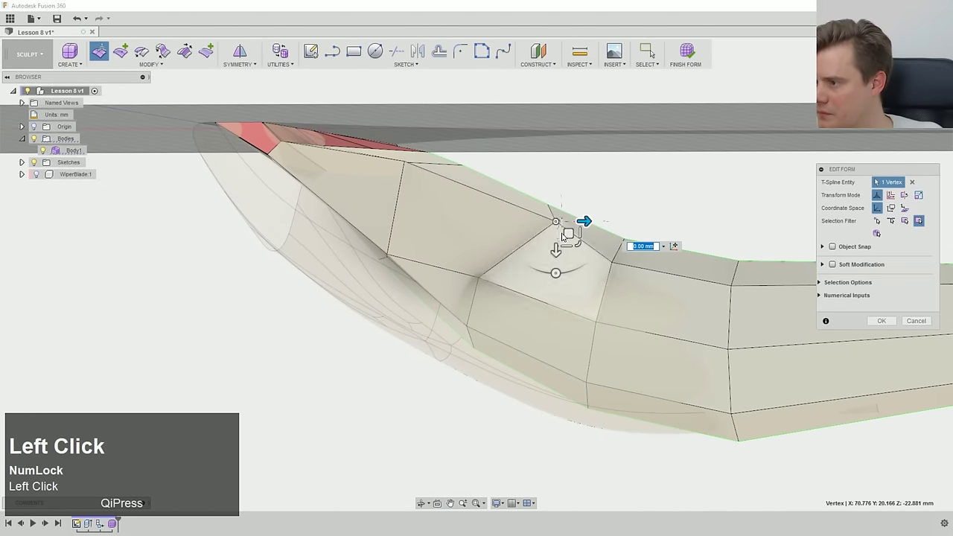
pyautogui.moveTo(561, 241); pyautogui.dragTo(547, 246)
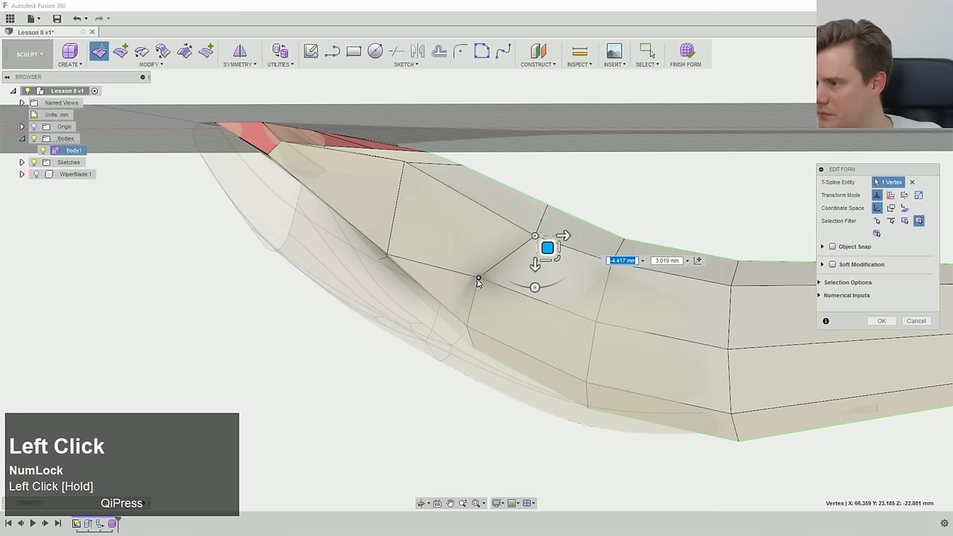
pyautogui.click(479, 279)
pyautogui.middleClick(485, 283)
pyautogui.moveTo(491, 290); pyautogui.dragTo(507, 297)
pyautogui.scroll(2, 558, 255)
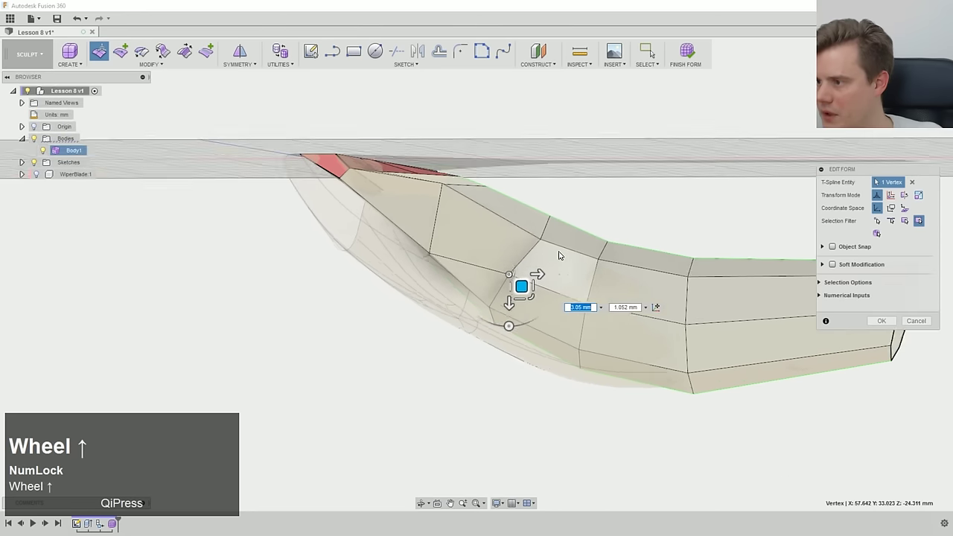
# - Lower the vertex between the neck and the wide head by about 5 mm and finish the form edit
pyautogui.moveTo(558, 255); pyautogui.dragTo(502, 261, button='middle')
pyautogui.keyDown('ctrl'); pyautogui.moveTo(647, 208); pyautogui.dragTo(590, 244, button='middle'); pyautogui.keyUp('ctrl')
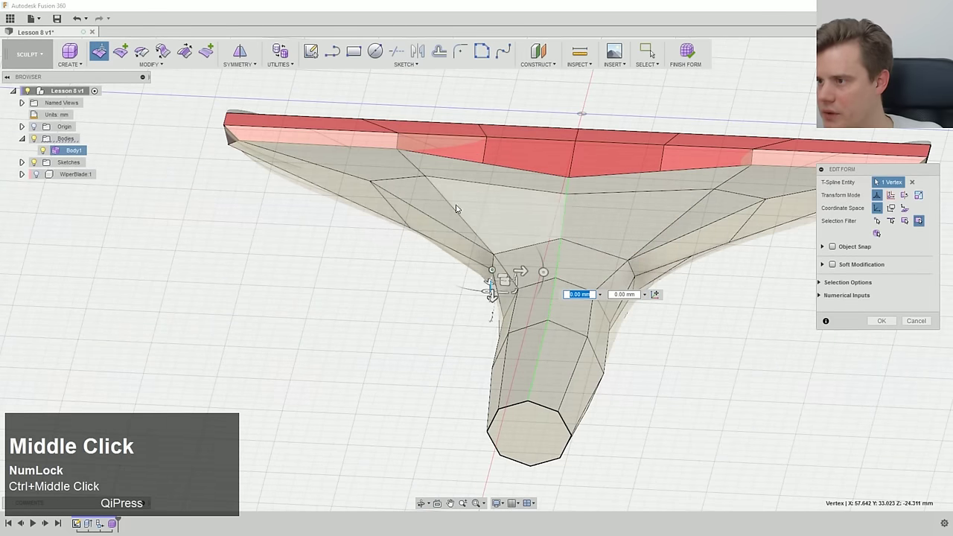
pyautogui.click(425, 178)
pyautogui.moveTo(469, 231); pyautogui.dragTo(484, 253, button='middle')
pyautogui.moveTo(402, 177); pyautogui.dragTo(414, 185)
pyautogui.moveTo(414, 185); pyautogui.dragTo(548, 306, button='middle')
pyautogui.moveTo(377, 240); pyautogui.dragTo(377, 287)
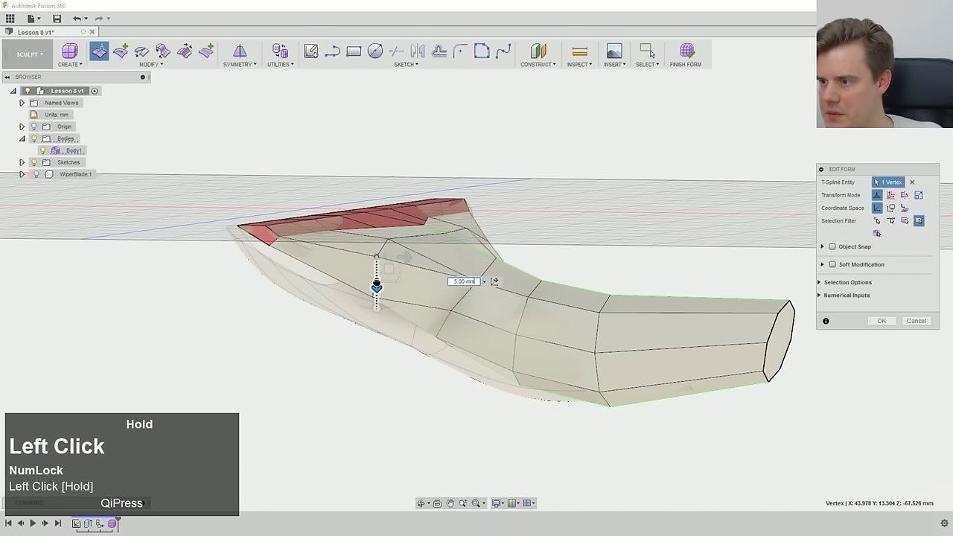
pyautogui.keyDown('shift'); pyautogui.moveTo(389, 275); pyautogui.dragTo(596, 205, button='middle'); pyautogui.keyUp('shift')
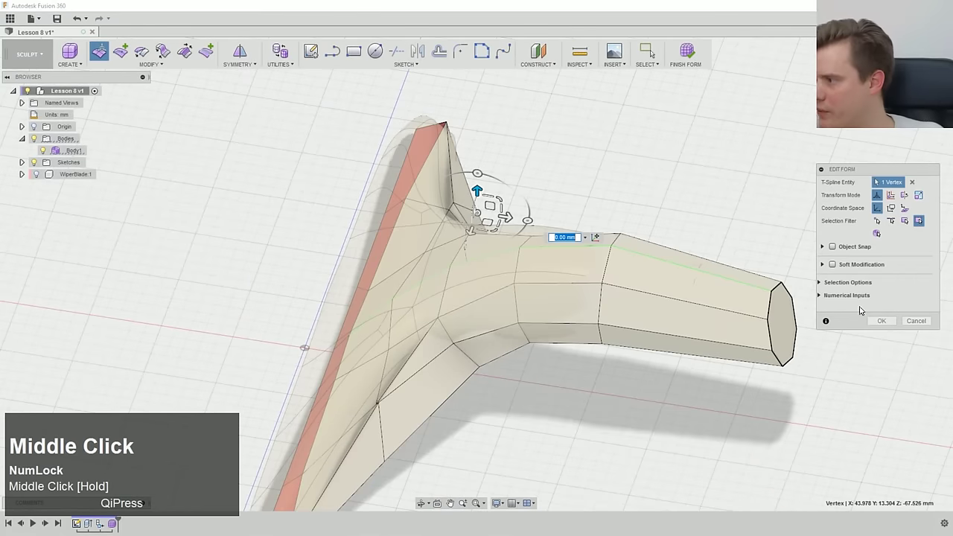
pyautogui.click(880, 321)
pyautogui.scroll(2, 254, 117)
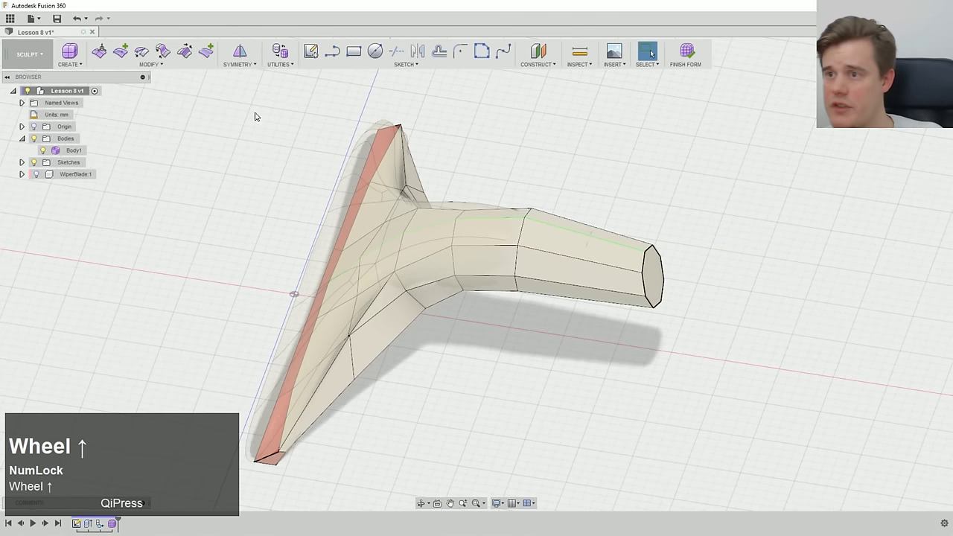
# - Try to switch the T-spline body to smooth display with the Display Mode utility
pyautogui.click(148, 64)
pyautogui.click(280, 64)
pyautogui.click(301, 79)
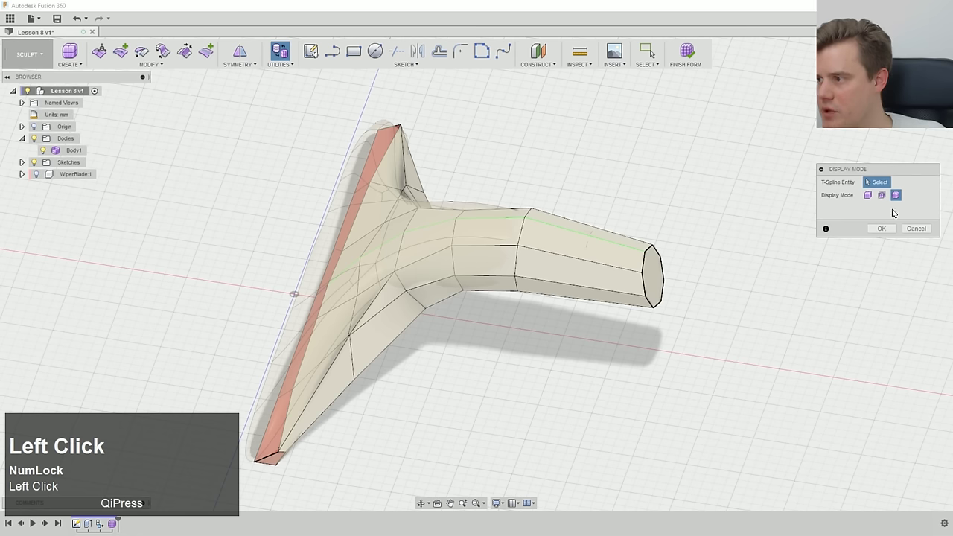
pyautogui.click(611, 275)
pyautogui.click(881, 229)
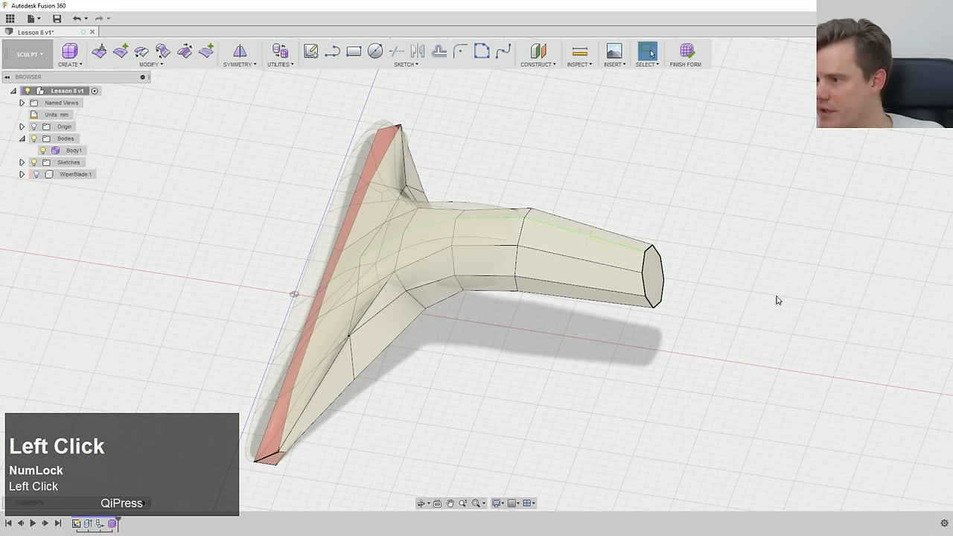
# - With Edit Form, move the vertex in the pinched crease beside the neck to about X 41.1, Y 23.5, Z 54.3 mm
pyautogui.keyDown('shift'); pyautogui.moveTo(777, 298); pyautogui.dragTo(738, 290, button='middle'); pyautogui.keyUp('shift')
pyautogui.moveTo(492, 261); pyautogui.dragTo(454, 294, button='middle')
pyautogui.scroll(-4, 413, 340)
pyautogui.keyDown('ctrl'); pyautogui.moveTo(422, 335); pyautogui.dragTo(442, 308, button='middle'); pyautogui.keyUp('ctrl')
pyautogui.rightClick(441, 308)
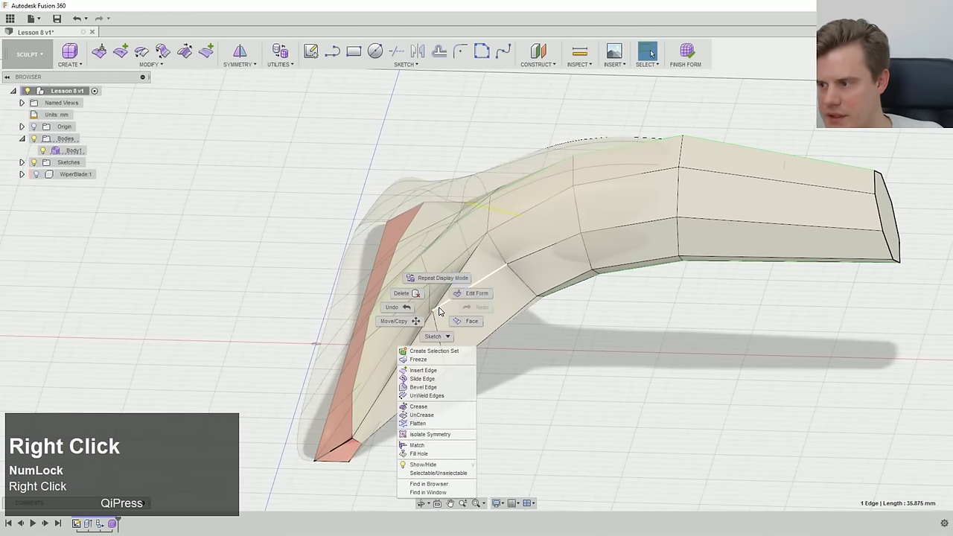
pyautogui.click(465, 294)
pyautogui.click(432, 311)
pyautogui.moveTo(447, 328); pyautogui.dragTo(533, 377, button='middle')
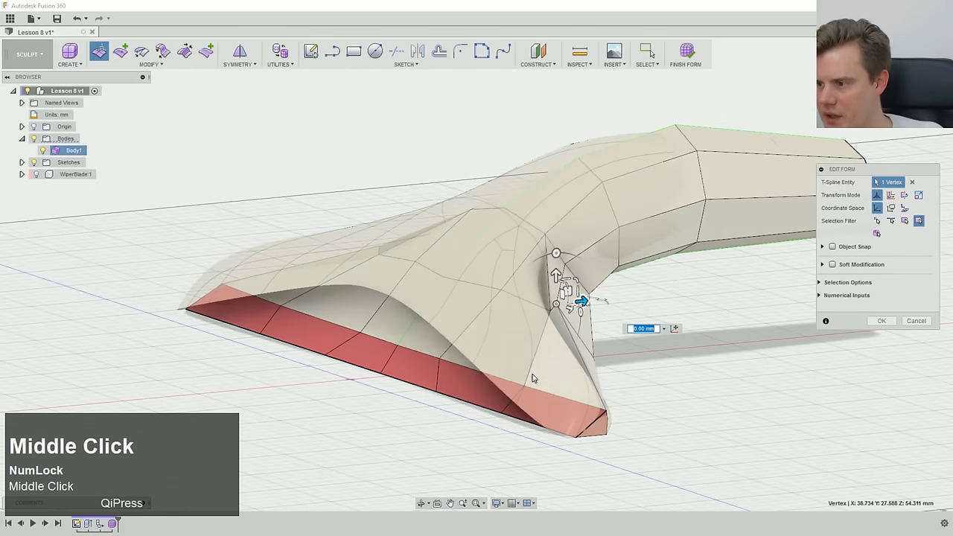
pyautogui.scroll(-2, 530, 307)
pyautogui.click(560, 303)
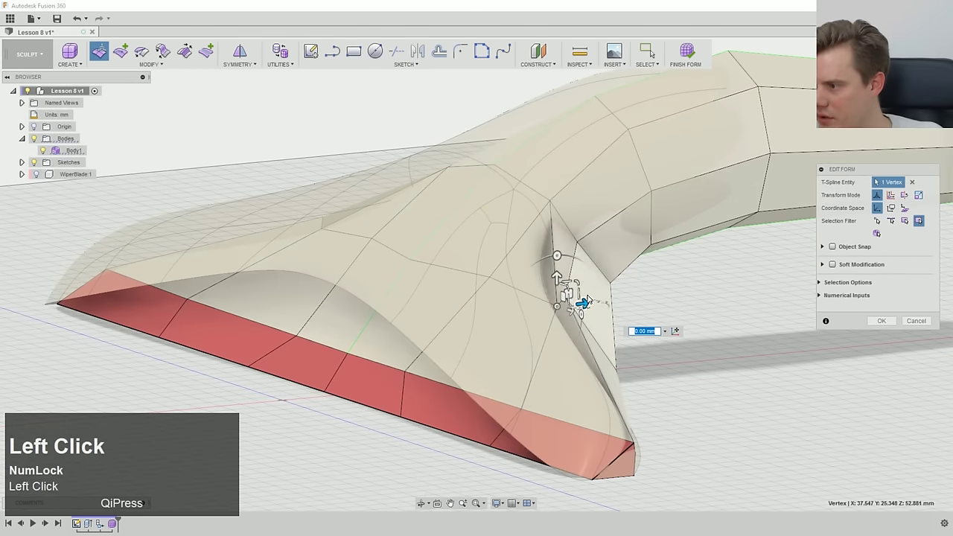
pyautogui.moveTo(587, 300); pyautogui.dragTo(566, 290, button='middle')
pyautogui.moveTo(567, 290)
pyautogui.mouseDown()
pyautogui.moveTo(569, 312)
pyautogui.moveTo(545, 281)
pyautogui.moveTo(566, 287)
pyautogui.mouseUp()
pyautogui.moveTo(566, 288); pyautogui.dragTo(494, 320, button='middle')
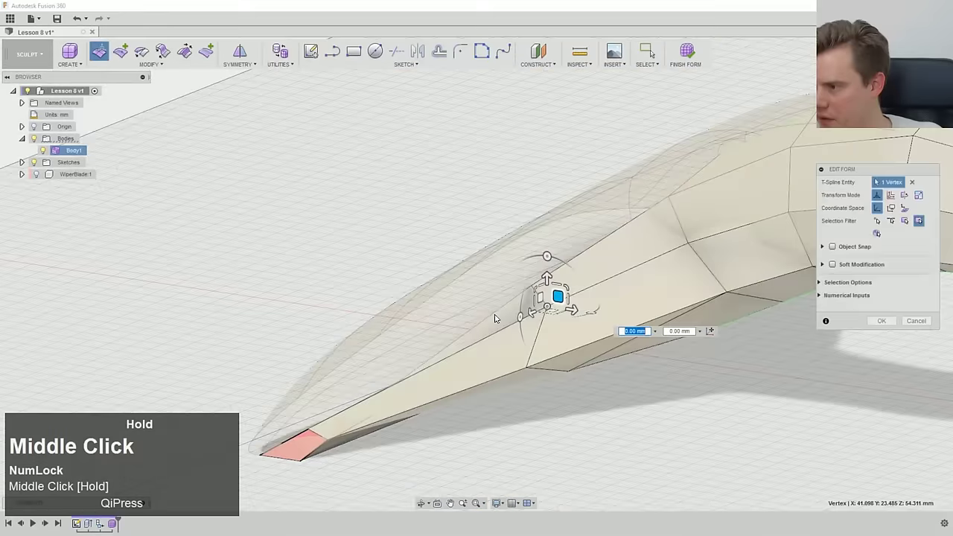
# - Refine the crease vertex's position from several viewing angles and accept the form edit
pyautogui.moveTo(558, 298); pyautogui.dragTo(560, 304)
pyautogui.moveTo(561, 304); pyautogui.dragTo(621, 333, button='middle')
pyautogui.moveTo(620, 332); pyautogui.dragTo(630, 346)
pyautogui.moveTo(630, 345); pyautogui.dragTo(566, 249, button='middle')
pyautogui.moveTo(566, 250); pyautogui.dragTo(556, 268)
pyautogui.moveTo(556, 268); pyautogui.dragTo(742, 232, button='middle')
pyautogui.scroll(1, 802, 314)
pyautogui.click(871, 321)
# - Run Repair Body with AutoRepair on the T-spline body and accept the repair
pyautogui.moveTo(698, 279)
pyautogui.keyDown('ctrl'); pyautogui.mouseDown(button='middle')
pyautogui.moveTo(698, 302)
pyautogui.moveTo(626, 313)
pyautogui.moveTo(613, 219)
pyautogui.moveTo(544, 304)
pyautogui.moveTo(564, 314)
pyautogui.mouseUp(button='middle'); pyautogui.keyUp('ctrl')
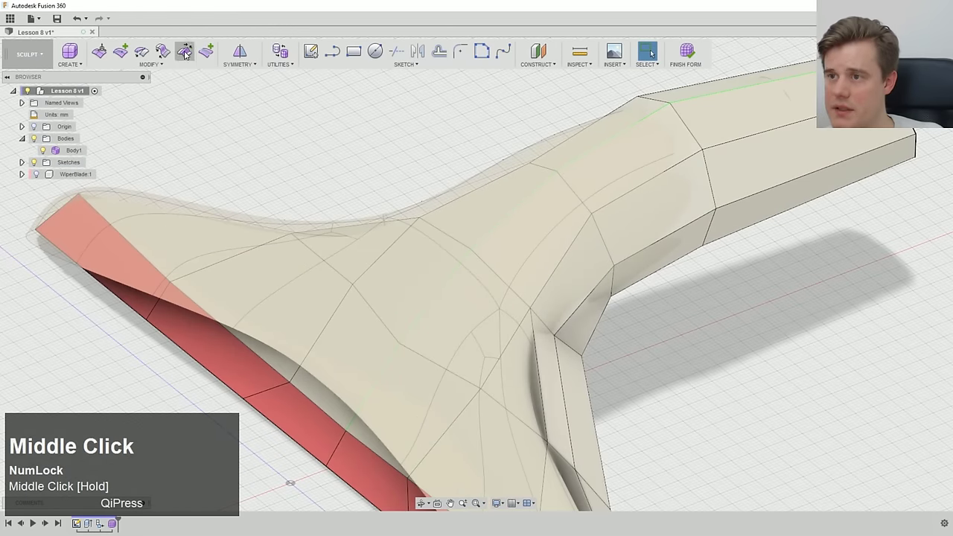
pyautogui.click(280, 64)
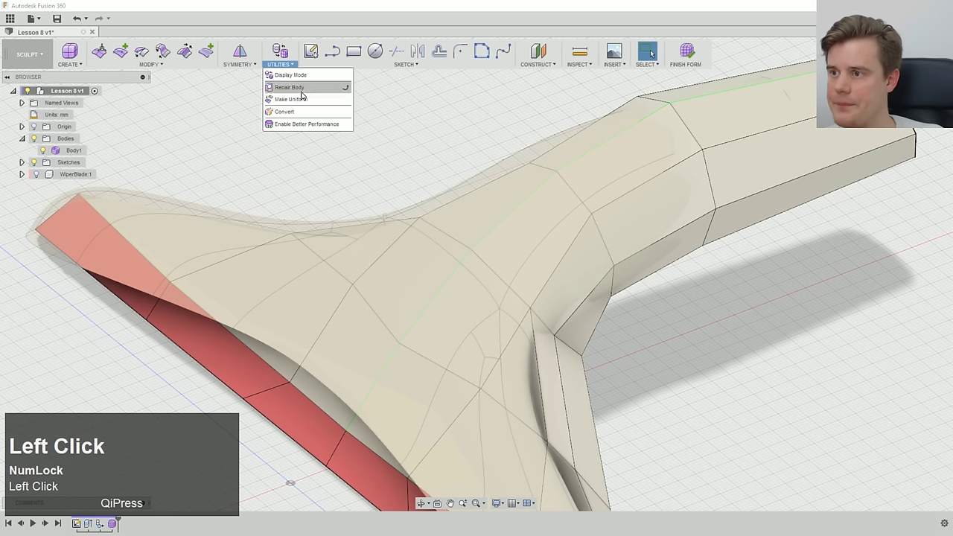
pyautogui.click(301, 91)
pyautogui.click(582, 297)
pyautogui.scroll(3, 538, 308)
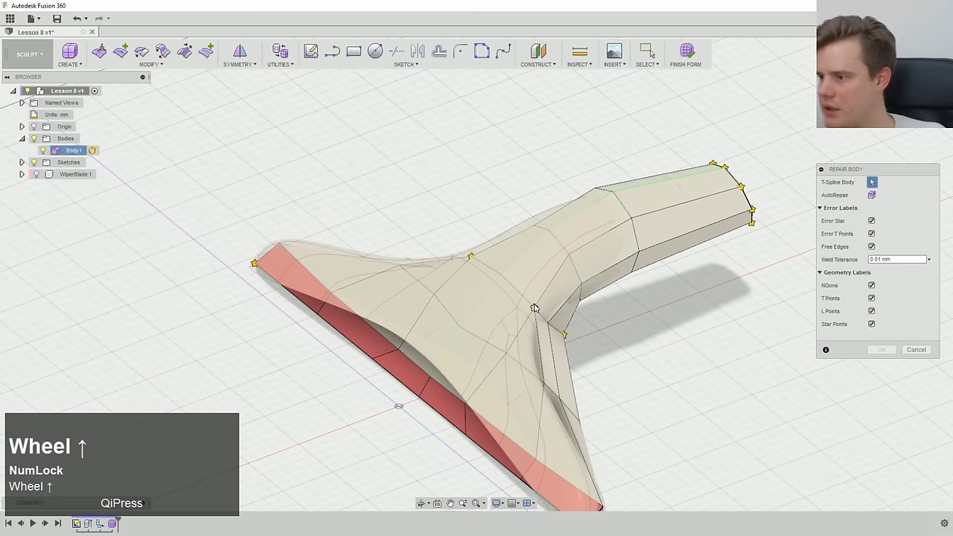
pyautogui.keyDown('ctrl'); pyautogui.moveTo(495, 316); pyautogui.dragTo(490, 262, button='middle'); pyautogui.keyUp('ctrl')
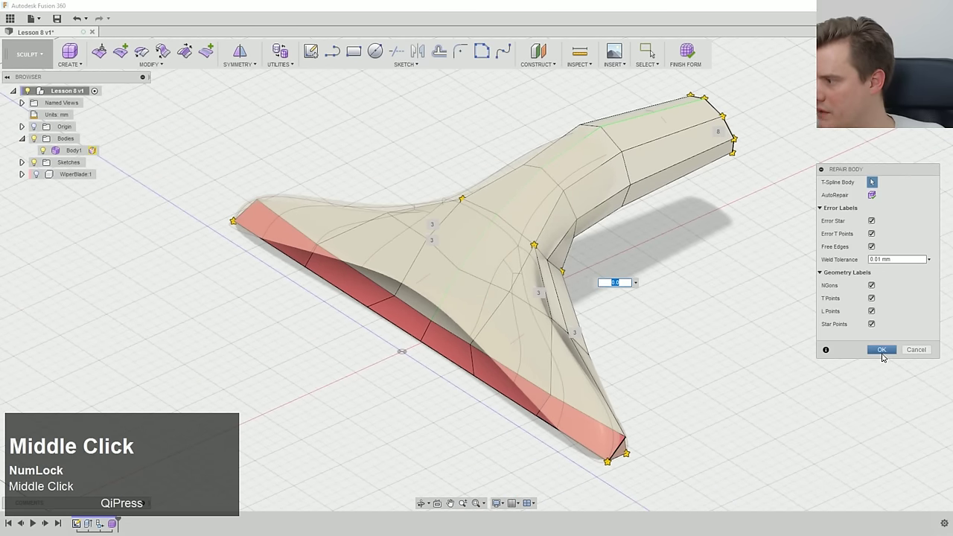
pyautogui.click(871, 195)
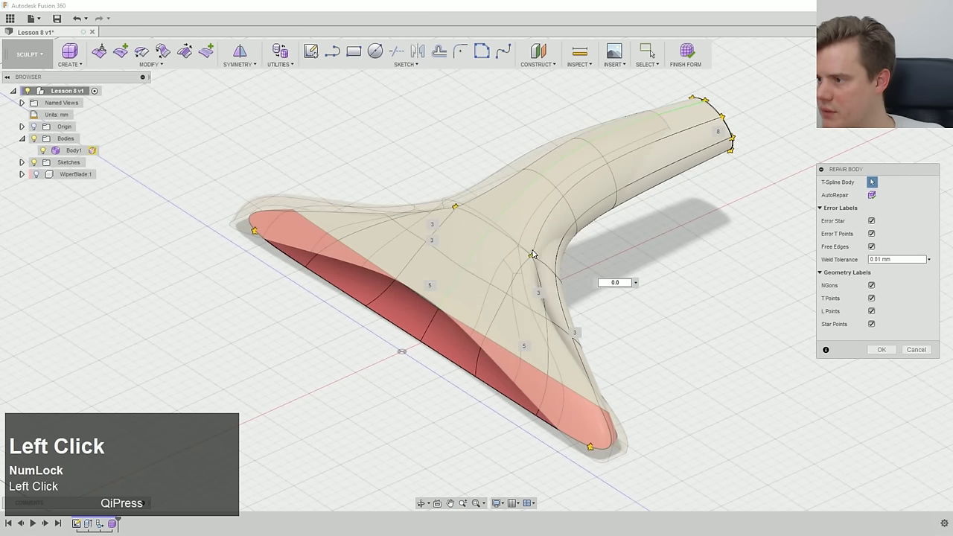
pyautogui.click(879, 350)
# - Finish the form and examine the converted body around its wide head and front edge
pyautogui.keyDown('shift'); pyautogui.moveTo(656, 307); pyautogui.dragTo(648, 233, button='middle'); pyautogui.keyUp('shift')
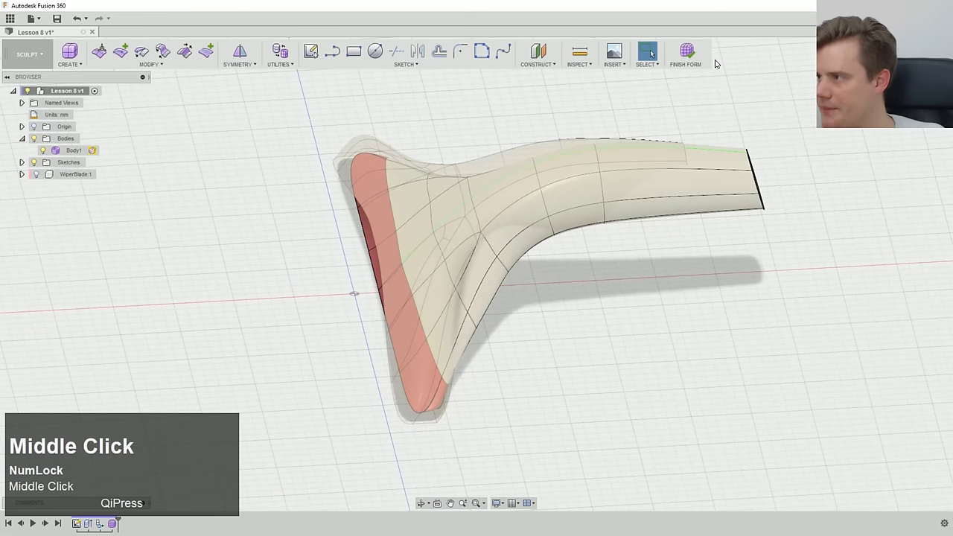
pyautogui.click(689, 54)
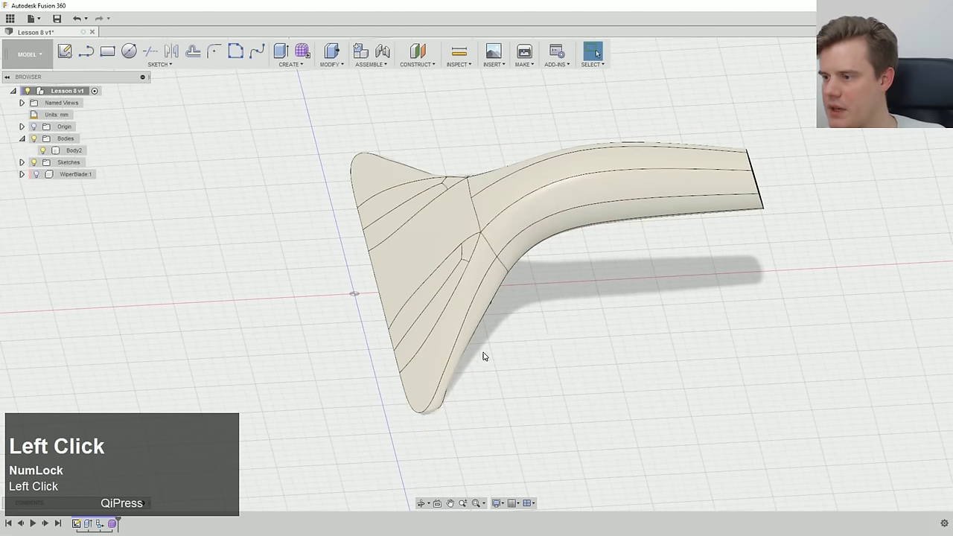
pyautogui.keyDown('shift'); pyautogui.moveTo(483, 356); pyautogui.dragTo(496, 302, button='middle'); pyautogui.keyUp('shift')
pyautogui.scroll(-3, 485, 195)
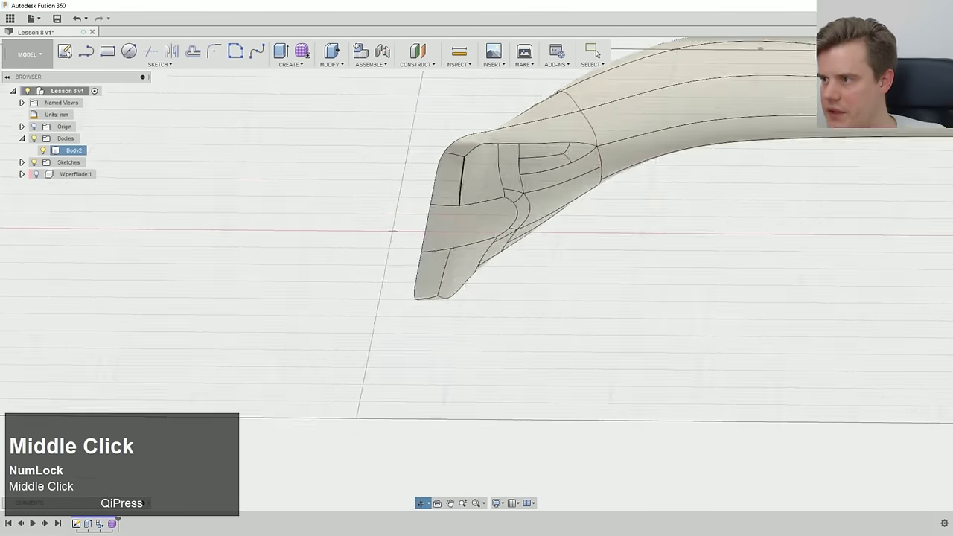
pyautogui.keyDown('shift'); pyautogui.moveTo(393, 232); pyautogui.dragTo(469, 313, button='middle'); pyautogui.keyUp('shift')
pyautogui.keyDown('ctrl'); pyautogui.moveTo(469, 313); pyautogui.dragTo(592, 486, button='middle'); pyautogui.keyUp('ctrl')
pyautogui.keyDown('ctrl'); pyautogui.moveTo(485, 413); pyautogui.dragTo(639, 298, button='middle'); pyautogui.keyUp('ctrl')
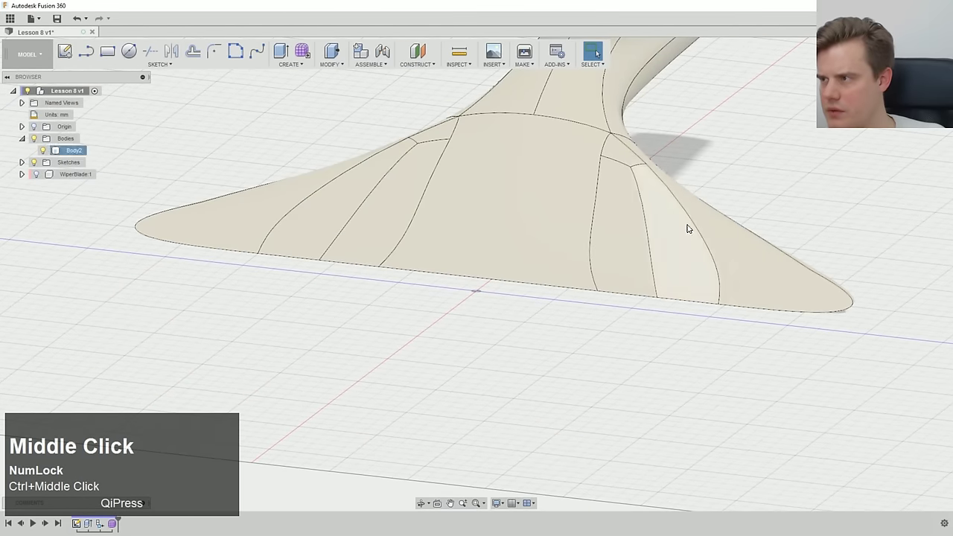
# - Reopen the form, crease the two short edges at both ends of the wide head's flat front face, and finish the form
pyautogui.rightClick(117, 525)
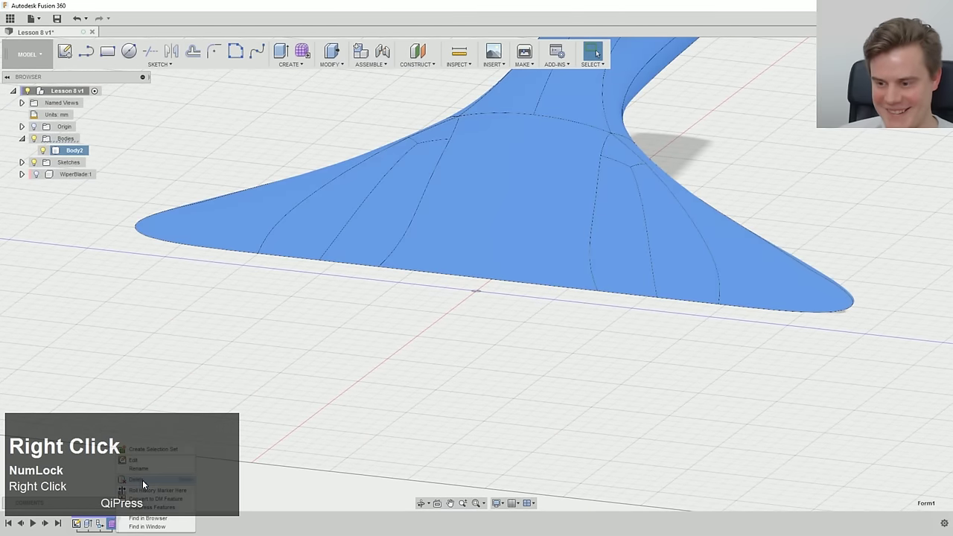
pyautogui.click(147, 461)
pyautogui.moveTo(649, 393)
pyautogui.mouseDown(button='middle')
pyautogui.moveTo(713, 330)
pyautogui.moveTo(517, 400)
pyautogui.mouseUp(button='middle')
pyautogui.scroll(-3, 522, 386)
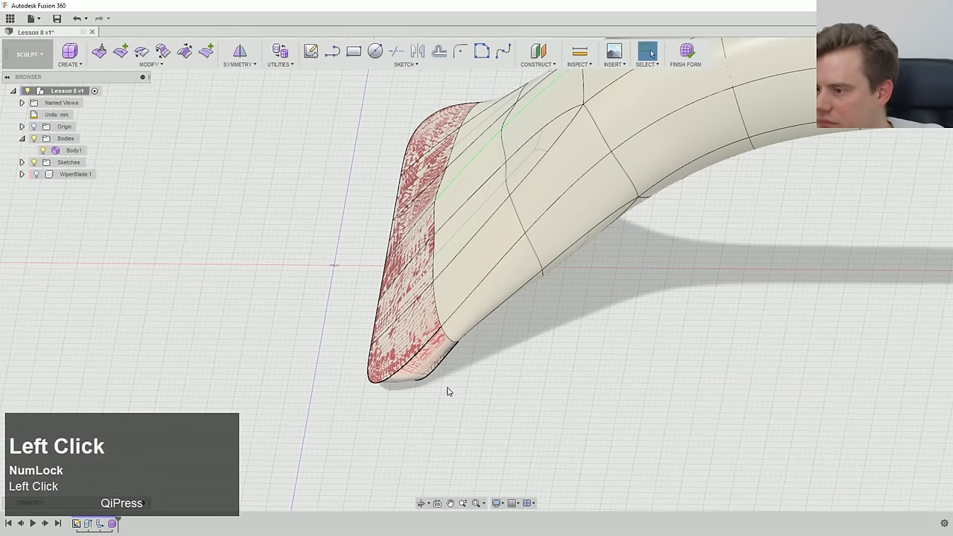
pyautogui.rightClick(530, 376)
pyautogui.click(566, 363)
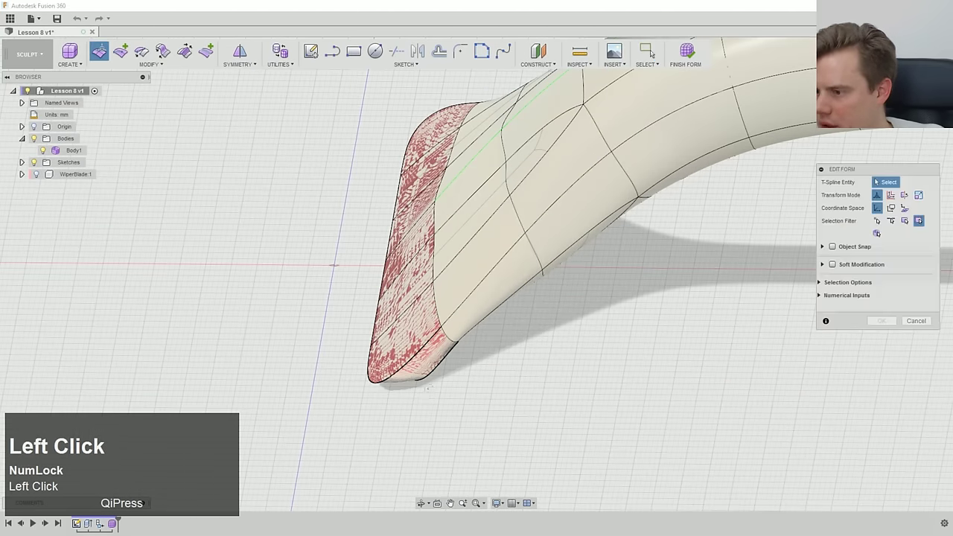
pyautogui.moveTo(484, 372); pyautogui.dragTo(732, 264, button='middle')
pyautogui.click(370, 398)
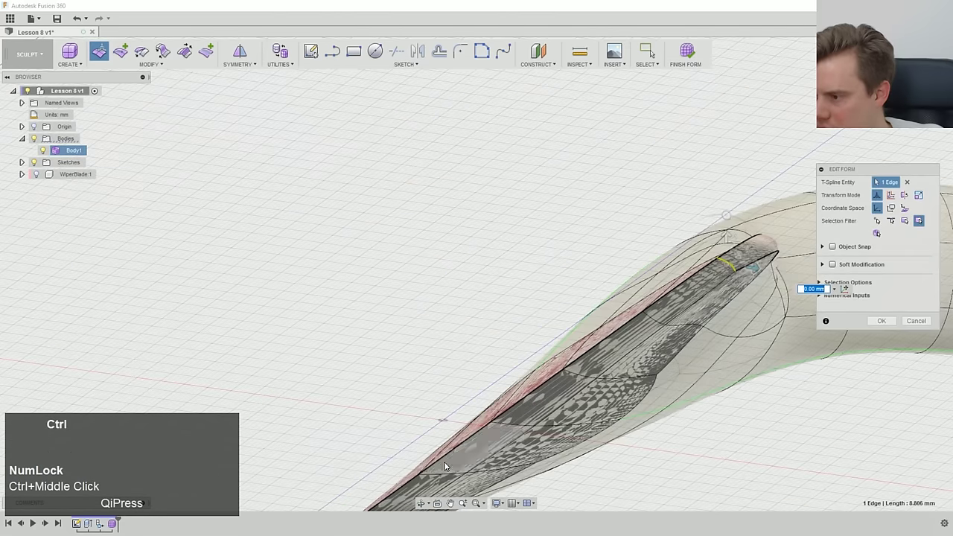
pyautogui.keyDown('ctrl'); pyautogui.moveTo(444, 467); pyautogui.dragTo(492, 334, button='middle'); pyautogui.keyUp('ctrl')
pyautogui.keyDown('ctrl'); pyautogui.click(349, 452); pyautogui.keyUp('ctrl')
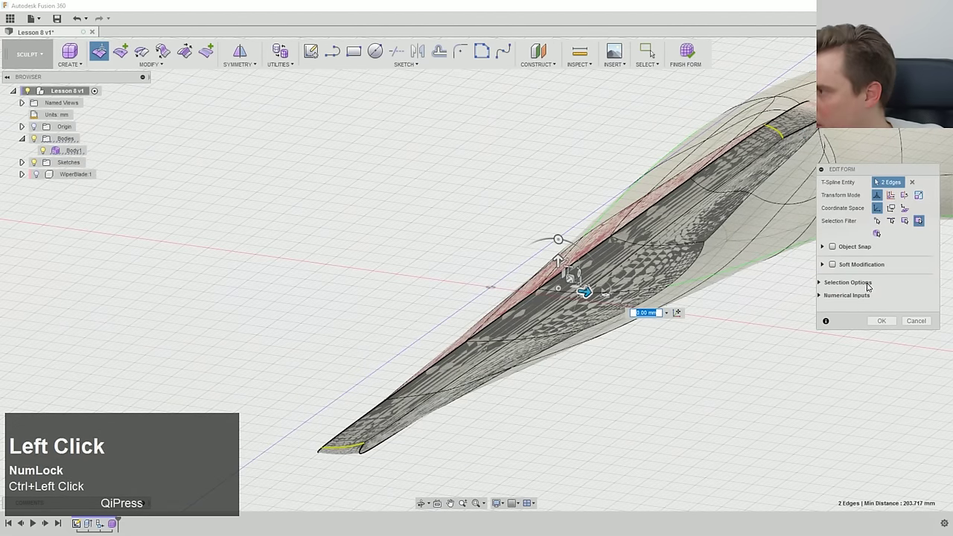
pyautogui.click(173, 65)
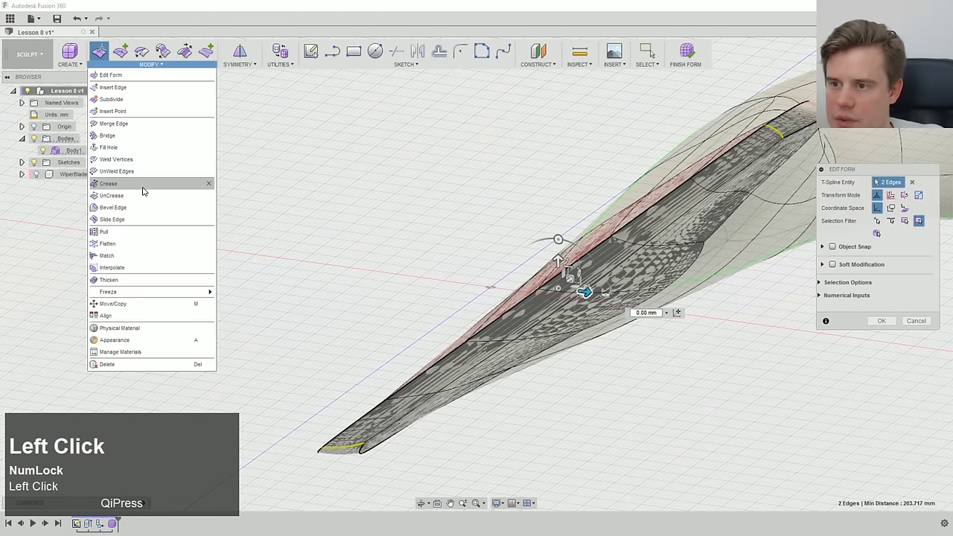
pyautogui.click(143, 192)
pyautogui.moveTo(189, 215); pyautogui.dragTo(815, 236, button='middle')
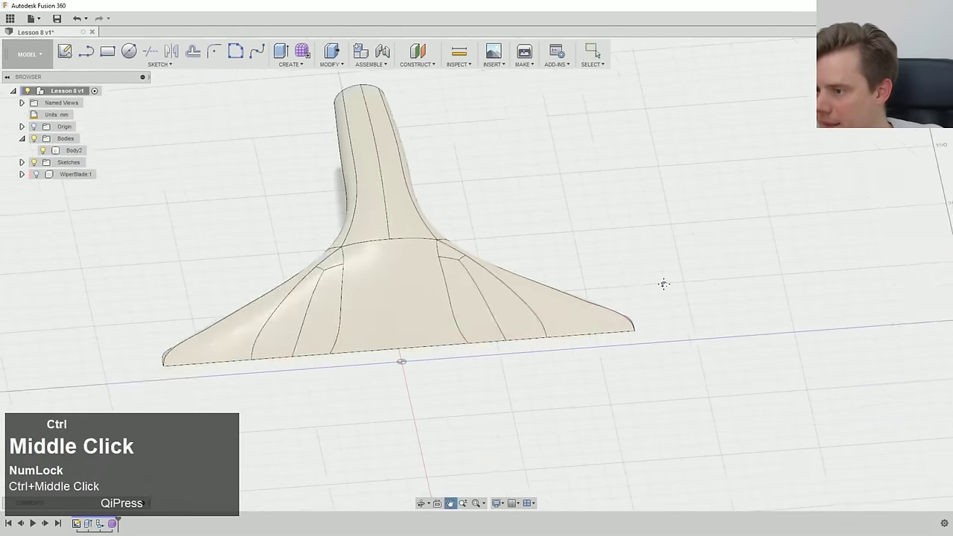
pyautogui.keyDown('ctrl'); pyautogui.moveTo(666, 281); pyautogui.dragTo(458, 354, button='middle'); pyautogui.keyUp('ctrl')
# - Reopen the form for editing and select the two middle lengthwise edges on the head's front face with Edit Form
pyautogui.rightClick(112, 524)
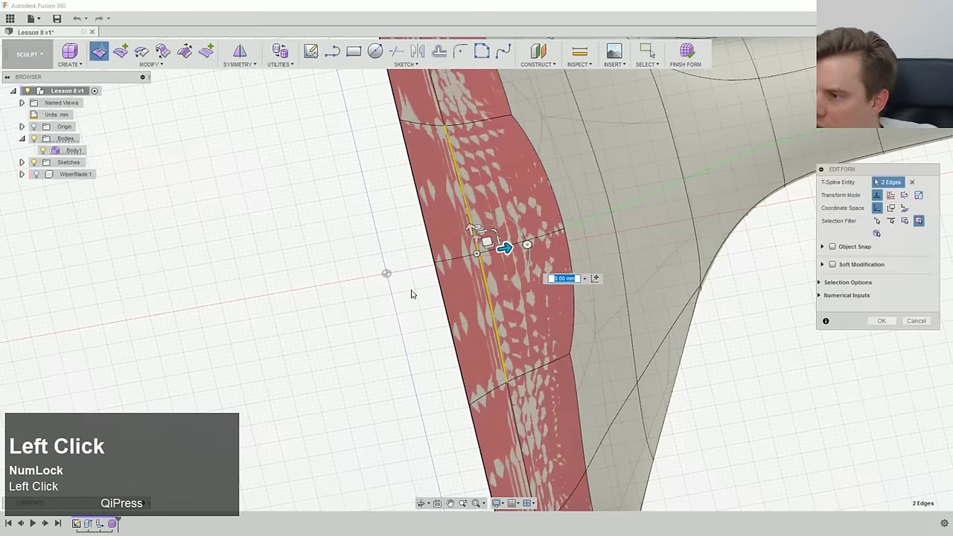
pyautogui.click(477, 253)
pyautogui.moveTo(477, 253); pyautogui.dragTo(443, 251, button='middle')
pyautogui.click(521, 270)
pyautogui.click(881, 320)
# - Crease the chain of lengthwise edges running along the wide head's front face from end to end
pyautogui.rightClick(323, 265)
pyautogui.click(353, 276)
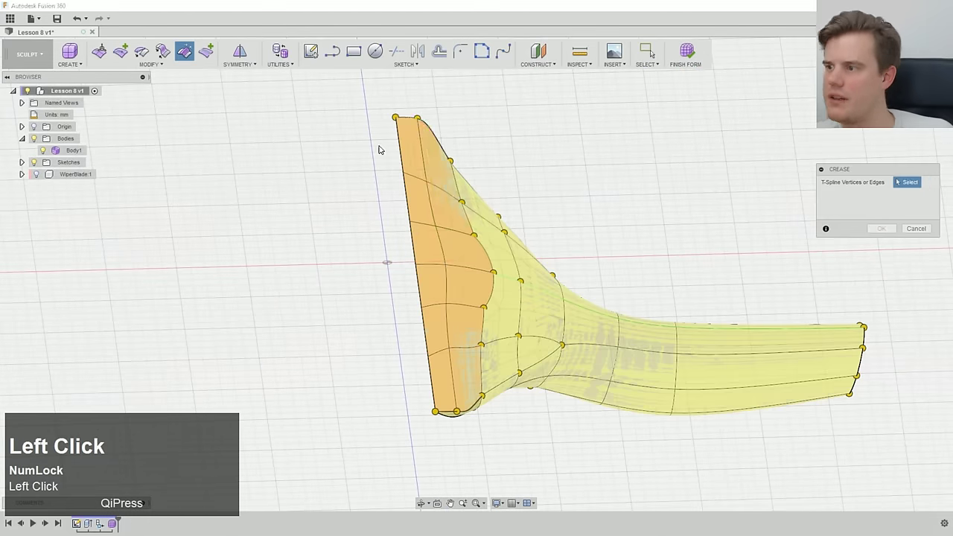
pyautogui.keyDown('ctrl'); pyautogui.click(422, 149); pyautogui.keyUp('ctrl')
pyautogui.keyDown('ctrl'); pyautogui.click(439, 228); pyautogui.keyUp('ctrl')
pyautogui.keyDown('ctrl'); pyautogui.click(450, 339); pyautogui.keyUp('ctrl')
pyautogui.keyDown('ctrl'); pyautogui.click(454, 383); pyautogui.keyUp('ctrl')
pyautogui.moveTo(453, 383); pyautogui.dragTo(507, 373, button='middle')
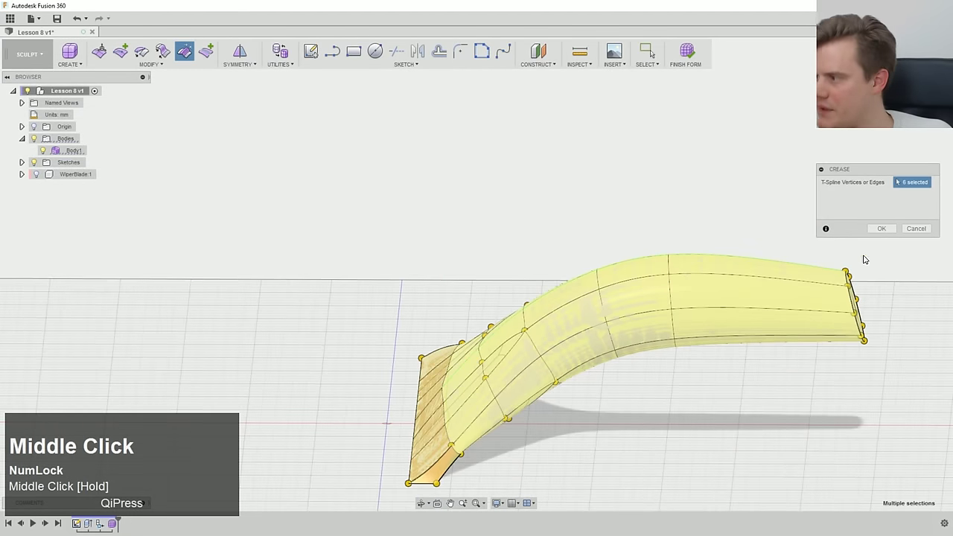
pyautogui.click(881, 228)
# - Finish the form and examine the converted body around the wide head's creased front face
pyautogui.click(691, 56)
pyautogui.keyDown('ctrl'); pyautogui.moveTo(451, 270); pyautogui.dragTo(456, 298, button='middle'); pyautogui.keyUp('ctrl')
pyautogui.click(460, 289)
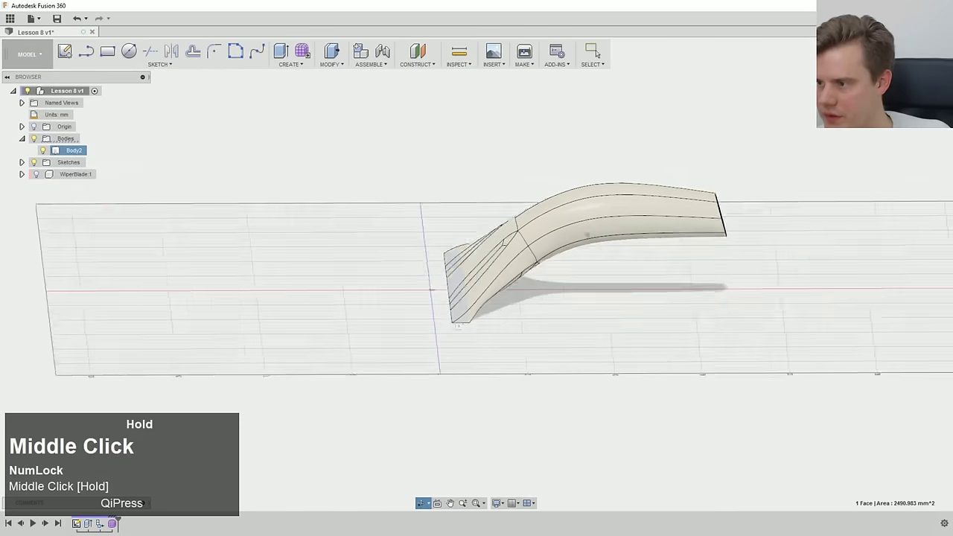
pyautogui.scroll(2, 455, 298)
pyautogui.scroll(-3, 457, 300)
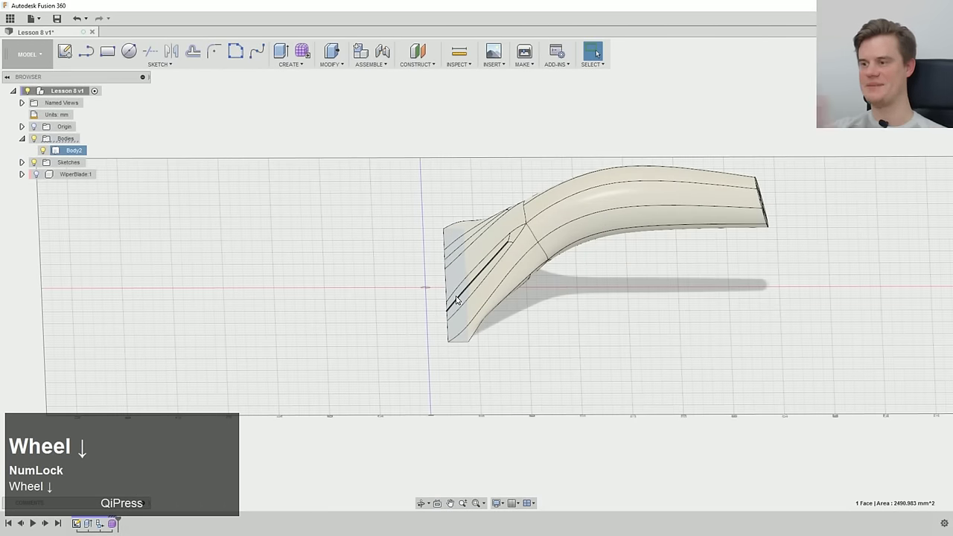
pyautogui.click(626, 304)
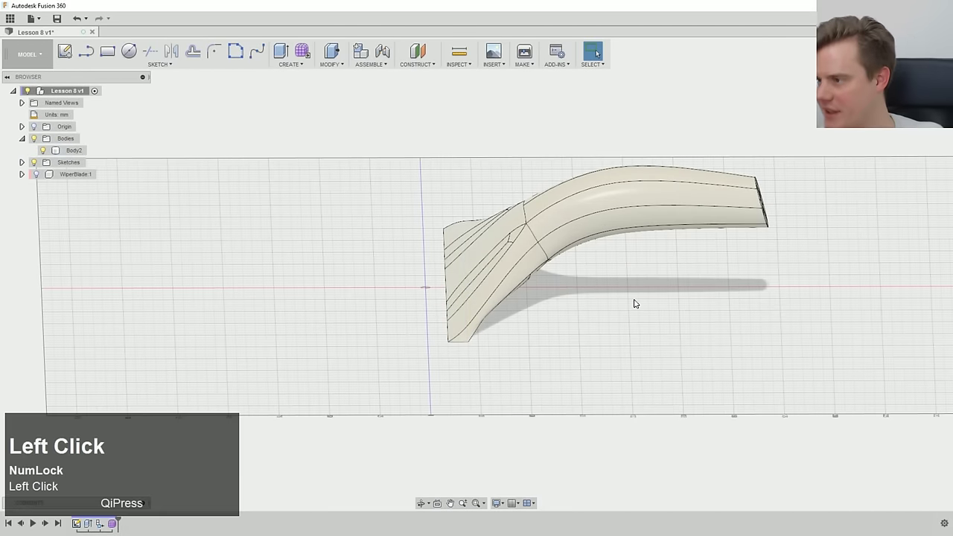
pyautogui.moveTo(634, 302); pyautogui.dragTo(560, 334, button='middle')
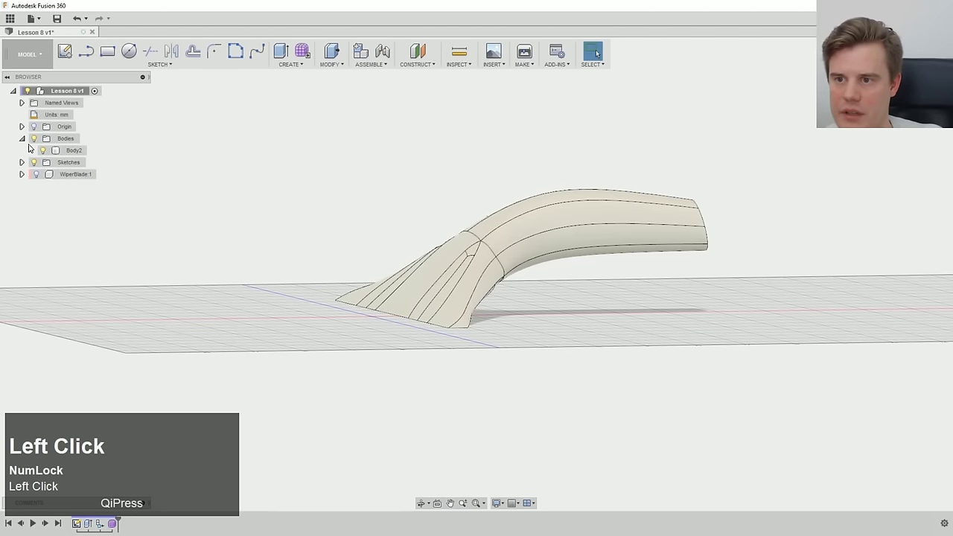
# - Create a component from the converted handle body and rename it Grip
pyautogui.rightClick(75, 152)
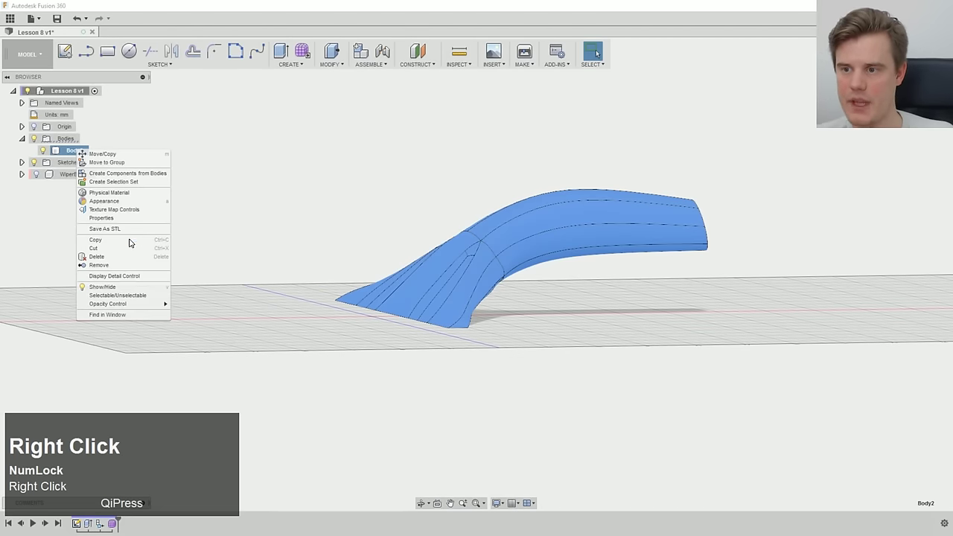
pyautogui.click(131, 174)
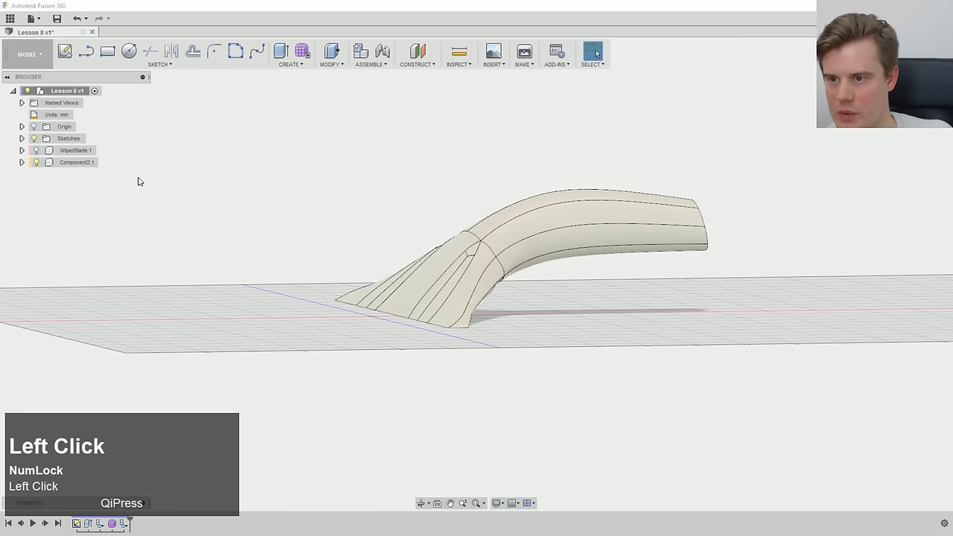
pyautogui.click(65, 164)
pyautogui.press('r')
pyautogui.press('i')
pyautogui.press('p')
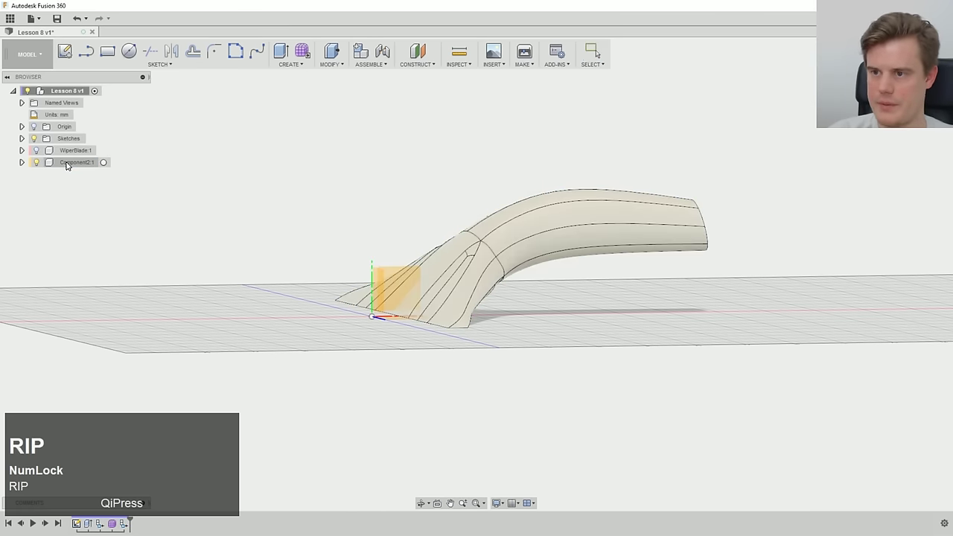
pyautogui.doubleClick(66, 162)
pyautogui.write('Grip')
pyautogui.click(71, 165)
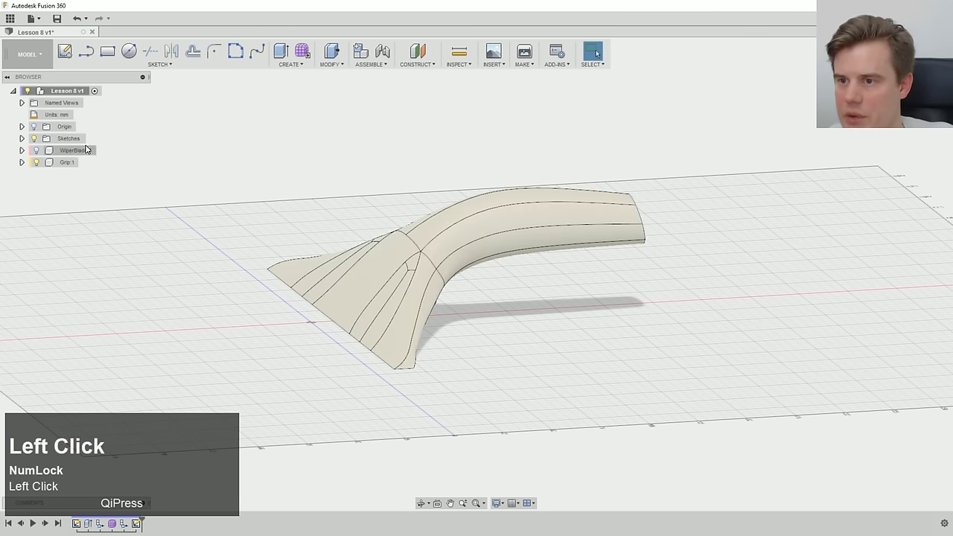
# - Show the WiperBlade component and apply the Leather - Matte (Black) appearance to it
pyautogui.click(37, 152)
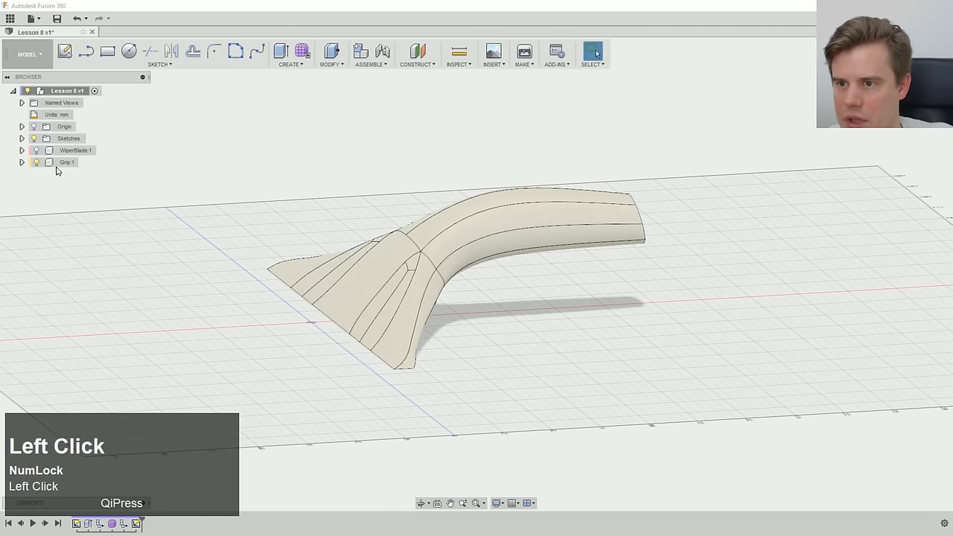
pyautogui.rightClick(66, 163)
pyautogui.click(74, 163)
pyautogui.rightClick(74, 152)
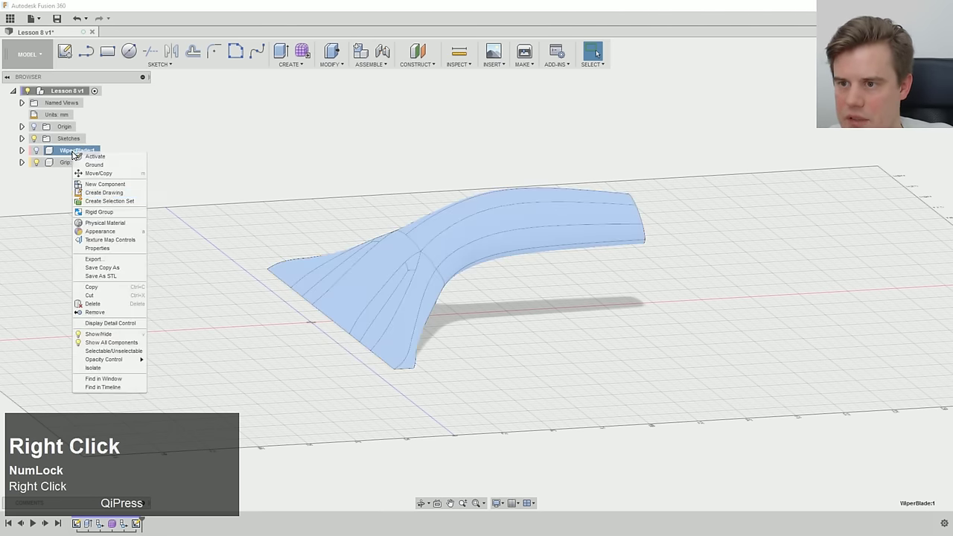
pyautogui.click(180, 252)
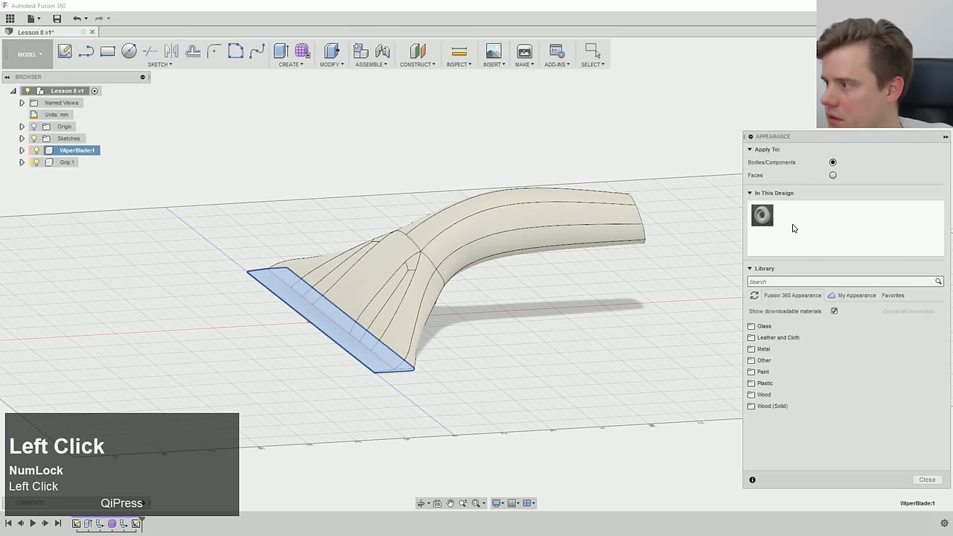
pyautogui.click(774, 337)
pyautogui.click(772, 362)
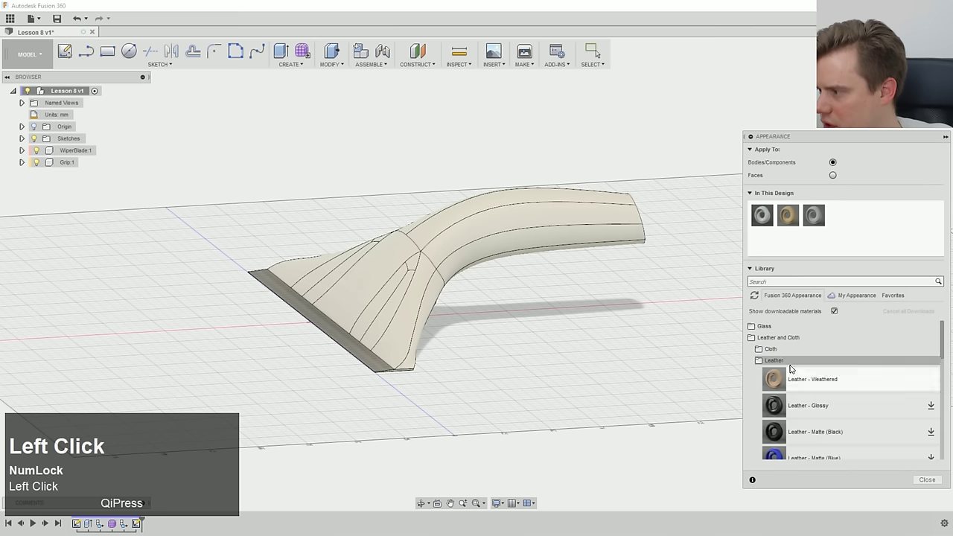
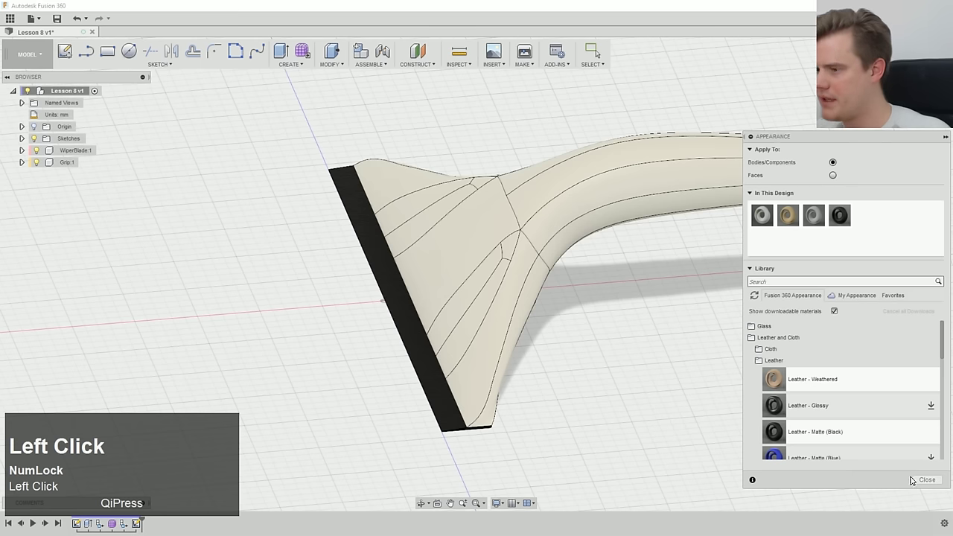
pyautogui.click(926, 480)
# - Examine how the black blade meets the grip's wide head from several angles
pyautogui.keyDown('shift'); pyautogui.moveTo(563, 348); pyautogui.dragTo(534, 300, button='middle'); pyautogui.keyUp('shift')
pyautogui.scroll(-4, 454, 321)
pyautogui.click(442, 370)
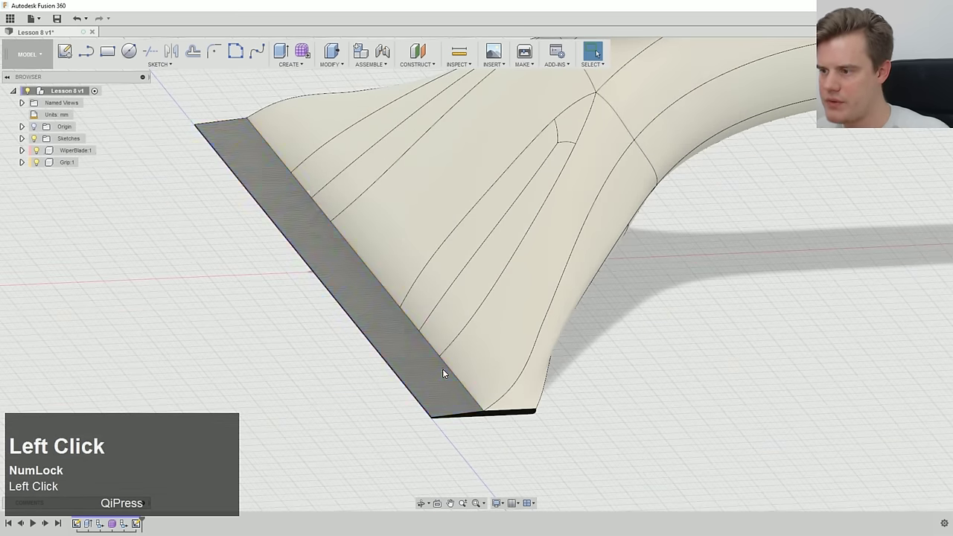
pyautogui.moveTo(587, 374); pyautogui.dragTo(611, 223, button='middle')
pyautogui.keyDown('ctrl'); pyautogui.moveTo(611, 445); pyautogui.dragTo(566, 298, button='middle'); pyautogui.keyUp('ctrl')
pyautogui.moveTo(566, 223); pyautogui.dragTo(556, 246, button='middle')
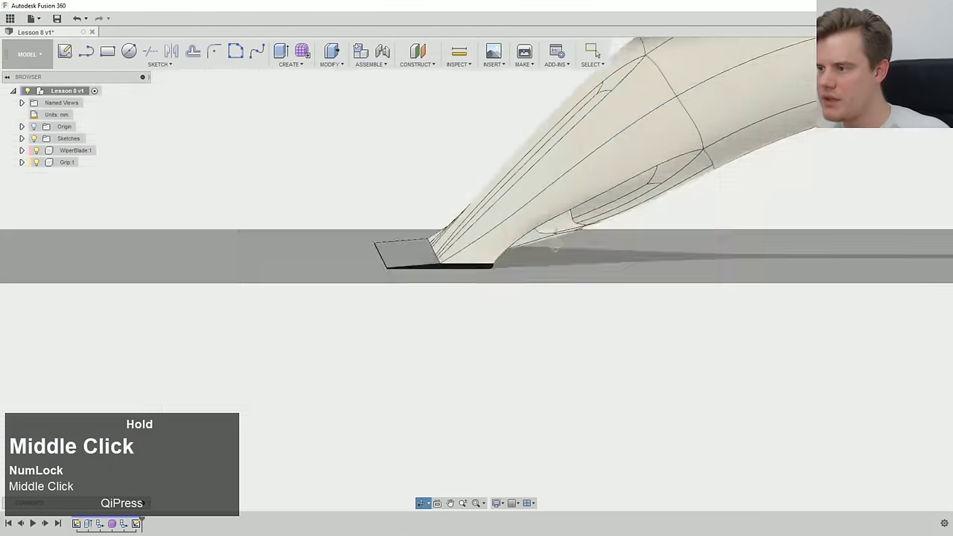
pyautogui.moveTo(655, 298); pyautogui.dragTo(144, 183, button='middle')
# - Hide the Grip component and activate WiperBlade so that only the blade is shown for editing
pyautogui.click(39, 152)
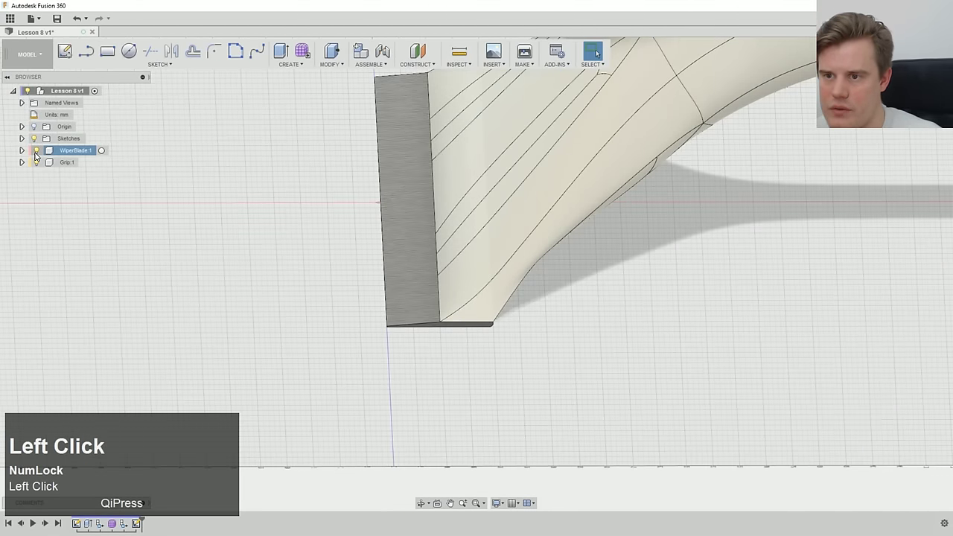
pyautogui.click(66, 163)
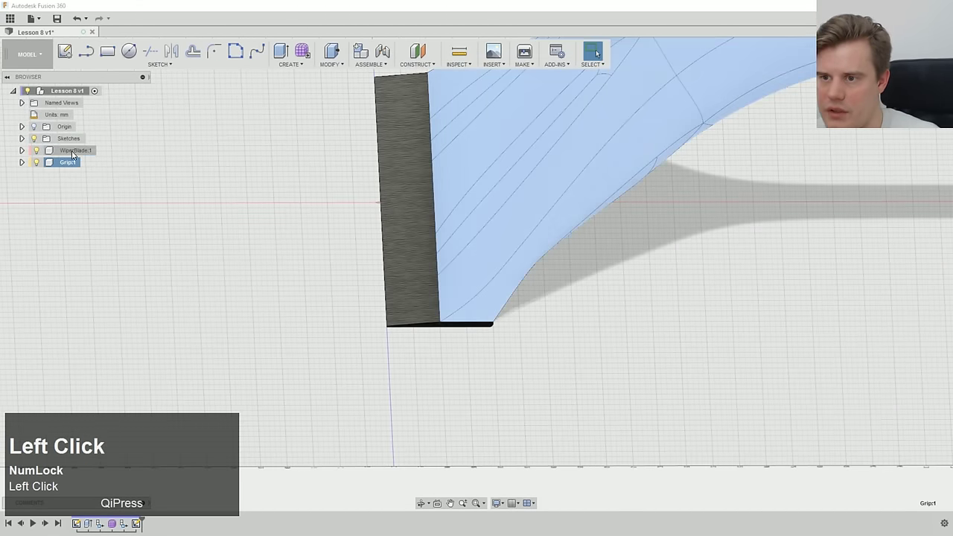
pyautogui.click(105, 151)
pyautogui.keyDown('ctrl'); pyautogui.moveTo(202, 183); pyautogui.dragTo(509, 158, button='middle'); pyautogui.keyUp('ctrl')
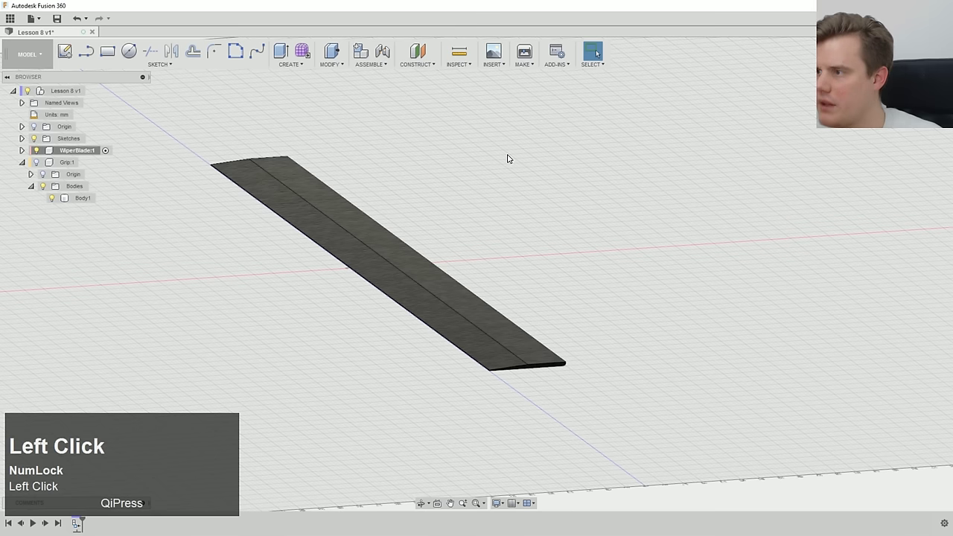
pyautogui.scroll(-5, 497, 209)
pyautogui.moveTo(503, 219); pyautogui.dragTo(477, 288, button='middle')
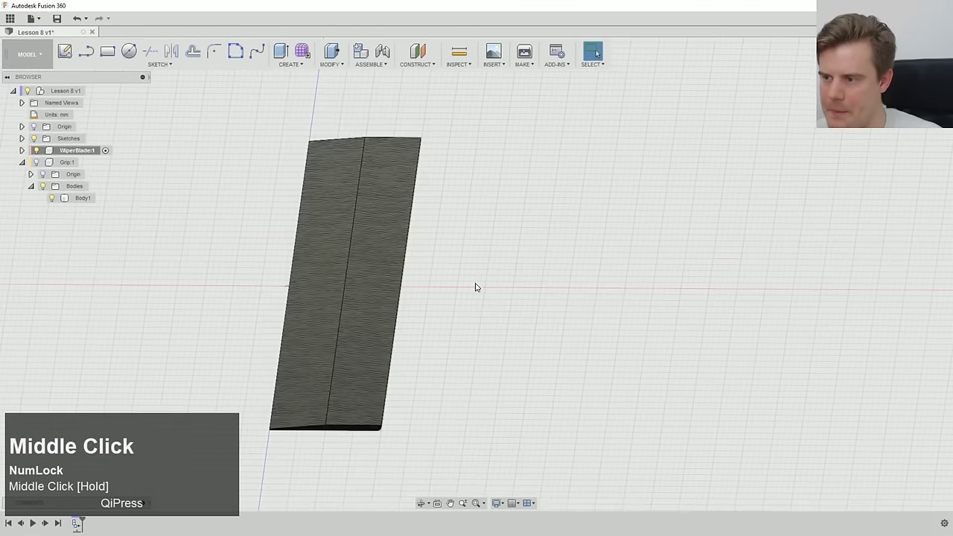
pyautogui.scroll(-2, 479, 313)
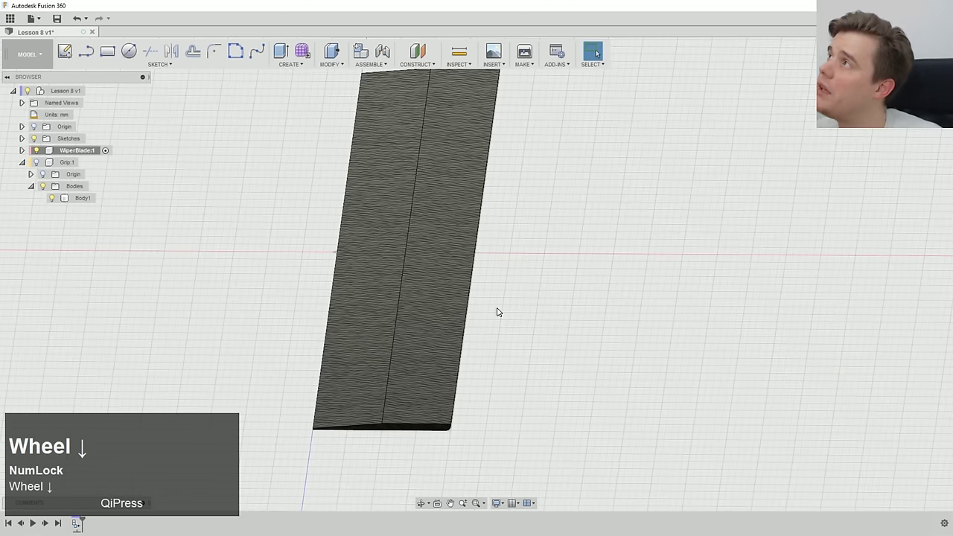
pyautogui.click(531, 311)
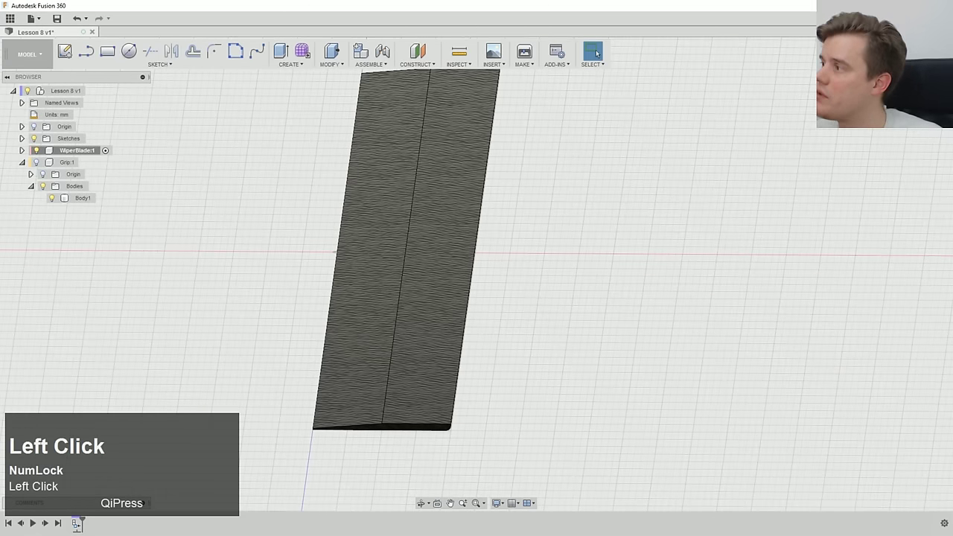
# - Sketch a centre-diameter circle about 6 mm across on the blade's flat upper face, near one end
pyautogui.click(129, 53)
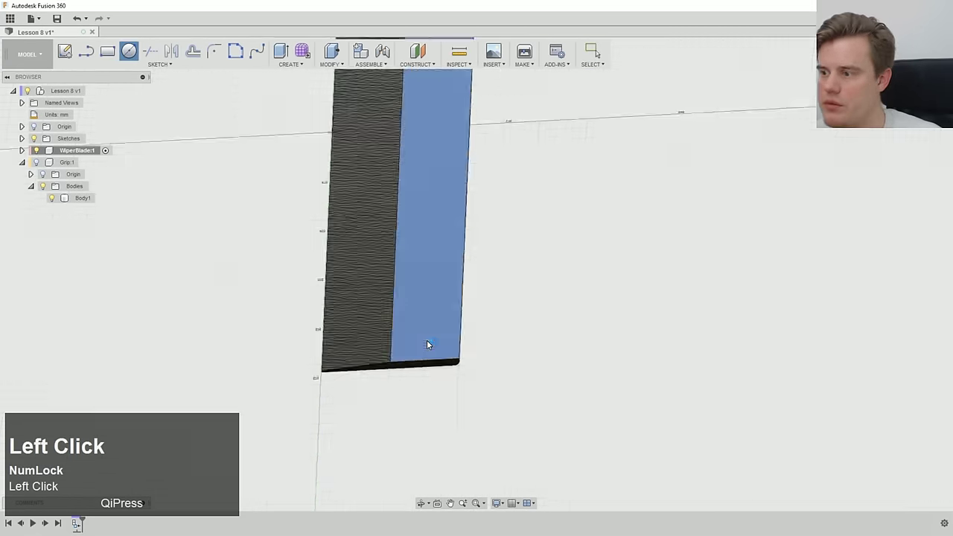
pyautogui.click(427, 340)
pyautogui.scroll(2, 485, 317)
pyautogui.scroll(1, 498, 350)
pyautogui.scroll(-2, 496, 331)
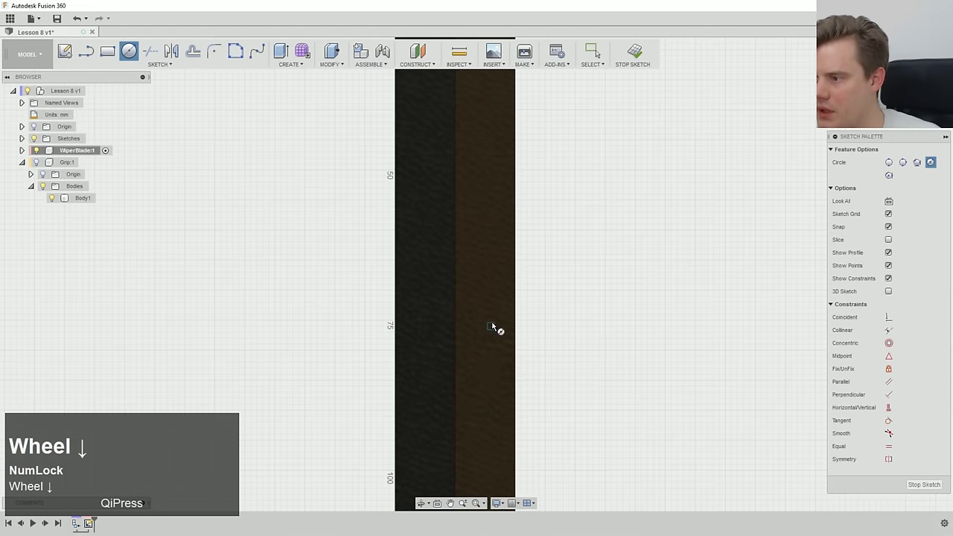
pyautogui.scroll(4, 499, 298)
pyautogui.scroll(-5, 496, 218)
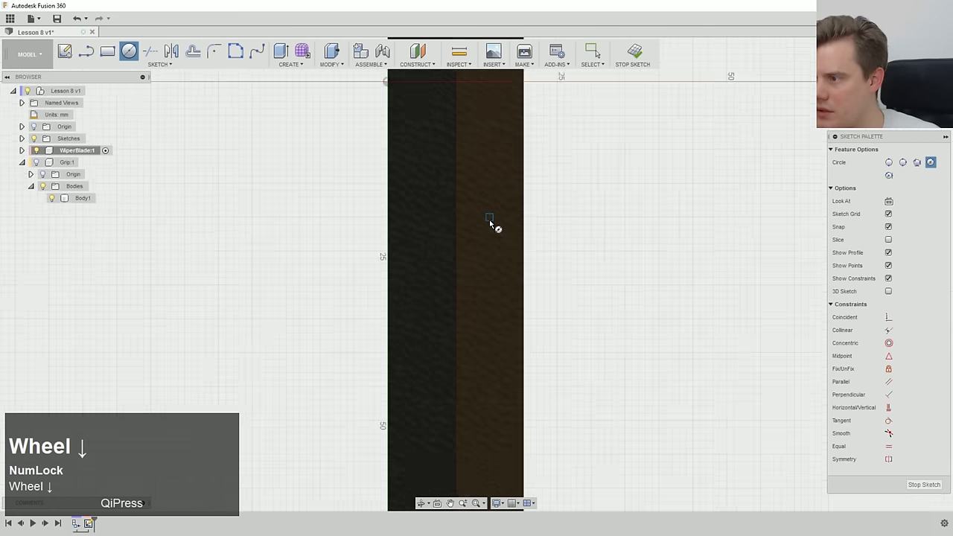
pyautogui.click(488, 174)
pyautogui.moveTo(498, 257); pyautogui.dragTo(464, 294, button='middle')
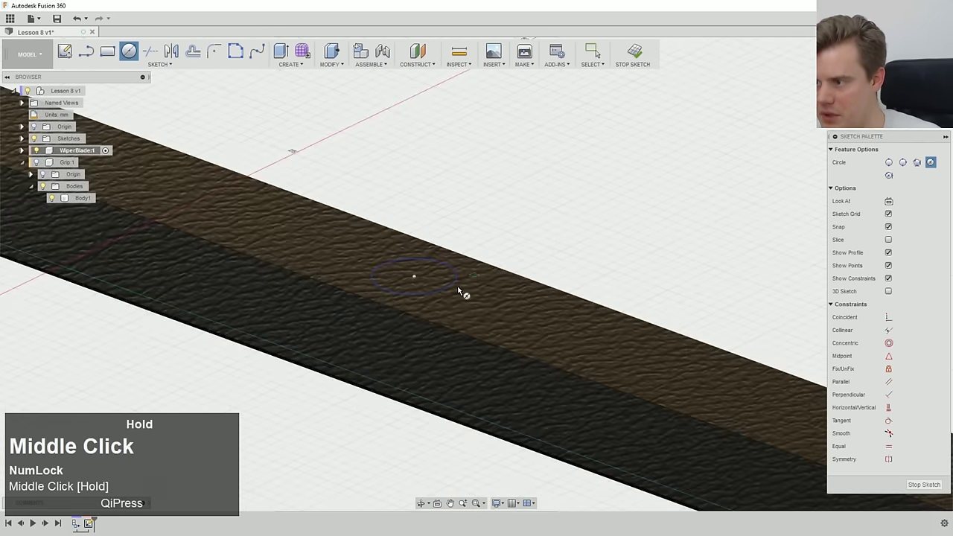
pyautogui.scroll(-2, 496, 296)
pyautogui.rightClick(532, 284)
pyautogui.click(535, 289)
# - Extrude the circle 4.5 mm up from the blade with a -10° taper, joining it to the blade body
pyautogui.rightClick(529, 292)
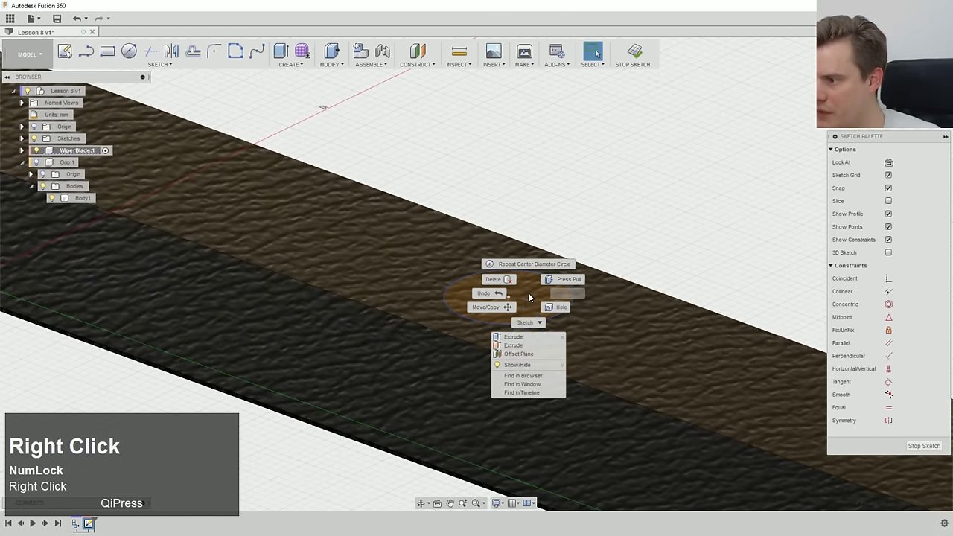
pyautogui.click(525, 329)
pyautogui.moveTo(509, 248); pyautogui.dragTo(510, 170)
pyautogui.scroll(2, 543, 236)
pyautogui.scroll(2, 543, 236)
pyautogui.keyDown('ctrl'); pyautogui.moveTo(543, 253); pyautogui.dragTo(518, 359, button='middle'); pyautogui.keyUp('ctrl')
pyautogui.scroll(-3, 518, 359)
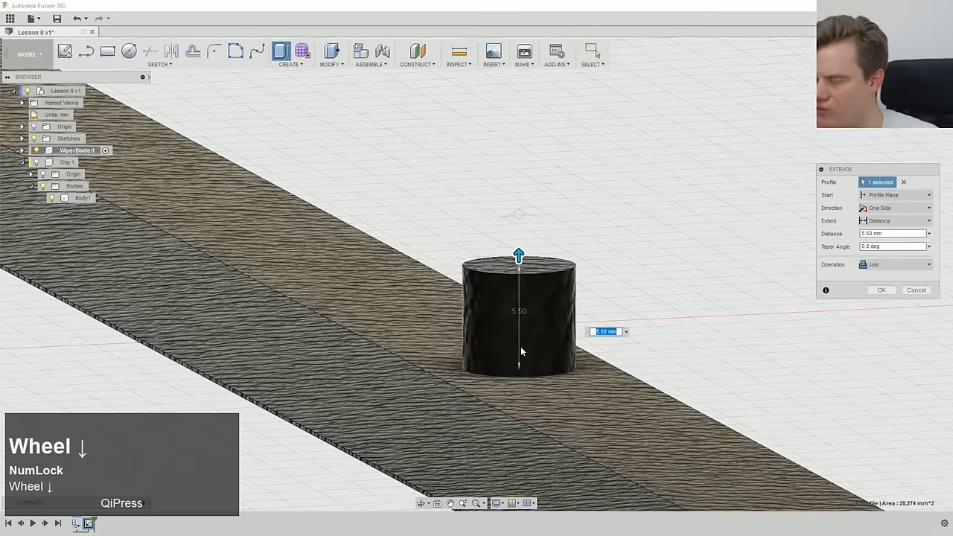
pyautogui.scroll(-1, 521, 347)
pyautogui.moveTo(519, 252)
pyautogui.mouseDown()
pyautogui.moveTo(531, 289)
pyautogui.moveTo(525, 262)
pyautogui.mouseUp()
pyautogui.moveTo(524, 228); pyautogui.dragTo(534, 278)
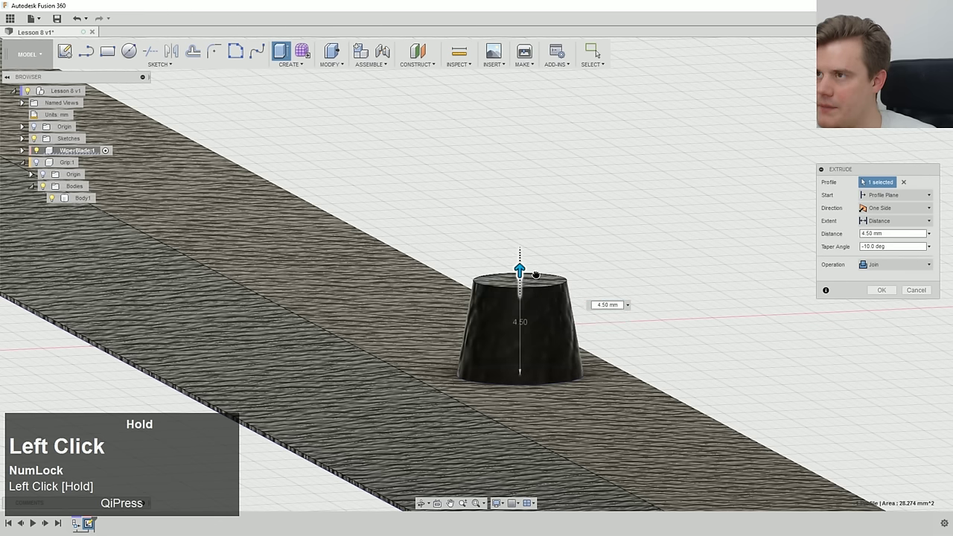
pyautogui.click(892, 295)
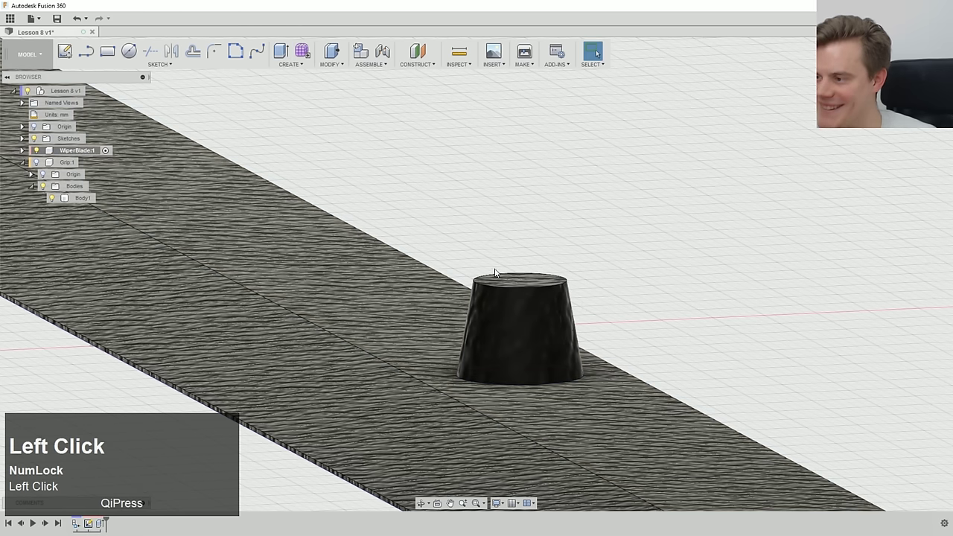
# - Extrude the tapered stem's top face 1.5 mm upward with a 45° outward taper, joined to the blade
pyautogui.rightClick(503, 281)
pyautogui.click(485, 342)
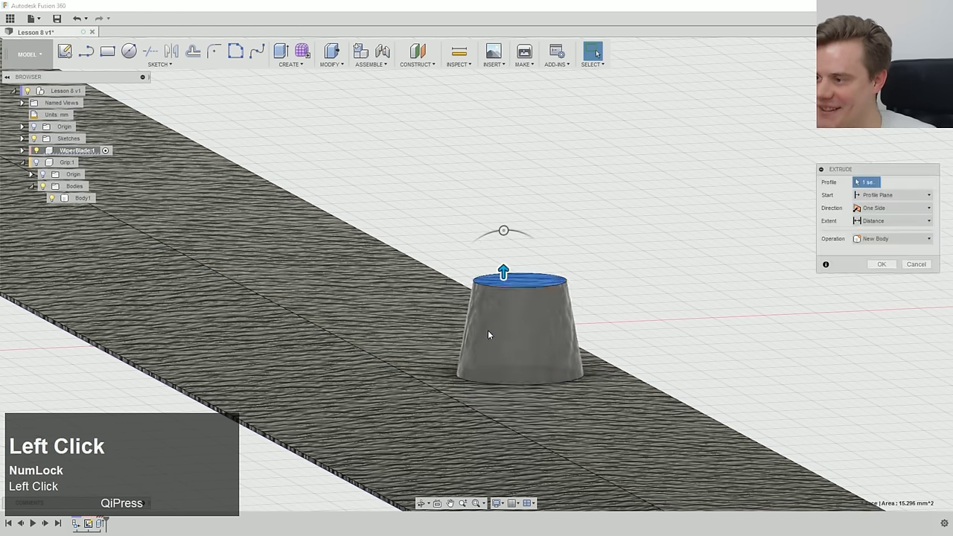
pyautogui.click(868, 267)
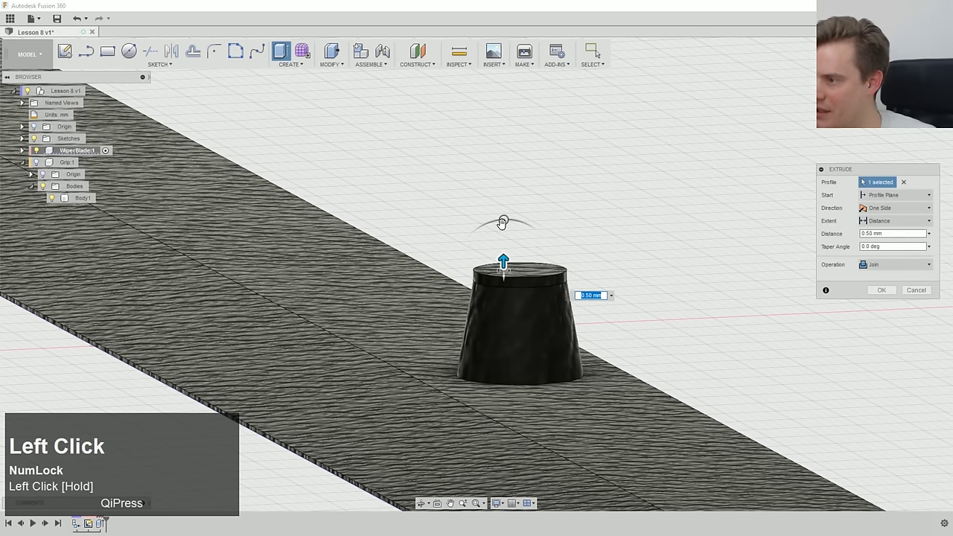
pyautogui.moveTo(503, 223); pyautogui.dragTo(539, 222)
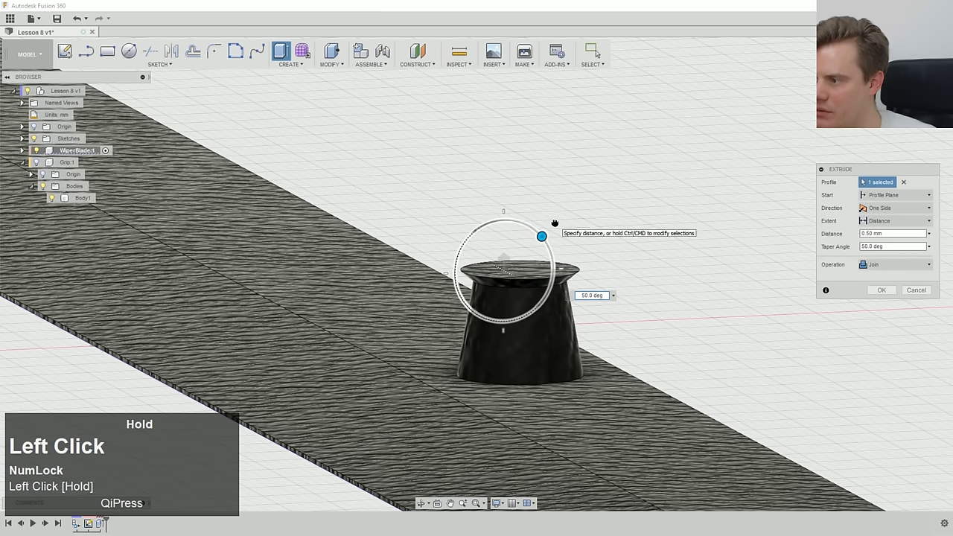
pyautogui.moveTo(546, 224); pyautogui.dragTo(546, 224)
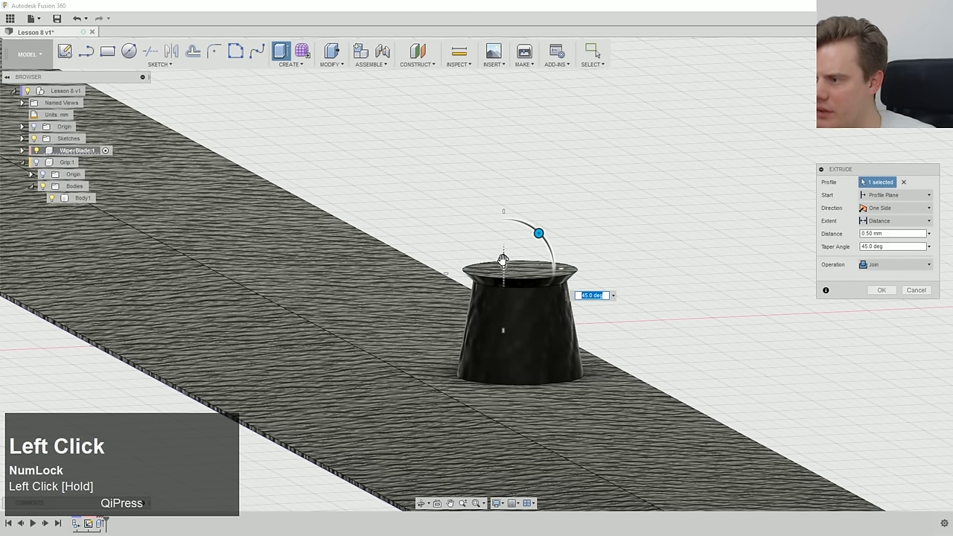
pyautogui.moveTo(503, 259)
pyautogui.mouseDown()
pyautogui.moveTo(505, 239)
pyautogui.moveTo(504, 251)
pyautogui.mouseUp()
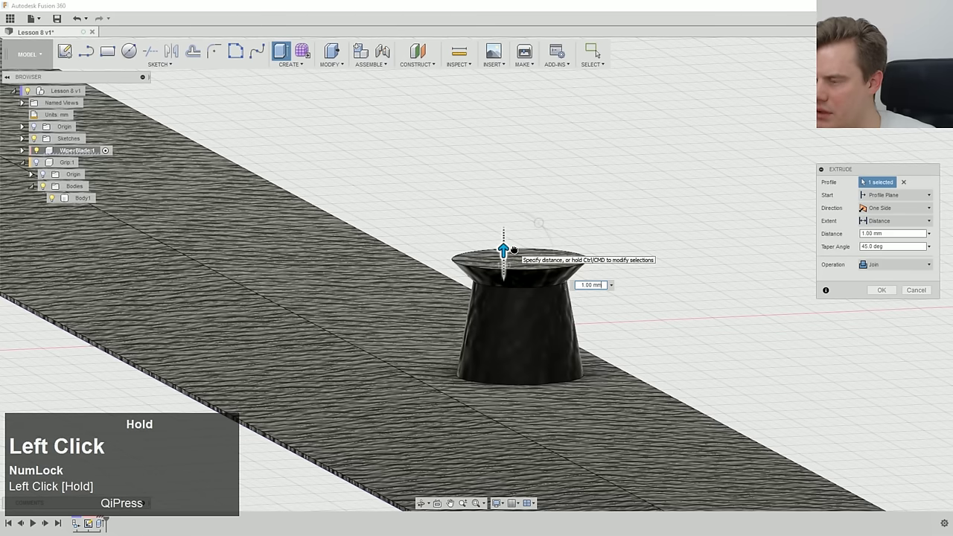
pyautogui.moveTo(514, 246); pyautogui.dragTo(515, 241)
pyautogui.click(882, 290)
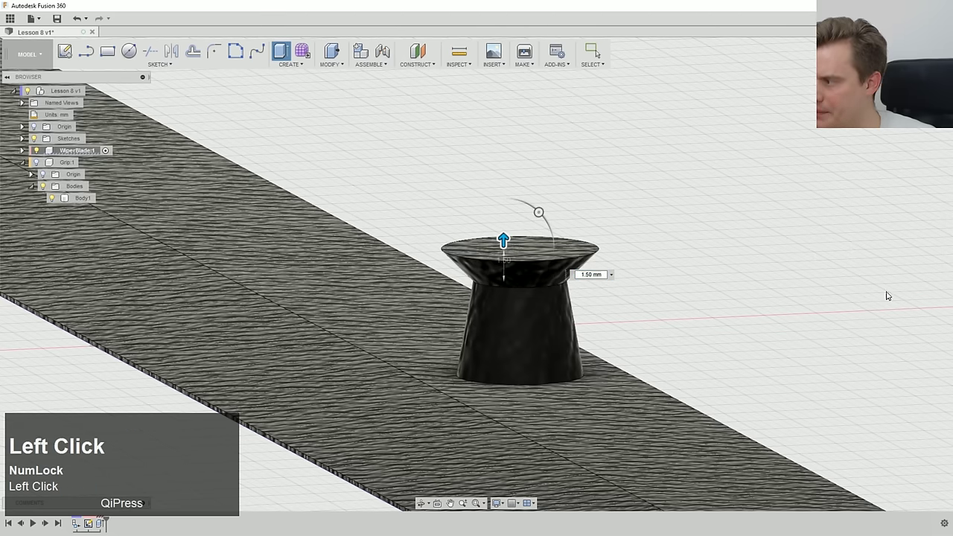
# - Extrude the flared top face straight up by 2 mm and join it to form the knob's cap
pyautogui.rightClick(521, 254)
pyautogui.click(510, 315)
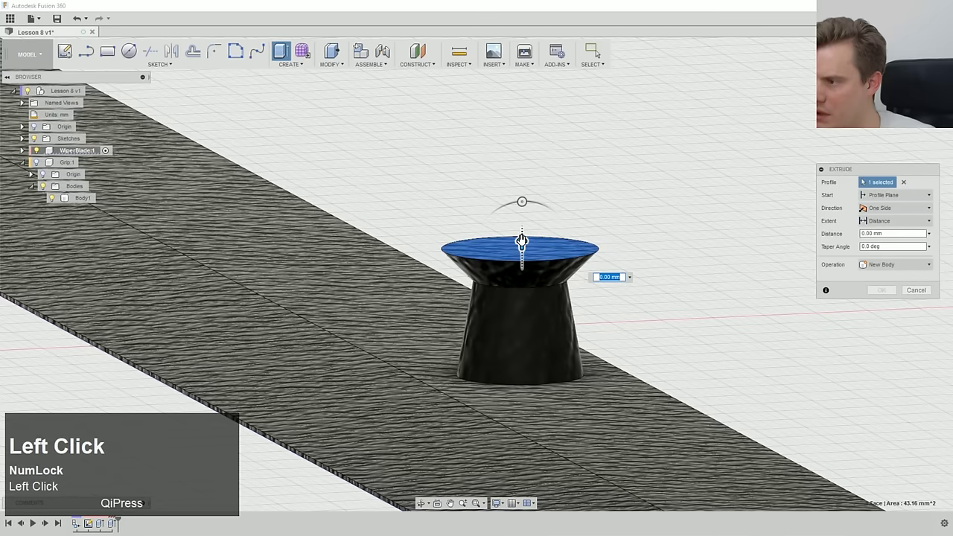
pyautogui.moveTo(522, 243); pyautogui.dragTo(525, 203)
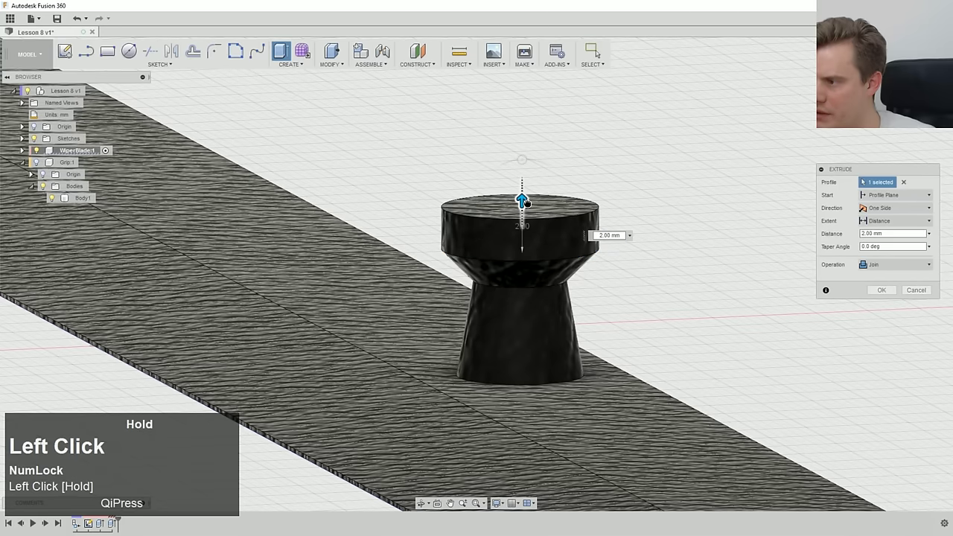
pyautogui.click(898, 291)
# - Undo the 2 mm cap extrusion and redo it
pyautogui.rightClick(672, 191)
pyautogui.click(628, 186)
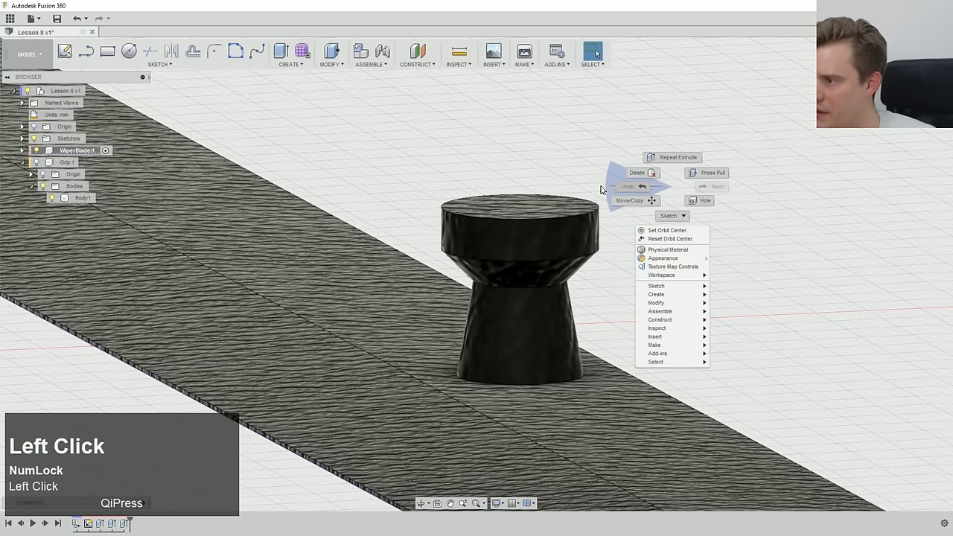
pyautogui.rightClick(612, 206)
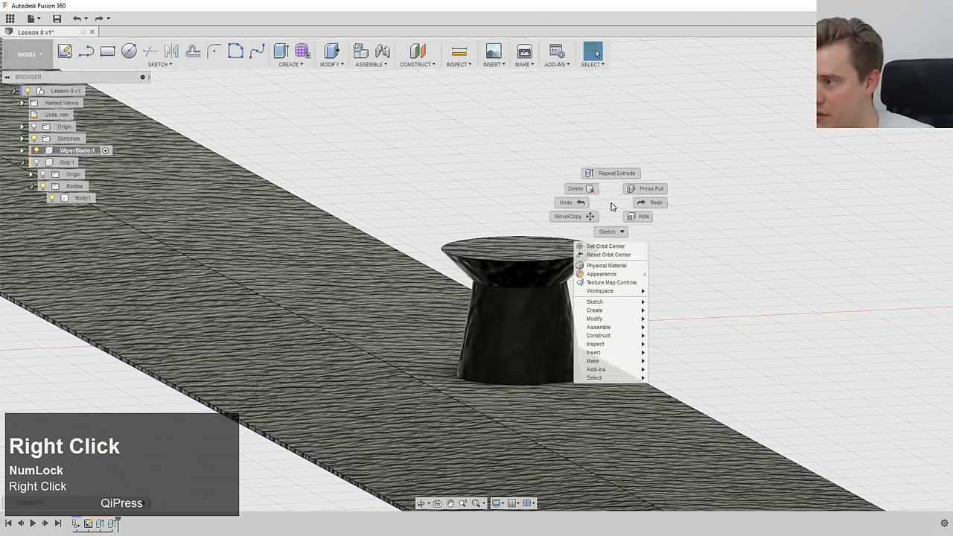
pyautogui.click(662, 201)
pyautogui.rightClick(600, 196)
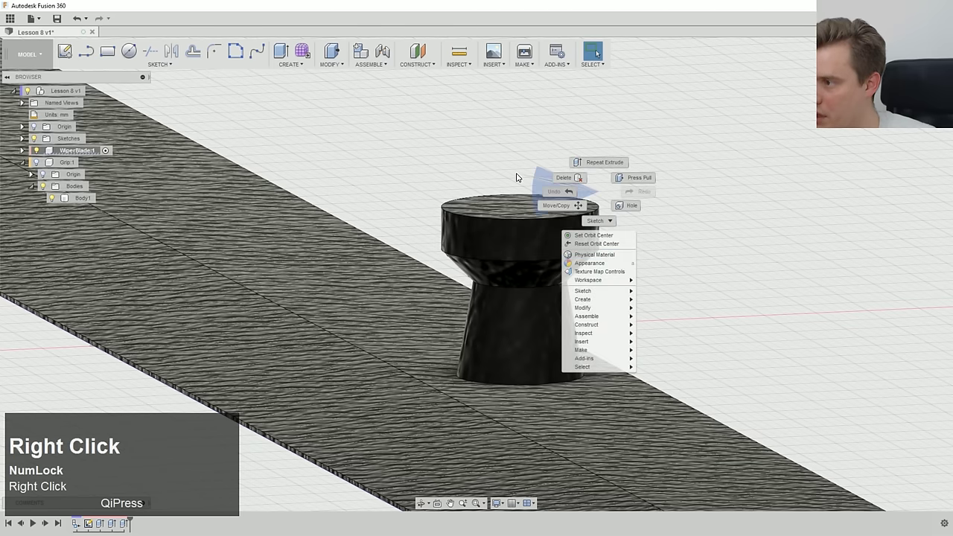
pyautogui.press('Escape')
# - Fillet the cap's upper circular edge with a 0.5 mm constant radius
pyautogui.click(517, 221)
pyautogui.rightClick(519, 220)
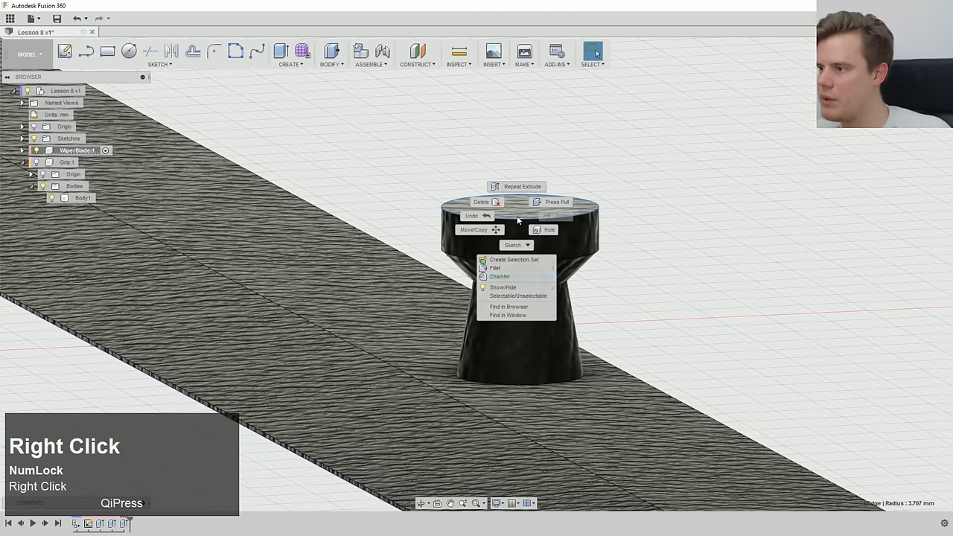
pyautogui.click(513, 267)
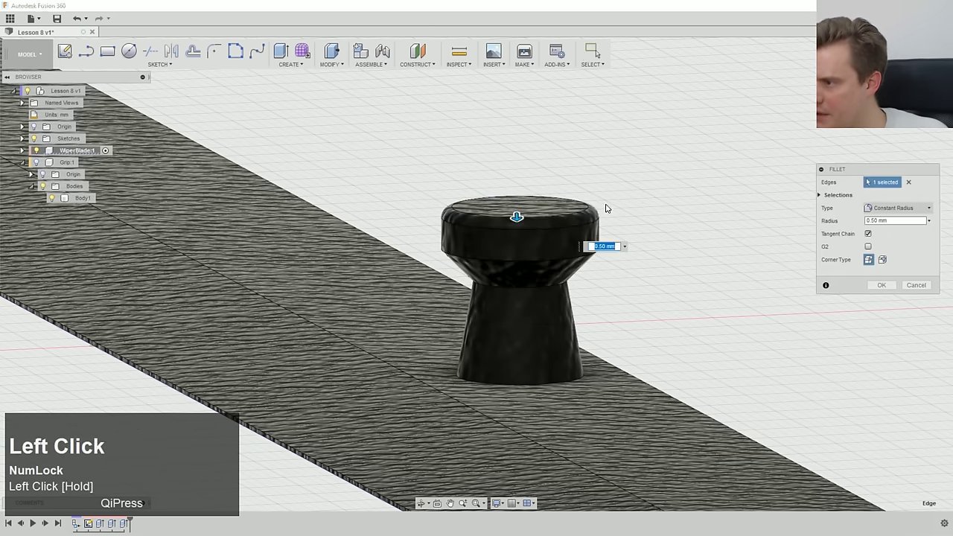
pyautogui.keyDown('shift'); pyautogui.moveTo(605, 209); pyautogui.dragTo(551, 231, button='middle'); pyautogui.keyUp('shift')
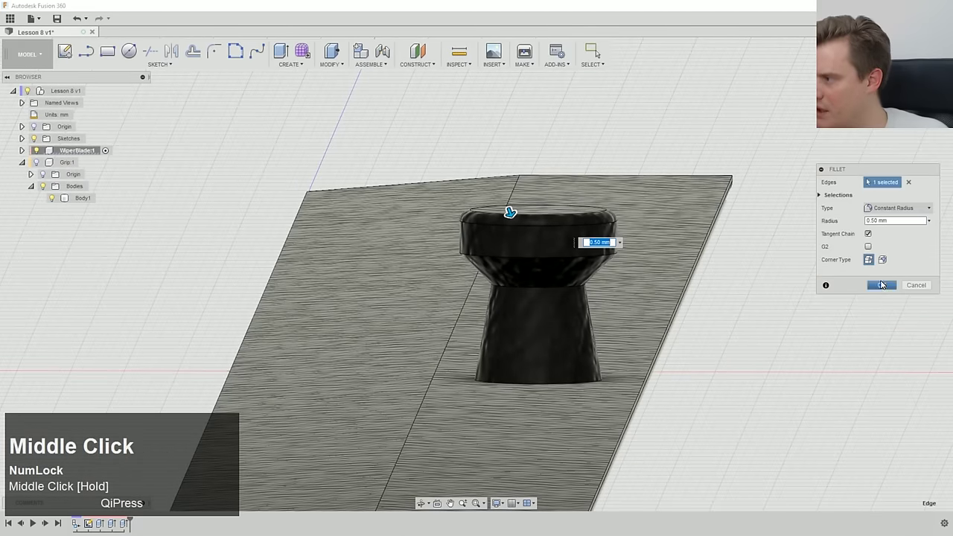
pyautogui.click(882, 286)
# - Start a sketch on the origin plane across the blade and draw a horizontal line about 1.5 mm long from the knob's axis, just above the cap
pyautogui.keyDown('ctrl'); pyautogui.middleClick(677, 213); pyautogui.keyUp('ctrl')
pyautogui.scroll(2, 547, 252)
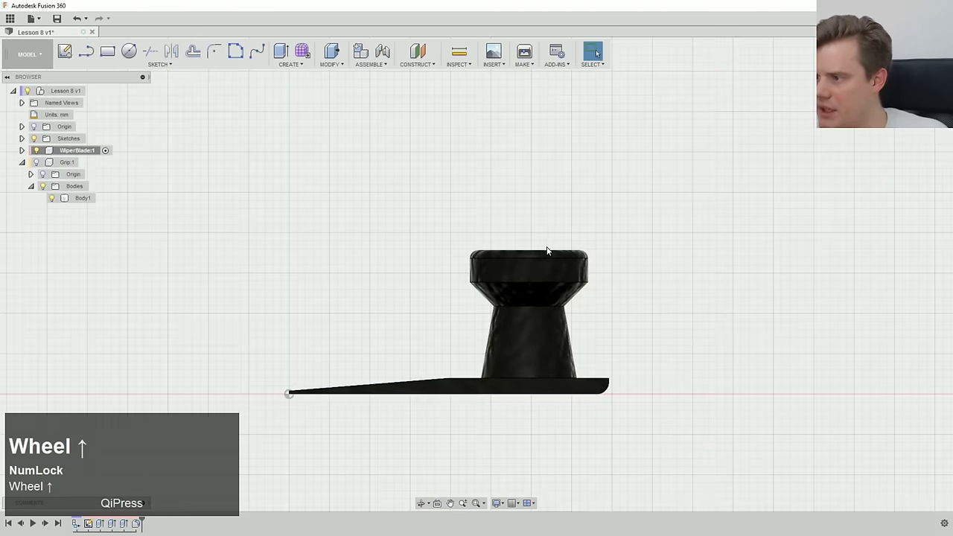
pyautogui.scroll(-3, 514, 231)
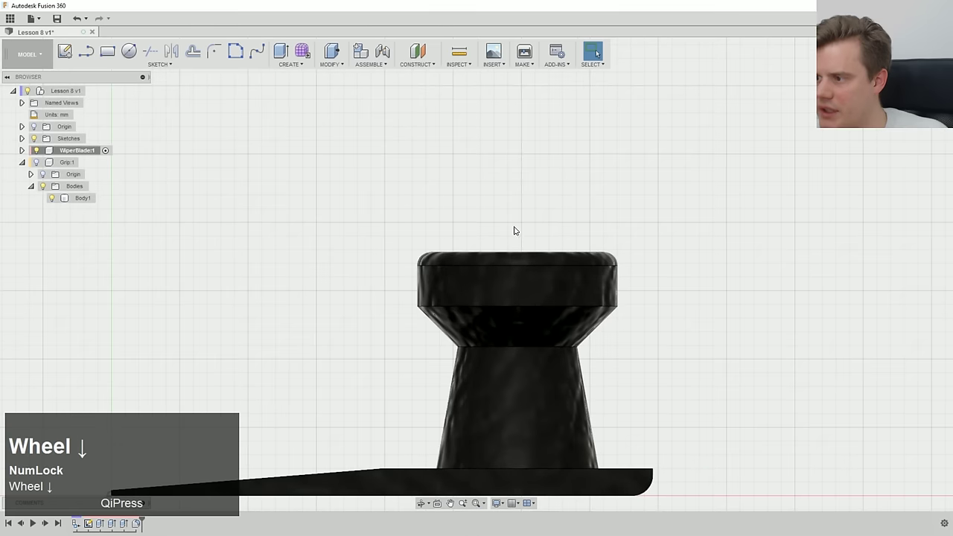
pyautogui.click(92, 57)
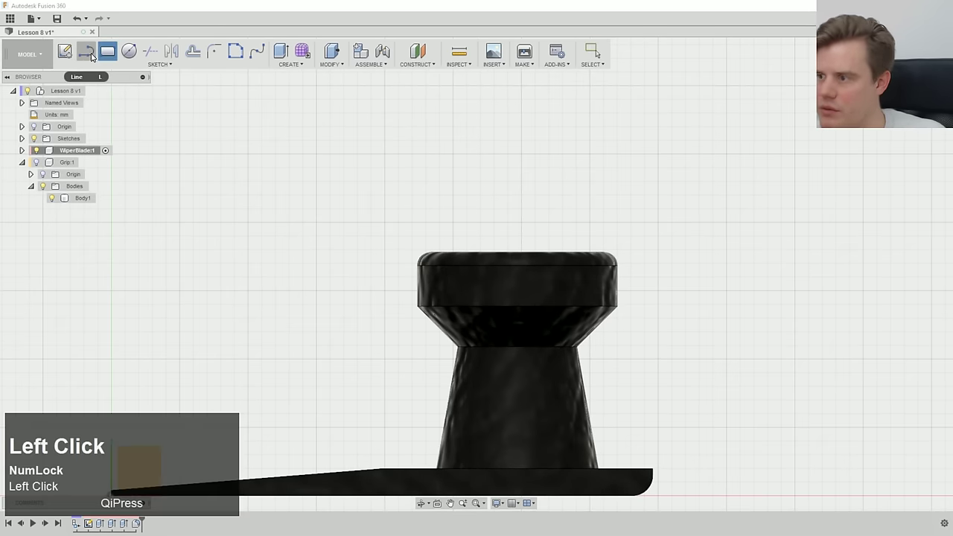
pyautogui.click(87, 55)
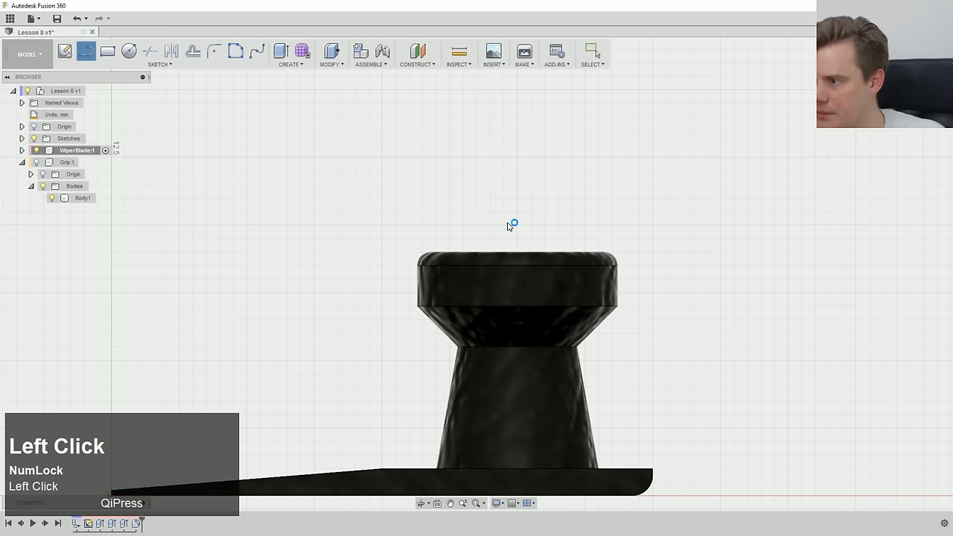
pyautogui.scroll(5, 601, 224)
pyautogui.keyDown('ctrl'); pyautogui.moveTo(592, 220); pyautogui.dragTo(443, 310, button='middle'); pyautogui.keyUp('ctrl')
pyautogui.scroll(-2, 559, 213)
pyautogui.scroll(-3, 562, 216)
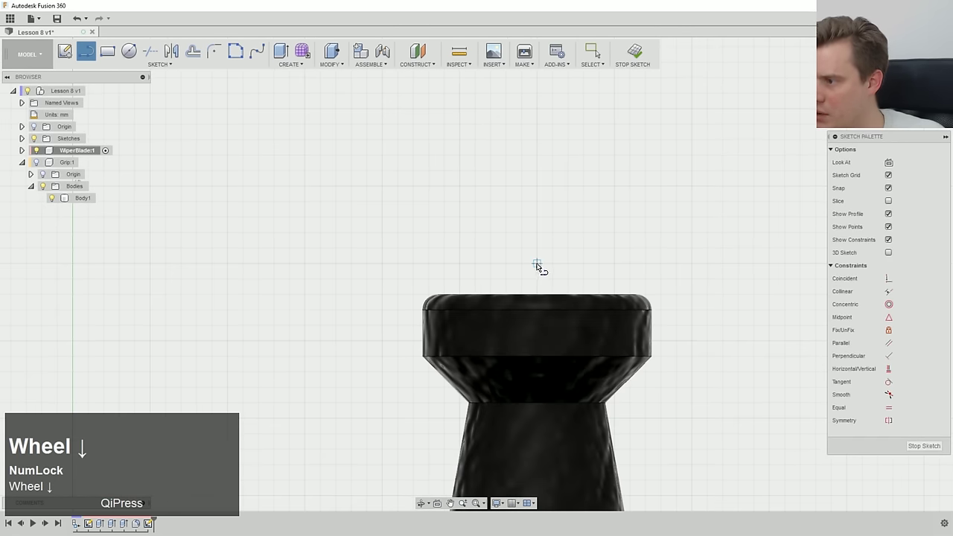
pyautogui.click(537, 264)
pyautogui.click(491, 264)
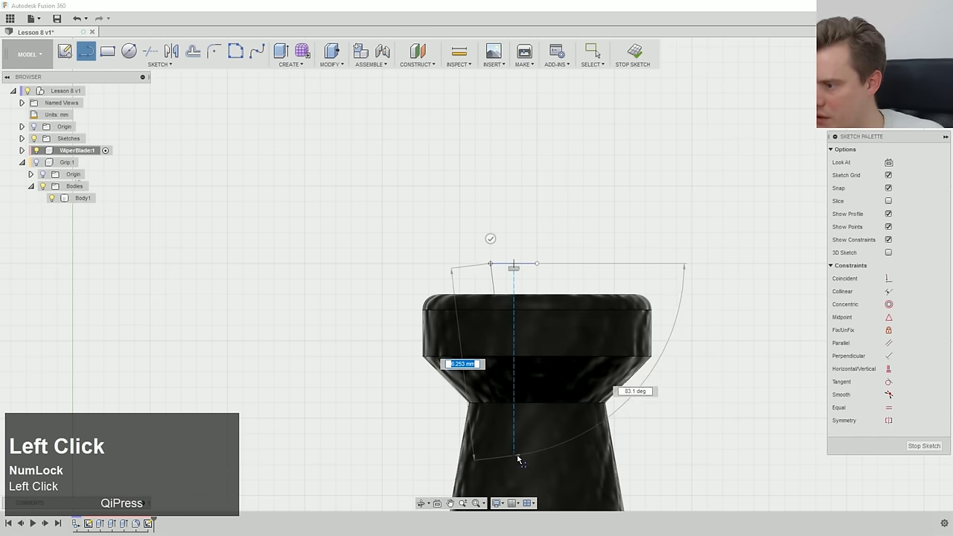
# - Close the half-slot profile with a slanted side down into the stem, a 0.75 mm bottom line and a vertical line along the knob's axis
pyautogui.scroll(3, 524, 438)
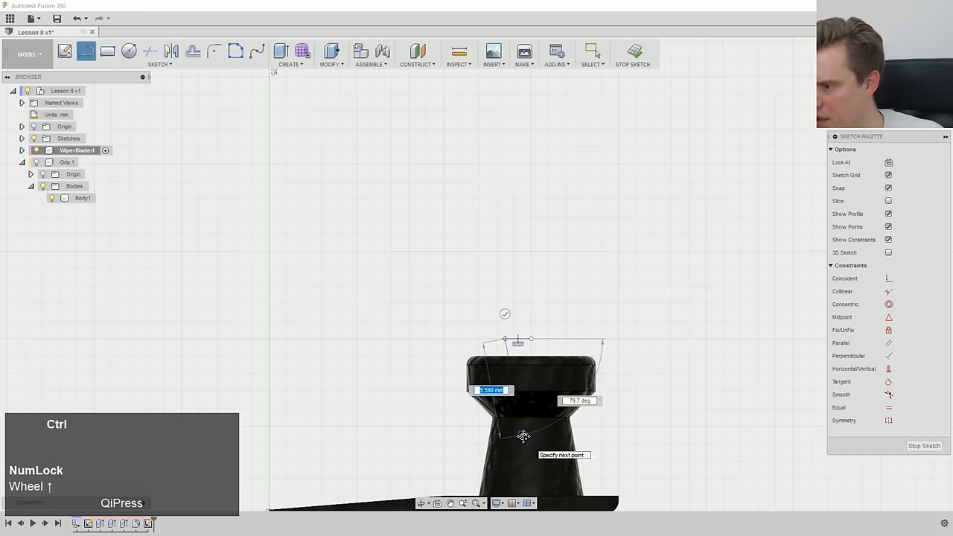
pyautogui.keyDown('ctrl'); pyautogui.moveTo(524, 436); pyautogui.dragTo(524, 372, button='middle'); pyautogui.keyUp('ctrl')
pyautogui.scroll(-2, 524, 372)
pyautogui.scroll(-1, 524, 370)
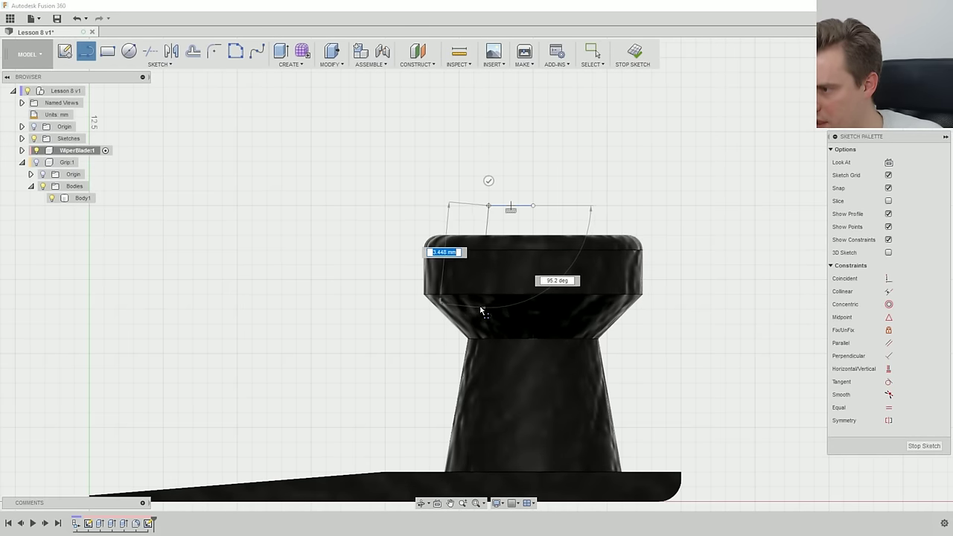
pyautogui.keyDown('ctrl'); pyautogui.middleClick(501, 306); pyautogui.keyUp('ctrl')
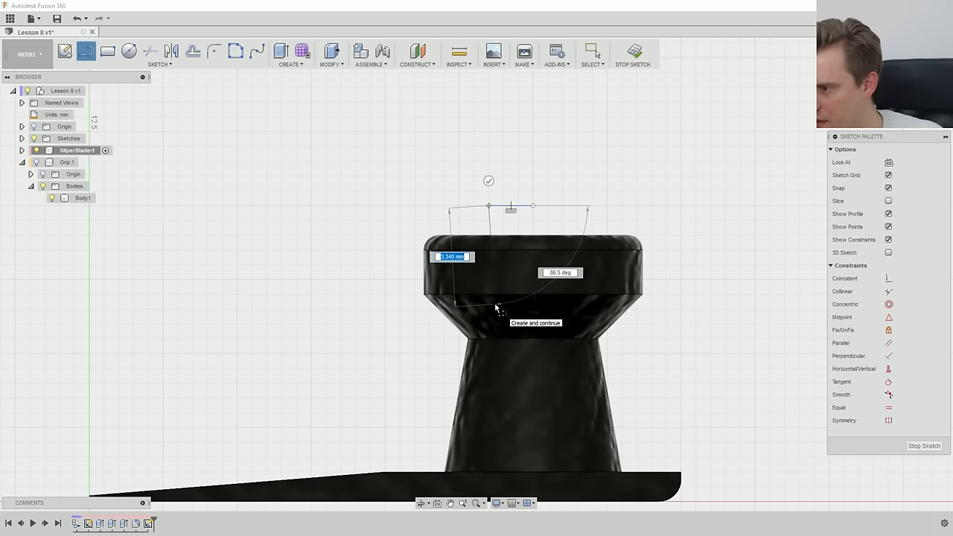
pyautogui.click(511, 431)
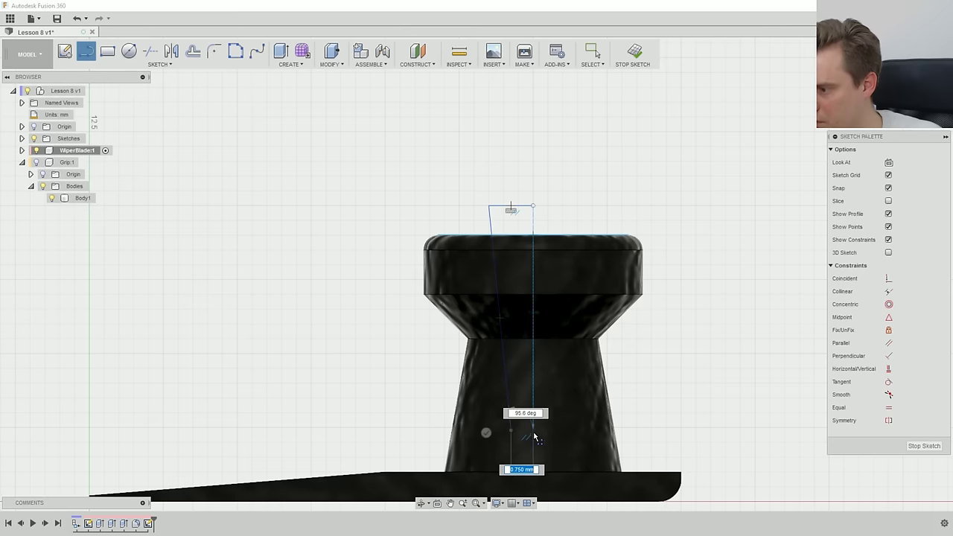
pyautogui.click(533, 432)
pyautogui.click(534, 206)
pyautogui.rightClick(611, 215)
pyautogui.click(569, 215)
# - Draw a short separate vertical line on the knob's axis above the half-slot profile
pyautogui.rightClick(538, 178)
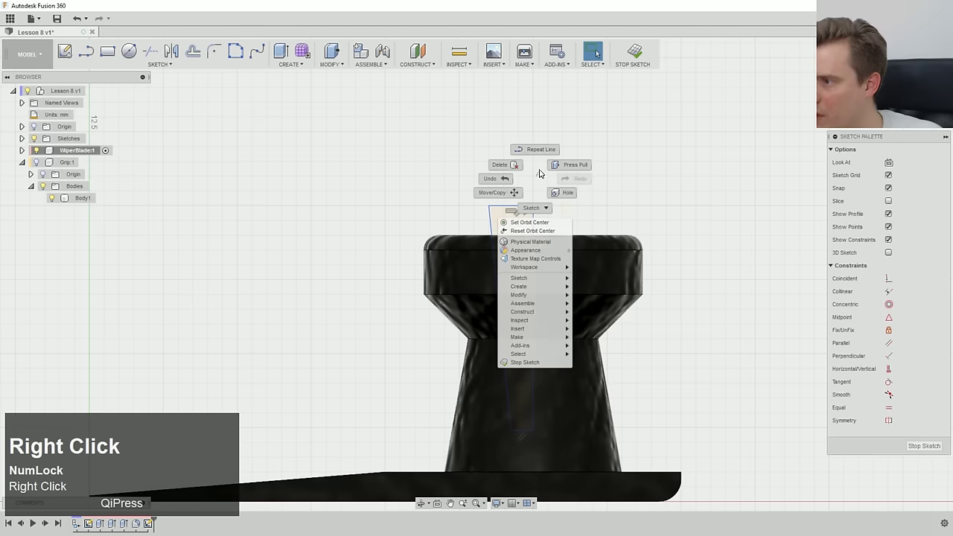
pyautogui.click(536, 149)
pyautogui.rightClick(537, 176)
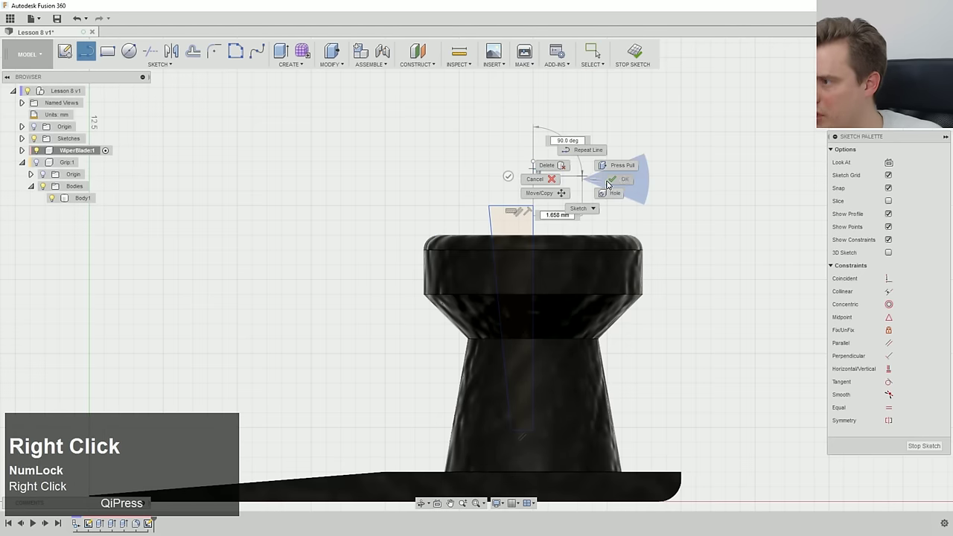
pyautogui.click(549, 172)
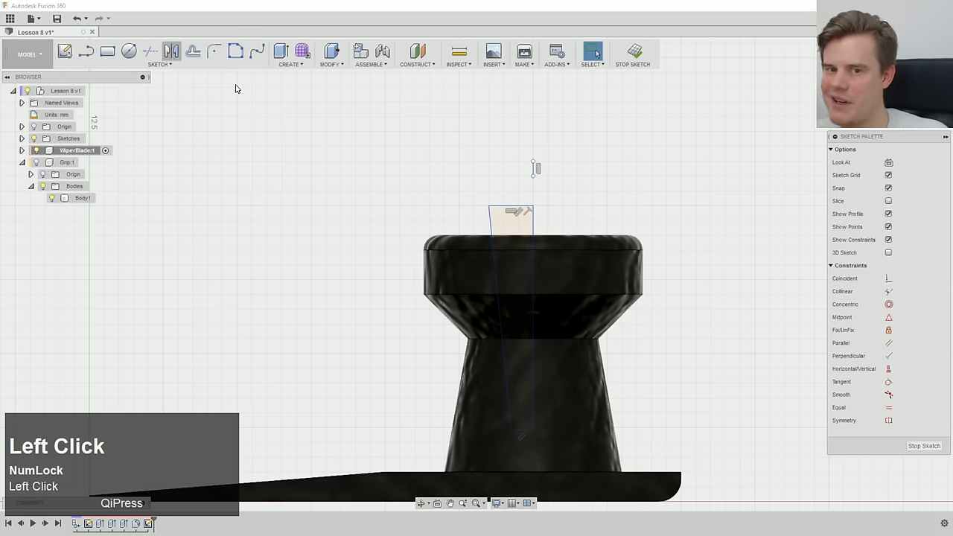
# - Mirror the half-slot profile about the short vertical line and delete the dividing lines along the knob's axis
pyautogui.click(532, 223)
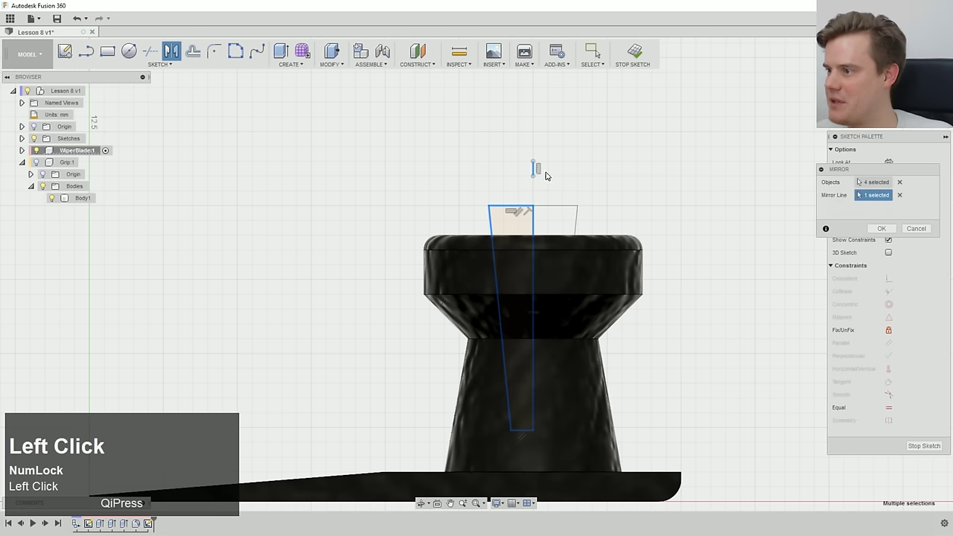
pyautogui.click(881, 228)
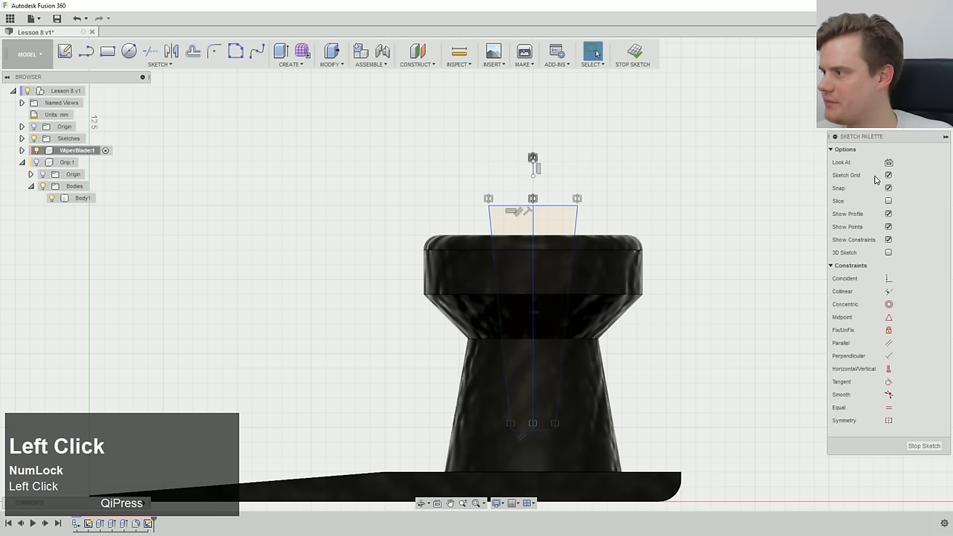
pyautogui.click(533, 229)
pyautogui.press('Delete')
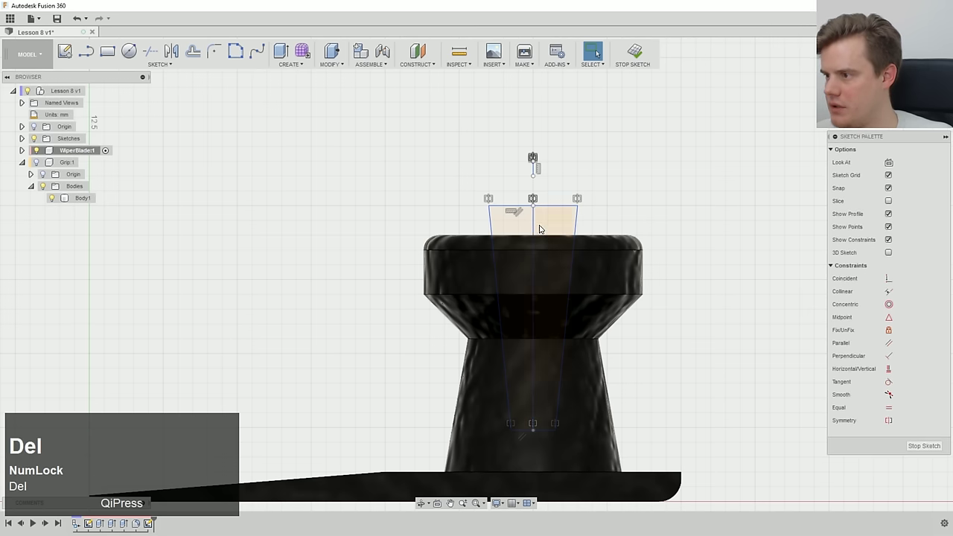
pyautogui.click(533, 223)
# - Extrude the full tapered slot profile 37 mm to one side as a cut through the knob
pyautogui.click(551, 221)
pyautogui.rightClick(551, 221)
pyautogui.click(541, 267)
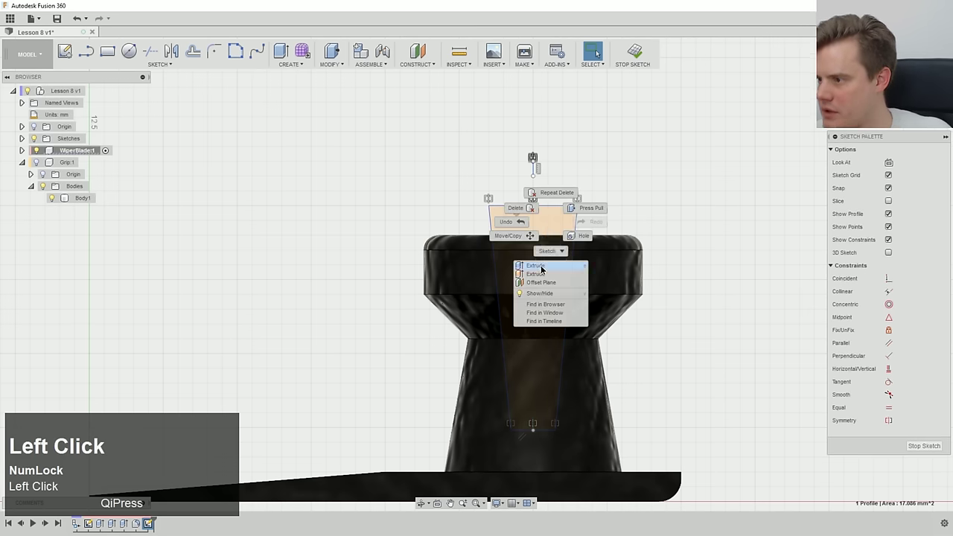
pyautogui.scroll(3, 516, 258)
pyautogui.keyDown('shift'); pyautogui.moveTo(515, 258); pyautogui.dragTo(550, 279, button='middle'); pyautogui.keyUp('shift')
pyautogui.moveTo(530, 279); pyautogui.dragTo(842, 425)
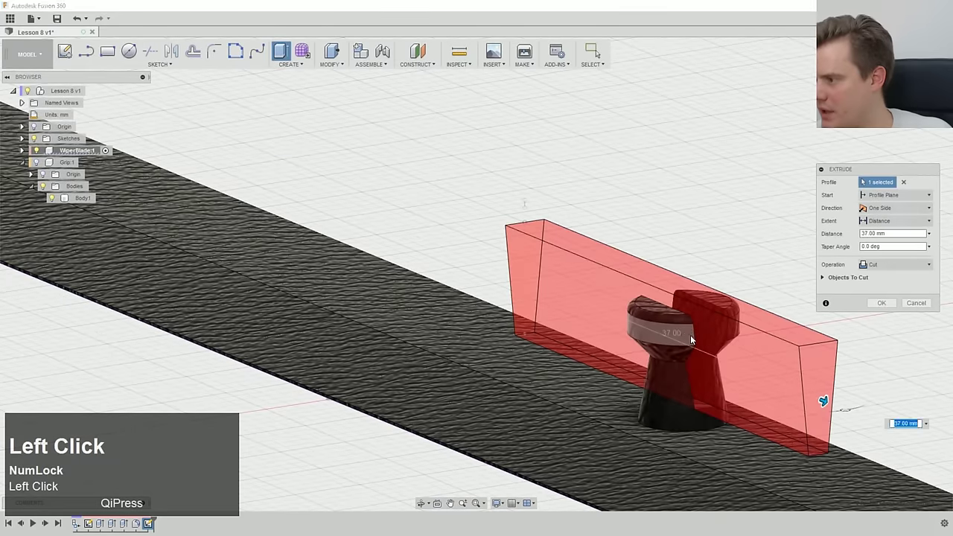
pyautogui.moveTo(775, 387); pyautogui.dragTo(638, 307, button='middle')
pyautogui.moveTo(700, 343); pyautogui.dragTo(659, 337, button='middle')
pyautogui.scroll(-3, 606, 349)
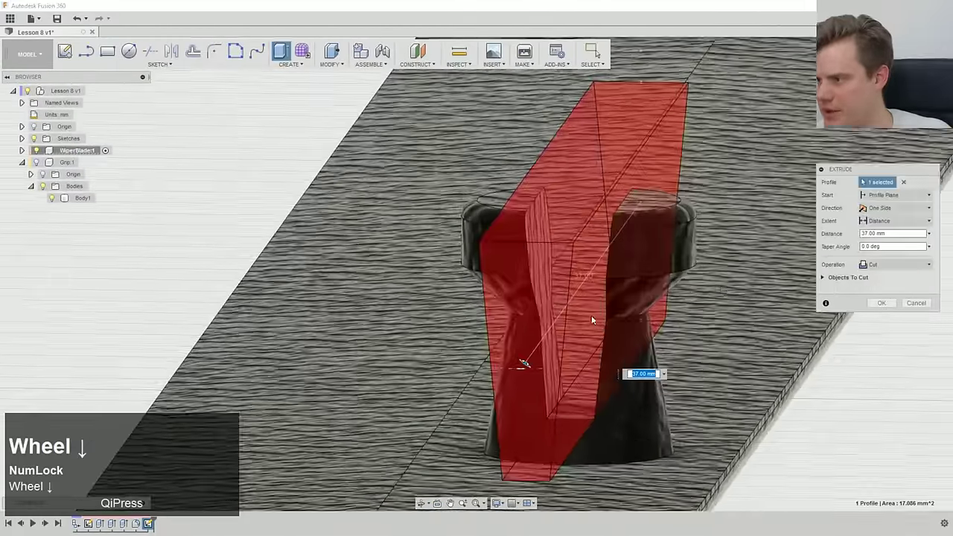
pyautogui.click(882, 303)
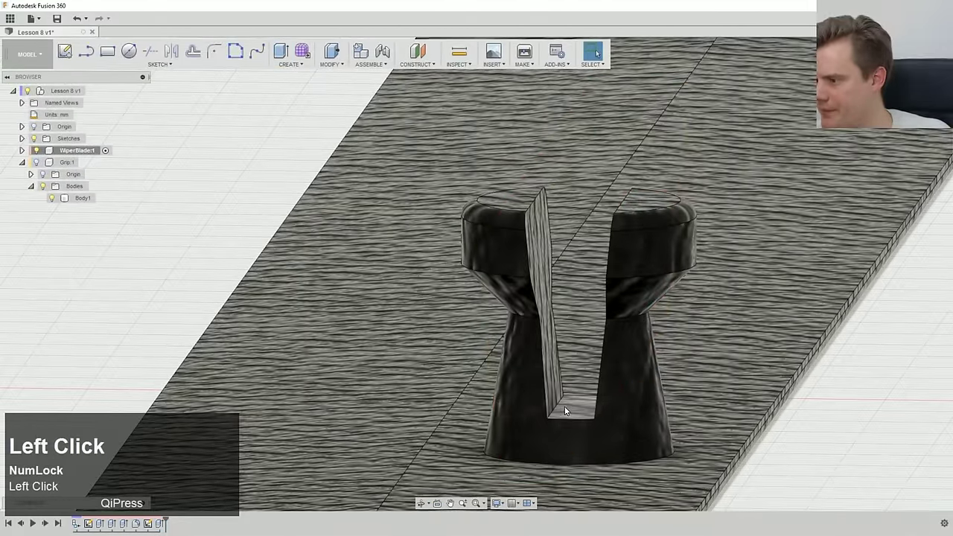
# - Fillet the slot's two bottom edges and the cap's two upper slot edges with a 0.75 mm constant radius
pyautogui.keyDown('shift'); pyautogui.moveTo(575, 409); pyautogui.dragTo(591, 417, button='middle'); pyautogui.keyUp('shift')
pyautogui.keyDown('ctrl'); pyautogui.click(628, 226); pyautogui.keyUp('ctrl')
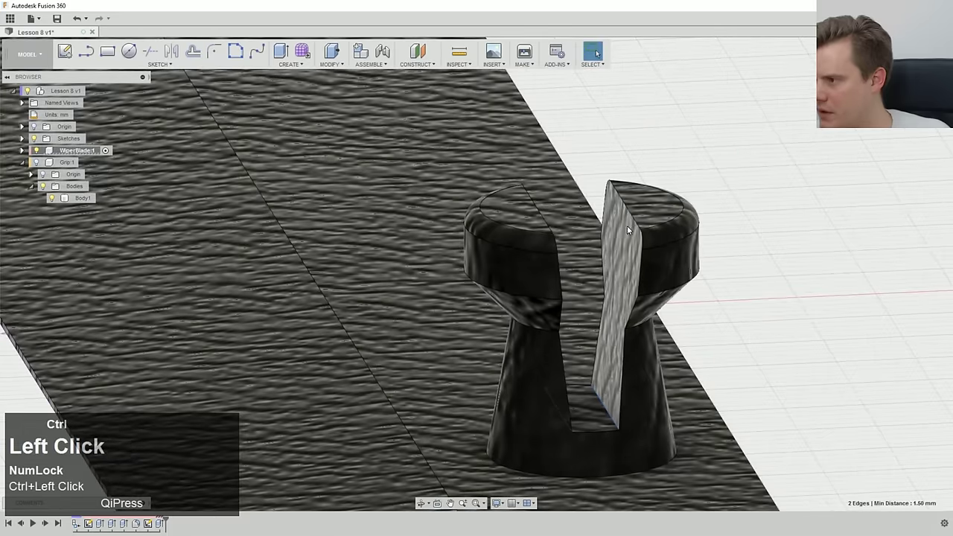
pyautogui.keyDown('ctrl'); pyautogui.click(543, 216); pyautogui.keyUp('ctrl')
pyautogui.rightClick(542, 216)
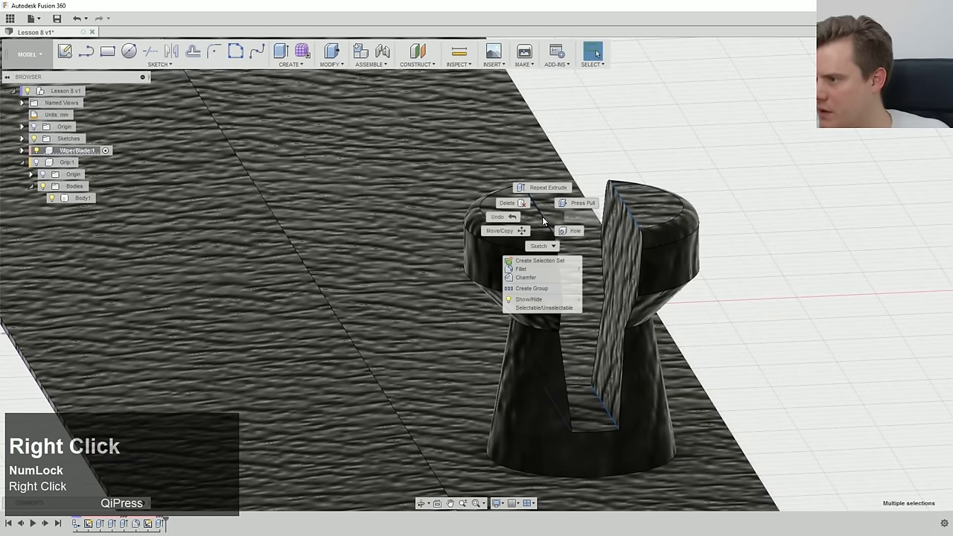
pyautogui.click(524, 270)
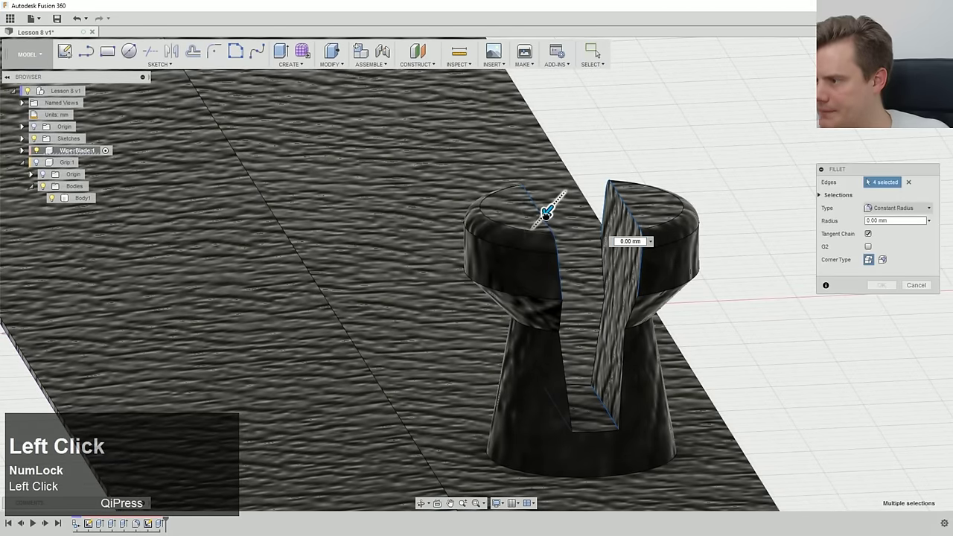
pyautogui.moveTo(546, 214); pyautogui.dragTo(542, 218)
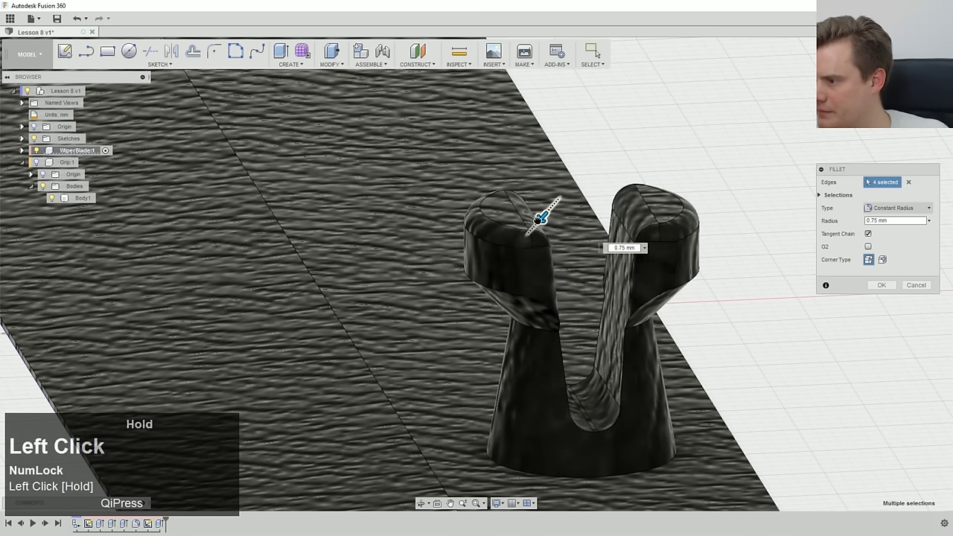
pyautogui.keyDown('shift'); pyautogui.moveTo(596, 255); pyautogui.dragTo(588, 249, button='middle'); pyautogui.keyUp('shift')
pyautogui.scroll(3, 541, 261)
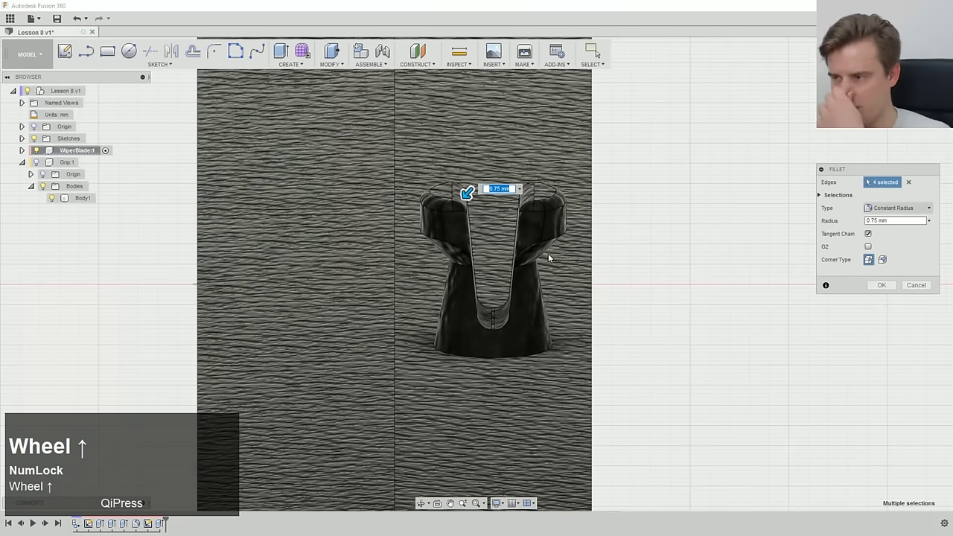
pyautogui.click(882, 285)
pyautogui.rightClick(559, 219)
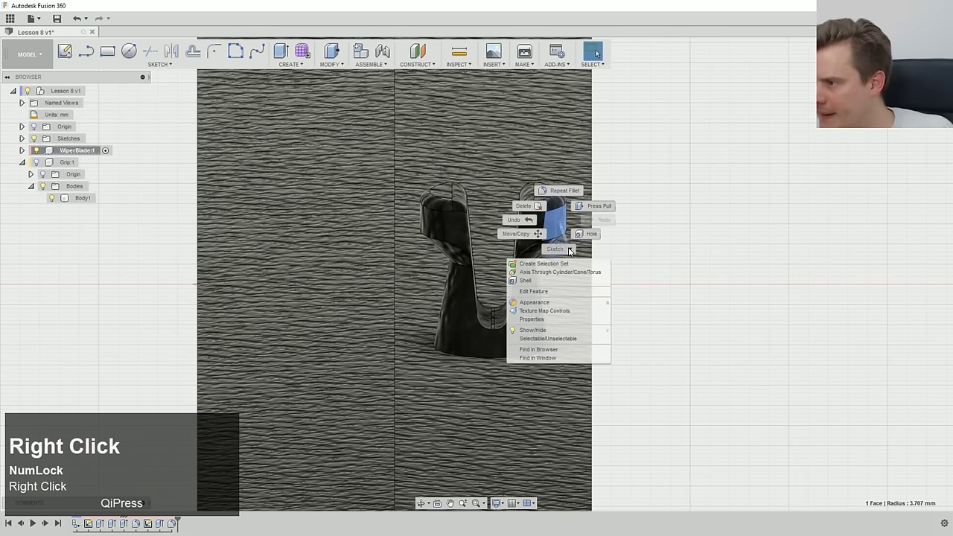
pyautogui.click(595, 212)
pyautogui.moveTo(581, 220); pyautogui.dragTo(585, 223)
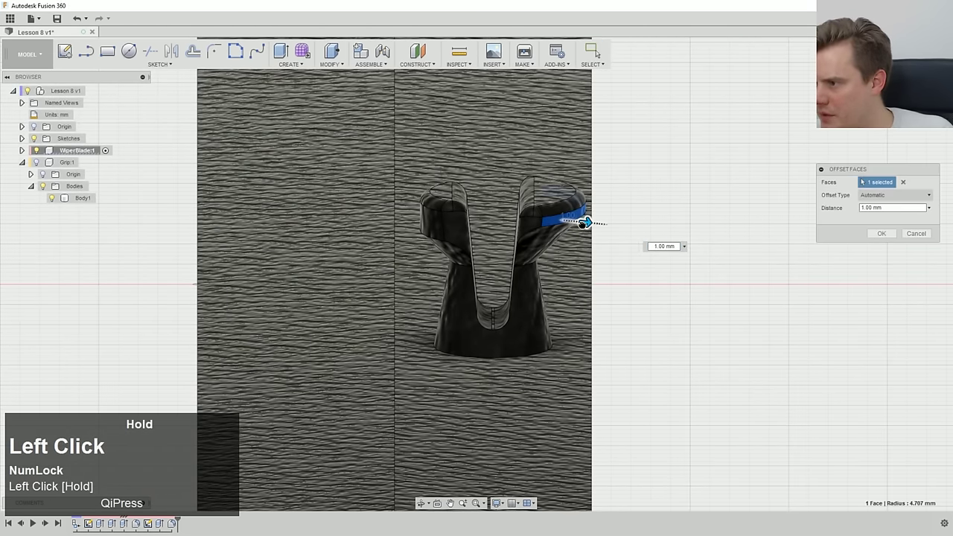
pyautogui.keyDown('shift'); pyautogui.moveTo(582, 232); pyautogui.dragTo(581, 220, button='middle'); pyautogui.keyUp('shift')
pyautogui.click(916, 234)
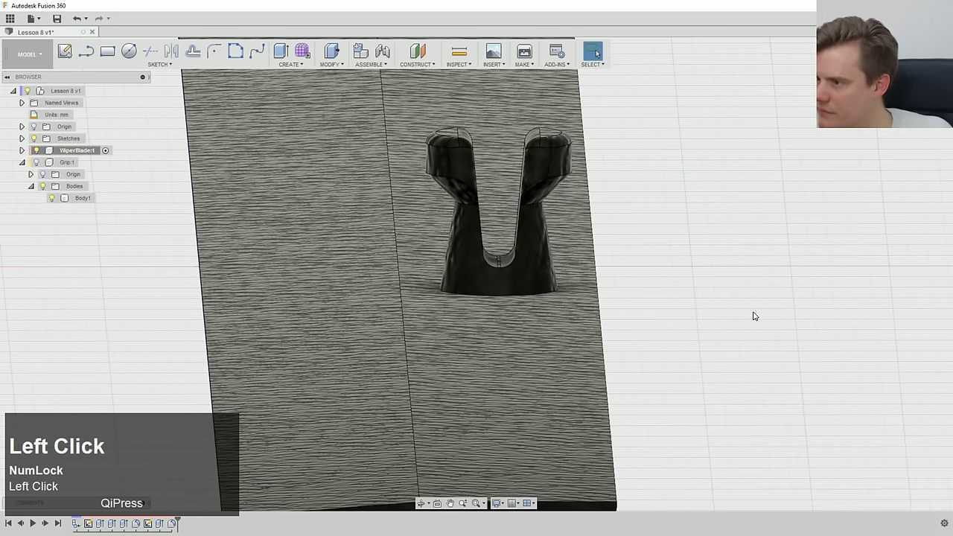
# - Offset both slanted inner faces of the slot inward by 0.20 mm to narrow the slot
pyautogui.scroll(2, 529, 232)
pyautogui.scroll(-5, 513, 274)
pyautogui.click(514, 277)
pyautogui.keyDown('shift'); pyautogui.moveTo(524, 255); pyautogui.dragTo(546, 245, button='middle'); pyautogui.keyUp('shift')
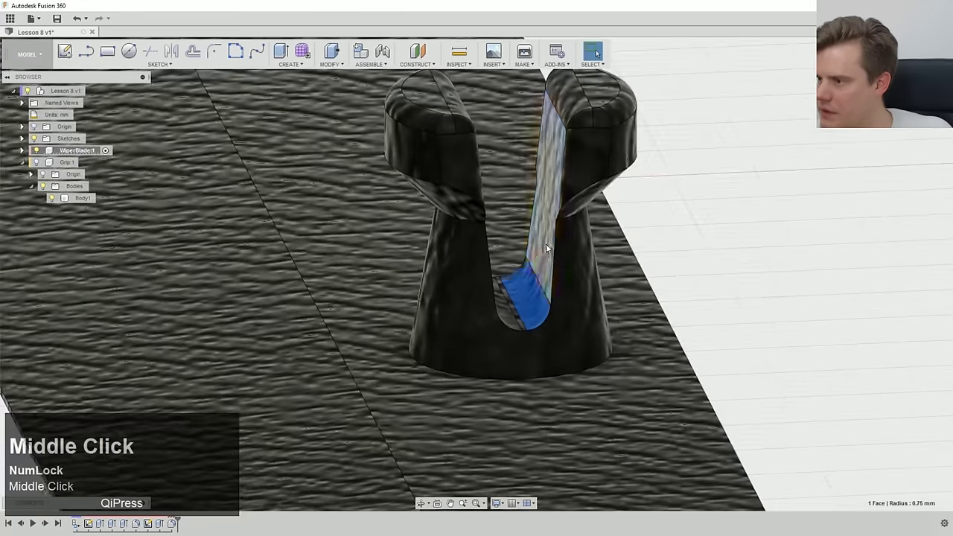
pyautogui.rightClick(546, 249)
pyautogui.click(591, 232)
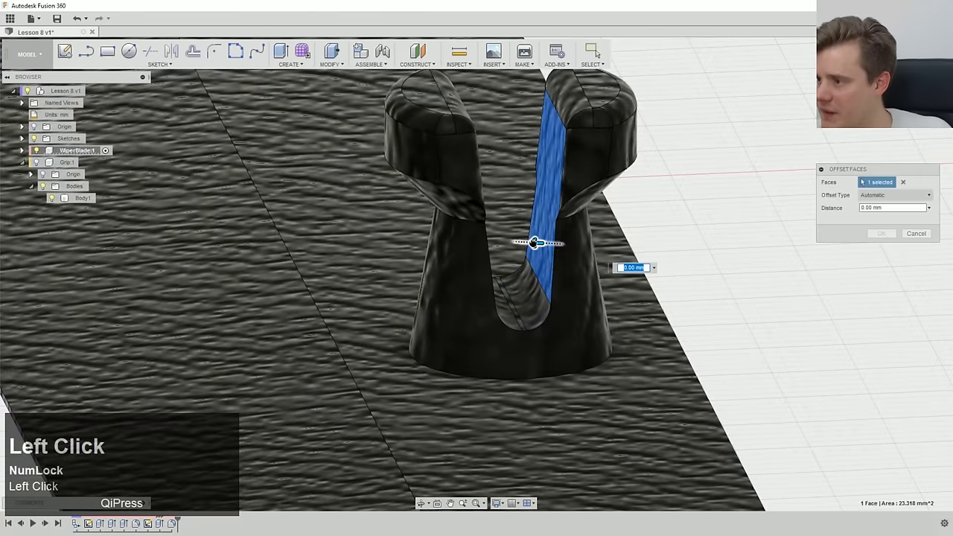
pyautogui.moveTo(527, 242); pyautogui.dragTo(536, 243)
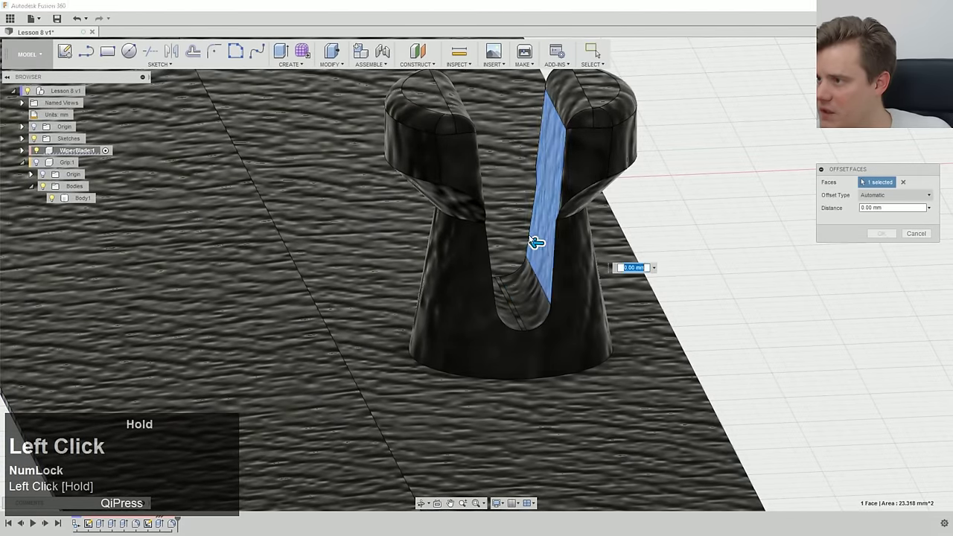
pyautogui.keyDown('shift'); pyautogui.moveTo(537, 243); pyautogui.dragTo(407, 277, button='middle'); pyautogui.keyUp('shift')
pyautogui.keyDown('ctrl'); pyautogui.click(368, 237); pyautogui.keyUp('ctrl')
pyautogui.scroll(-2, 375, 235)
pyautogui.scroll(-3, 375, 236)
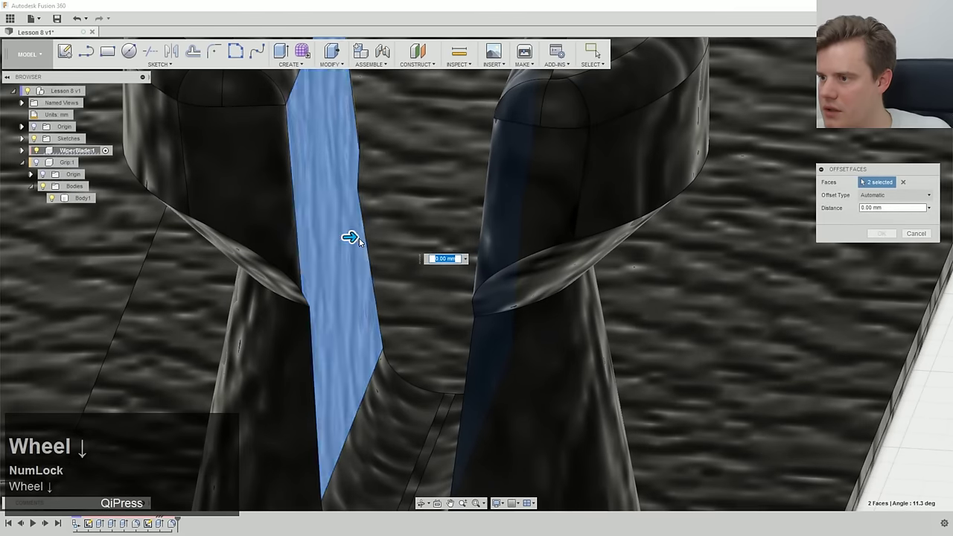
pyautogui.moveTo(353, 236); pyautogui.dragTo(366, 237)
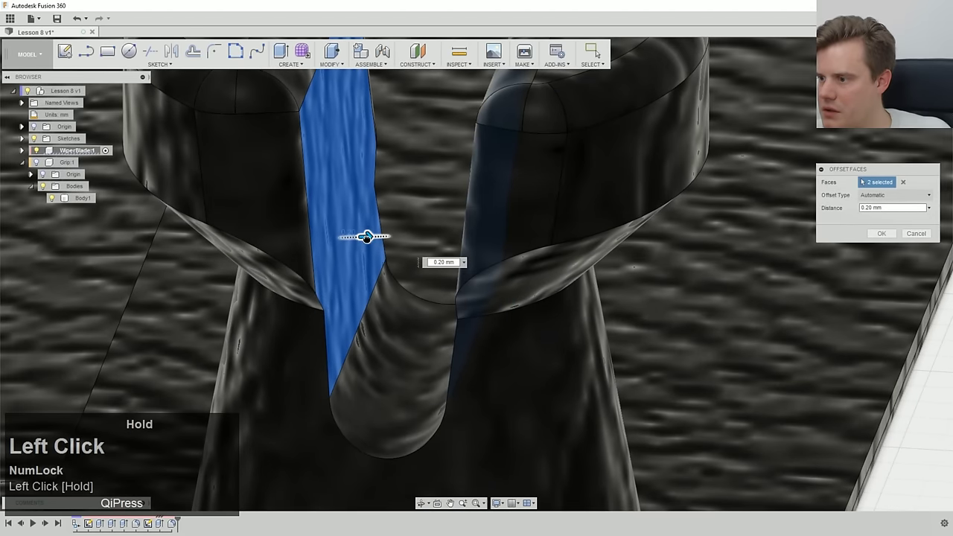
pyautogui.scroll(5, 403, 284)
pyautogui.moveTo(407, 298); pyautogui.dragTo(427, 307, button='middle')
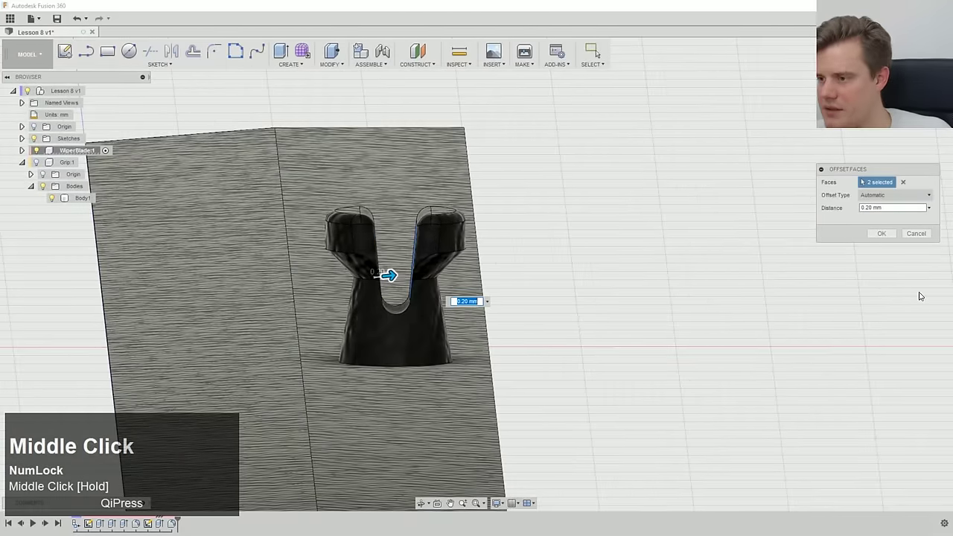
pyautogui.moveTo(544, 378); pyautogui.dragTo(566, 350, button='middle')
pyautogui.click(883, 234)
pyautogui.scroll(1, 771, 341)
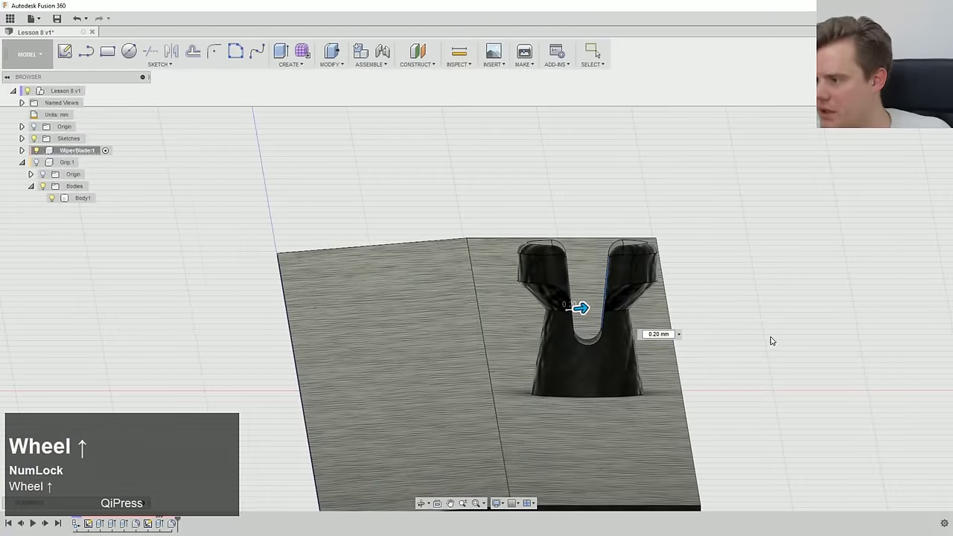
# - Examine the bodies of the Grip and WiperBlade components to check whether the blade and knob form one body
pyautogui.click(82, 198)
pyautogui.scroll(3, 341, 225)
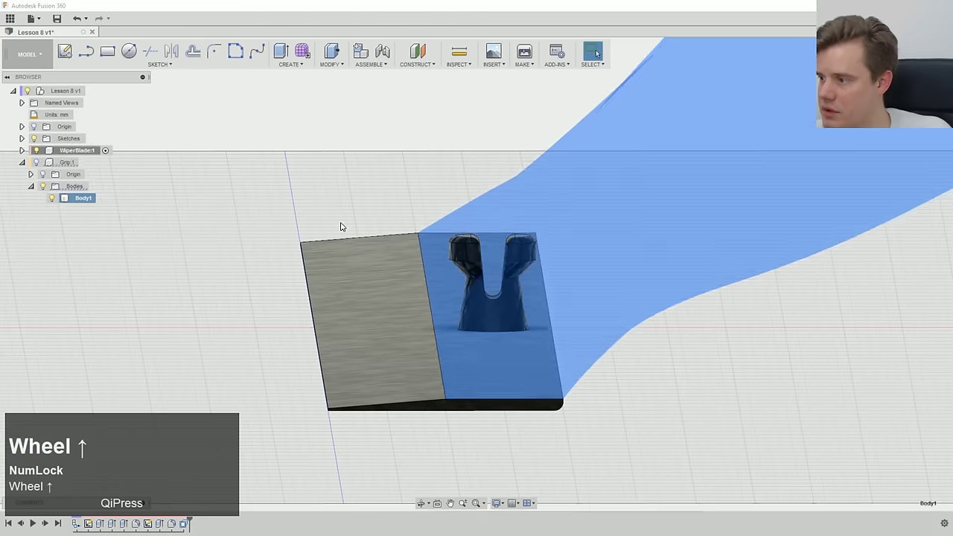
pyautogui.click(477, 289)
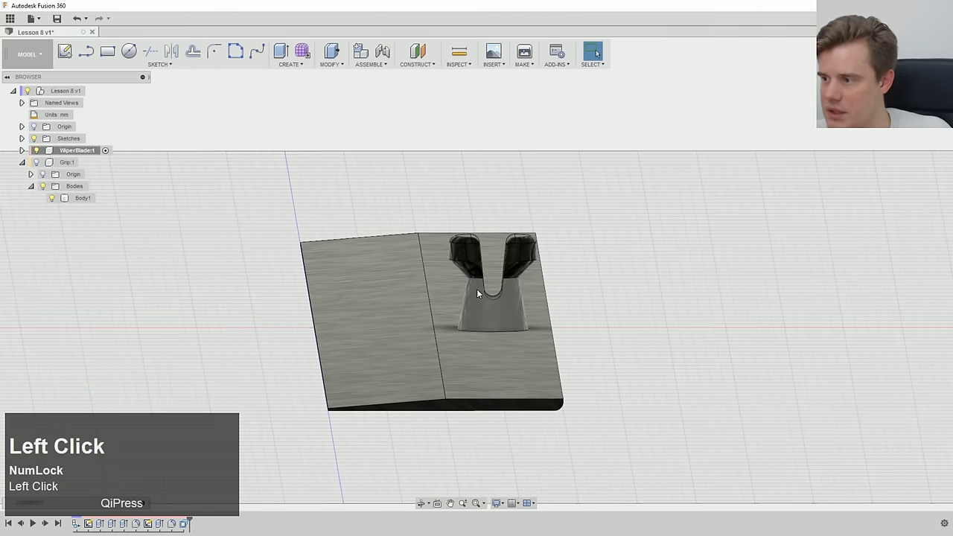
pyautogui.click(31, 174)
pyautogui.click(76, 189)
pyautogui.click(332, 209)
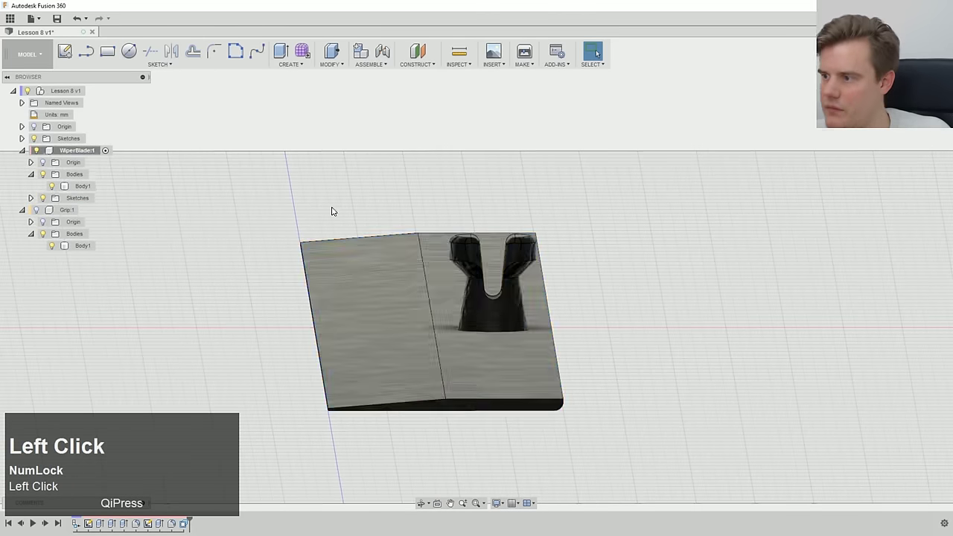
pyautogui.keyDown('shift'); pyautogui.moveTo(424, 214); pyautogui.dragTo(686, 329, button='middle'); pyautogui.keyUp('shift')
pyautogui.click(687, 329)
pyautogui.click(65, 185)
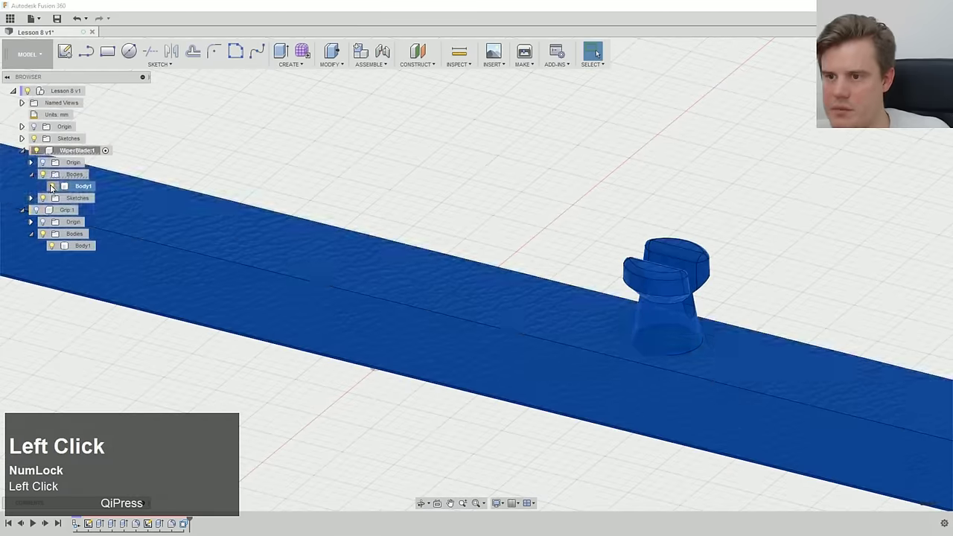
pyautogui.click(194, 202)
pyautogui.click(354, 315)
pyautogui.click(149, 192)
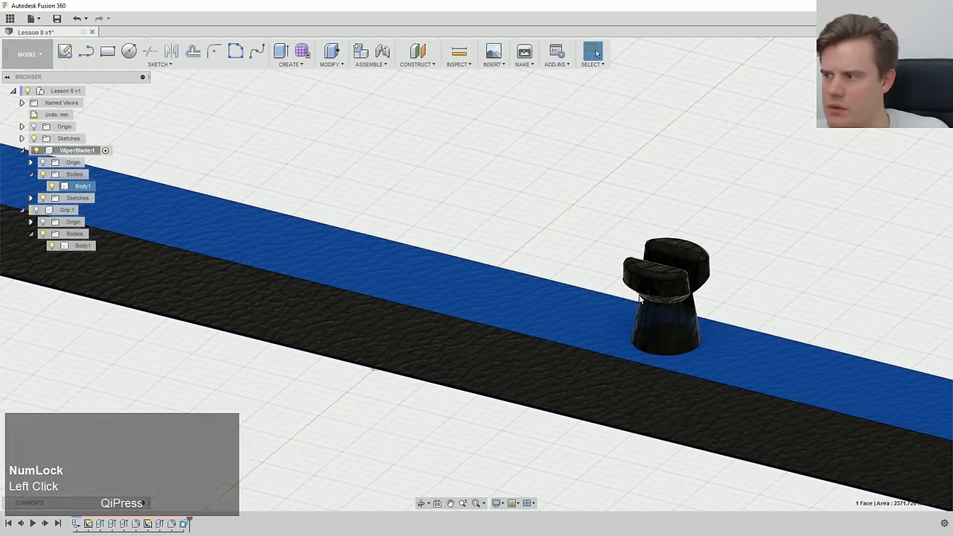
pyautogui.click(670, 324)
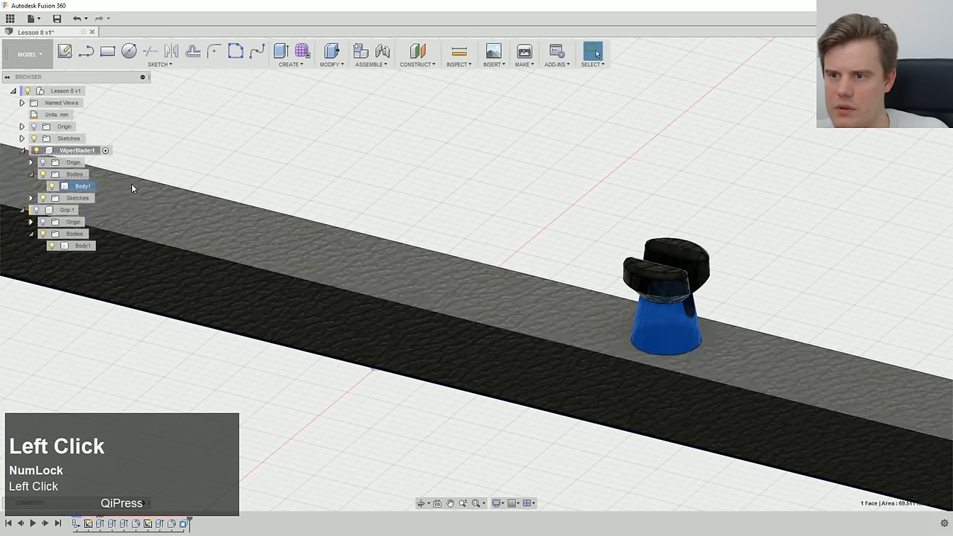
pyautogui.click(75, 175)
pyautogui.click(80, 186)
pyautogui.scroll(4, 351, 189)
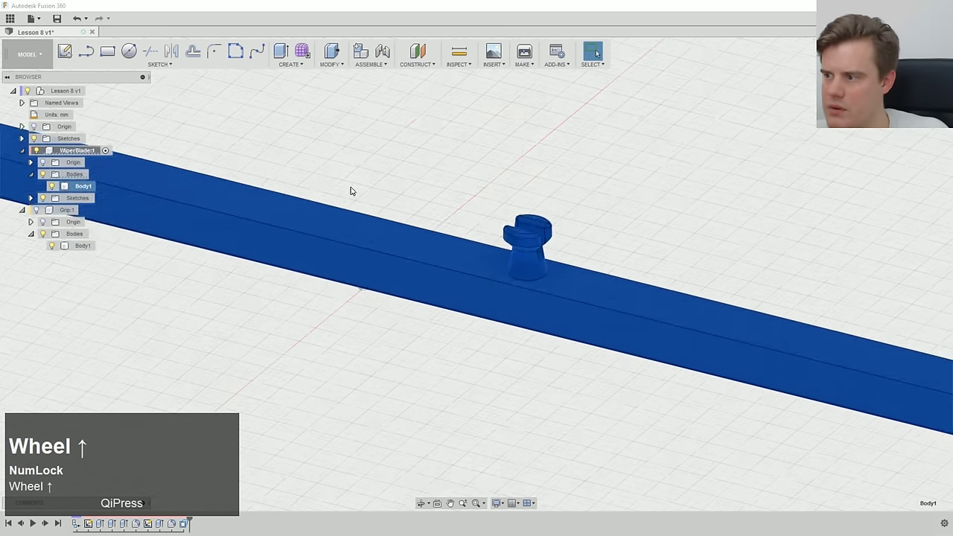
pyautogui.scroll(-3, 431, 216)
pyautogui.click(454, 251)
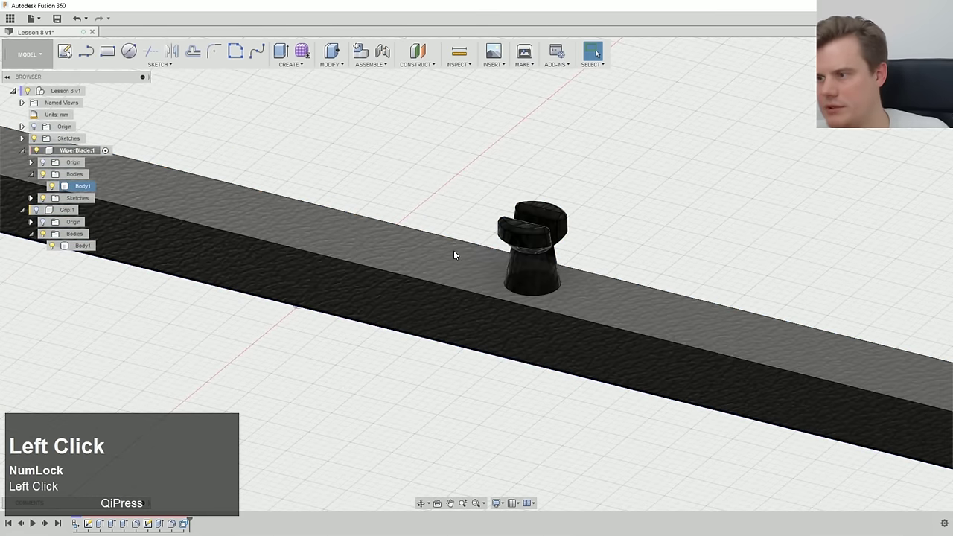
# - Split the WiperBlade body into knob and blade, using the blade's top face as the extended splitting tool
pyautogui.click(456, 249)
pyautogui.rightClick(456, 249)
pyautogui.press('Escape')
pyautogui.click(330, 64)
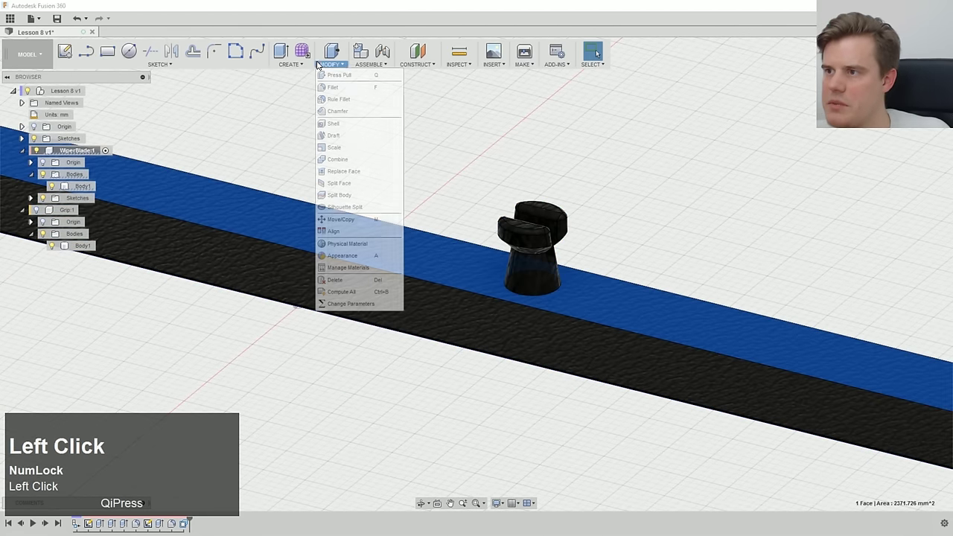
pyautogui.click(341, 195)
pyautogui.click(519, 265)
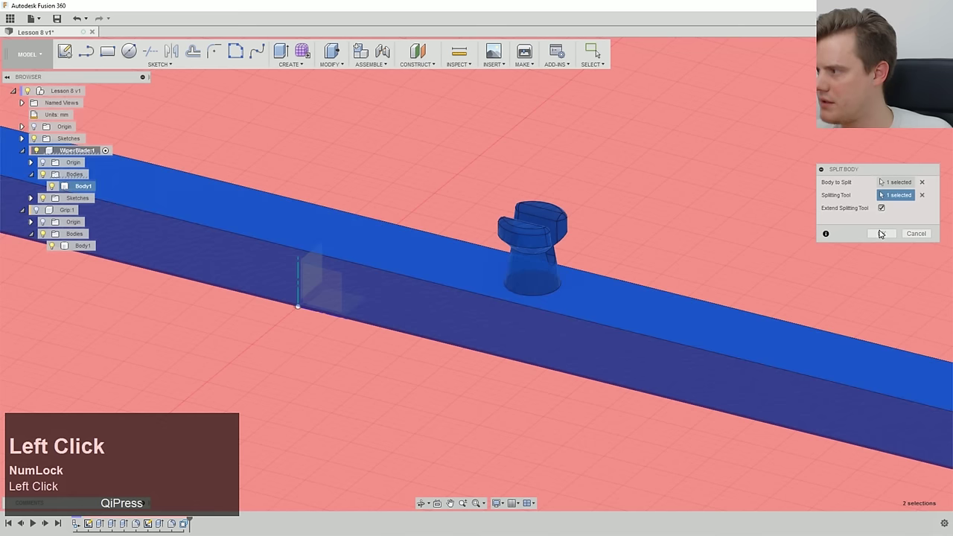
pyautogui.click(881, 233)
# - Create a component from the WiperBlade's separated knob body, Body2
pyautogui.scroll(2, 501, 270)
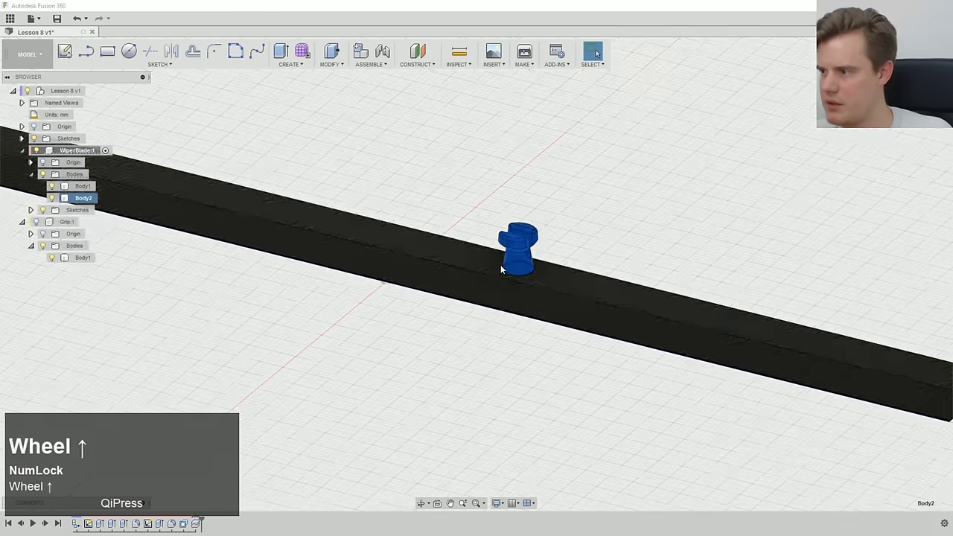
pyautogui.scroll(2, 500, 269)
pyautogui.keyDown('ctrl'); pyautogui.moveTo(501, 270); pyautogui.dragTo(418, 288, button='middle'); pyautogui.keyUp('ctrl')
pyautogui.scroll(-2, 412, 284)
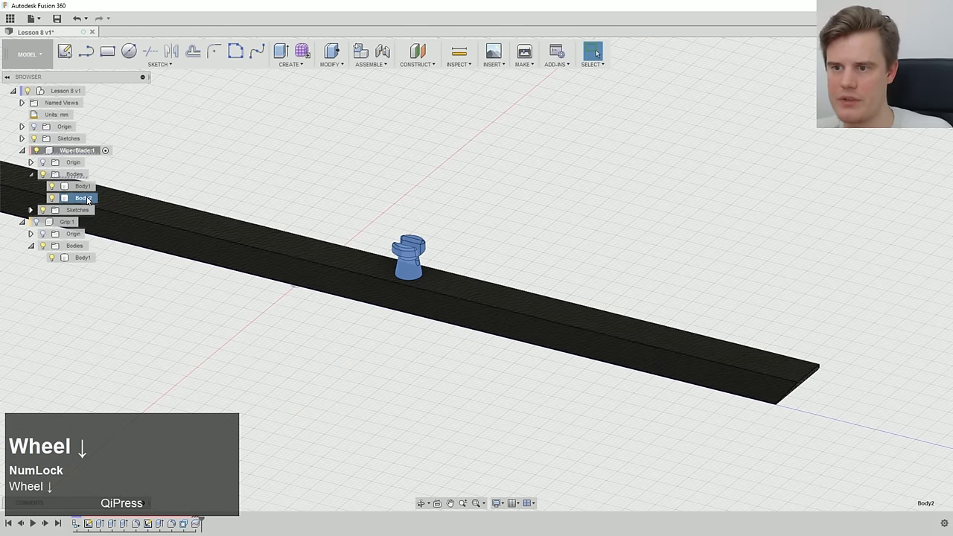
pyautogui.rightClick(83, 201)
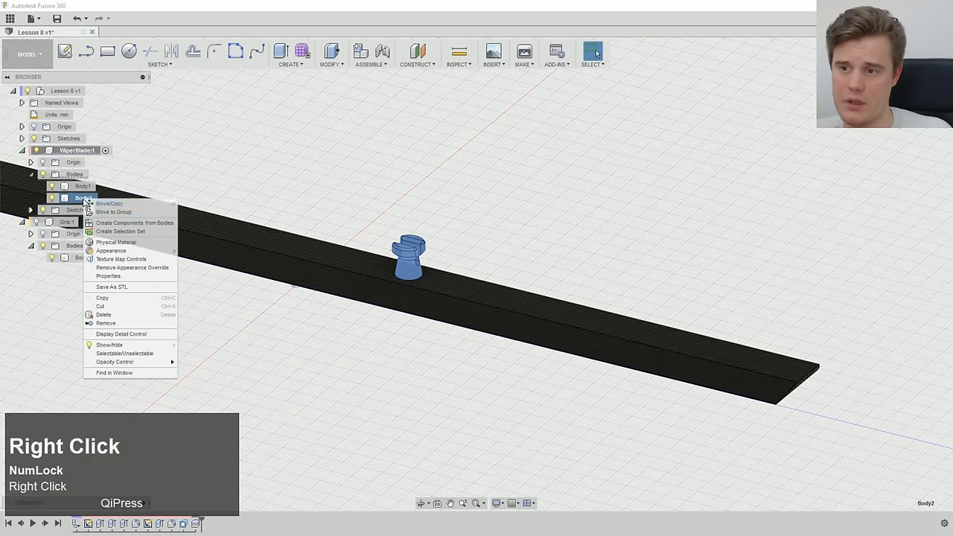
pyautogui.click(128, 223)
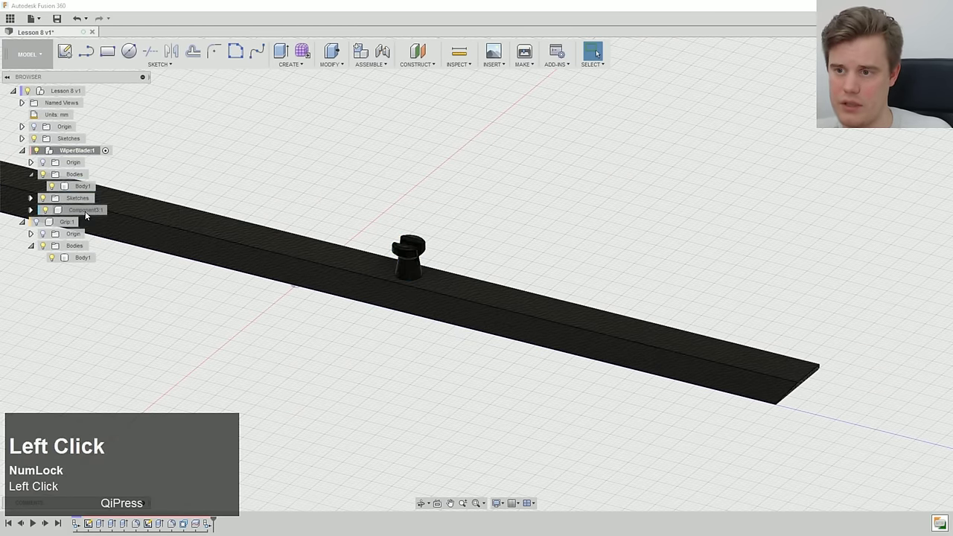
# - Copy the knob component and place the copy 50 mm further along the blade in the Z direction
pyautogui.hotkey('ctrl', 'c')
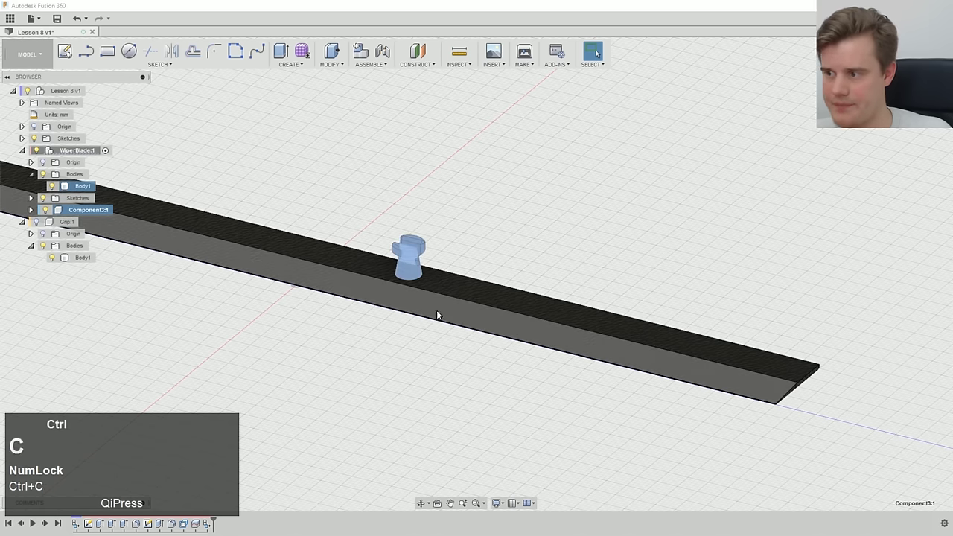
pyautogui.hotkey('ctrl', 'v')
pyautogui.moveTo(433, 266); pyautogui.dragTo(609, 307)
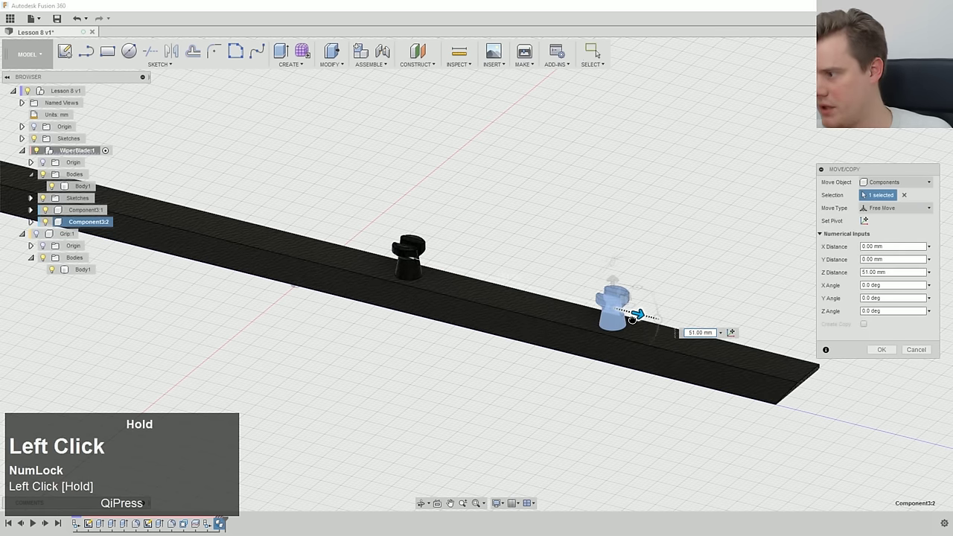
pyautogui.scroll(3, 596, 328)
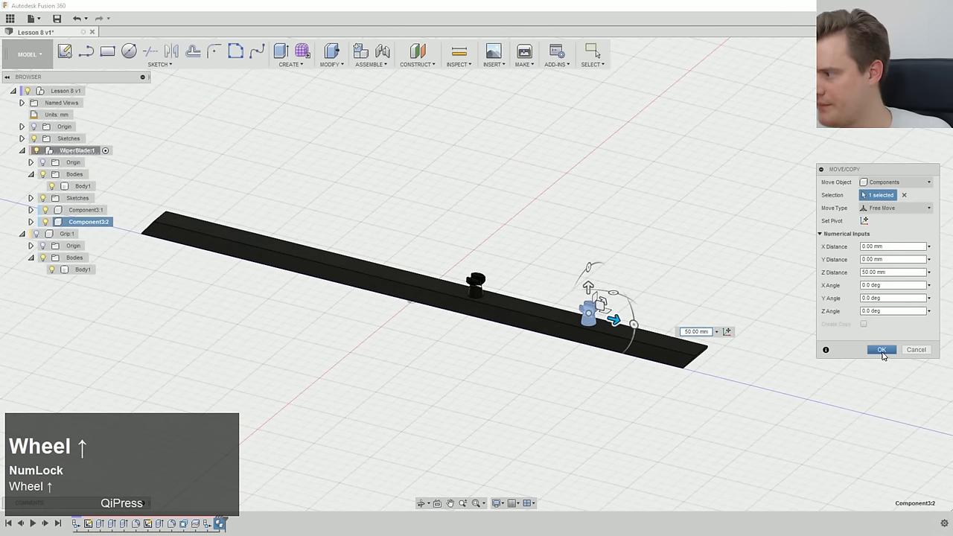
pyautogui.click(883, 353)
pyautogui.keyDown('shift'); pyautogui.moveTo(551, 343); pyautogui.dragTo(527, 363, button='middle'); pyautogui.keyUp('shift')
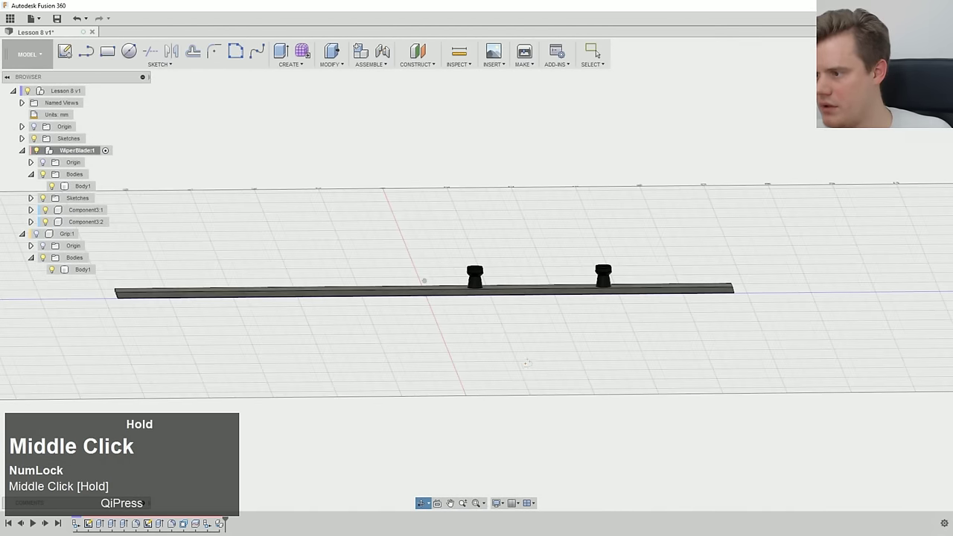
pyautogui.click(91, 222)
pyautogui.moveTo(629, 277); pyautogui.dragTo(507, 277)
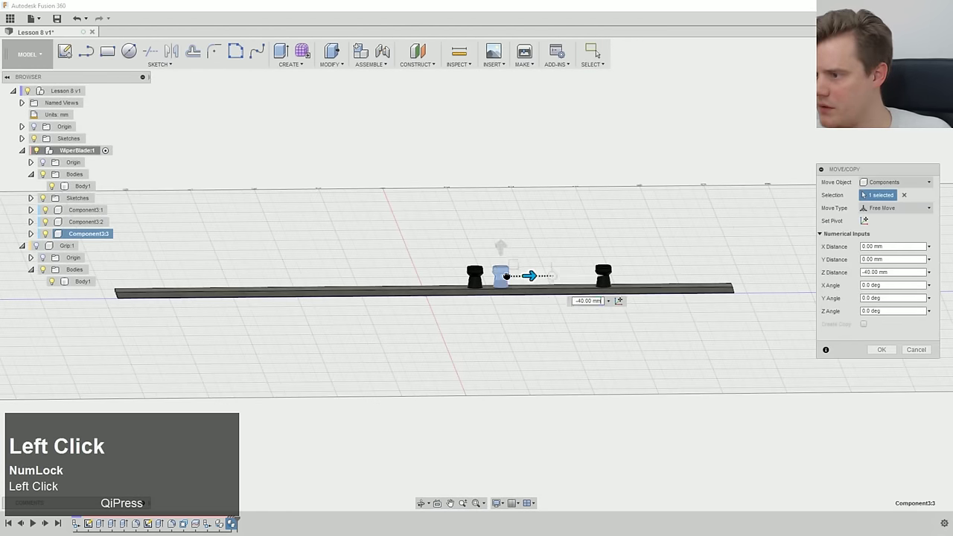
pyautogui.moveTo(443, 277); pyautogui.dragTo(447, 283)
pyautogui.press('Escape')
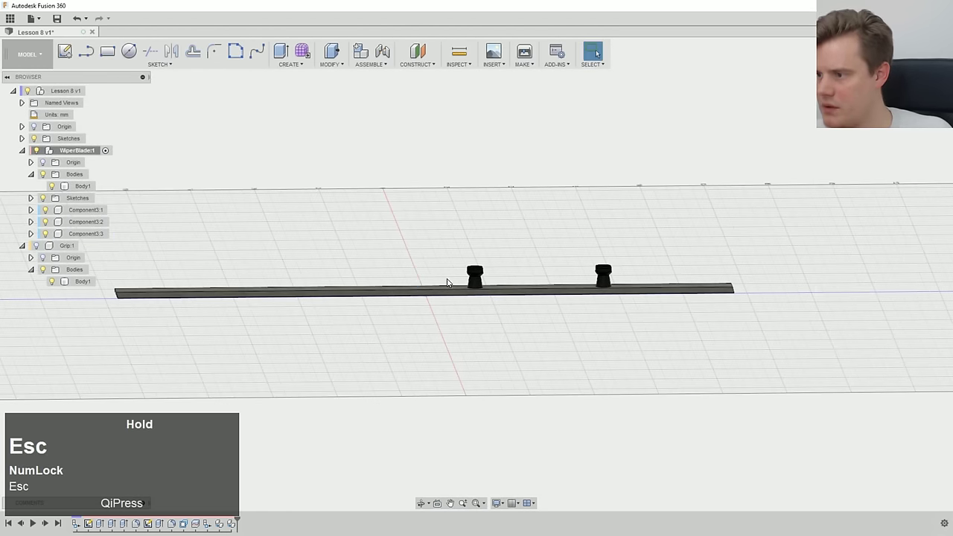
pyautogui.rightClick(89, 236)
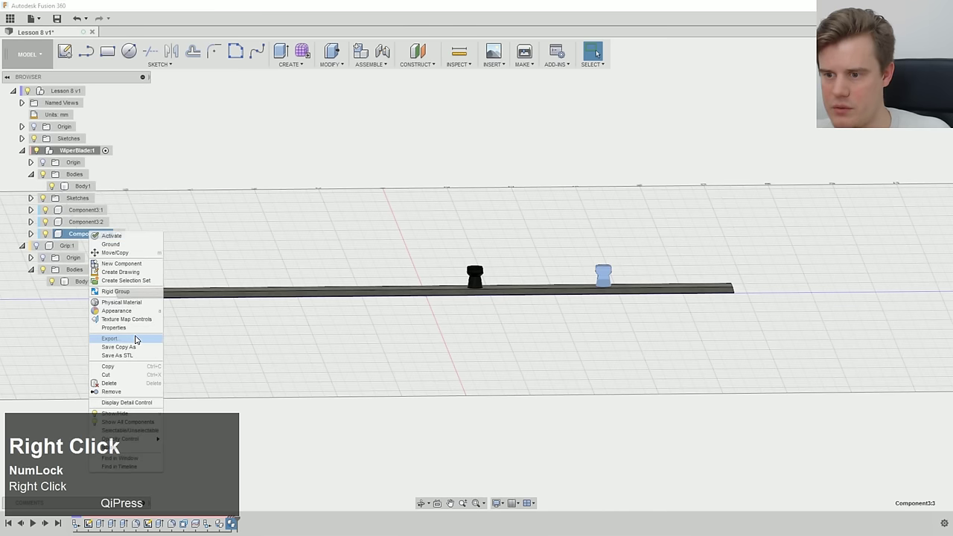
pyautogui.click(121, 395)
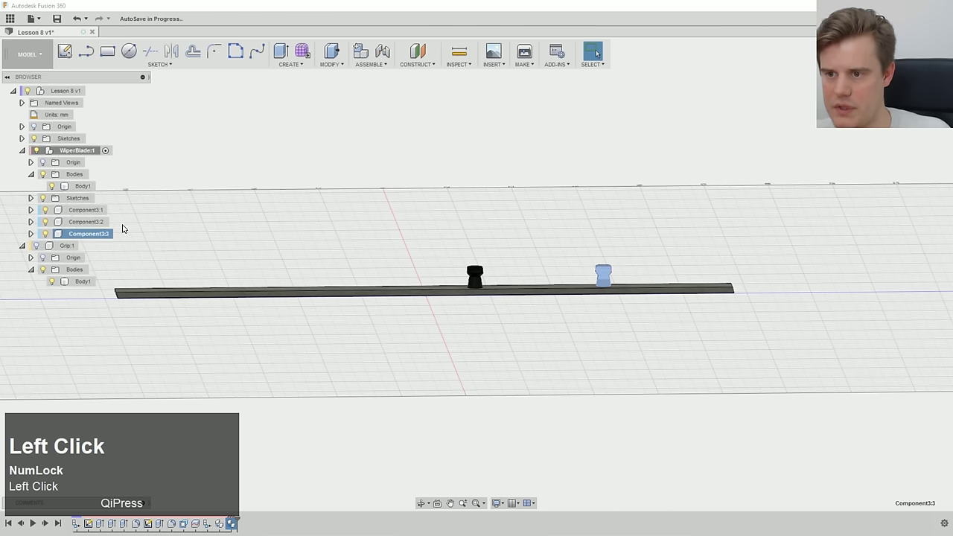
# - Mirror both knob components across the blade's middle origin plane, using Components as the pattern type
pyautogui.click(357, 66)
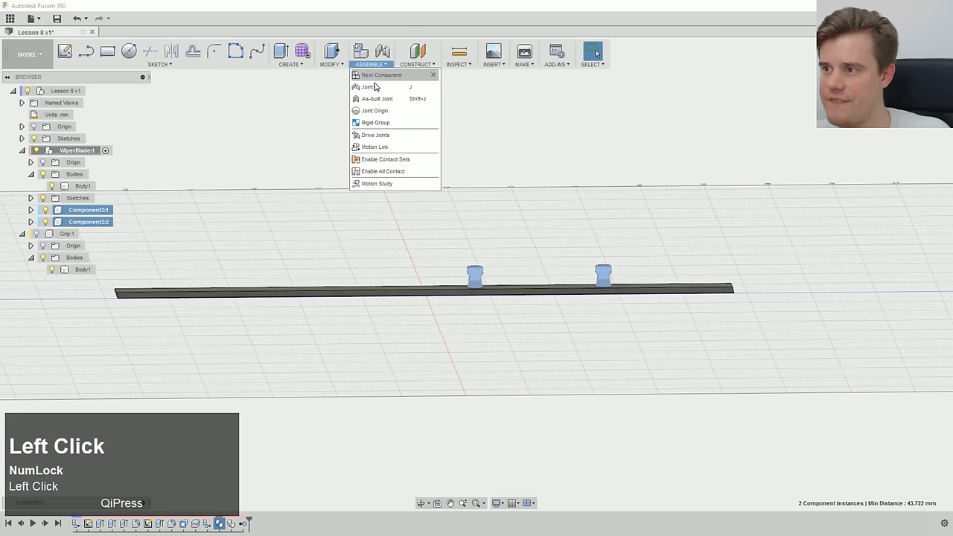
pyautogui.moveTo(393, 69)
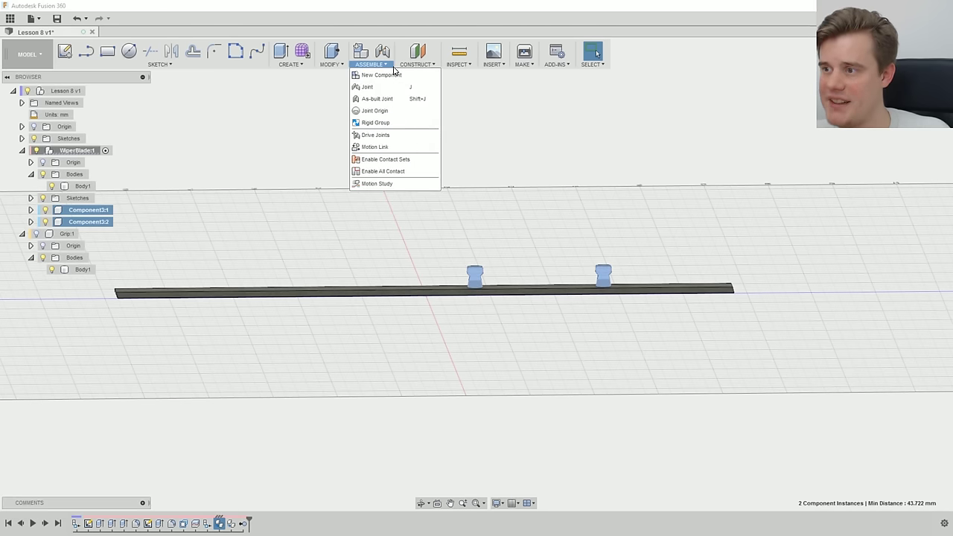
pyautogui.moveTo(289, 65)
pyautogui.click(289, 266)
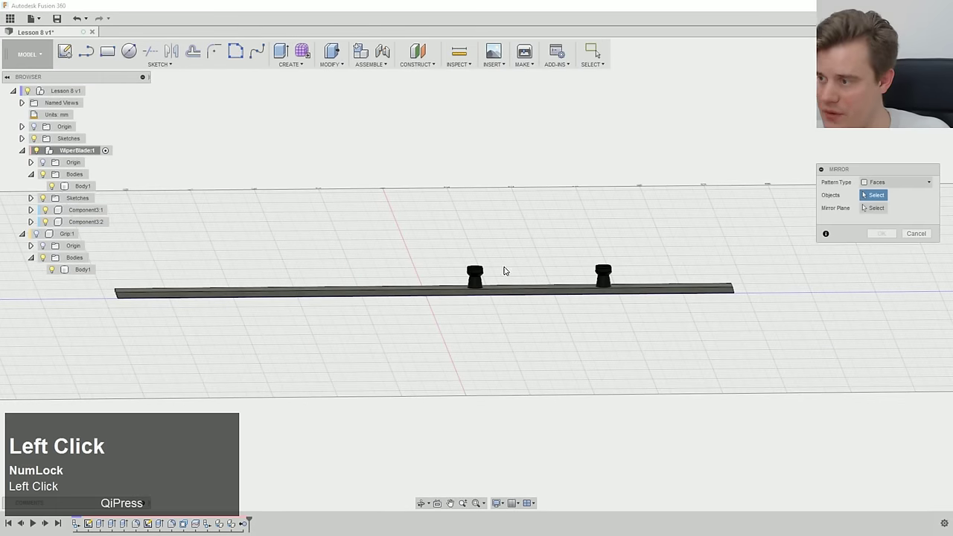
pyautogui.click(886, 186)
pyautogui.click(879, 223)
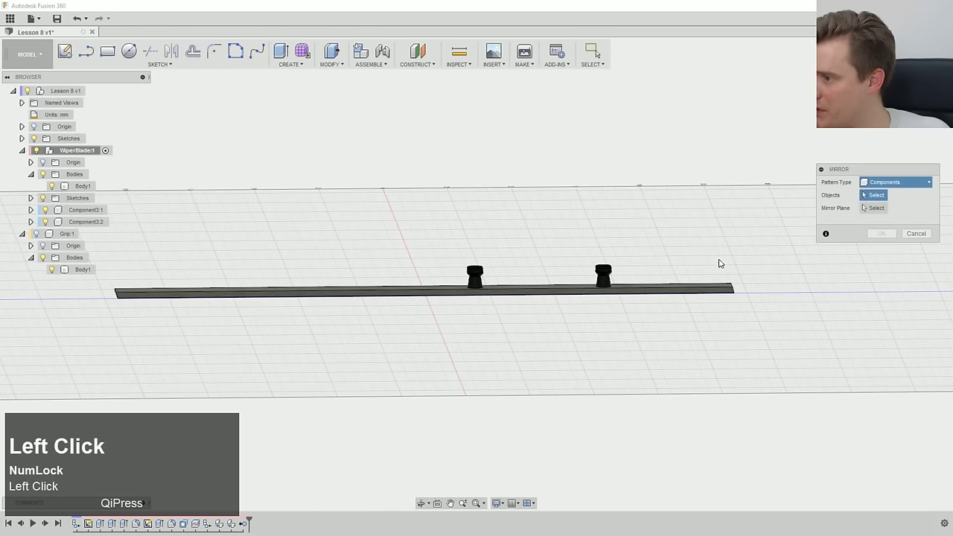
pyautogui.click(870, 210)
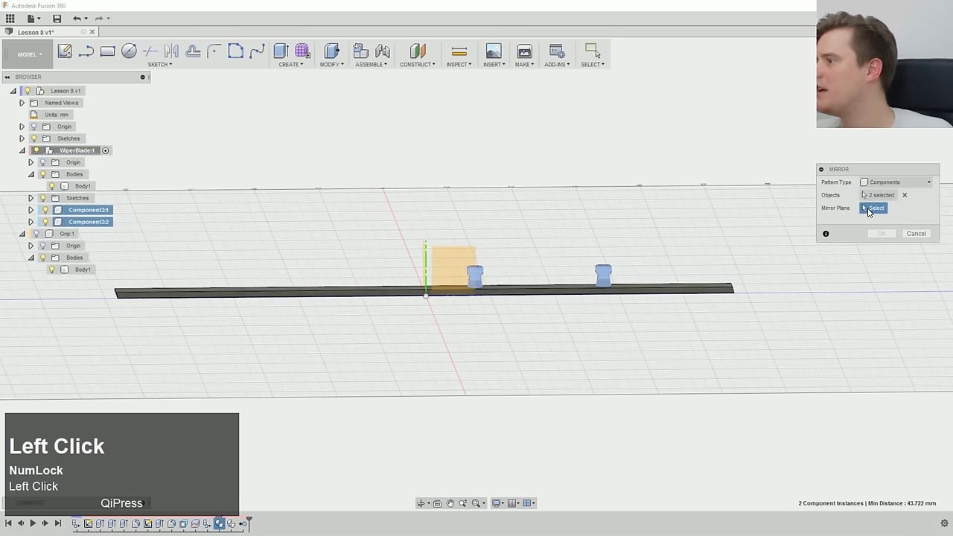
pyautogui.moveTo(430, 263); pyautogui.dragTo(425, 261, button='middle')
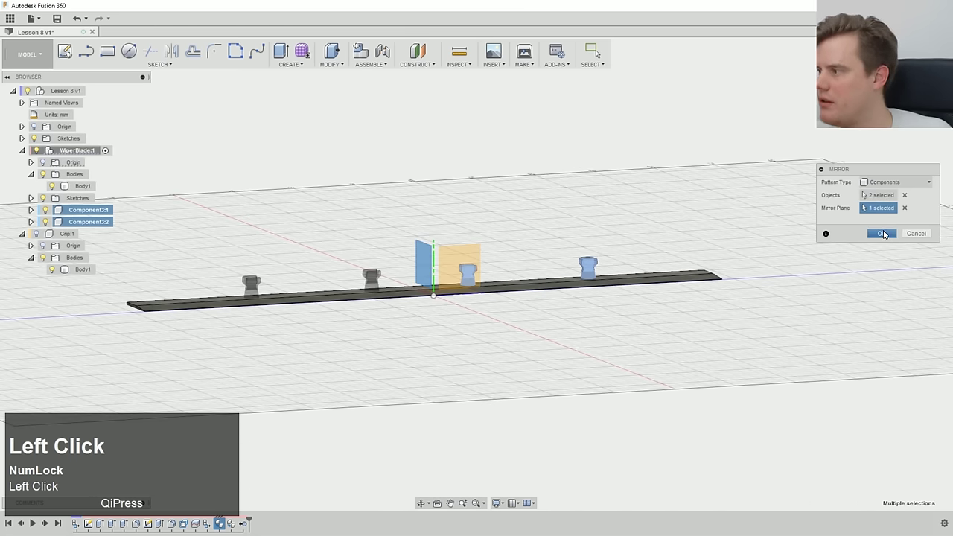
pyautogui.click(883, 233)
# - Collapse the WiperBlade component, then activate the Grip component and make it visible
pyautogui.moveTo(587, 223); pyautogui.dragTo(532, 256, button='middle')
pyautogui.keyDown('ctrl'); pyautogui.moveTo(532, 255); pyautogui.dragTo(558, 257, button='middle'); pyautogui.keyUp('ctrl')
pyautogui.scroll(-1, 556, 242)
pyautogui.scroll(-2, 556, 246)
pyautogui.scroll(2, 558, 258)
pyautogui.scroll(-2, 506, 260)
pyautogui.scroll(2, 507, 260)
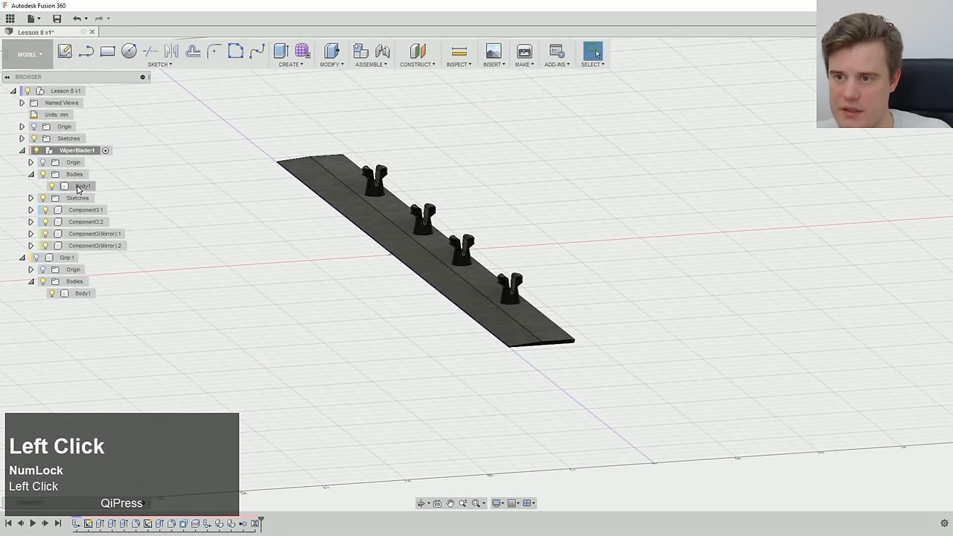
pyautogui.click(23, 152)
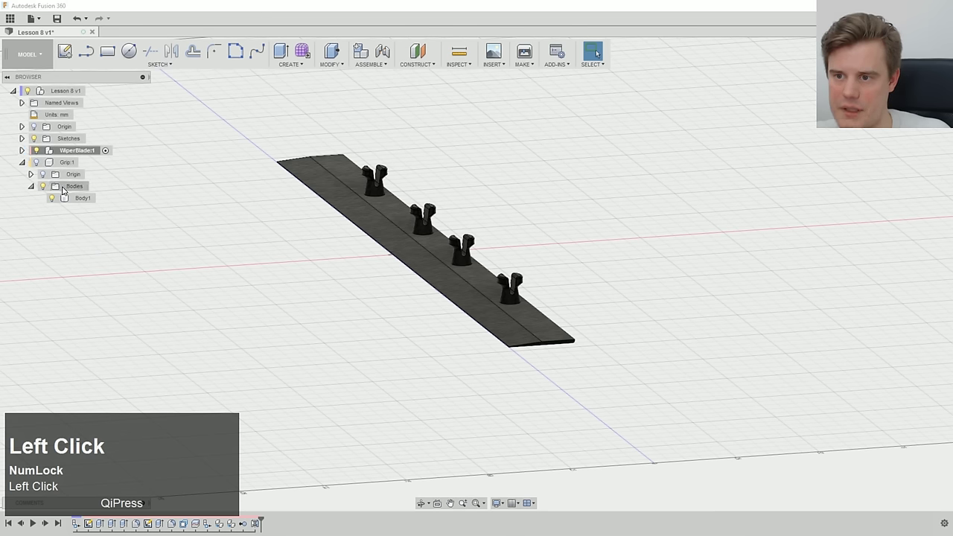
pyautogui.click(71, 163)
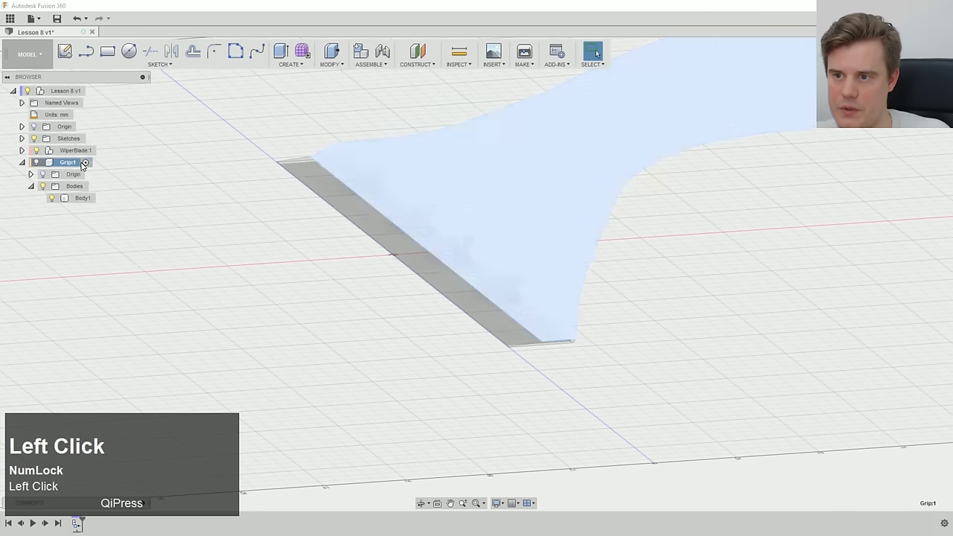
pyautogui.click(85, 162)
# - Examine where the four knobs protrude through the blade end of the grip
pyautogui.moveTo(330, 283); pyautogui.dragTo(494, 276, button='middle')
pyautogui.scroll(-3, 476, 290)
pyautogui.scroll(2, 492, 278)
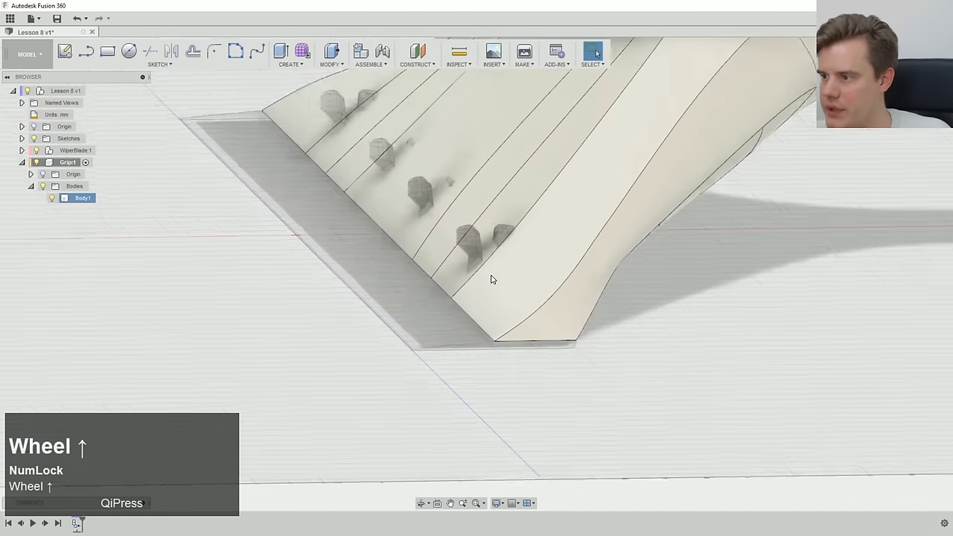
pyautogui.scroll(3, 494, 279)
pyautogui.scroll(1, 534, 357)
pyautogui.scroll(-4, 519, 358)
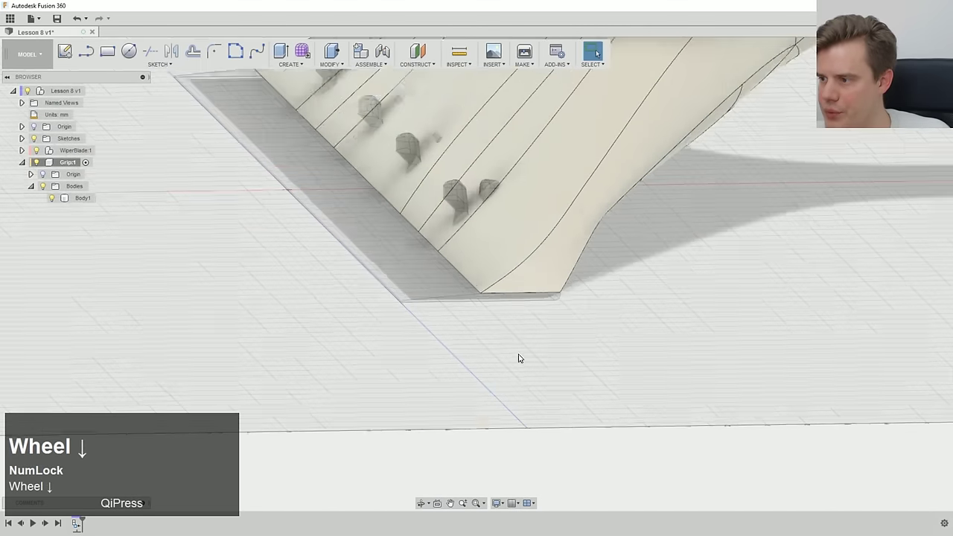
pyautogui.scroll(-1, 519, 359)
pyautogui.scroll(4, 460, 319)
pyautogui.keyDown('ctrl'); pyautogui.moveTo(465, 325); pyautogui.dragTo(502, 368, button='middle'); pyautogui.keyUp('ctrl')
pyautogui.scroll(-3, 479, 357)
pyautogui.keyDown('ctrl'); pyautogui.moveTo(484, 426); pyautogui.dragTo(474, 432, button='middle'); pyautogui.keyUp('ctrl')
# - Open the grip's sculpted form, Form1, for editing
pyautogui.rightClick(114, 525)
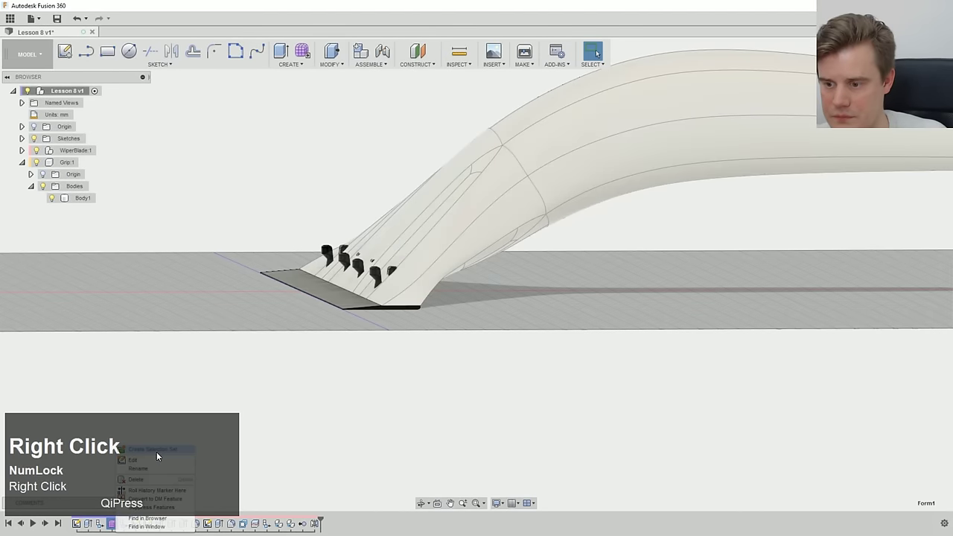
pyautogui.click(154, 464)
pyautogui.keyDown('ctrl'); pyautogui.middleClick(445, 320); pyautogui.keyUp('ctrl')
pyautogui.scroll(-2, 445, 320)
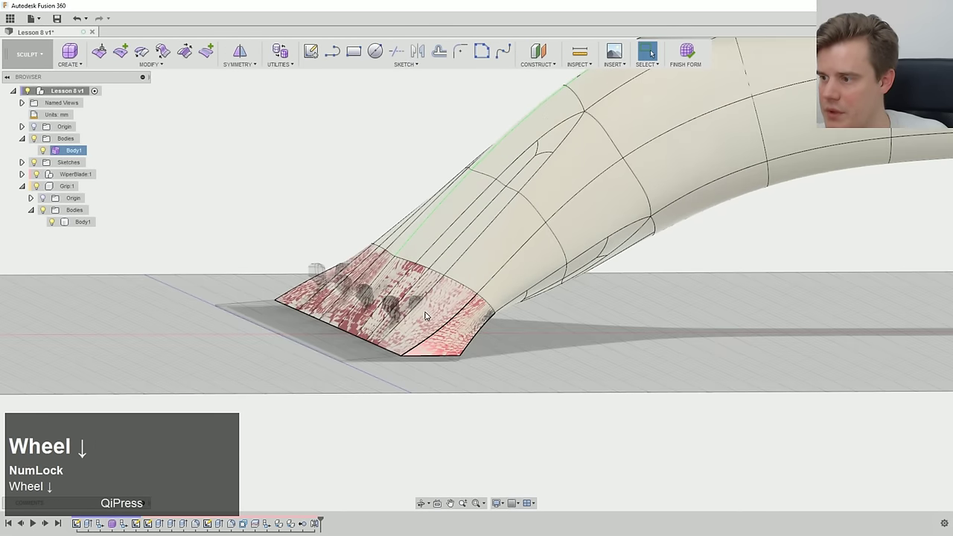
# - Select three adjacent cross edges near the grip's blade end with Edit Form and move them toward the blade's front
pyautogui.moveTo(445, 319); pyautogui.dragTo(459, 261, button='middle')
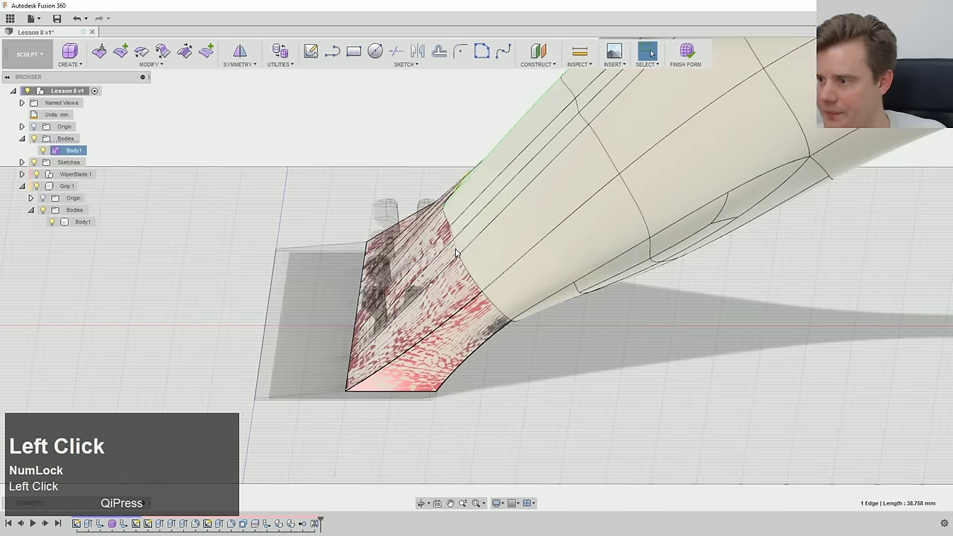
pyautogui.rightClick(512, 368)
pyautogui.click(542, 354)
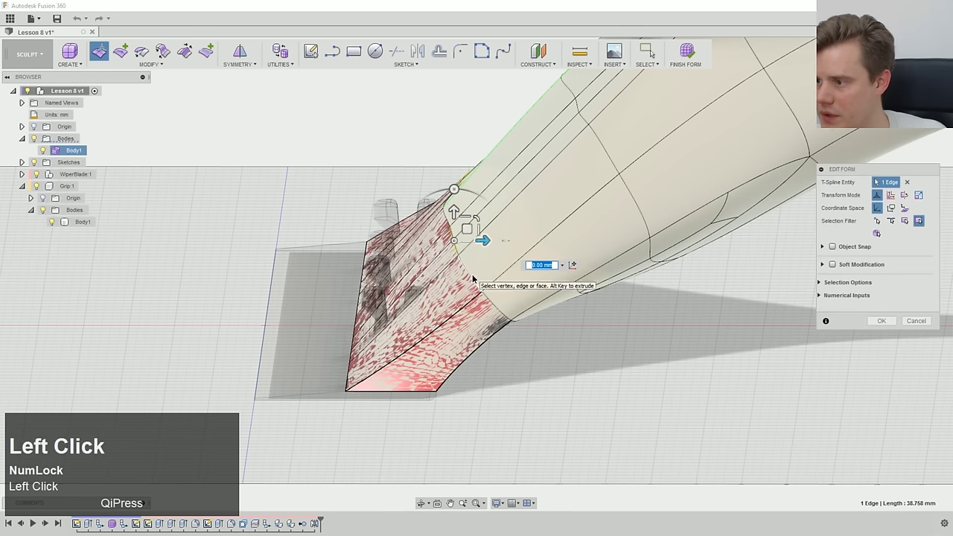
pyautogui.keyDown('ctrl'); pyautogui.moveTo(473, 278); pyautogui.dragTo(513, 294, button='middle'); pyautogui.keyUp('ctrl')
pyautogui.keyDown('ctrl'); pyautogui.click(482, 266); pyautogui.keyUp('ctrl')
pyautogui.scroll(1, 481, 276)
pyautogui.scroll(-2, 465, 268)
pyautogui.moveTo(513, 293); pyautogui.dragTo(487, 307)
pyautogui.moveTo(488, 307); pyautogui.dragTo(596, 254, button='middle')
pyautogui.keyDown('ctrl'); pyautogui.click(374, 269); pyautogui.keyUp('ctrl')
pyautogui.moveTo(464, 278); pyautogui.dragTo(350, 277, button='middle')
pyautogui.moveTo(316, 277); pyautogui.dragTo(297, 274)
pyautogui.moveTo(284, 235); pyautogui.dragTo(275, 235)
pyautogui.moveTo(315, 283); pyautogui.dragTo(347, 283, button='middle')
pyautogui.moveTo(347, 283); pyautogui.dragTo(255, 264)
pyautogui.keyDown('shift'); pyautogui.moveTo(255, 263); pyautogui.dragTo(323, 313, button='middle'); pyautogui.keyUp('shift')
pyautogui.rightClick(323, 313)
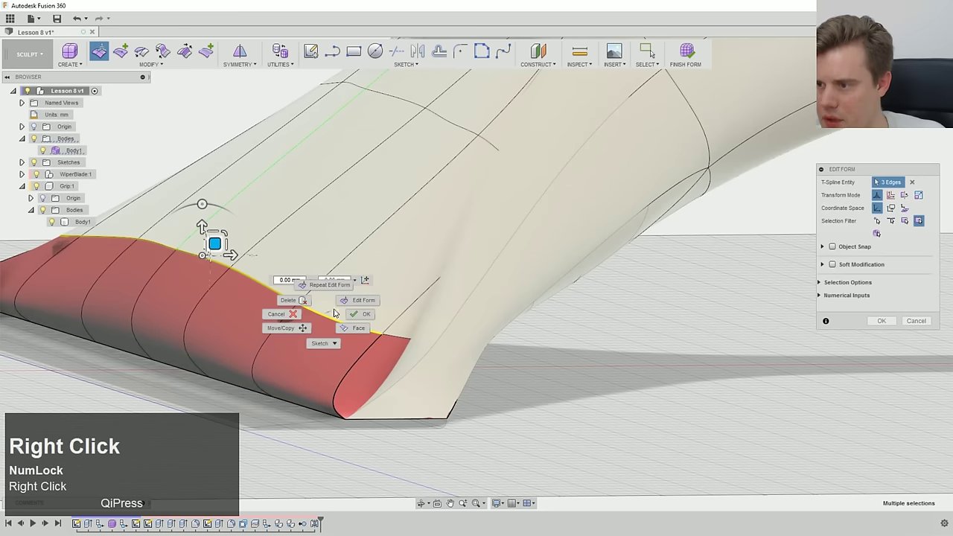
pyautogui.click(162, 52)
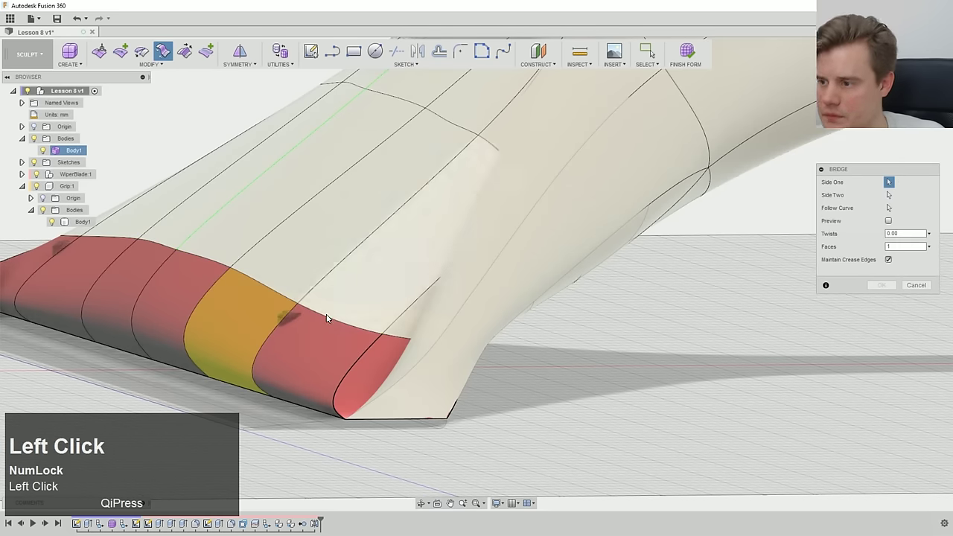
pyautogui.click(338, 322)
pyautogui.keyDown('ctrl'); pyautogui.click(287, 291); pyautogui.keyUp('ctrl')
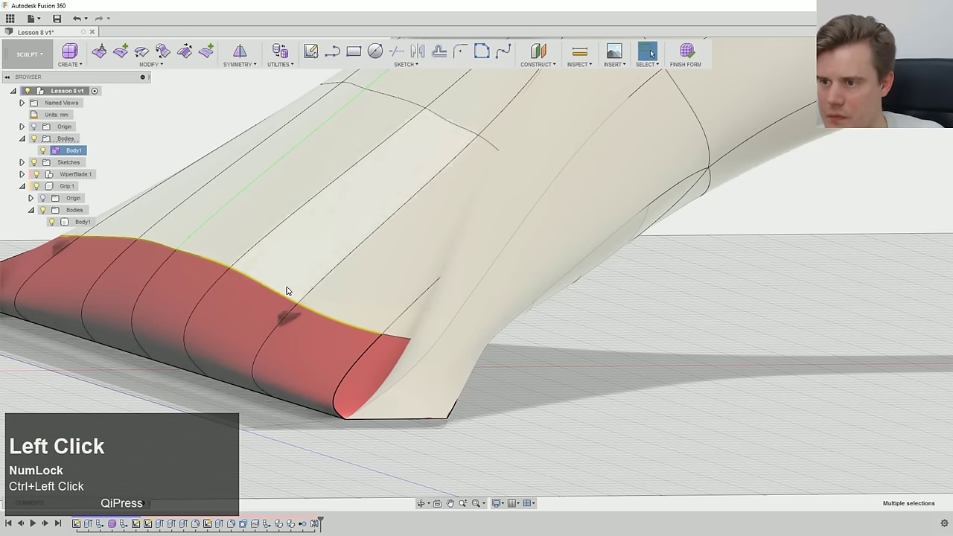
# - Move the three edges at the grip's end further forward into a steep front wall, finishing with a planar move of 0.968 mm and -0.439 mm
pyautogui.moveTo(288, 291); pyautogui.dragTo(313, 298, button='middle')
pyautogui.click(279, 340)
pyautogui.keyDown('ctrl'); pyautogui.click(313, 366); pyautogui.keyUp('ctrl')
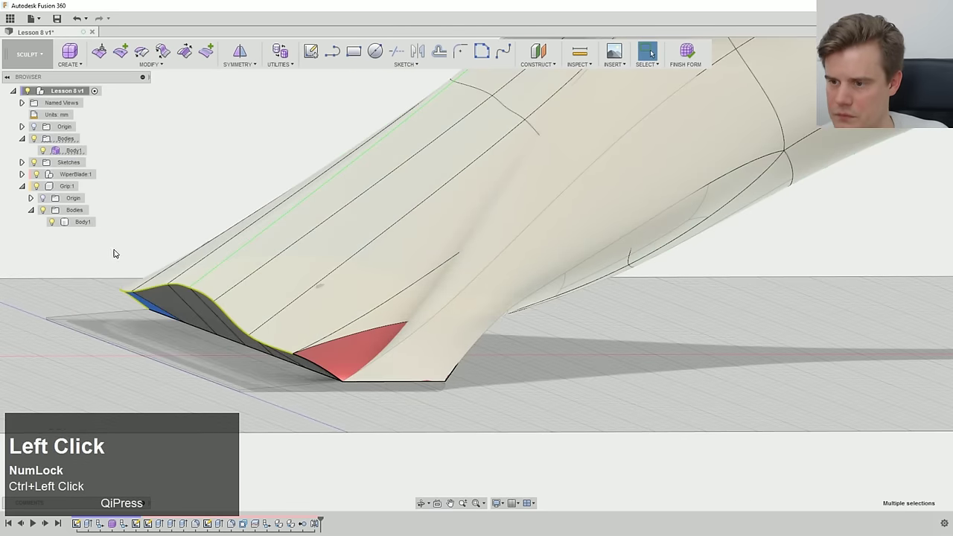
pyautogui.keyDown('ctrl'); pyautogui.click(202, 295); pyautogui.keyUp('ctrl')
pyautogui.moveTo(202, 295); pyautogui.dragTo(309, 330, button='middle')
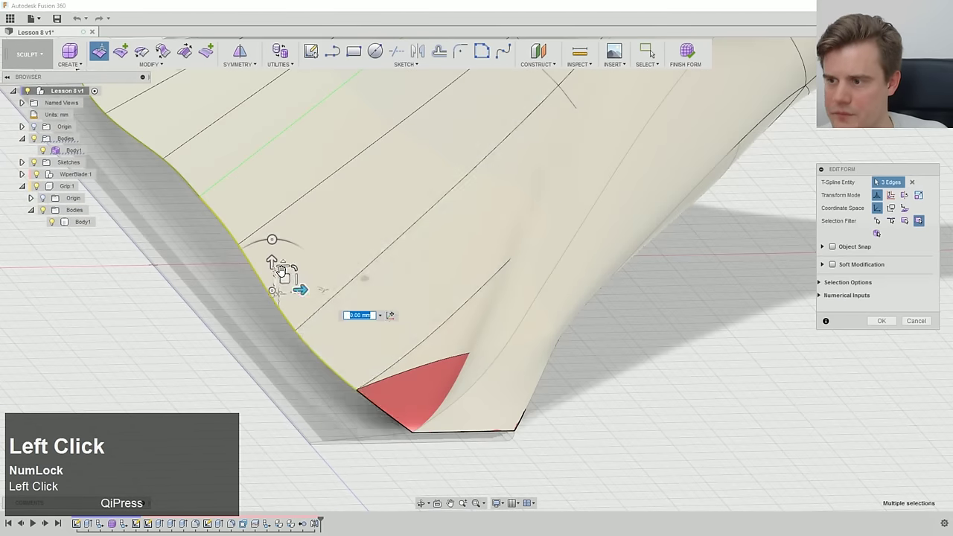
pyautogui.moveTo(284, 273); pyautogui.dragTo(330, 257)
pyautogui.moveTo(330, 258); pyautogui.dragTo(336, 264, button='middle')
pyautogui.moveTo(349, 271); pyautogui.dragTo(251, 275)
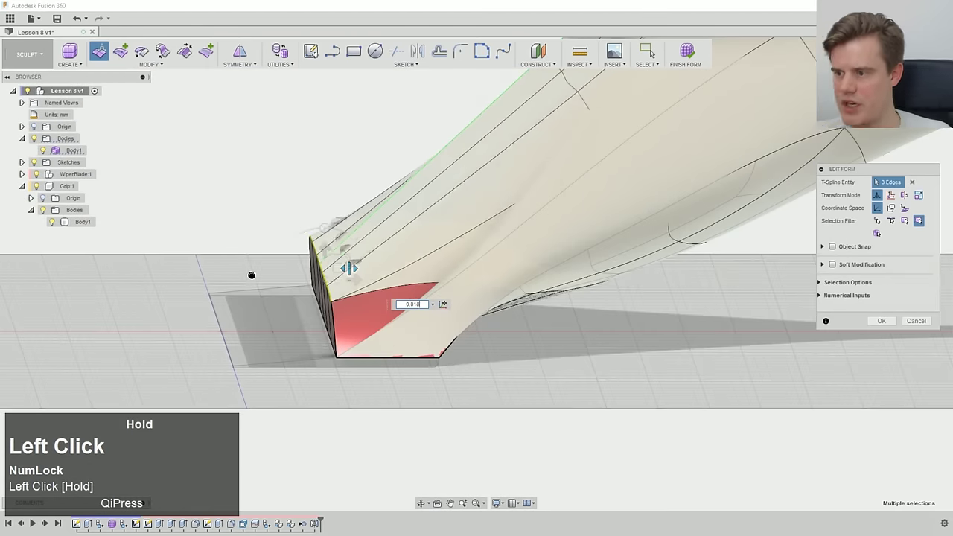
pyautogui.moveTo(251, 275); pyautogui.dragTo(337, 269, button='middle')
pyautogui.moveTo(337, 270)
pyautogui.mouseDown()
pyautogui.moveTo(330, 254)
pyautogui.moveTo(357, 270)
pyautogui.moveTo(347, 274)
pyautogui.mouseUp()
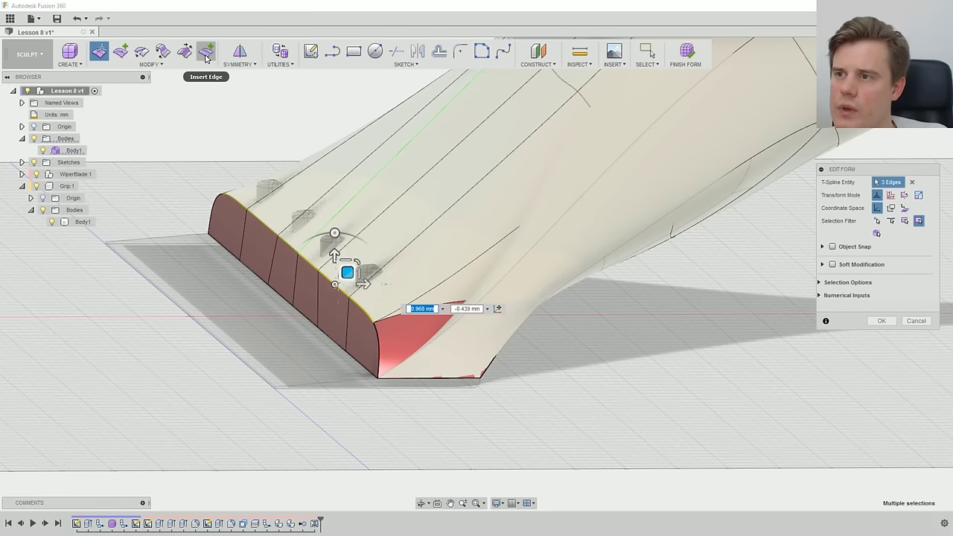
pyautogui.click(882, 321)
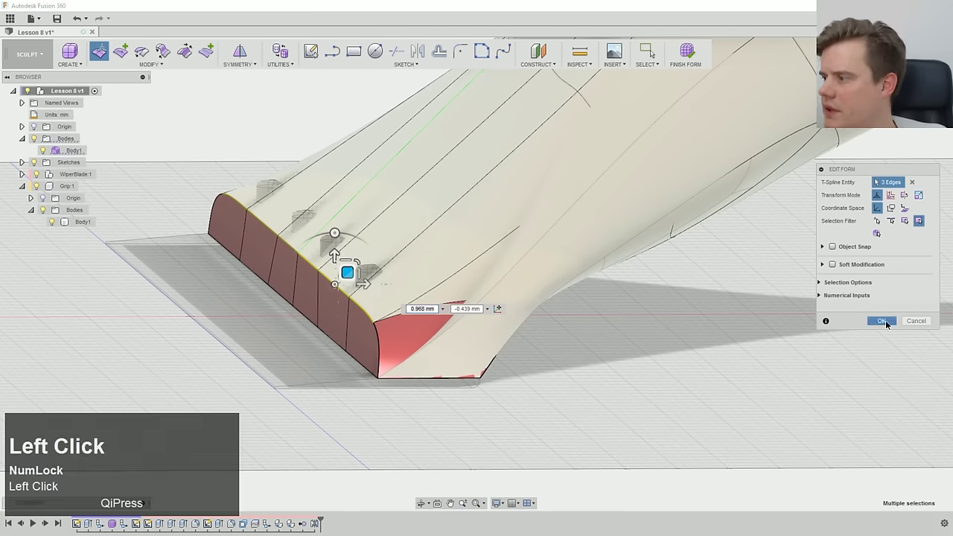
# - Insert a row of edges beside the three selected edges at the grip's blade end, near the knobs
pyautogui.click(202, 52)
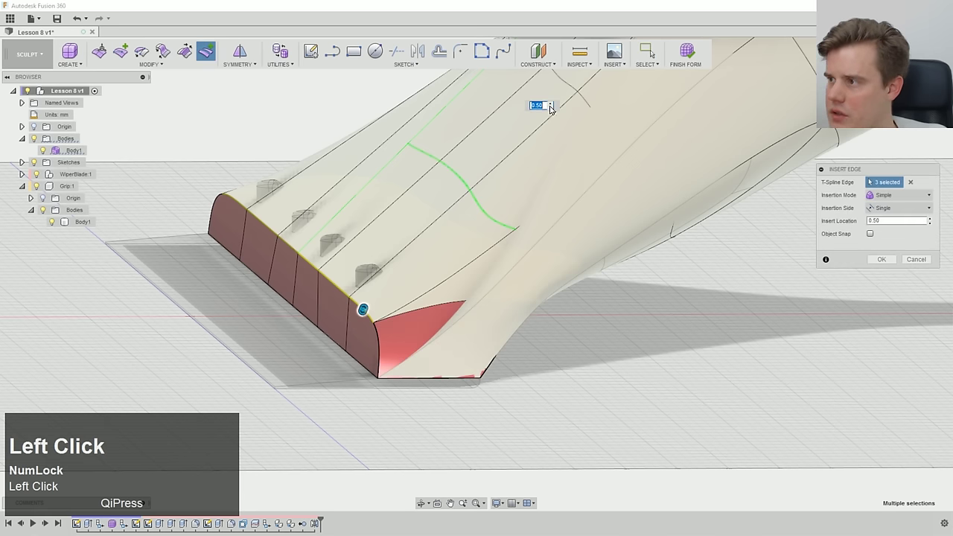
pyautogui.keyDown('ctrl'); pyautogui.moveTo(480, 267); pyautogui.dragTo(485, 315, button='middle'); pyautogui.keyUp('ctrl')
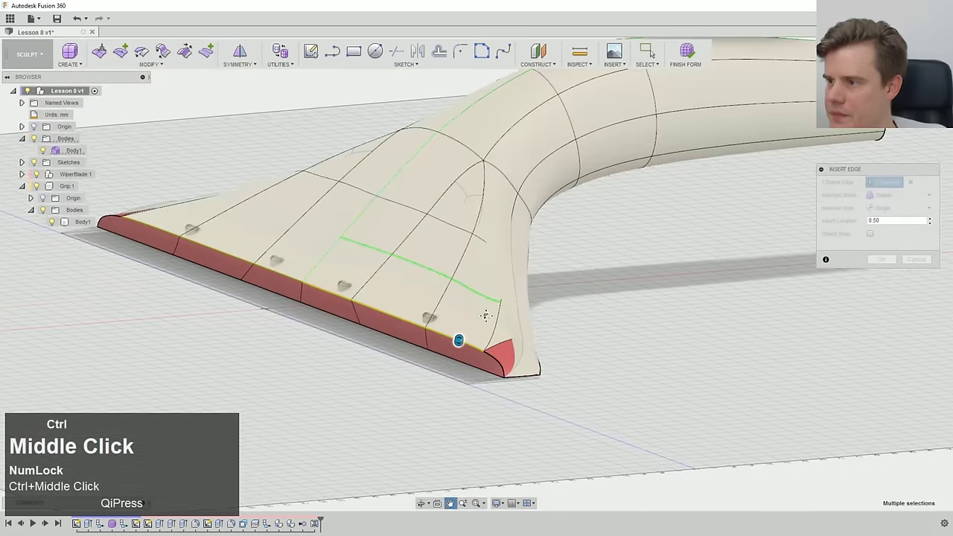
pyautogui.moveTo(455, 340); pyautogui.dragTo(458, 336)
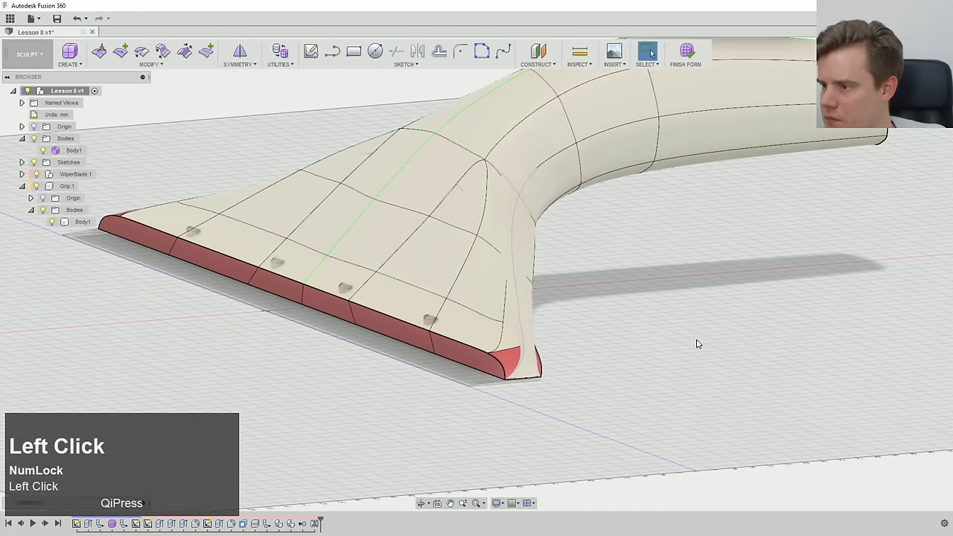
# - Select the inserted cross edges behind the grip's front edge with Edit Form and move them down toward the knobs
pyautogui.moveTo(698, 344); pyautogui.dragTo(491, 320, button='middle')
pyautogui.scroll(-3, 421, 310)
pyautogui.keyDown('ctrl'); pyautogui.moveTo(292, 213); pyautogui.dragTo(434, 300, button='middle'); pyautogui.keyUp('ctrl')
pyautogui.click(424, 285)
pyautogui.keyDown('ctrl'); pyautogui.click(399, 251); pyautogui.keyUp('ctrl')
pyautogui.rightClick(398, 251)
pyautogui.click(398, 210)
pyautogui.moveTo(432, 265); pyautogui.dragTo(438, 298)
pyautogui.moveTo(430, 298)
pyautogui.mouseDown(button='middle')
pyautogui.moveTo(439, 238)
pyautogui.moveTo(439, 298)
pyautogui.mouseUp(button='middle')
pyautogui.moveTo(381, 349); pyautogui.dragTo(362, 351, button='middle')
pyautogui.scroll(4, 361, 356)
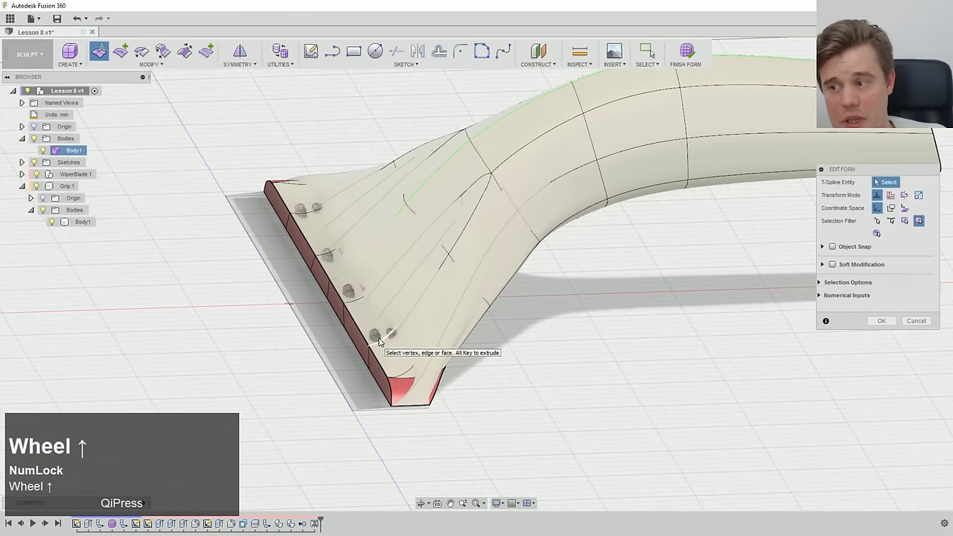
# - Leave Edit Form and finish editing the grip's sculpted form
pyautogui.scroll(-4, 383, 380)
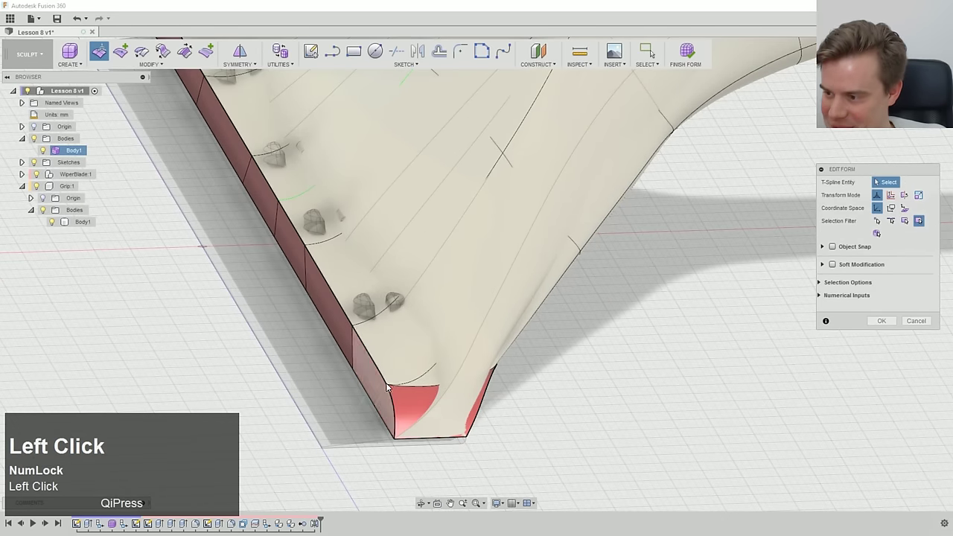
pyautogui.click(401, 389)
pyautogui.moveTo(400, 389); pyautogui.dragTo(481, 410, button='middle')
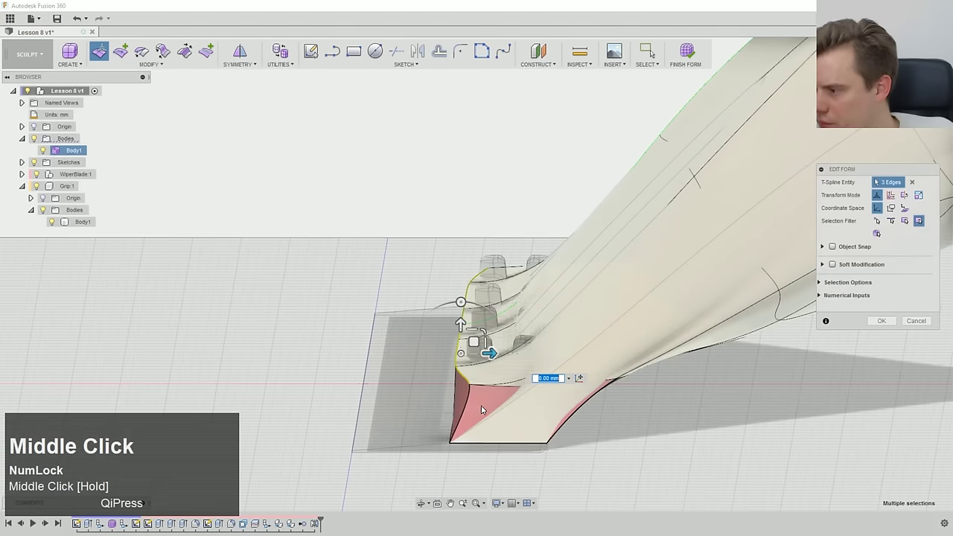
pyautogui.click(904, 320)
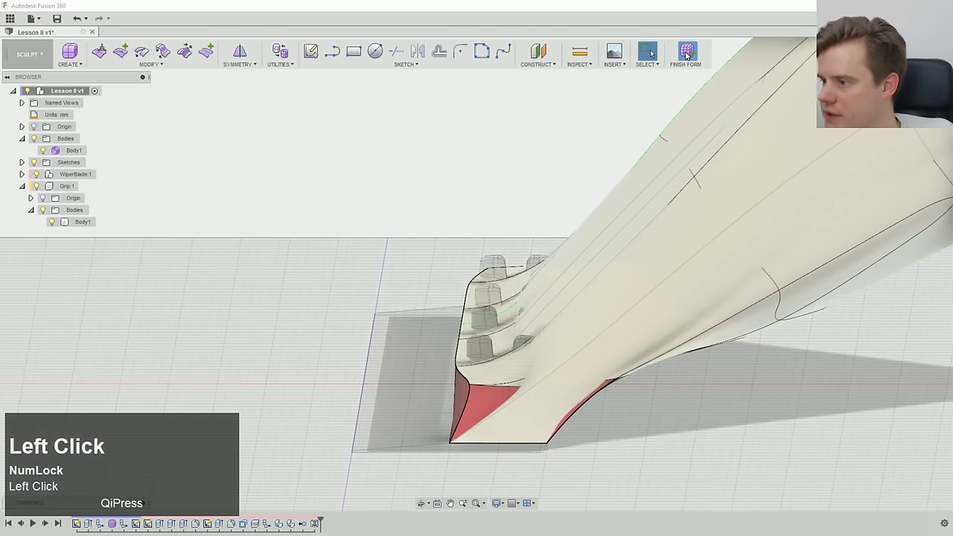
pyautogui.click(687, 55)
pyautogui.scroll(1, 492, 264)
pyautogui.moveTo(492, 264); pyautogui.dragTo(625, 410, button='middle')
pyautogui.scroll(-3, 578, 404)
pyautogui.scroll(2, 566, 409)
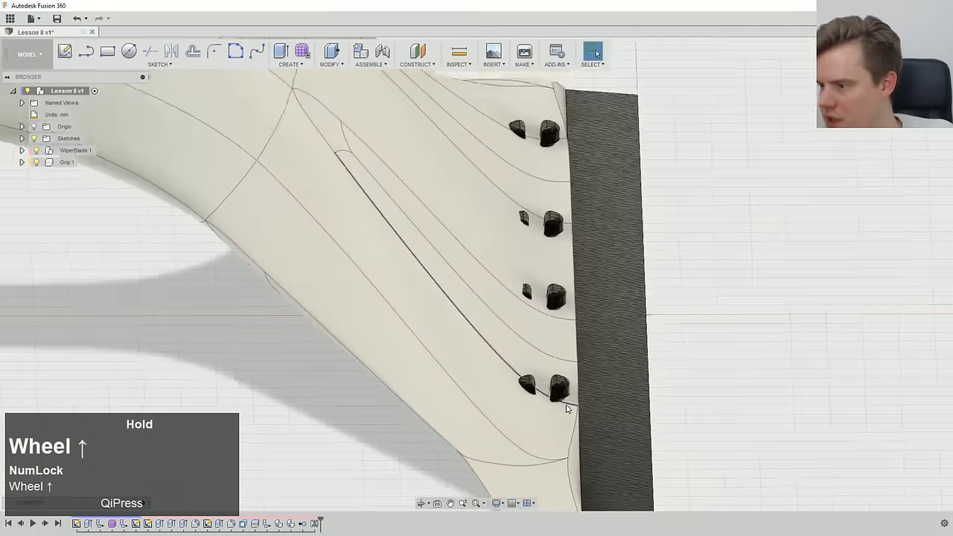
pyautogui.scroll(-1, 567, 408)
pyautogui.click(130, 52)
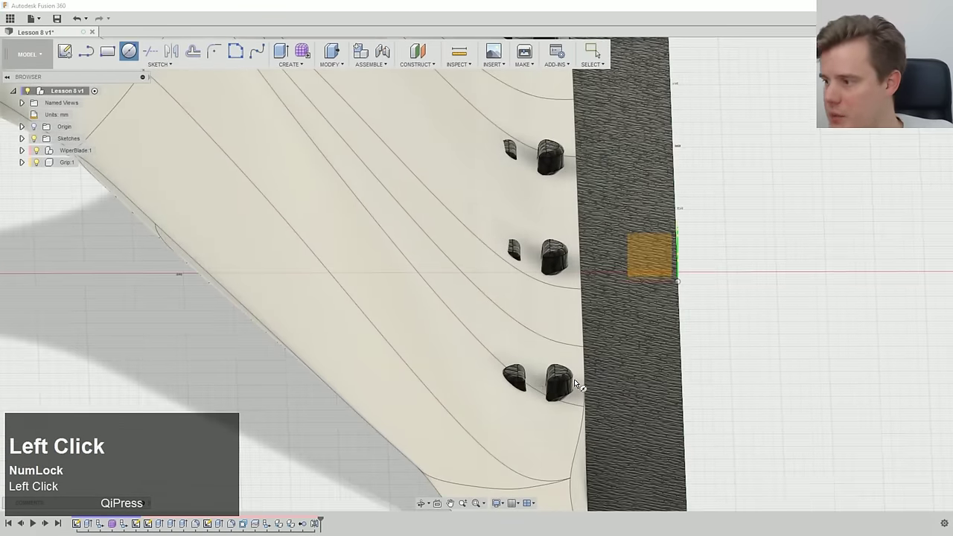
pyautogui.scroll(3, 574, 380)
pyautogui.moveTo(617, 371); pyautogui.dragTo(609, 340, button='middle')
pyautogui.click(609, 340)
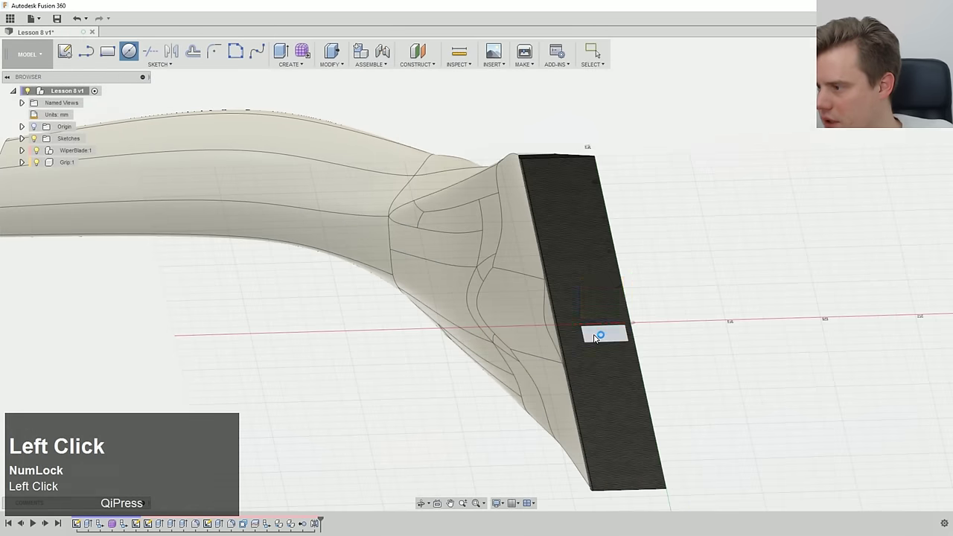
# - Hide the WiperBlade component and activate the Grip component
pyautogui.click(35, 162)
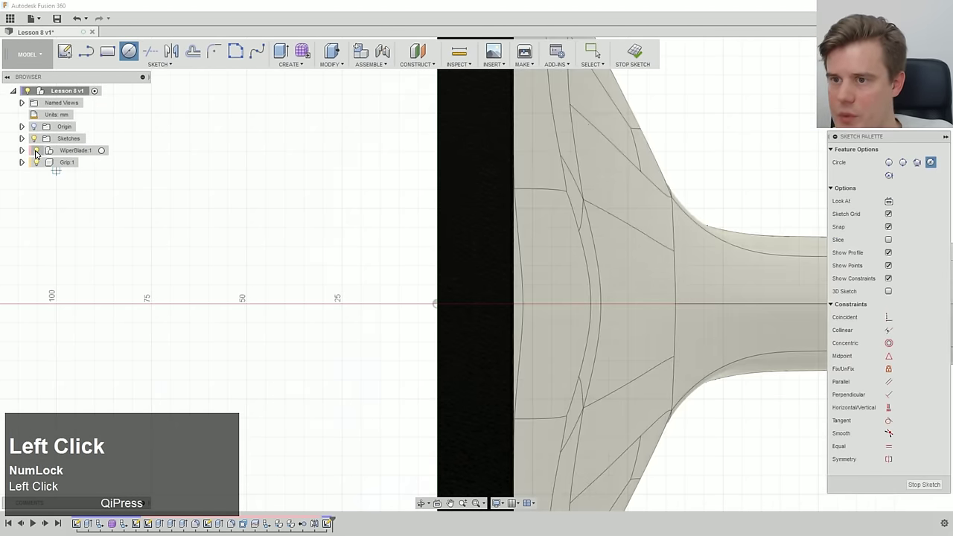
pyautogui.keyDown('ctrl'); pyautogui.middleClick(451, 277); pyautogui.keyUp('ctrl')
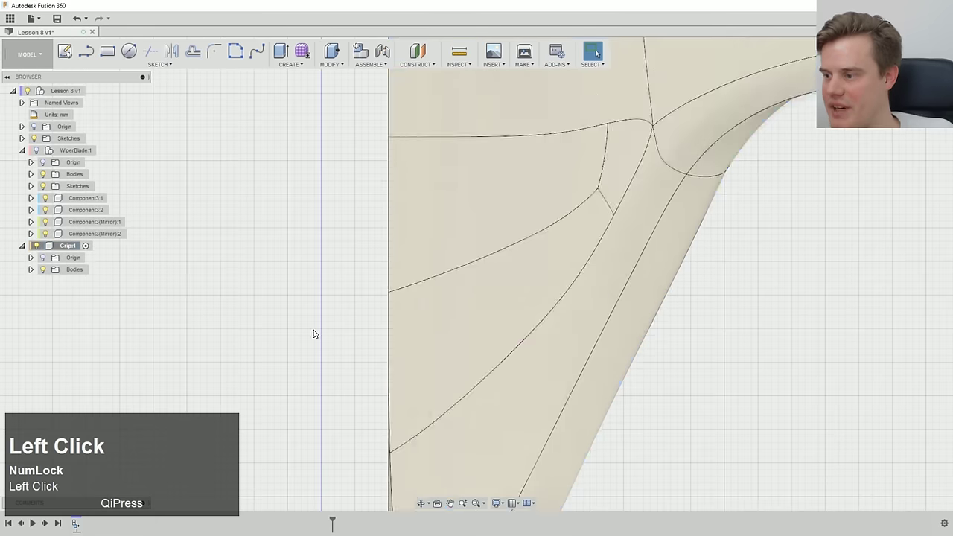
pyautogui.moveTo(313, 335); pyautogui.dragTo(334, 226, button='middle')
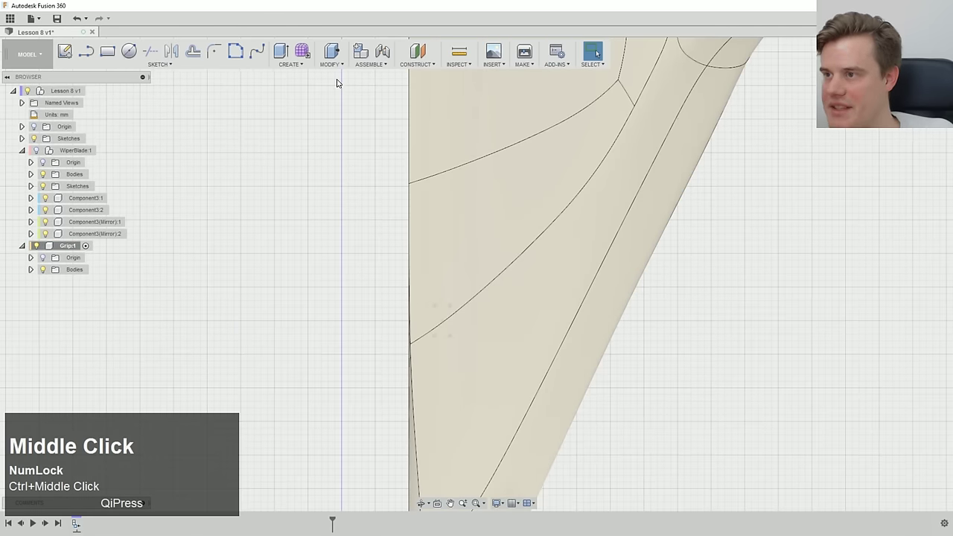
# - Sketch a 5 mm diameter circle on the horizontal origin plane at the outer knob's location near the grip's blade end
pyautogui.click(129, 50)
pyautogui.scroll(-4, 440, 328)
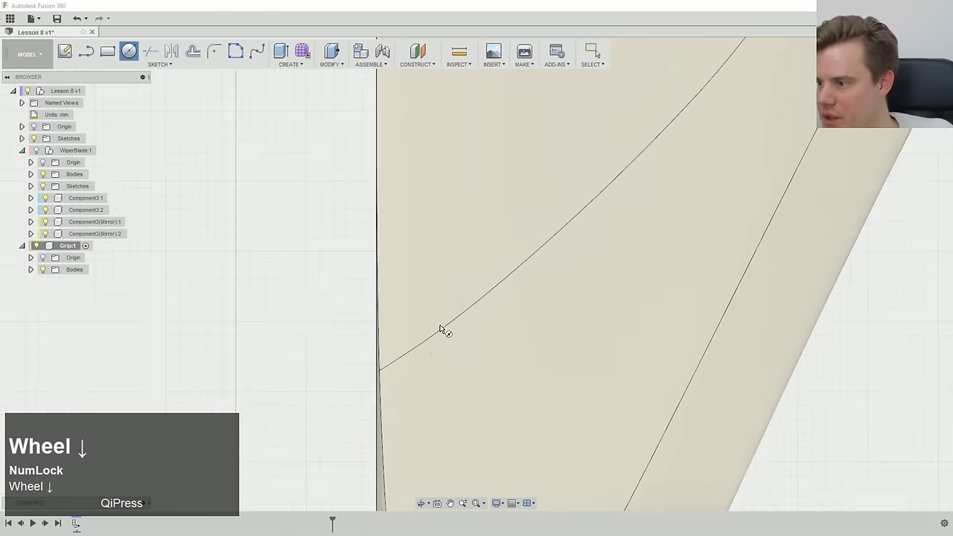
pyautogui.scroll(4, 425, 315)
pyautogui.click(328, 309)
pyautogui.scroll(3, 587, 408)
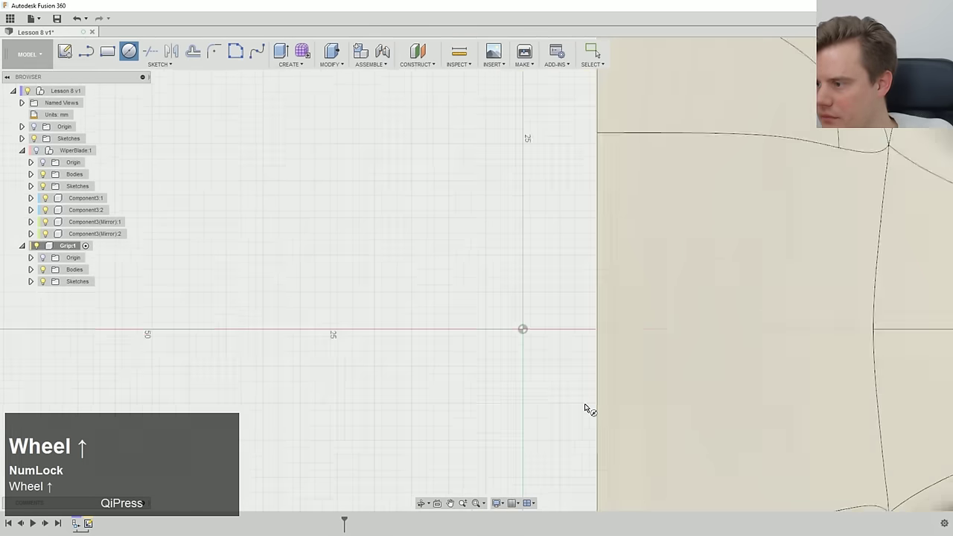
pyautogui.scroll(-3, 477, 339)
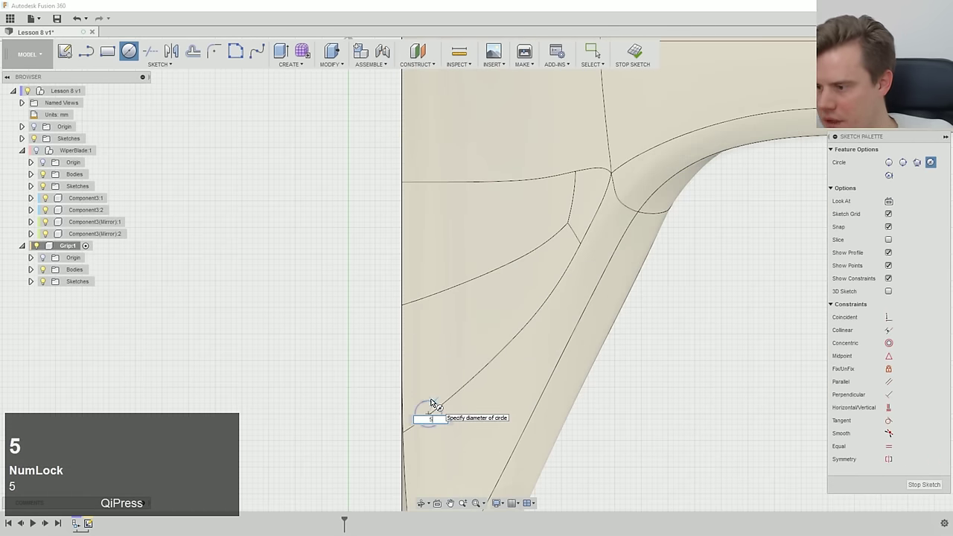
pyautogui.press('Return')
pyautogui.scroll(2, 430, 409)
pyautogui.scroll(-5, 423, 400)
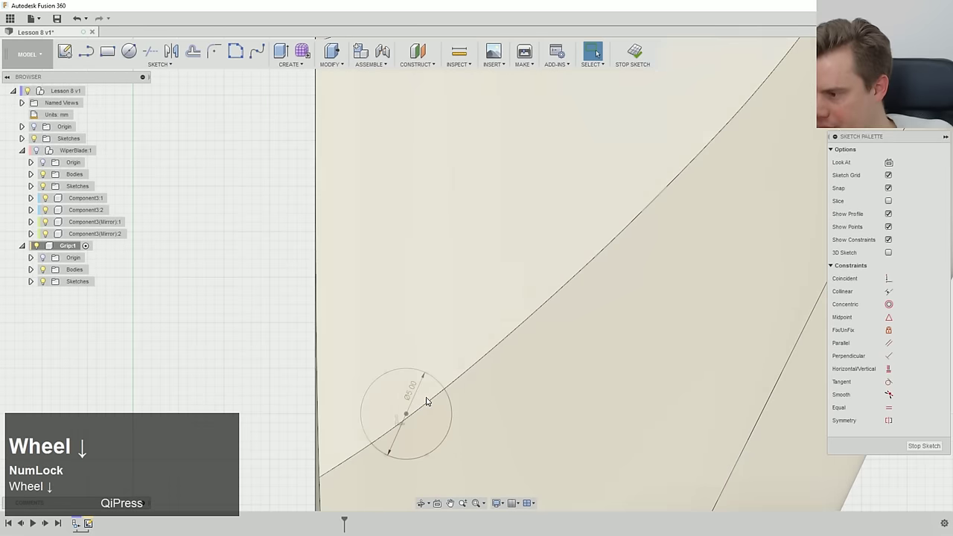
# - Hide the grip's bodies to expose the 5 mm circle's profile
pyautogui.click(34, 272)
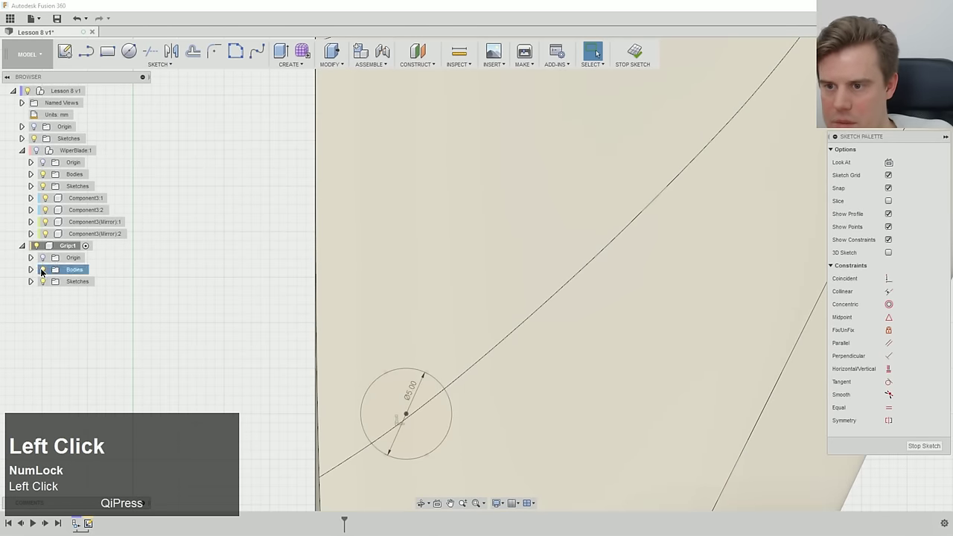
pyautogui.keyDown('shift'); pyautogui.moveTo(472, 415); pyautogui.dragTo(432, 395, button='middle'); pyautogui.keyUp('shift')
pyautogui.scroll(2, 432, 395)
pyautogui.rightClick(430, 395)
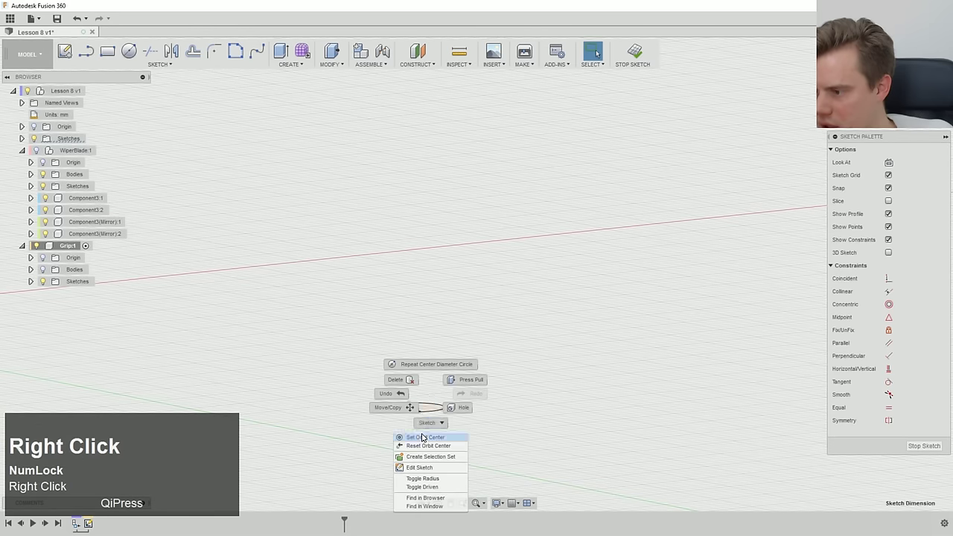
pyautogui.click(493, 400)
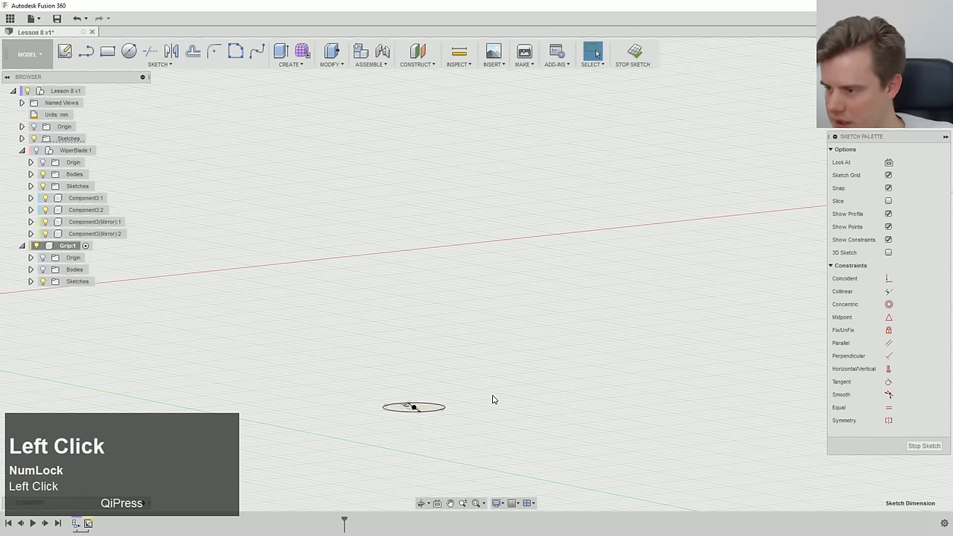
# - Show the grip's bodies again and extrude the 5 mm circle 10 mm upward as a new component
pyautogui.rightClick(422, 415)
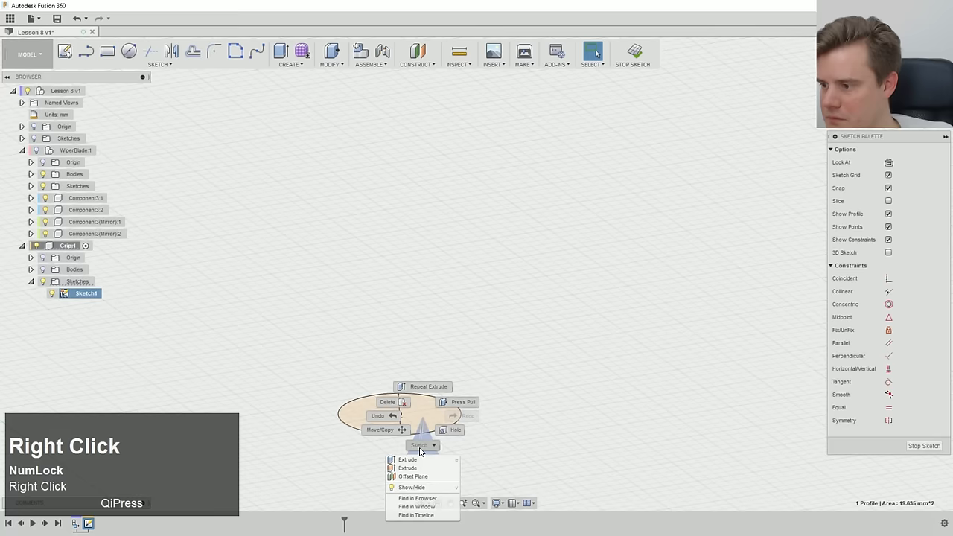
pyautogui.click(415, 460)
pyautogui.click(43, 270)
pyautogui.scroll(2, 396, 341)
pyautogui.moveTo(397, 347); pyautogui.dragTo(422, 237)
pyautogui.scroll(2, 424, 256)
pyautogui.scroll(2, 421, 237)
pyautogui.moveTo(421, 243); pyautogui.dragTo(608, 383, button='middle')
pyautogui.scroll(2, 583, 381)
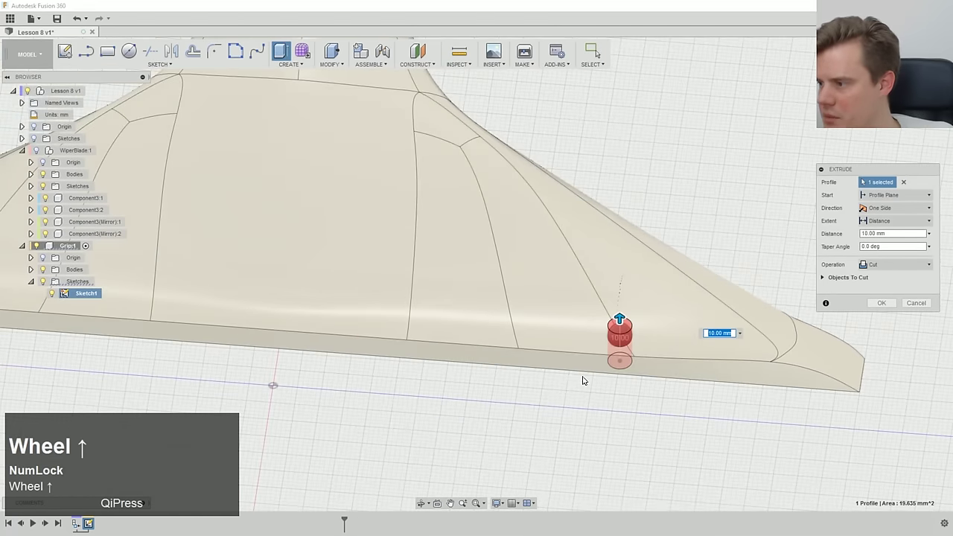
pyautogui.click(876, 267)
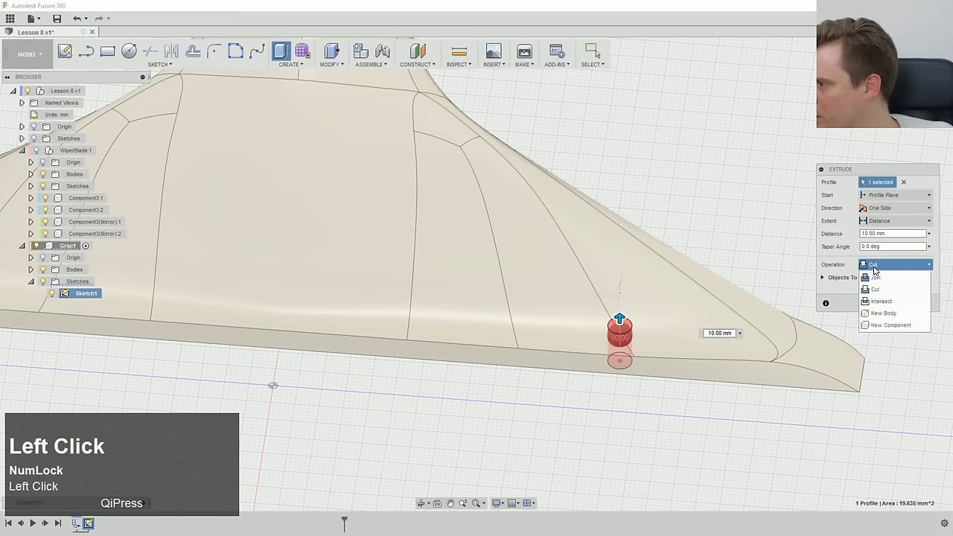
pyautogui.click(899, 327)
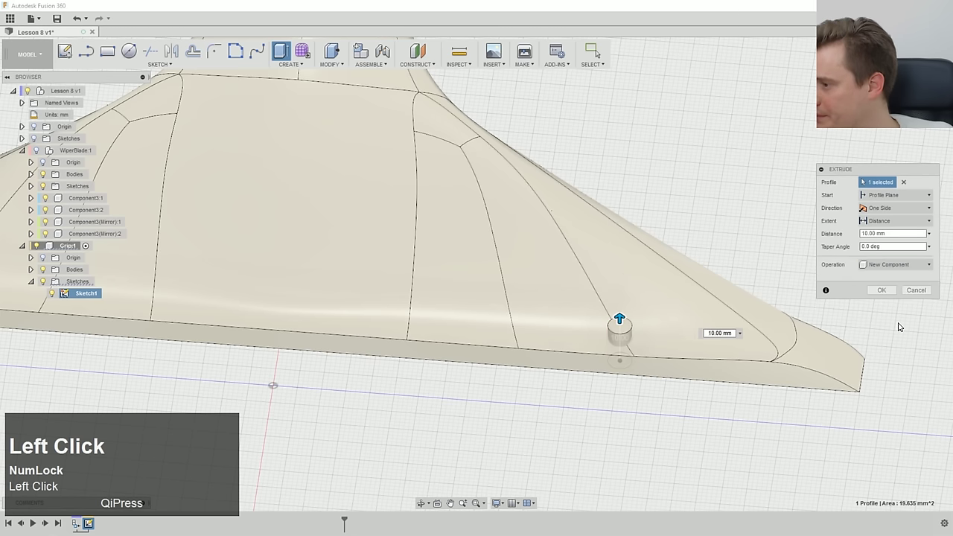
pyautogui.click(882, 290)
# - Show the WiperBlade again and activate the new cylindrical component inside Grip
pyautogui.scroll(1, 576, 334)
pyautogui.scroll(-4, 655, 364)
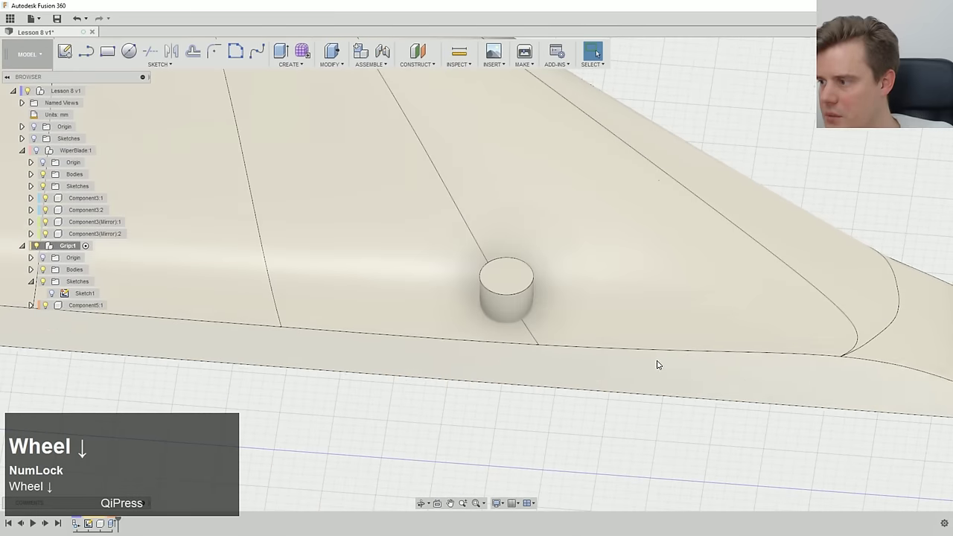
pyautogui.click(22, 151)
pyautogui.keyDown('shift'); pyautogui.moveTo(521, 313); pyautogui.dragTo(534, 286, button='middle'); pyautogui.keyUp('shift')
pyautogui.scroll(-4, 534, 283)
pyautogui.click(128, 52)
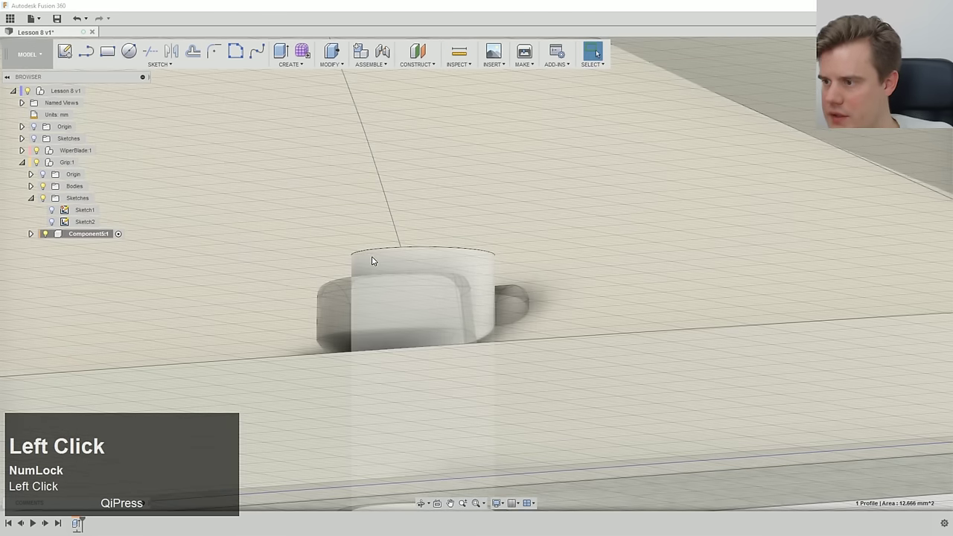
pyautogui.keyDown('shift'); pyautogui.moveTo(370, 260); pyautogui.dragTo(384, 286, button='middle'); pyautogui.keyUp('shift')
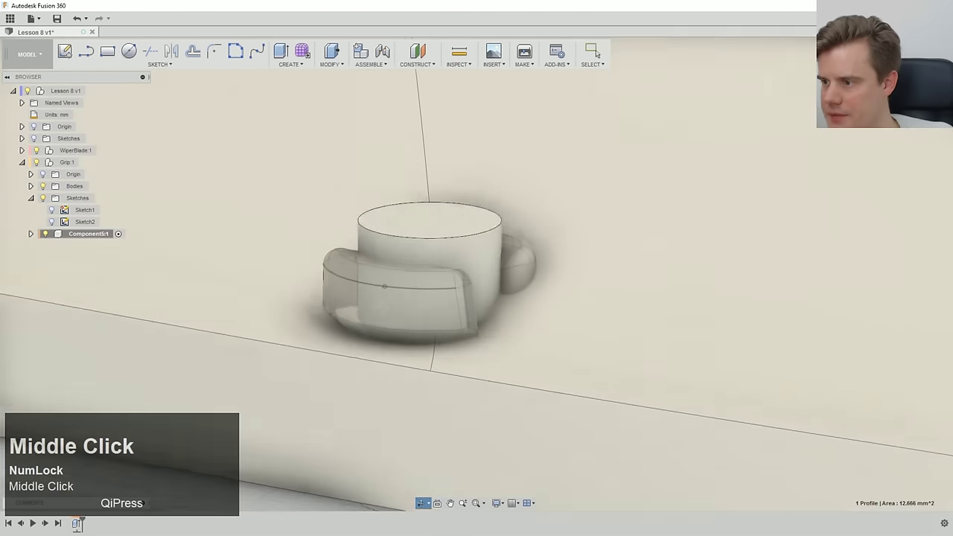
# - Sketch a concentric circle of about 3.7 mm radius on the cylinder's top face, reaching the knob's outer rim
pyautogui.rightClick(413, 226)
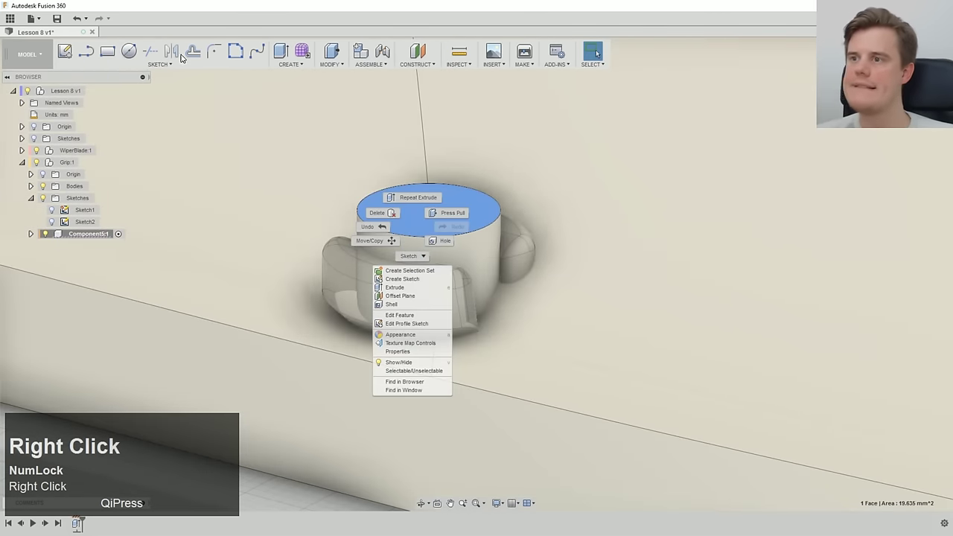
pyautogui.click(128, 52)
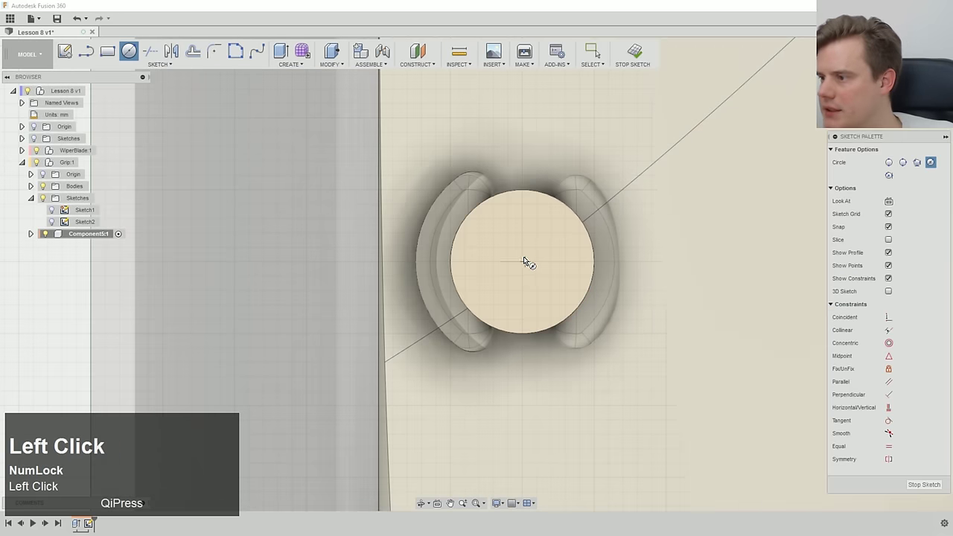
pyautogui.click(522, 262)
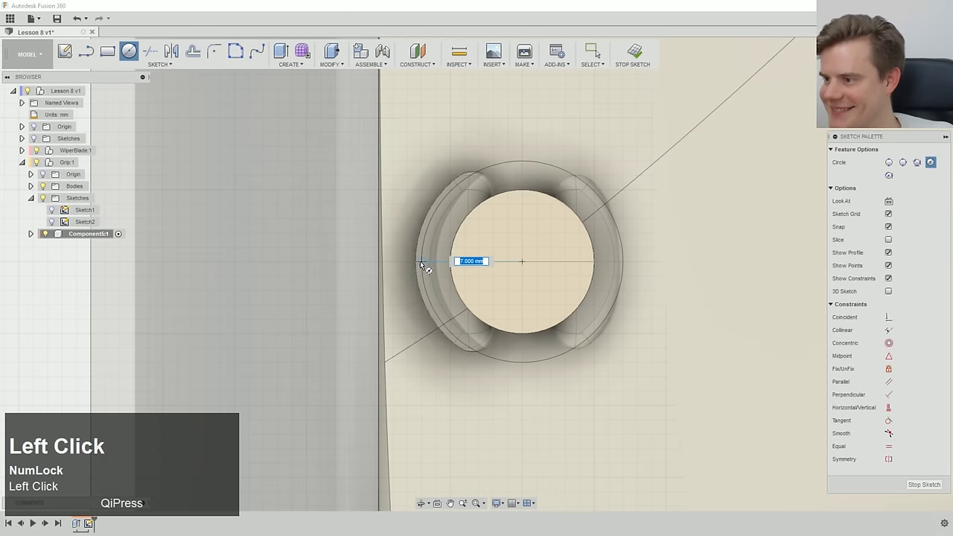
pyautogui.click(419, 264)
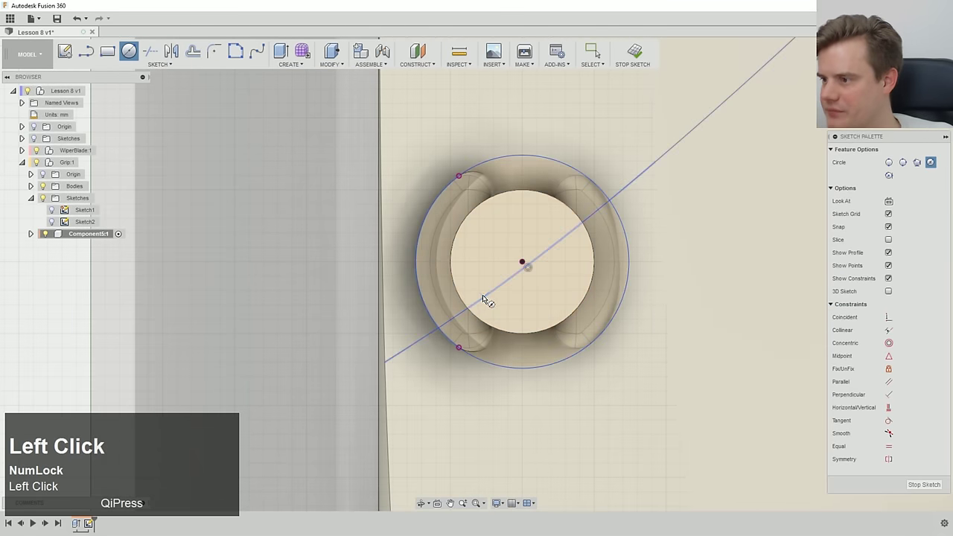
pyautogui.moveTo(419, 264)
pyautogui.mouseDown(button='middle')
pyautogui.moveTo(510, 258)
pyautogui.moveTo(559, 290)
pyautogui.moveTo(567, 320)
pyautogui.mouseUp(button='middle')
# - Extrude the ring profile around the cylinder's top face 3.5 mm downward with the Join operation
pyautogui.rightClick(510, 258)
pyautogui.click(552, 255)
pyautogui.rightClick(563, 328)
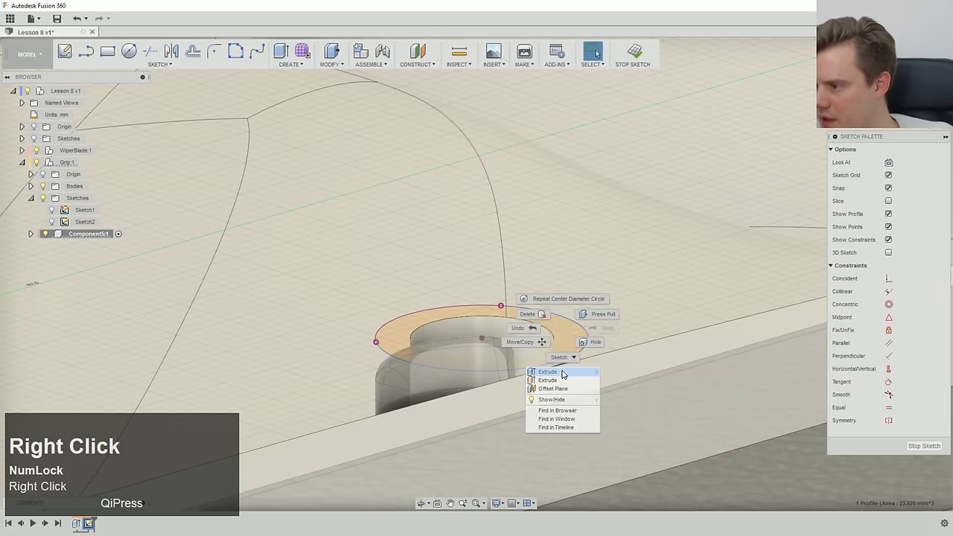
pyautogui.click(563, 372)
pyautogui.keyDown('ctrl'); pyautogui.moveTo(554, 286); pyautogui.dragTo(534, 223, button='middle'); pyautogui.keyUp('ctrl')
pyautogui.moveTo(451, 188); pyautogui.dragTo(471, 299)
pyautogui.moveTo(375, 360); pyautogui.dragTo(350, 357, button='middle')
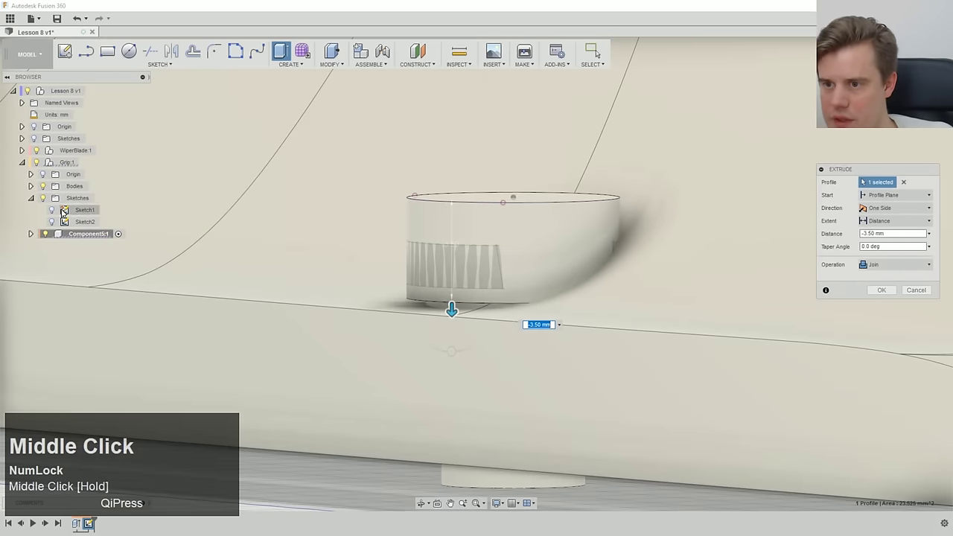
# - Hide the grip's bodies and extend the ring's extrusion further down around the knob, joined to the cylinder
pyautogui.click(43, 187)
pyautogui.moveTo(368, 297); pyautogui.dragTo(440, 316, button='middle')
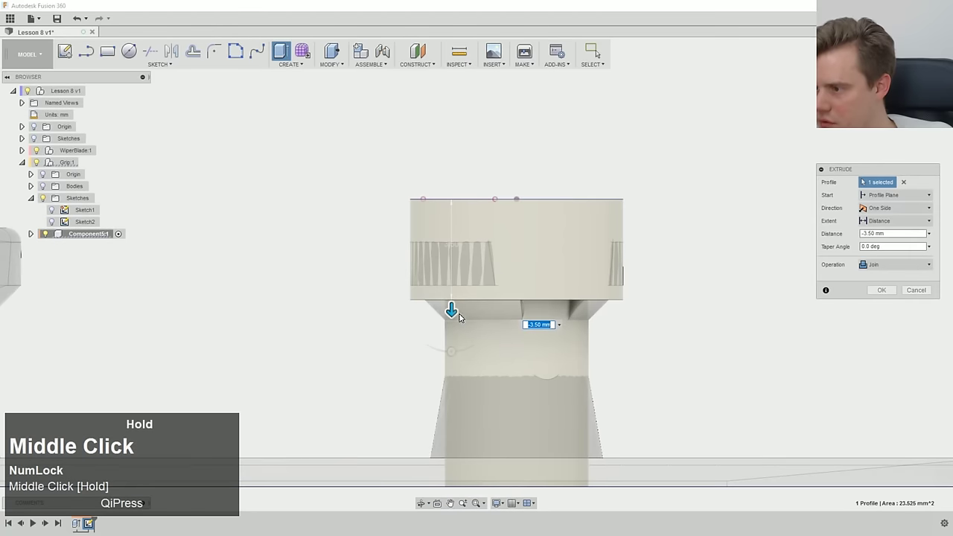
pyautogui.moveTo(451, 313); pyautogui.dragTo(428, 326)
pyautogui.scroll(-4, 435, 315)
pyautogui.click(882, 290)
# - Chamfer the lower outer edge of the cap's wide head with an equal distance of 1.20 mm
pyautogui.moveTo(886, 296); pyautogui.dragTo(777, 315, button='middle')
pyautogui.rightClick(791, 328)
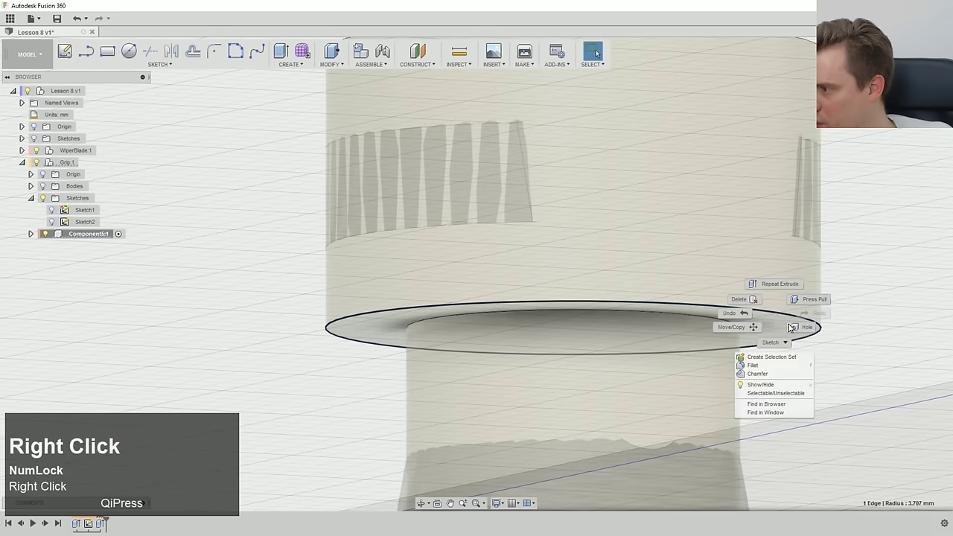
pyautogui.click(765, 375)
pyautogui.moveTo(770, 311); pyautogui.dragTo(740, 292)
pyautogui.scroll(3, 631, 323)
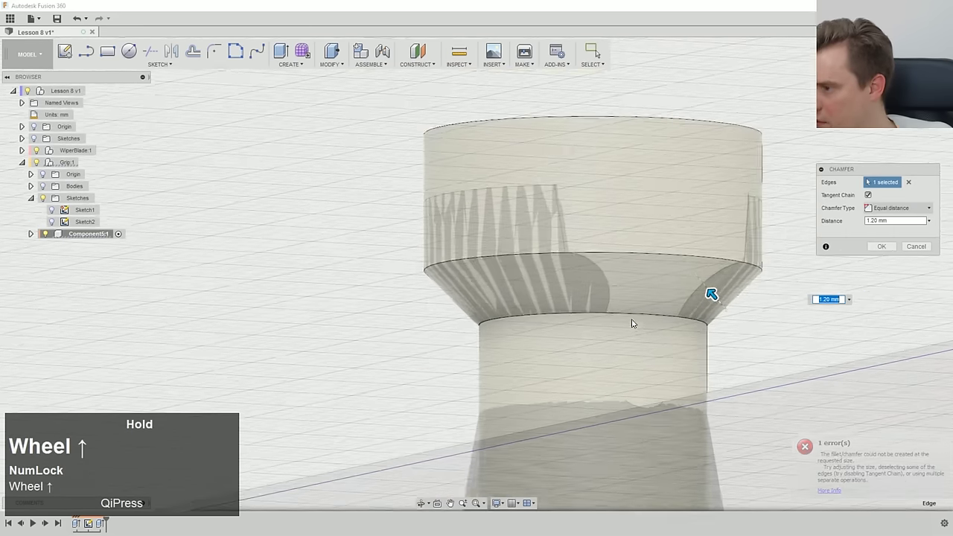
pyautogui.scroll(2, 631, 324)
pyautogui.middleClick(631, 328)
pyautogui.scroll(5, 631, 328)
pyautogui.keyDown('ctrl'); pyautogui.middleClick(624, 316); pyautogui.keyUp('ctrl')
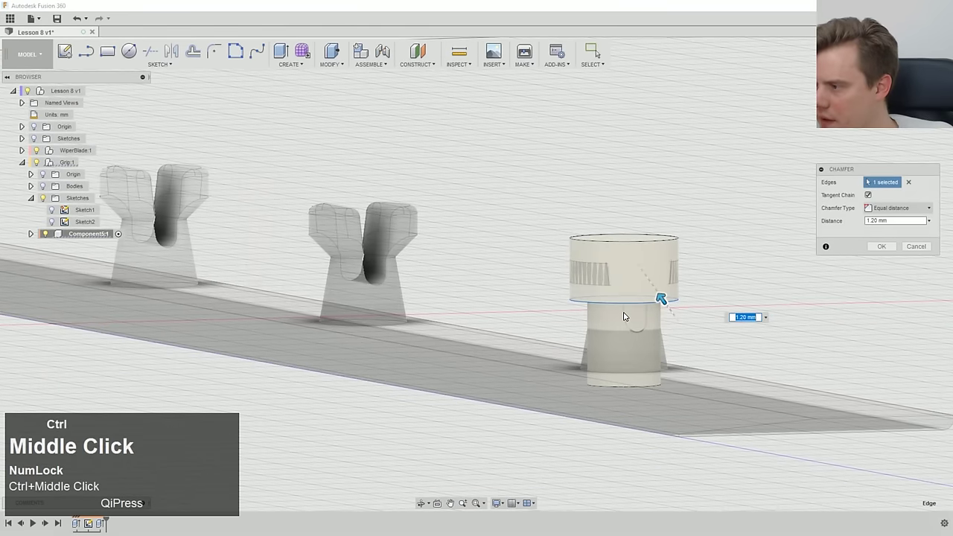
pyautogui.moveTo(624, 316); pyautogui.dragTo(628, 367, button='middle')
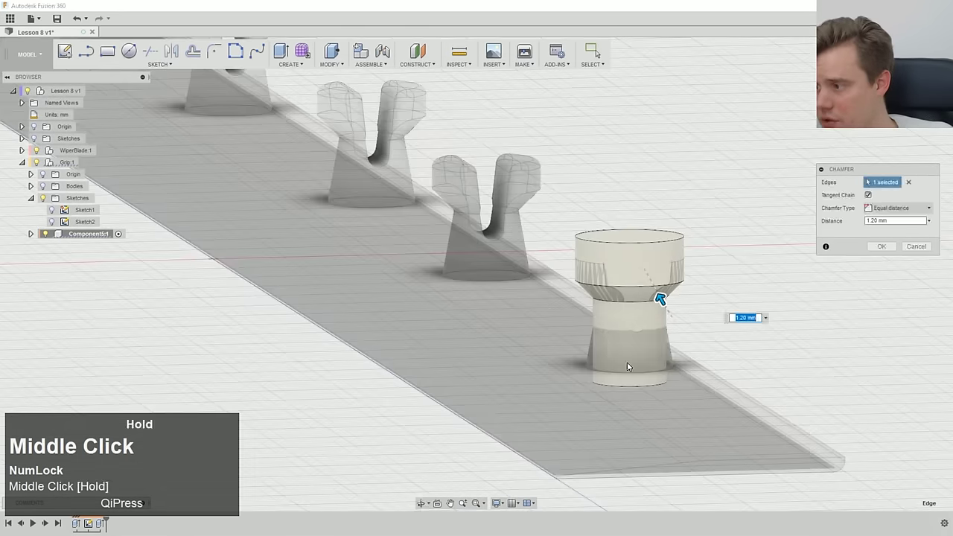
pyautogui.scroll(-3, 627, 367)
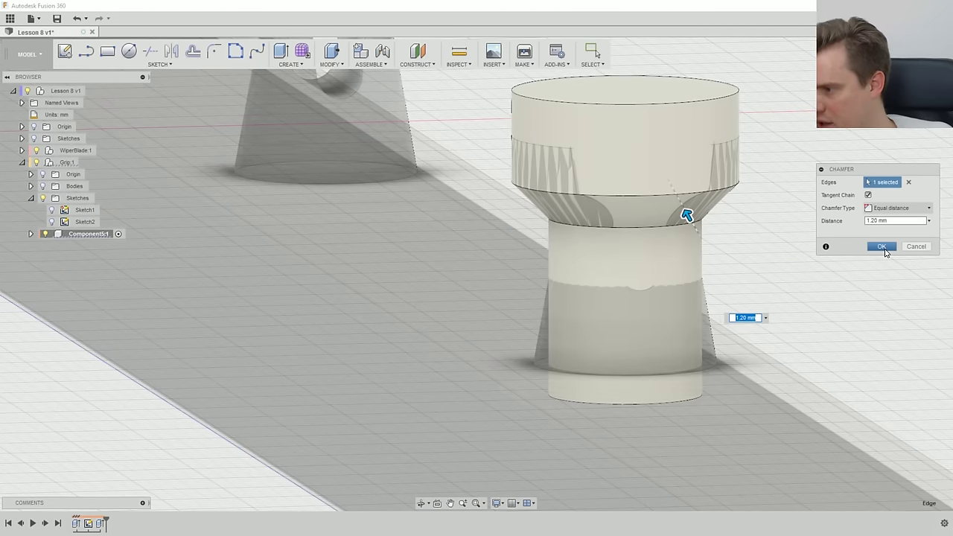
pyautogui.click(881, 246)
# - Sketch a concentric circle on the cylinder's bottom face, reaching the outer rim of the knob's base
pyautogui.moveTo(615, 394); pyautogui.dragTo(535, 323, button='middle')
pyautogui.click(605, 452)
pyautogui.scroll(-4, 533, 320)
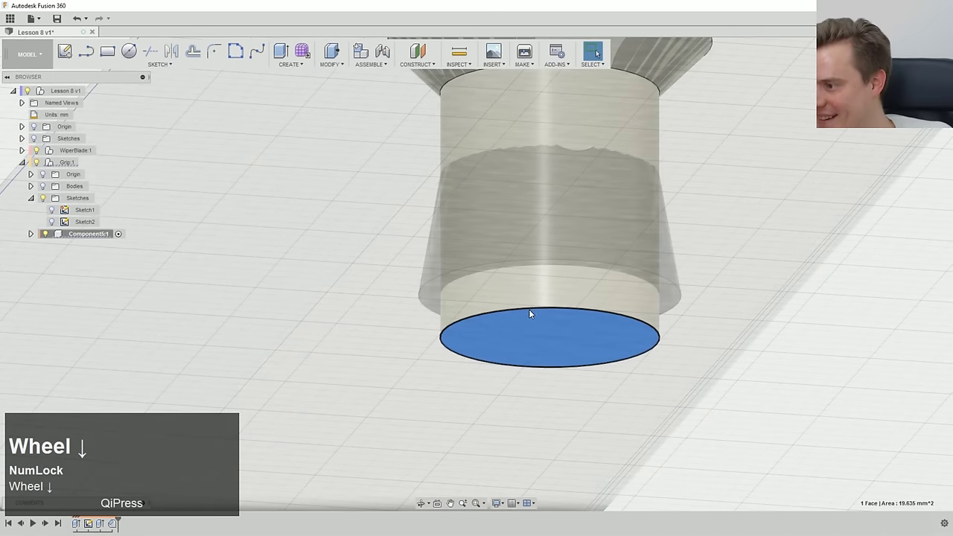
pyautogui.click(129, 51)
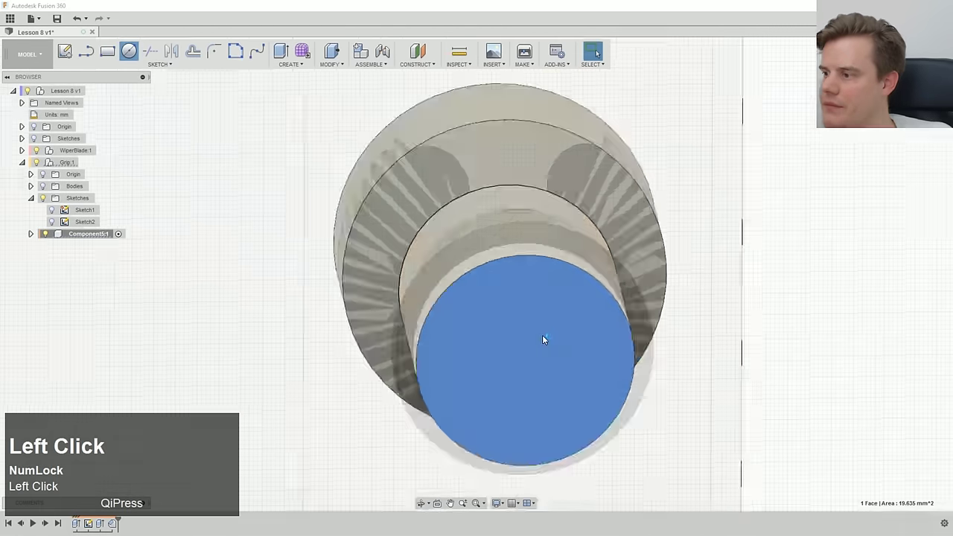
pyautogui.click(525, 361)
pyautogui.moveTo(440, 335)
pyautogui.mouseDown(button='middle')
pyautogui.moveTo(381, 370)
pyautogui.moveTo(447, 305)
pyautogui.mouseUp(button='middle')
pyautogui.click(381, 372)
pyautogui.press('Escape')
# - Extrude the ring profile around the cylinder's bottom 1 mm upward to the knob's base with the Join operation
pyautogui.scroll(5, 492, 330)
pyautogui.scroll(-6, 479, 171)
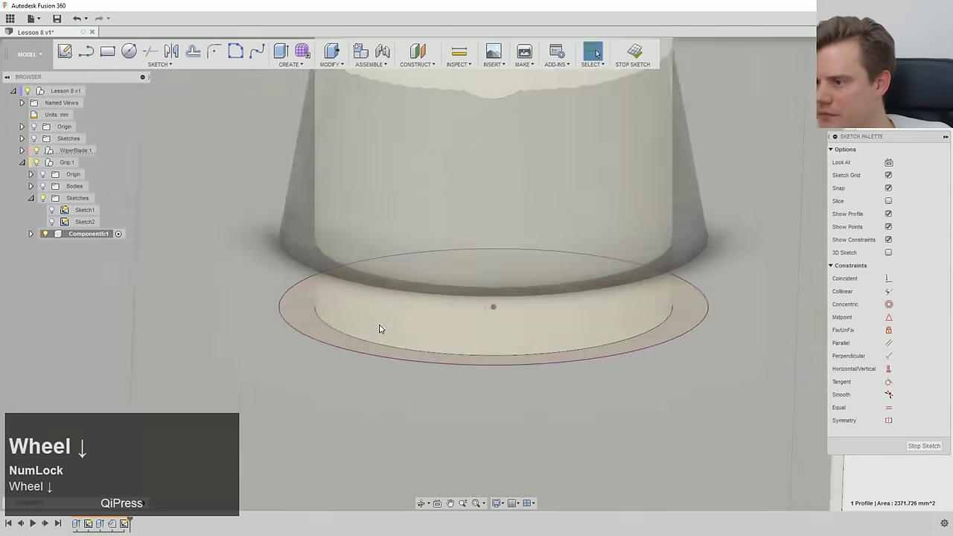
pyautogui.scroll(4, 332, 326)
pyautogui.click(315, 319)
pyautogui.press('e')
pyautogui.moveTo(315, 320); pyautogui.dragTo(291, 383, button='middle')
pyautogui.moveTo(506, 407); pyautogui.dragTo(506, 350)
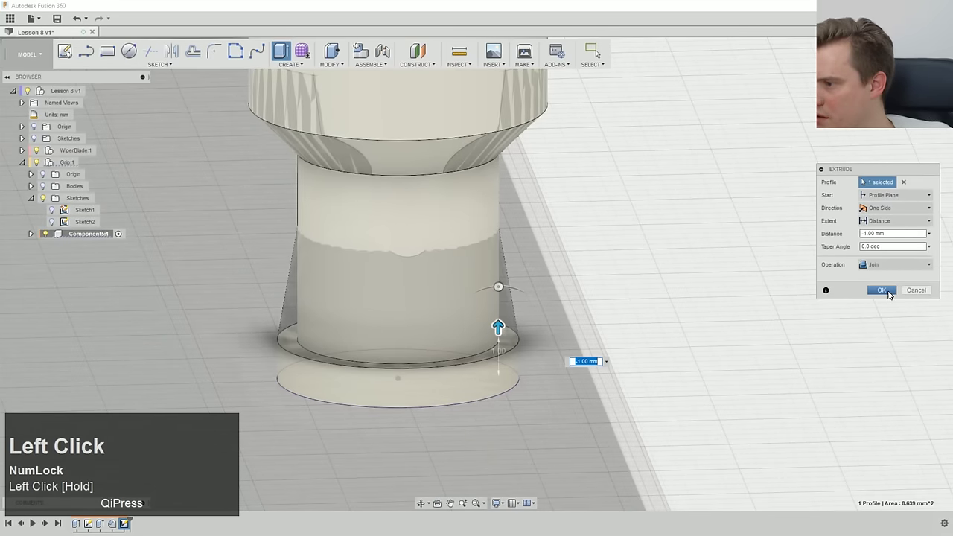
pyautogui.click(887, 292)
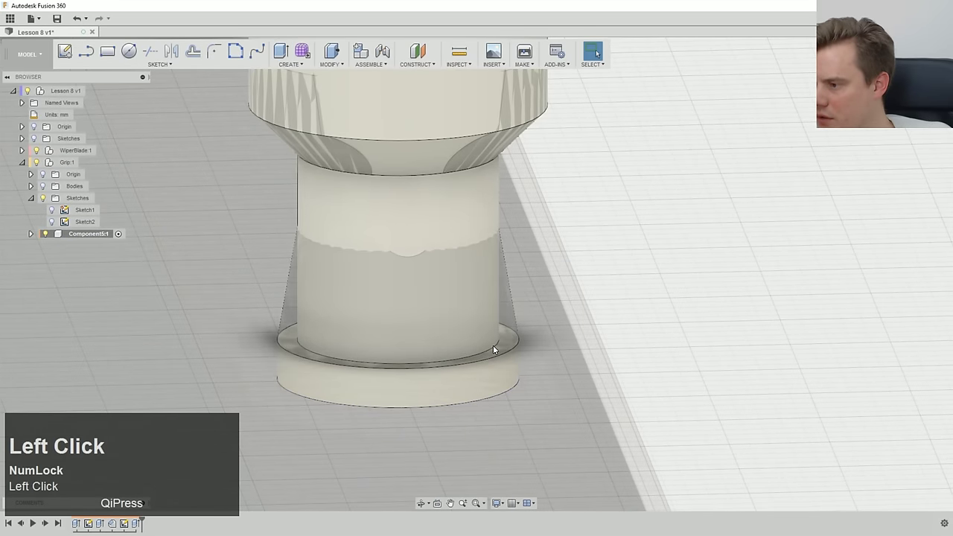
# - Apply an equal-distance chamfer of 0.50 mm to the inner edge where the cylinder meets the base ring
pyautogui.click(38, 197)
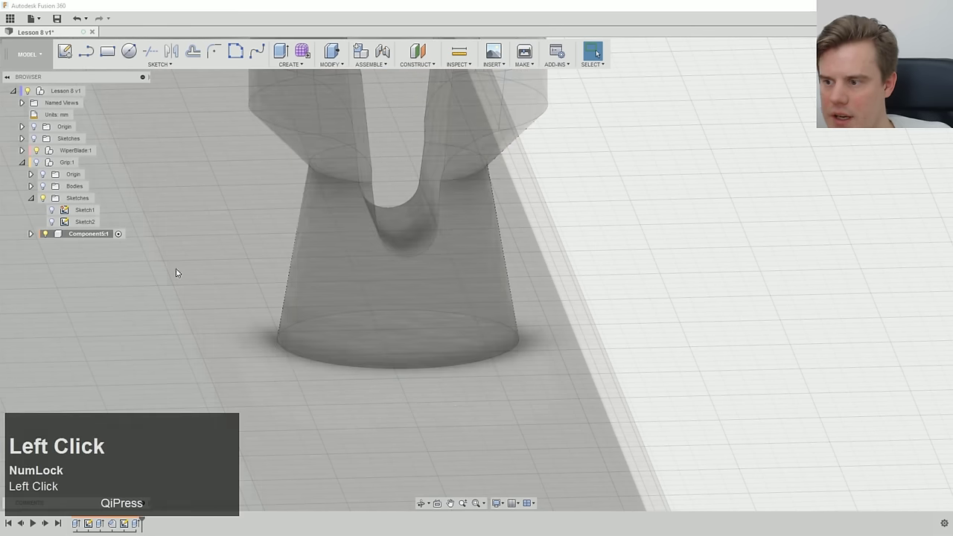
pyautogui.click(46, 164)
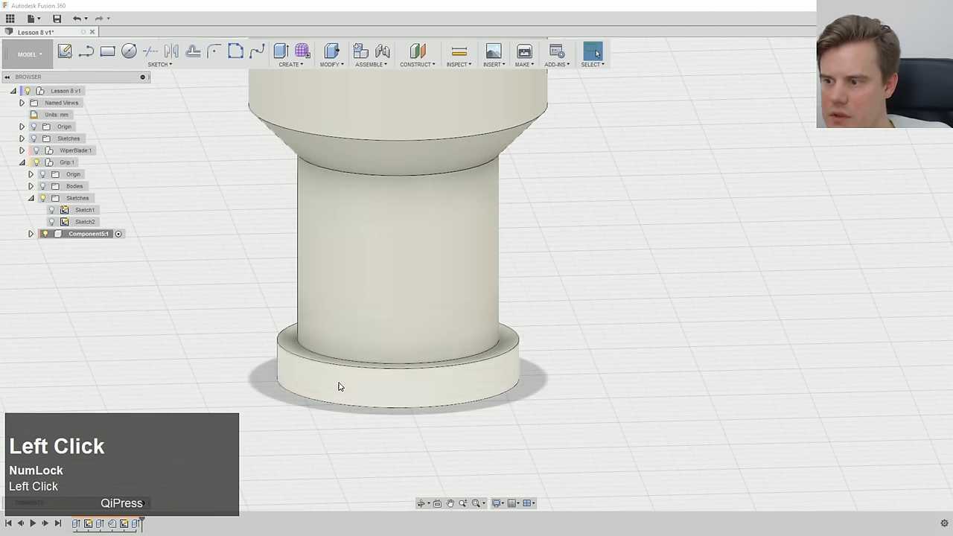
pyautogui.rightClick(322, 359)
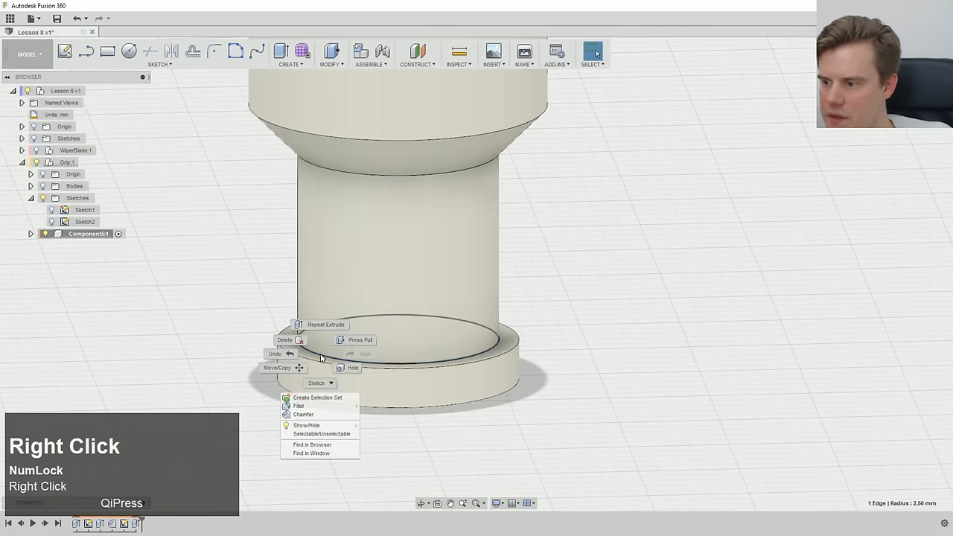
pyautogui.click(308, 413)
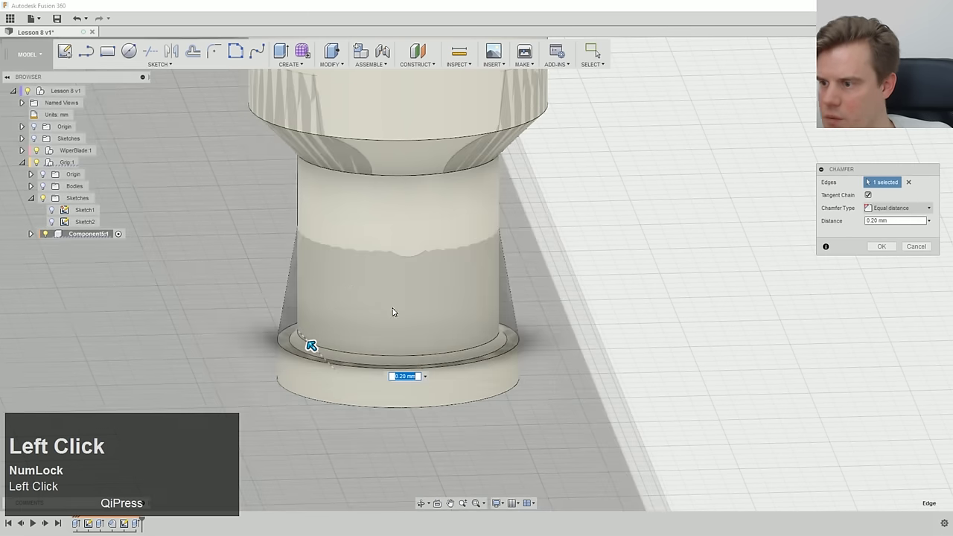
pyautogui.middleClick(310, 340)
pyautogui.moveTo(308, 345); pyautogui.dragTo(306, 339)
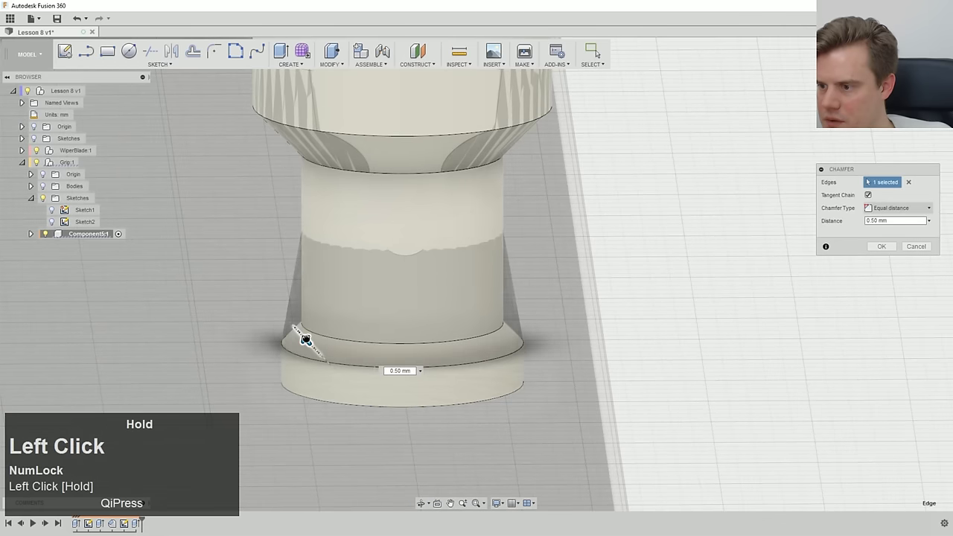
pyautogui.moveTo(333, 313); pyautogui.dragTo(416, 301, button='middle')
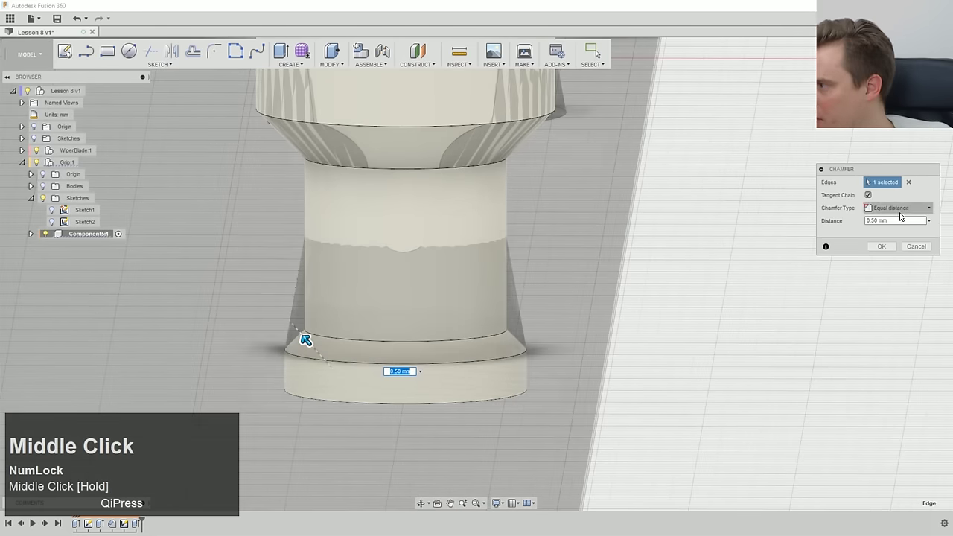
pyautogui.moveTo(681, 205); pyautogui.dragTo(713, 230, button='middle')
# - Change the base ring chamfer's type to Distance and angle, with a 2.50 mm distance and a 10 degree angle
pyautogui.click(898, 208)
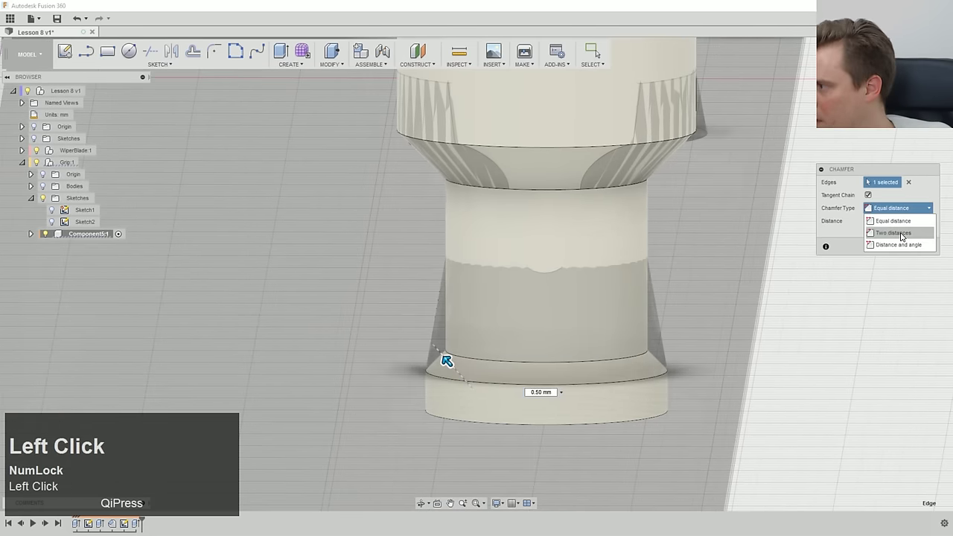
pyautogui.click(900, 245)
pyautogui.moveTo(430, 395); pyautogui.dragTo(447, 415)
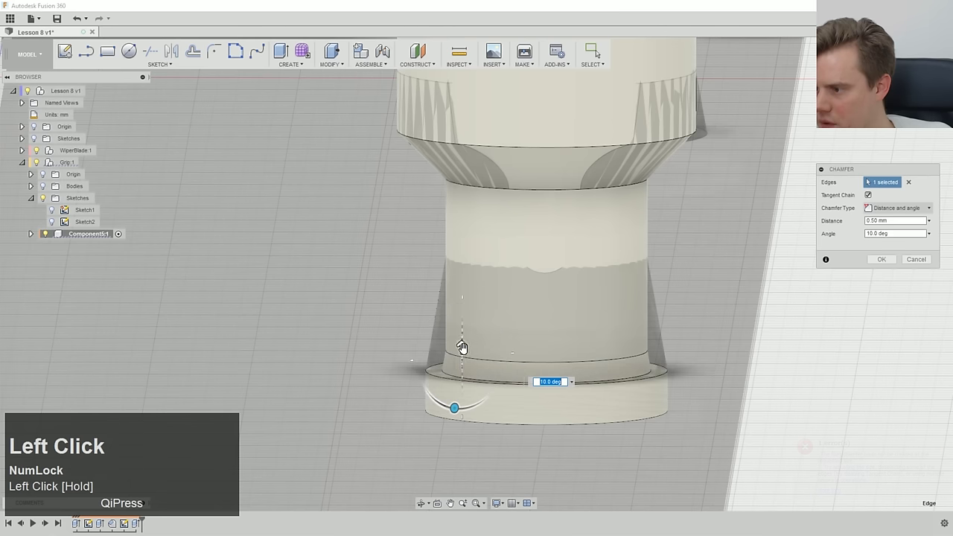
pyautogui.moveTo(462, 347); pyautogui.dragTo(501, 262)
pyautogui.scroll(3, 584, 295)
pyautogui.moveTo(522, 345); pyautogui.dragTo(531, 364, button='middle')
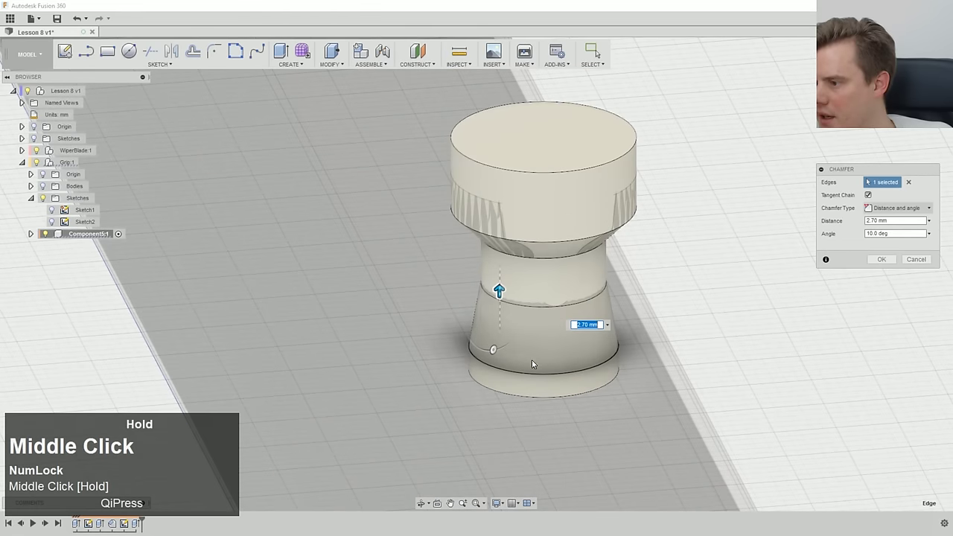
pyautogui.moveTo(500, 289); pyautogui.dragTo(496, 288)
pyautogui.scroll(-3, 491, 298)
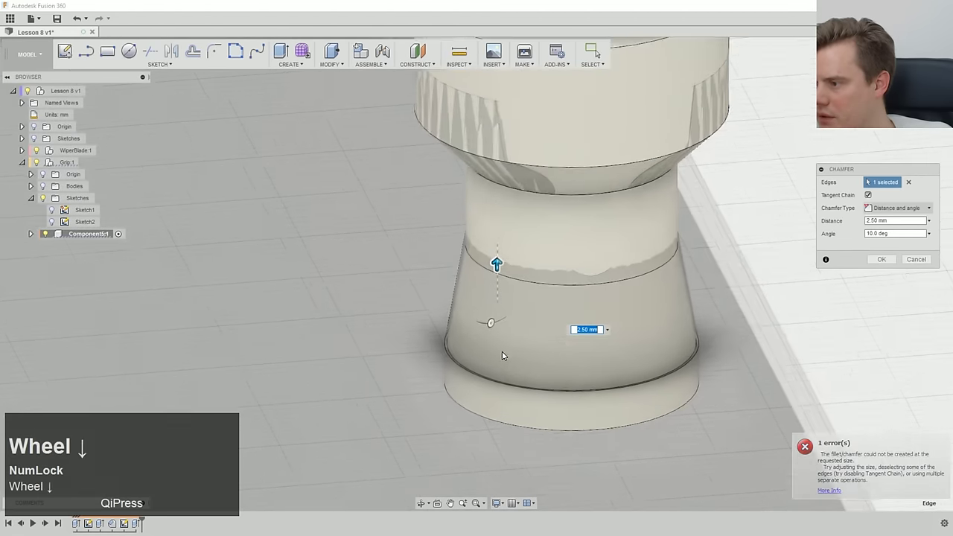